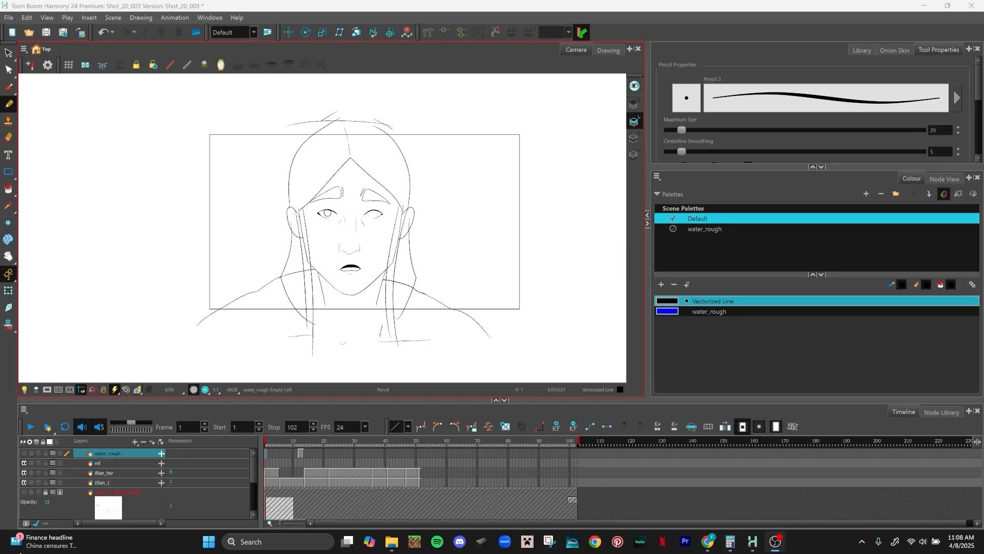
Step: Select frame 2 on the hair layer and enlarge the camera view and the pencil properties area
{"action": "left_click", "coordinate": [268, 473]}
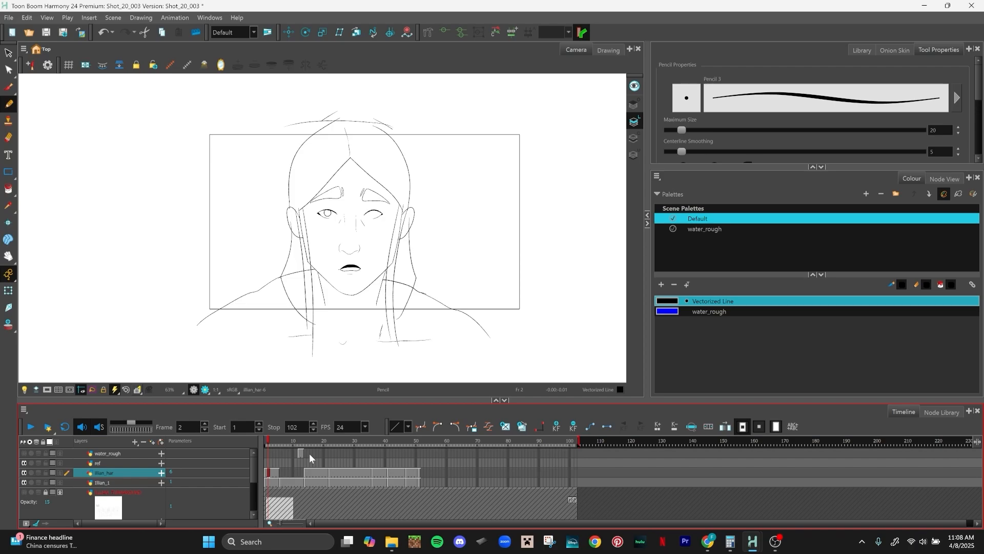
{"action": "left_click_drag", "start_coordinate": [345, 401], "coordinate": [345, 436]}
{"action": "left_click_drag", "start_coordinate": [866, 178], "coordinate": [861, 234]}
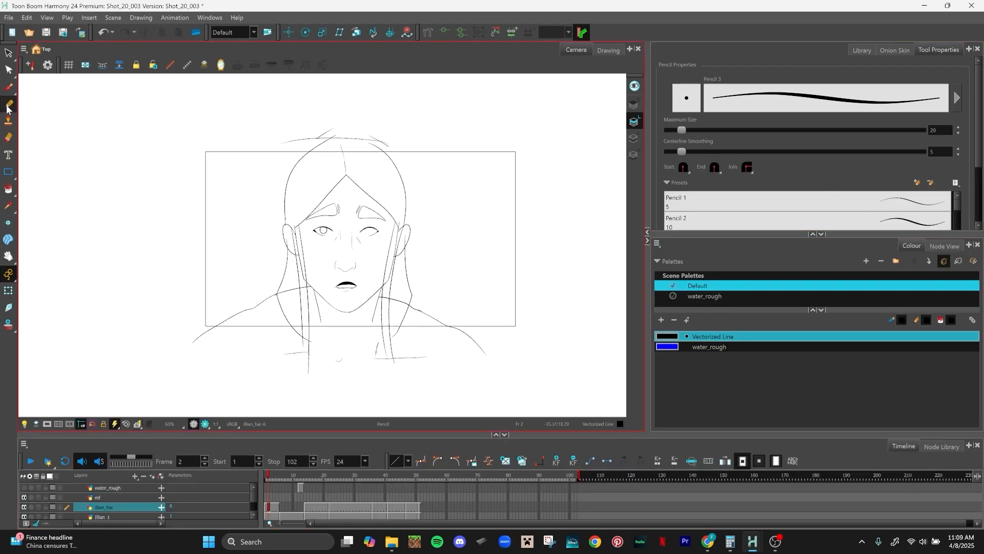
{"action": "scroll", "coordinate": [410, 160], "scroll_direction": "up", "scroll_amount": 3}
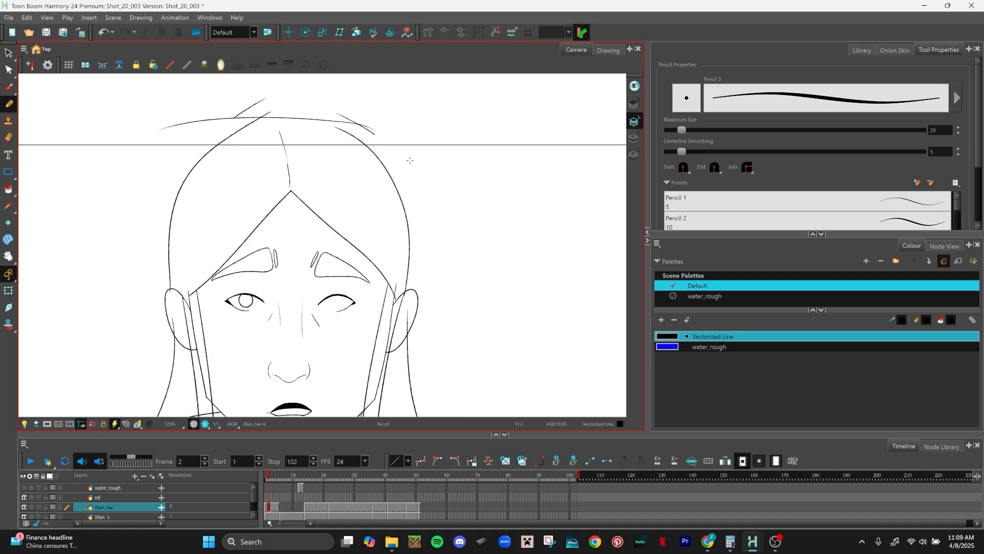
{"action": "key", "text": "shift+m"}
{"action": "left_click_drag", "start_coordinate": [940, 234], "coordinate": [941, 258]}
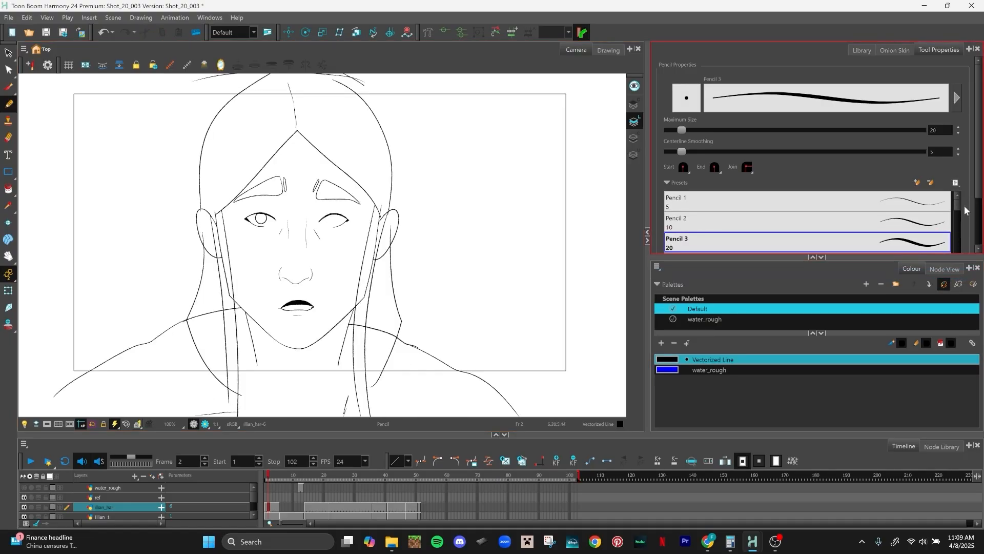
Step: Expand the pencil preset list to full height and choose the Grain preset
{"action": "left_click", "coordinate": [822, 257]}
{"action": "left_click", "coordinate": [820, 258]}
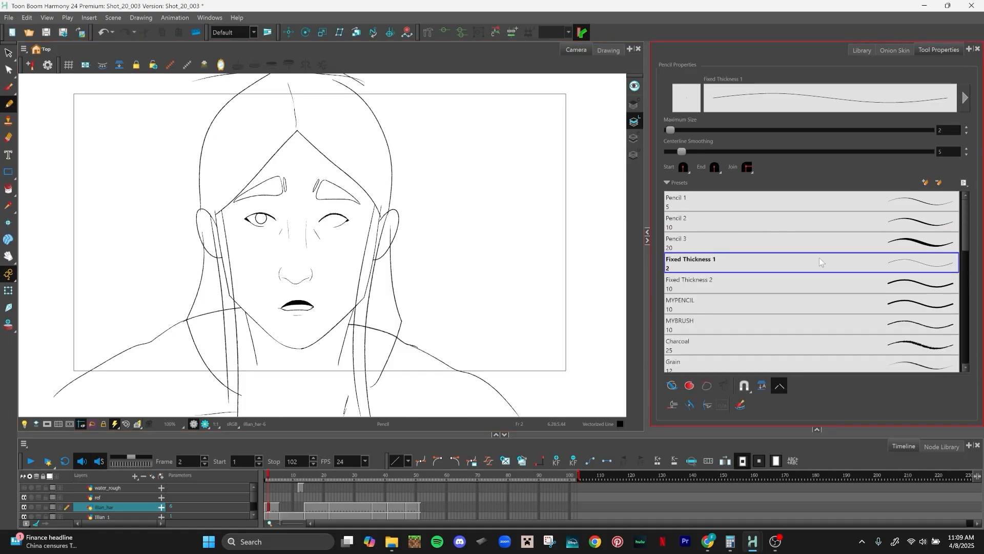
{"action": "scroll", "coordinate": [965, 236], "scroll_direction": "down", "scroll_amount": 3}
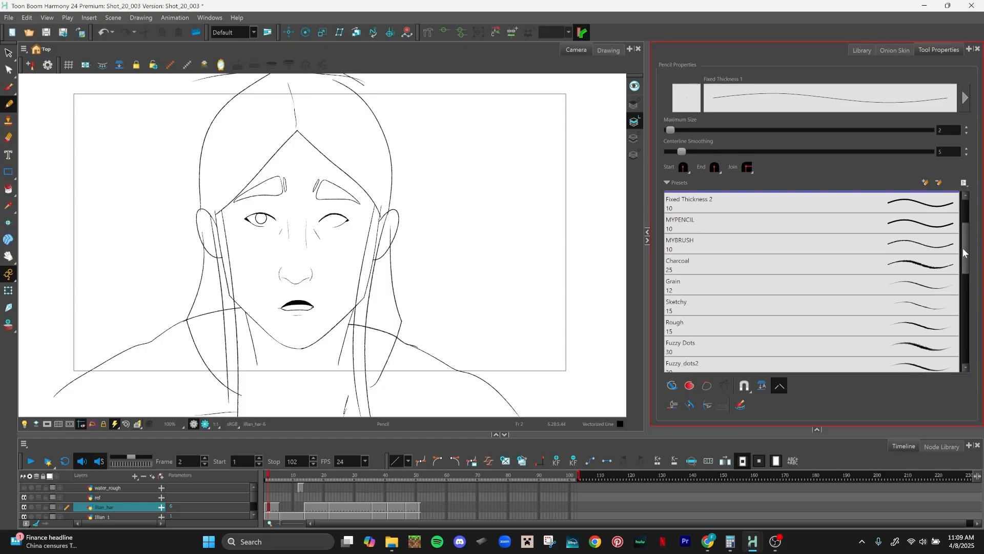
{"action": "left_click", "coordinate": [746, 257]}
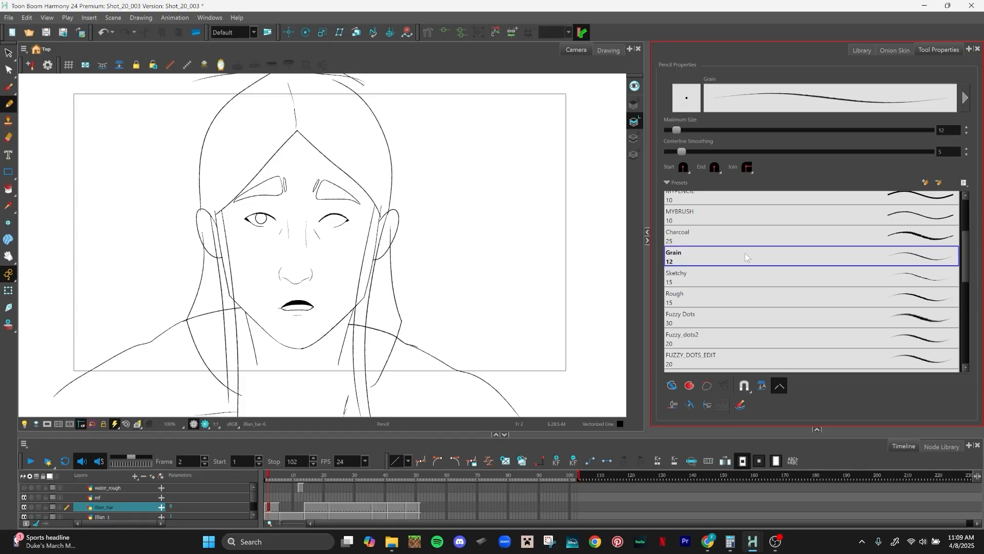
Step: Open the Grain pencil's extended properties and try out its minimum opacity, ending at 100%
{"action": "left_click", "coordinate": [966, 99]}
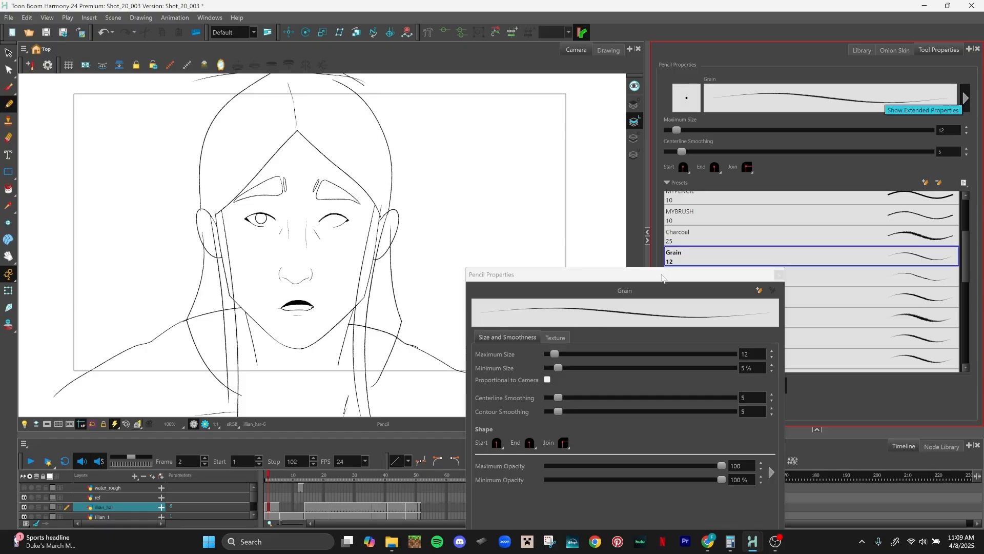
{"action": "mouse_move", "coordinate": [662, 286]}
{"action": "left_mouse_down"}
{"action": "mouse_move", "coordinate": [528, 78]}
{"action": "mouse_move", "coordinate": [556, 76]}
{"action": "mouse_move", "coordinate": [546, 70]}
{"action": "left_mouse_up"}
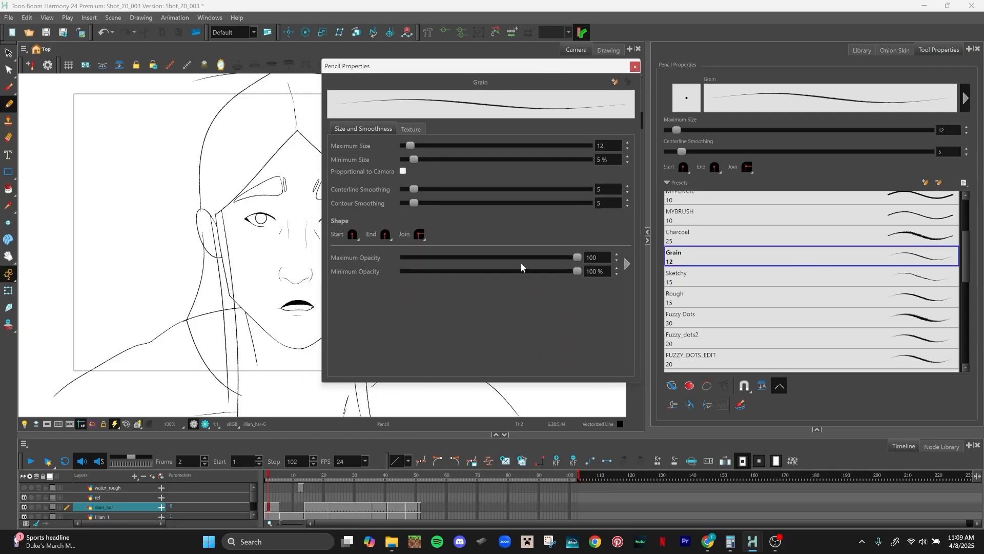
{"action": "left_click", "coordinate": [421, 271]}
{"action": "left_click_drag", "start_coordinate": [567, 271], "coordinate": [614, 269]}
Step: Create a new pencil texture palette for the scene and close the pencil's extended properties
{"action": "left_click", "coordinate": [410, 129]}
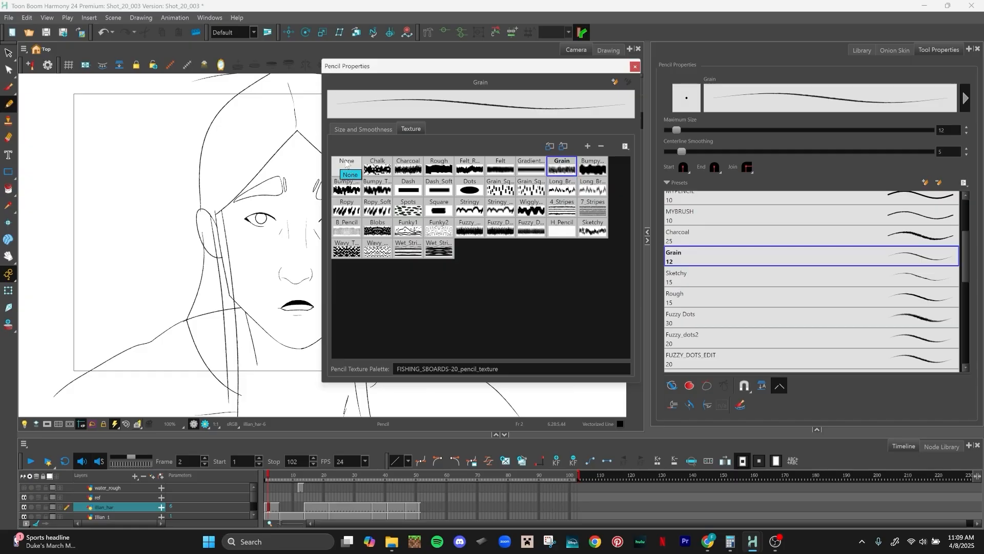
{"action": "left_click", "coordinate": [549, 145]}
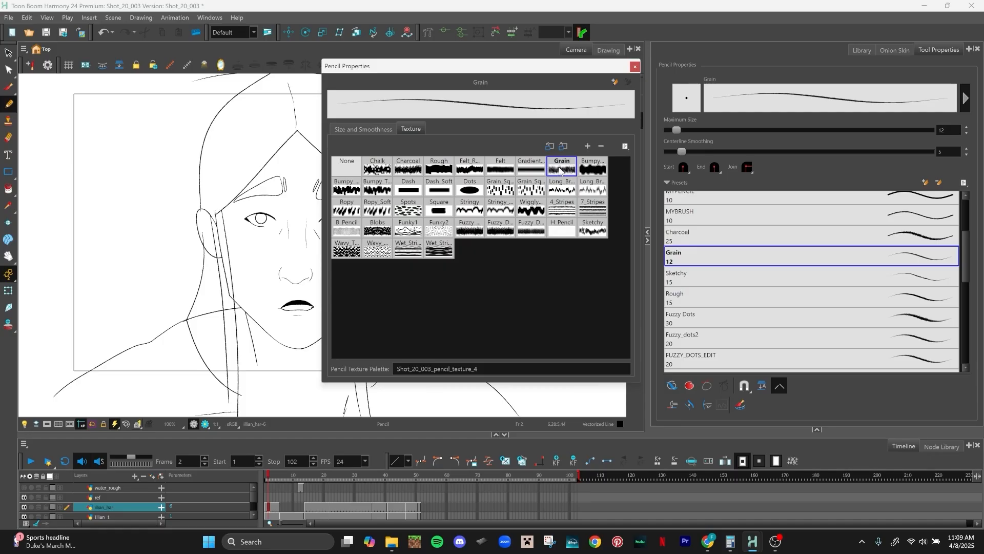
{"action": "left_click", "coordinate": [638, 48]}
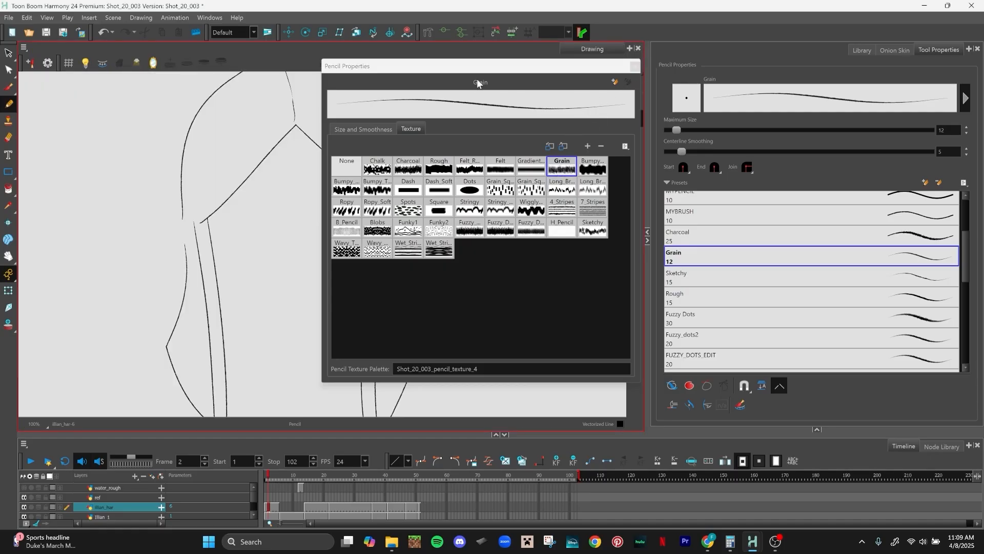
{"action": "left_click_drag", "start_coordinate": [479, 65], "coordinate": [472, 130]}
{"action": "left_click", "coordinate": [627, 133]}
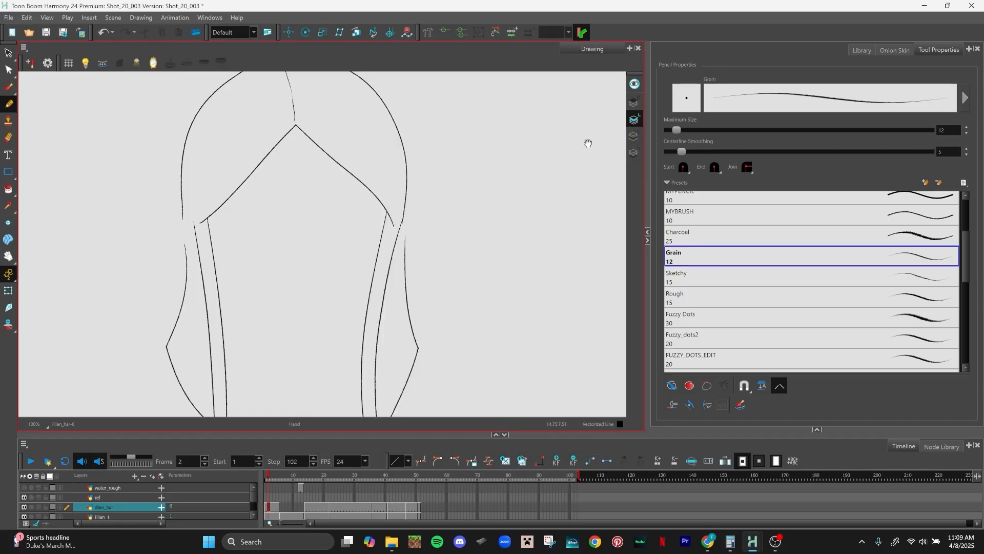
{"action": "left_click", "coordinate": [629, 48]}
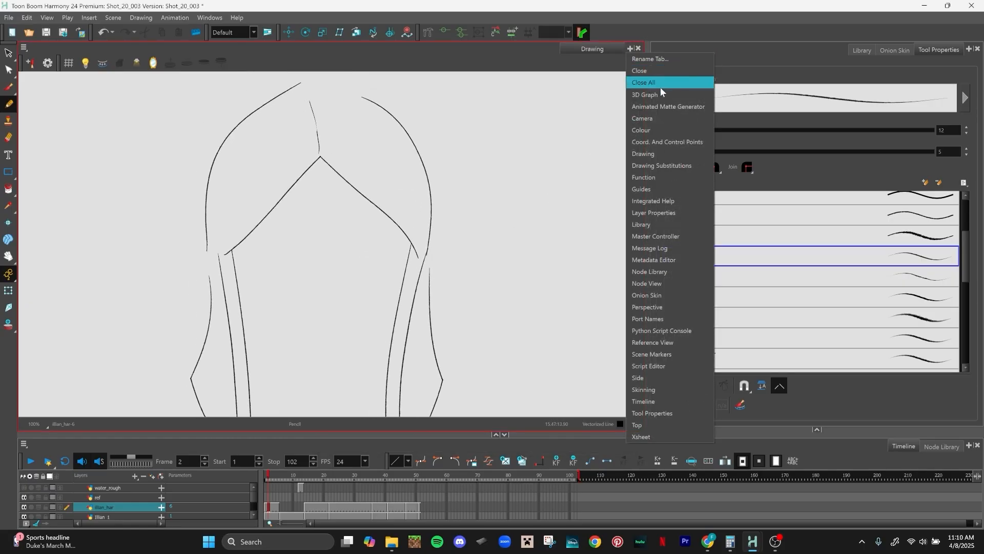
{"action": "left_click", "coordinate": [543, 74]}
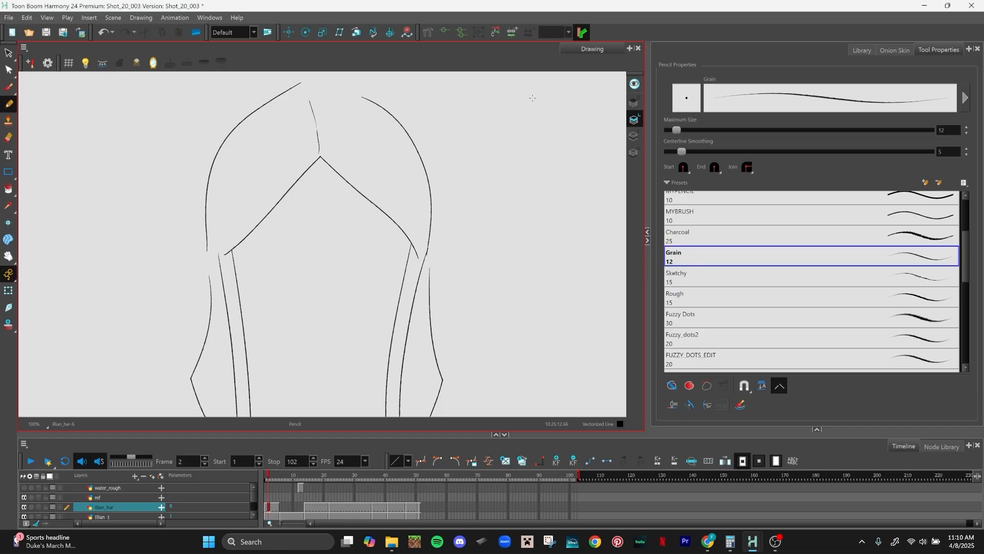
{"action": "scroll", "coordinate": [525, 133], "scroll_direction": "down", "scroll_amount": 3}
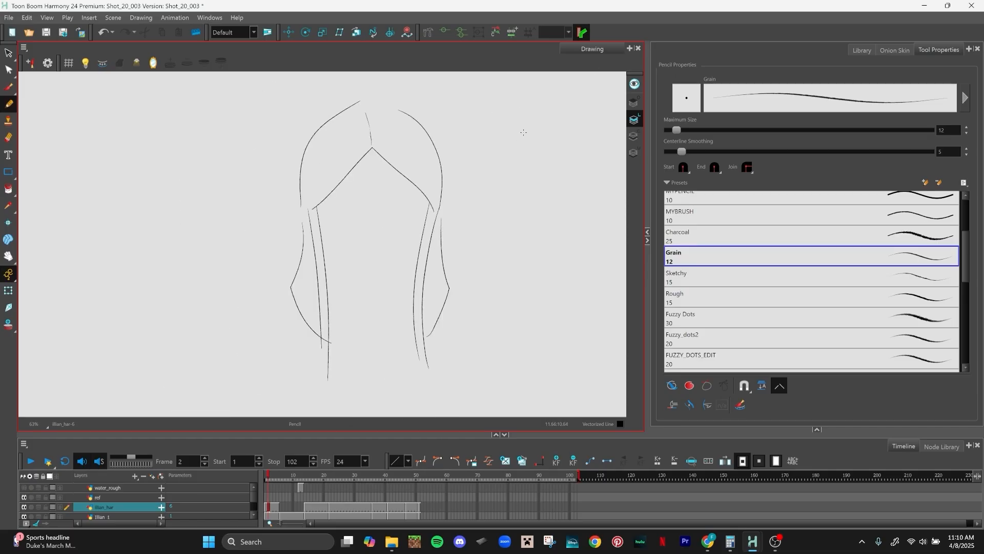
{"action": "scroll", "coordinate": [523, 141], "scroll_direction": "up", "scroll_amount": 2}
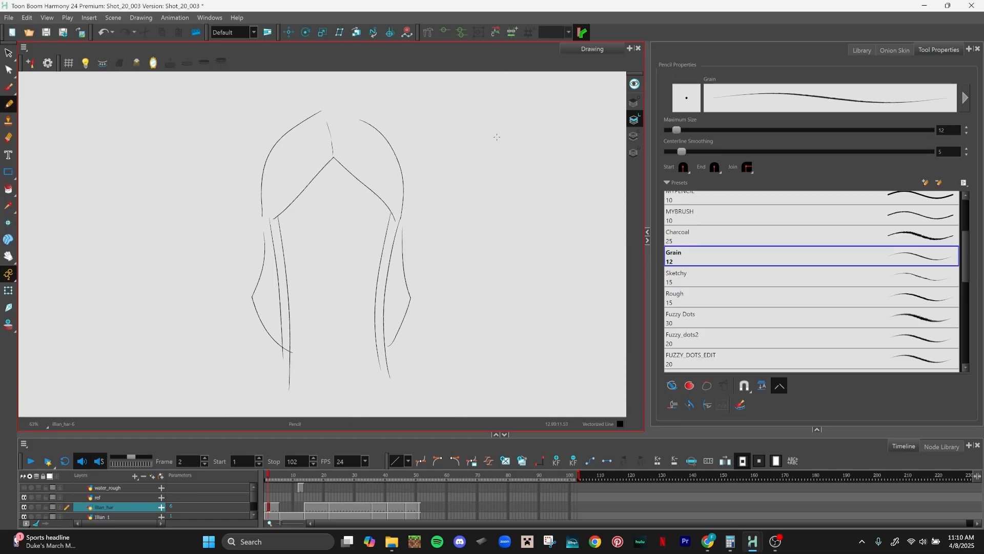
{"action": "left_click_drag", "start_coordinate": [501, 144], "coordinate": [504, 147]}
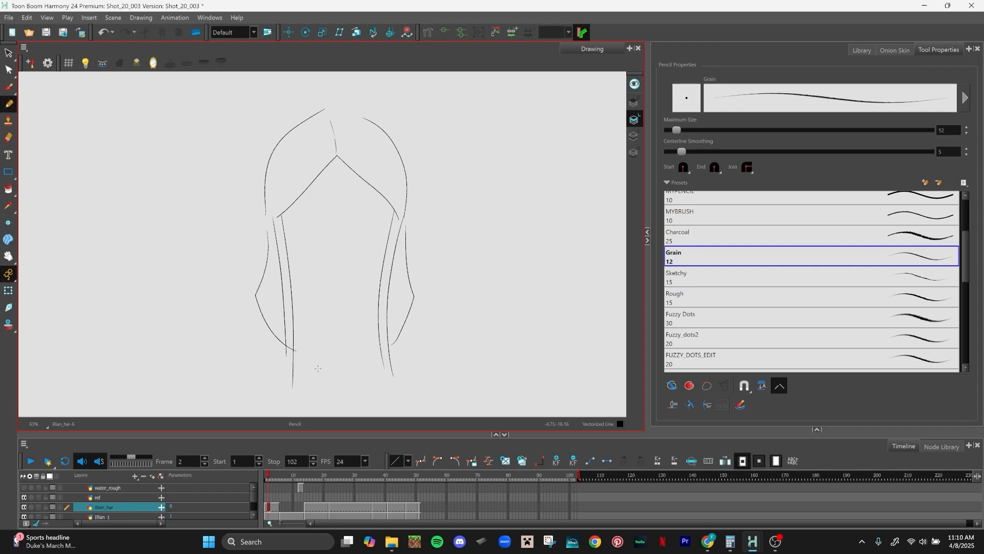
Step: Enlarge the timeline and go to frame 1 on the character's face and body layer
{"action": "left_click", "coordinate": [311, 508]}
{"action": "left_click", "coordinate": [270, 509]}
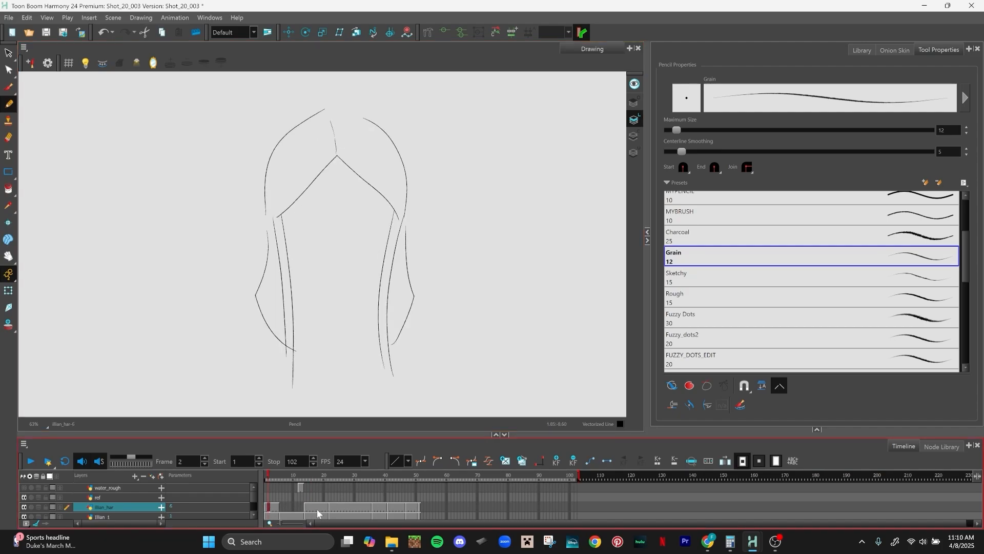
{"action": "left_click", "coordinate": [335, 508]}
{"action": "left_click_drag", "start_coordinate": [287, 436], "coordinate": [296, 402]}
{"action": "left_click", "coordinate": [315, 483]}
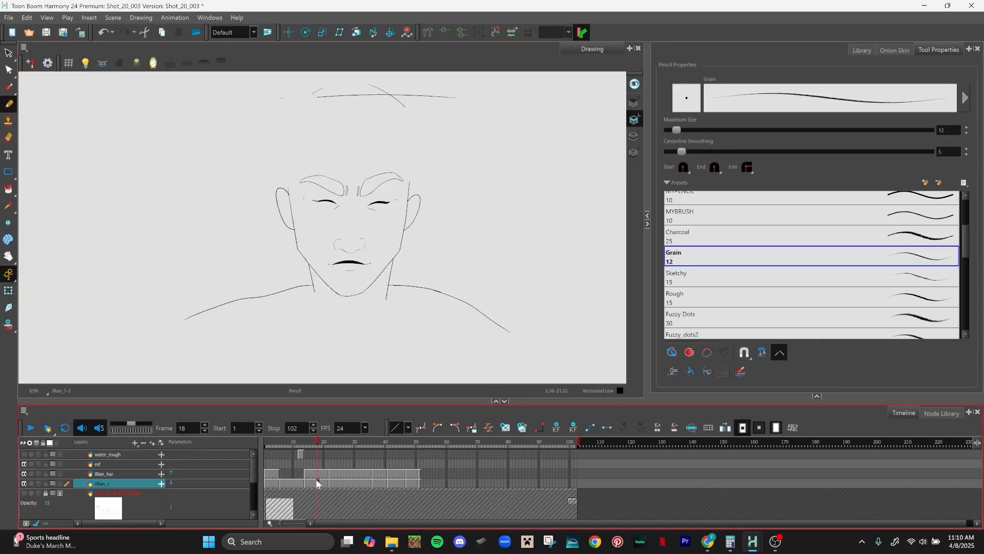
{"action": "left_click_drag", "start_coordinate": [302, 444], "coordinate": [256, 462]}
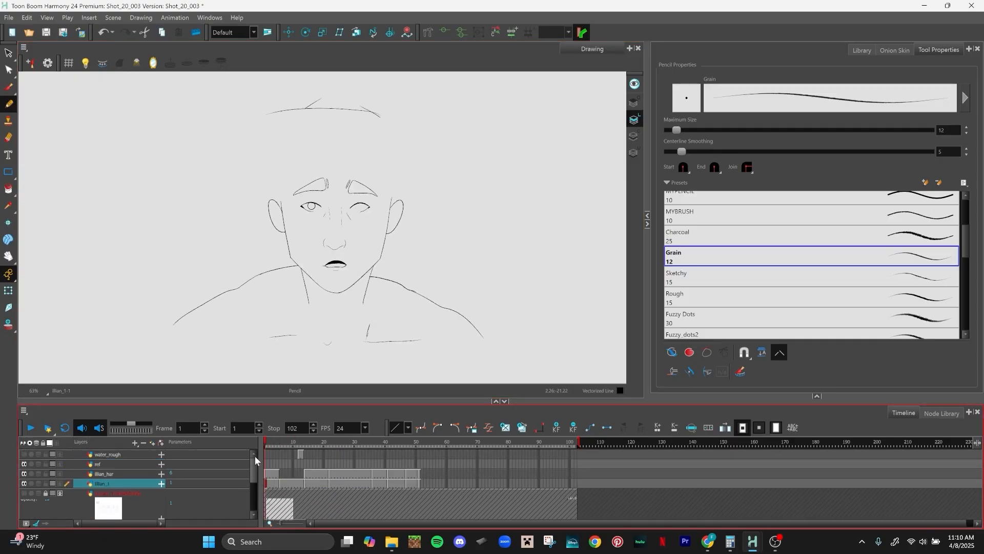
Step: Restore the Camera view and arrange it before the Drawing view in the same group
{"action": "left_click", "coordinate": [628, 48]}
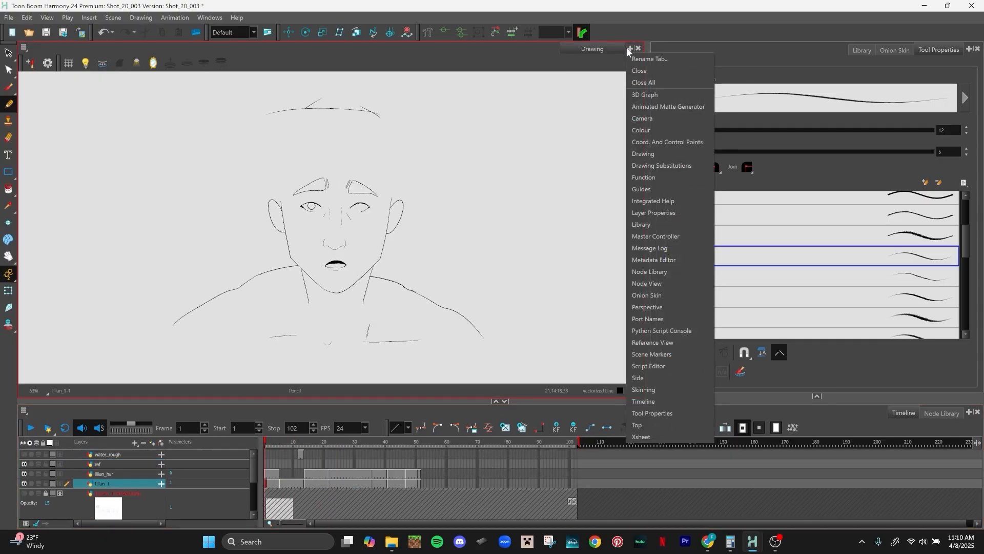
{"action": "left_click", "coordinate": [659, 117]}
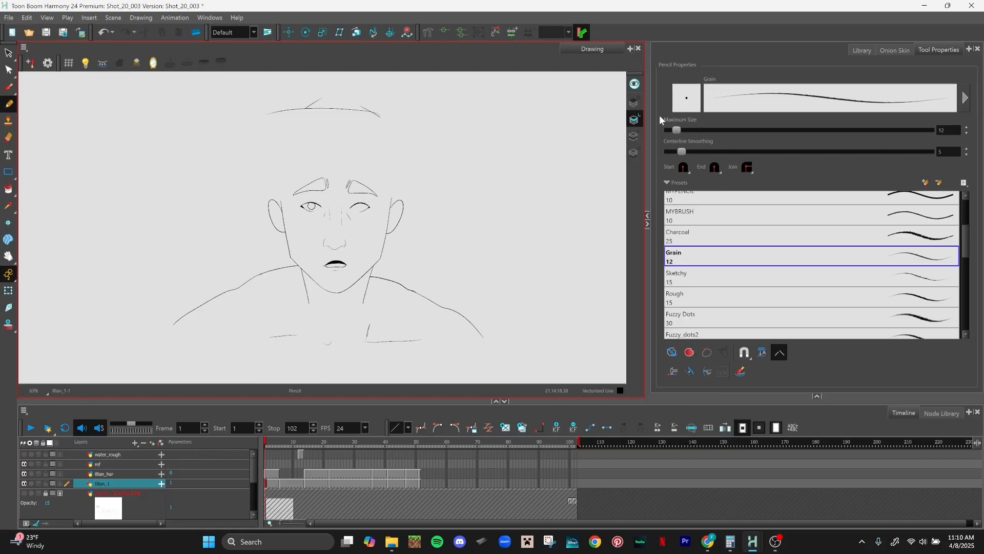
{"action": "left_click", "coordinate": [608, 50]}
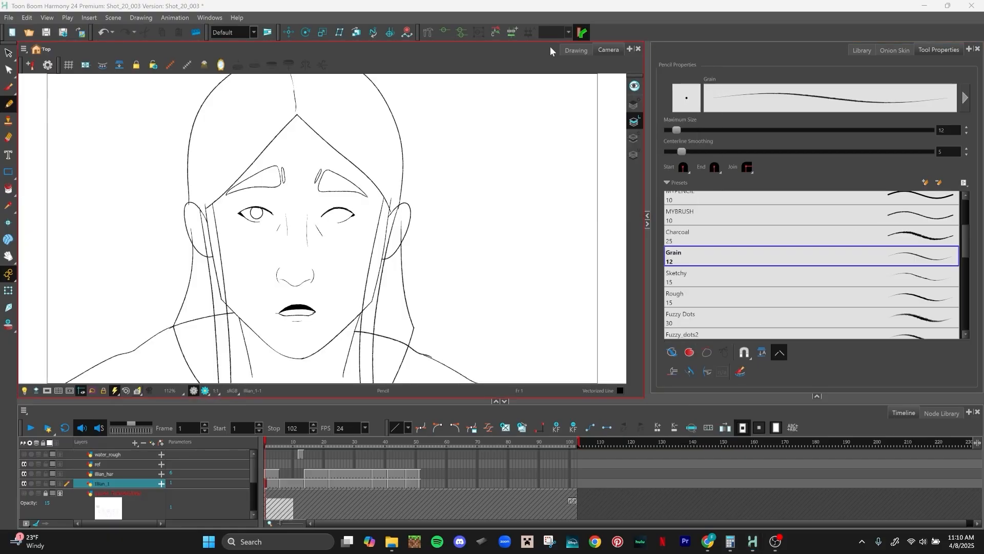
{"action": "left_click_drag", "start_coordinate": [608, 50], "coordinate": [563, 50]}
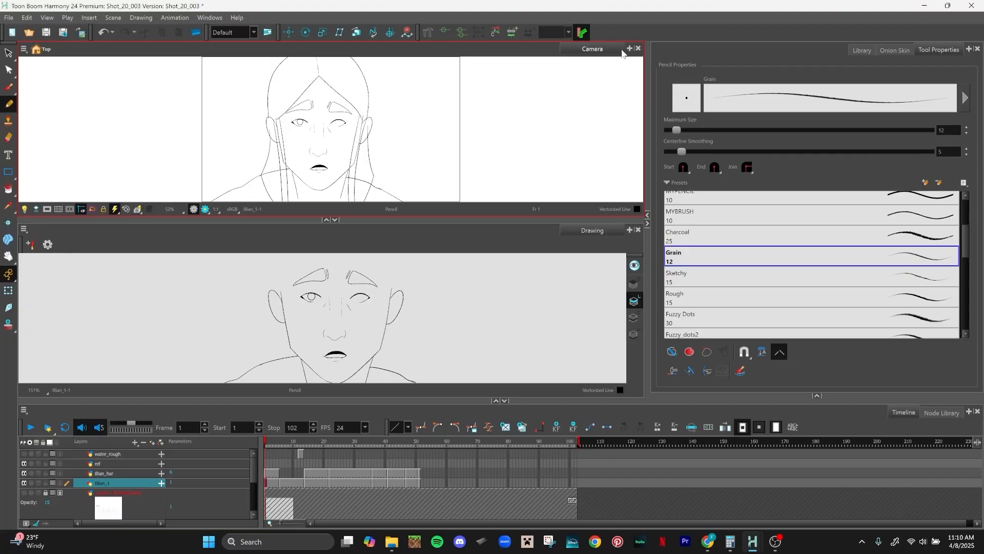
{"action": "left_click_drag", "start_coordinate": [595, 230], "coordinate": [616, 50]}
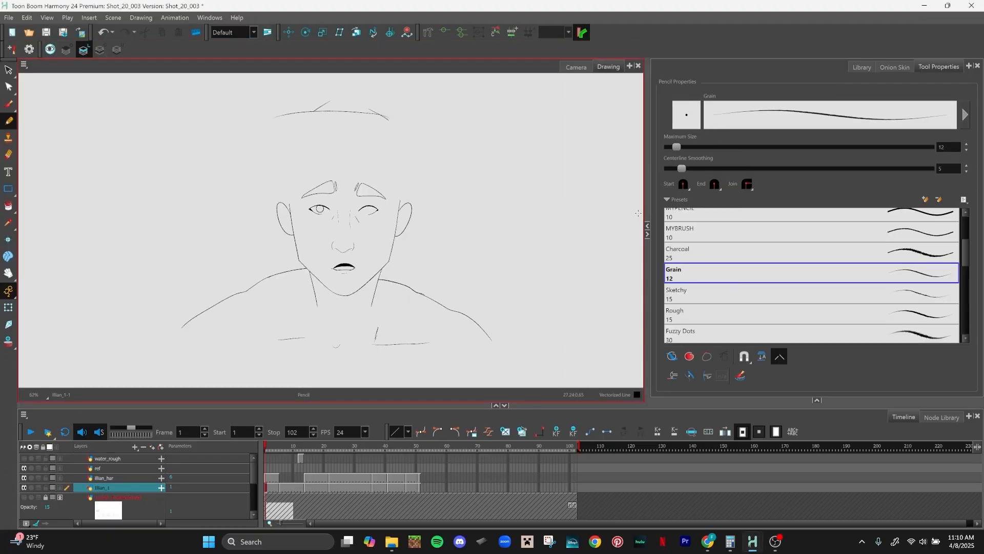
Step: Compare the Camera view with the Drawing view at frame 1, ending on the Camera view
{"action": "left_click", "coordinate": [576, 66]}
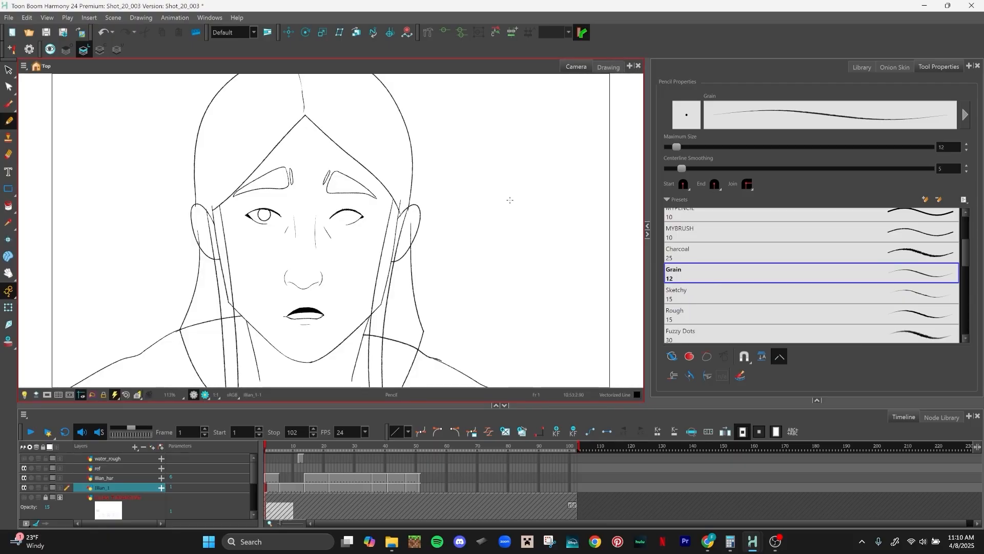
{"action": "scroll", "coordinate": [515, 180], "scroll_direction": "down", "scroll_amount": 1}
{"action": "left_click_drag", "start_coordinate": [512, 185], "coordinate": [473, 189]}
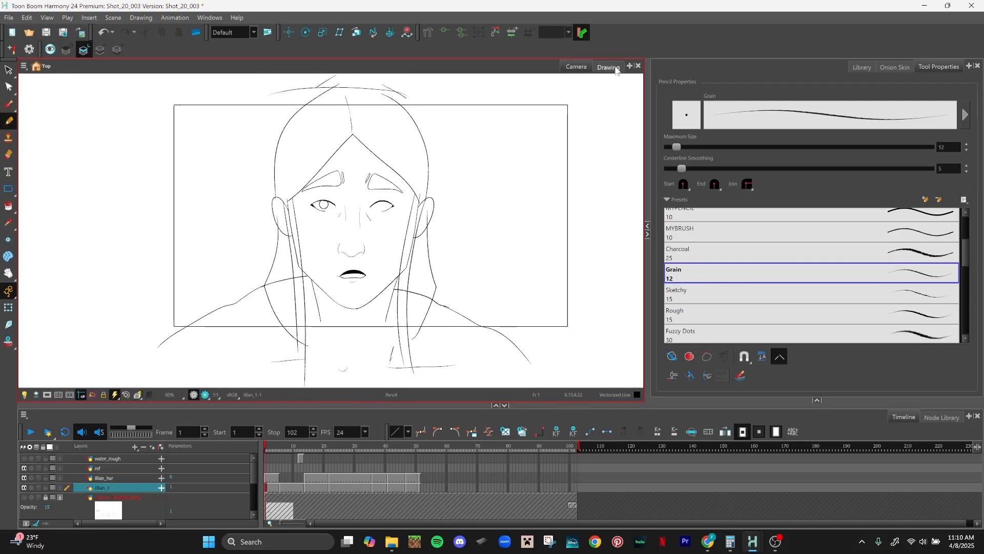
{"action": "left_click", "coordinate": [610, 68]}
{"action": "left_click", "coordinate": [577, 67]}
{"action": "left_click", "coordinate": [609, 68]}
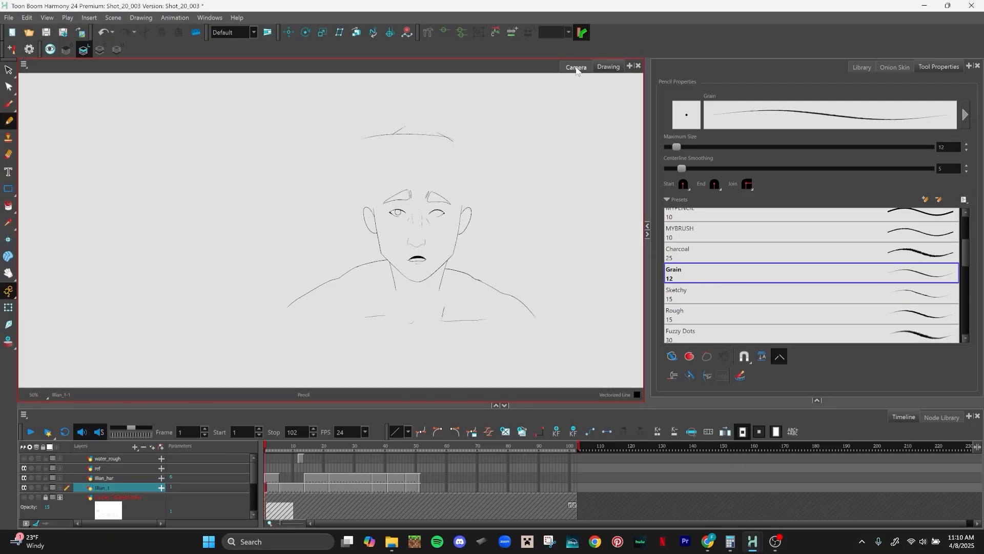
{"action": "left_click", "coordinate": [578, 68]}
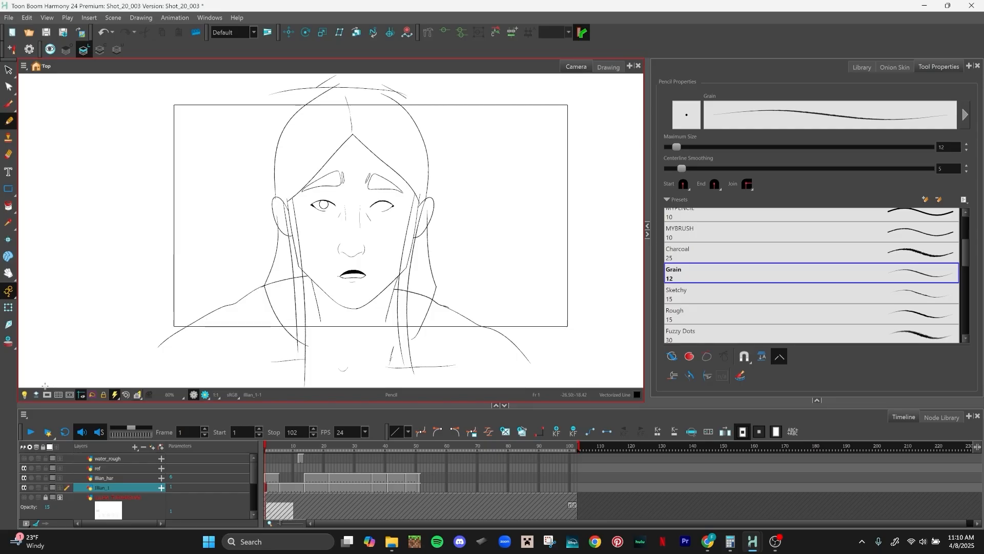
Step: Preview the output composition with the camera mask and turn the mask off again
{"action": "left_click", "coordinate": [46, 395]}
{"action": "left_click_drag", "start_coordinate": [503, 206], "coordinate": [462, 213]}
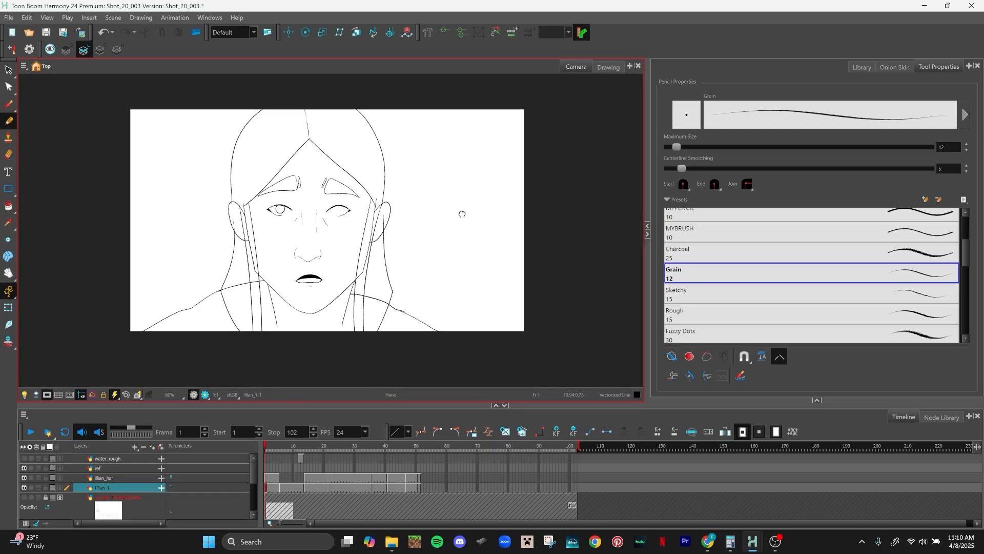
{"action": "scroll", "coordinate": [461, 214], "scroll_direction": "up", "scroll_amount": 1}
{"action": "left_click_drag", "start_coordinate": [407, 243], "coordinate": [451, 239]}
{"action": "left_click", "coordinate": [47, 395]}
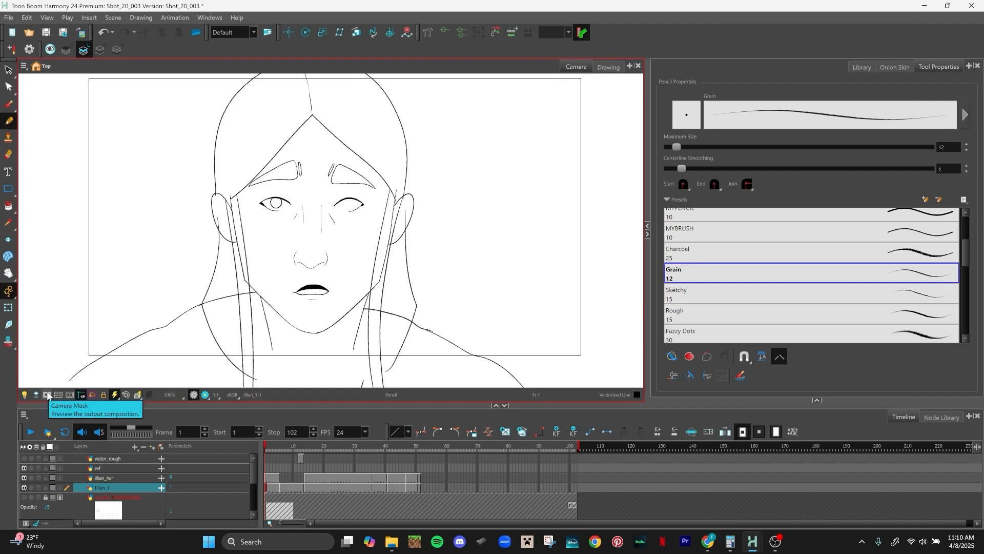
Step: Set the Grain pencil's centerline smoothing to 8.4 and its maximum size to 8
{"action": "left_click_drag", "start_coordinate": [682, 168], "coordinate": [722, 169]}
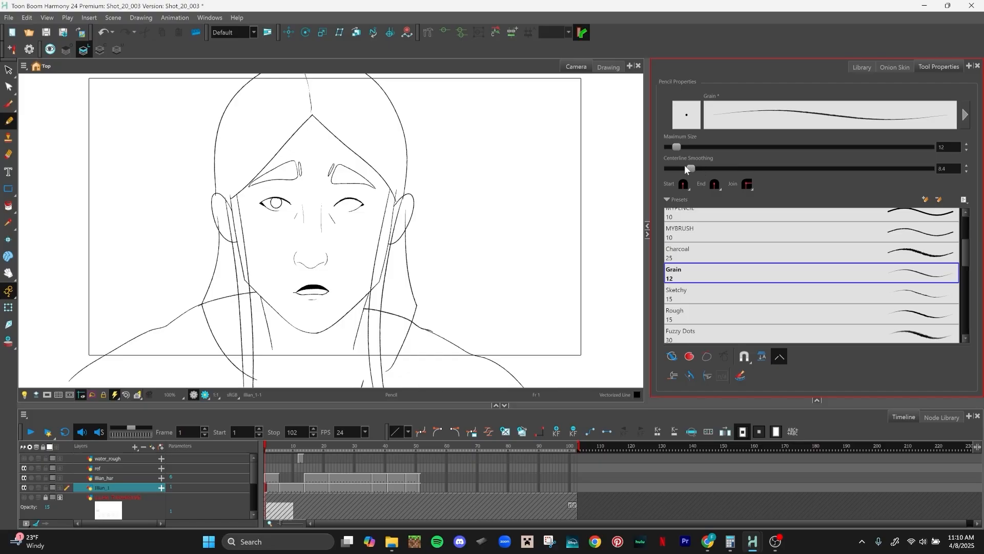
{"action": "left_click", "coordinate": [967, 149]}
{"action": "left_click", "coordinate": [967, 150]}
{"action": "left_click", "coordinate": [967, 150]}
{"action": "left_click", "coordinate": [967, 150]}
Step: Draw a round iris inside the character's empty eye at frame 1 with the Grain pencil
{"action": "mouse_move", "coordinate": [381, 201]}
{"action": "left_mouse_down"}
{"action": "mouse_move", "coordinate": [389, 255]}
{"action": "mouse_move", "coordinate": [408, 172]}
{"action": "left_mouse_up"}
{"action": "key", "text": "2"}
{"action": "key", "text": "2"}
{"action": "key", "text": "2"}
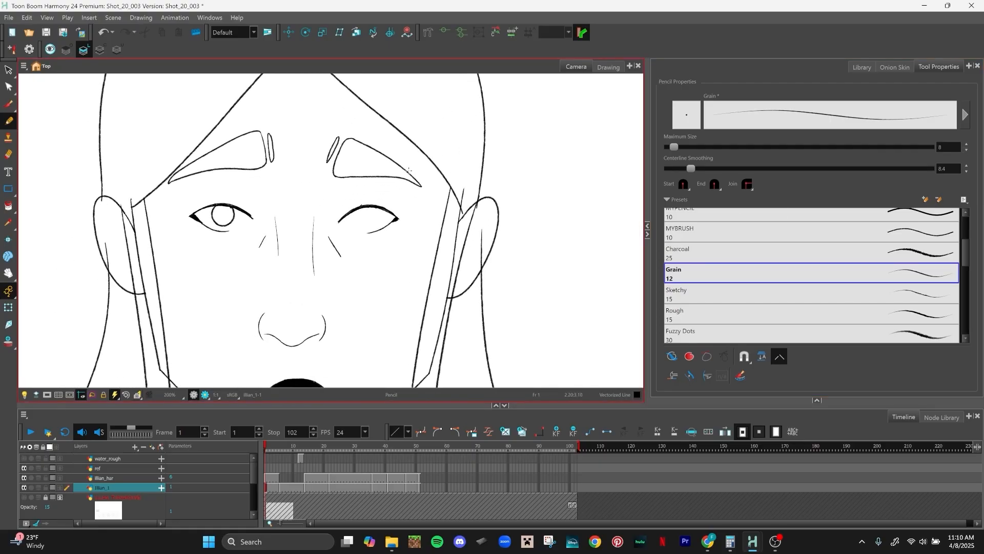
{"action": "key", "text": "2"}
{"action": "key", "text": "2"}
{"action": "mouse_move", "coordinate": [365, 242]}
{"action": "left_mouse_down"}
{"action": "mouse_move", "coordinate": [394, 215]}
{"action": "mouse_move", "coordinate": [380, 235]}
{"action": "mouse_move", "coordinate": [392, 201]}
{"action": "left_mouse_up"}
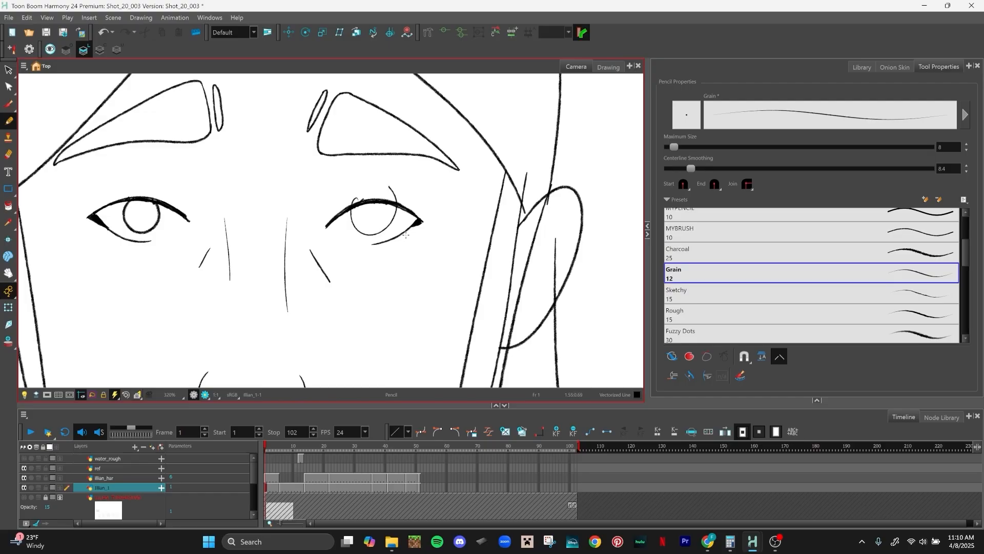
Step: Try to draw a round iris inside the second, empty eye at frame 2 and undo the strokes
{"action": "key", "text": "ctrl+z"}
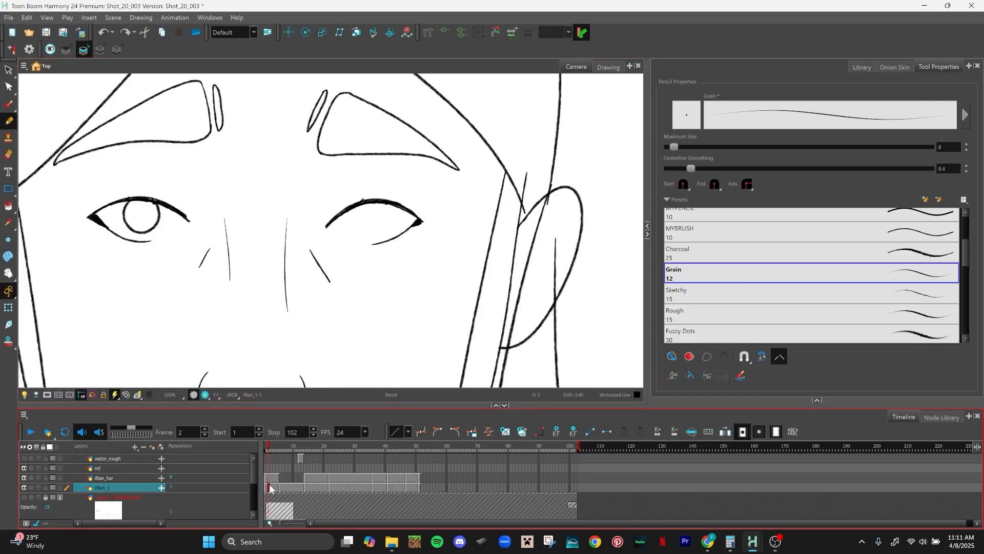
{"action": "left_click_drag", "start_coordinate": [350, 267], "coordinate": [390, 266]}
{"action": "key", "text": "ctrl+z"}
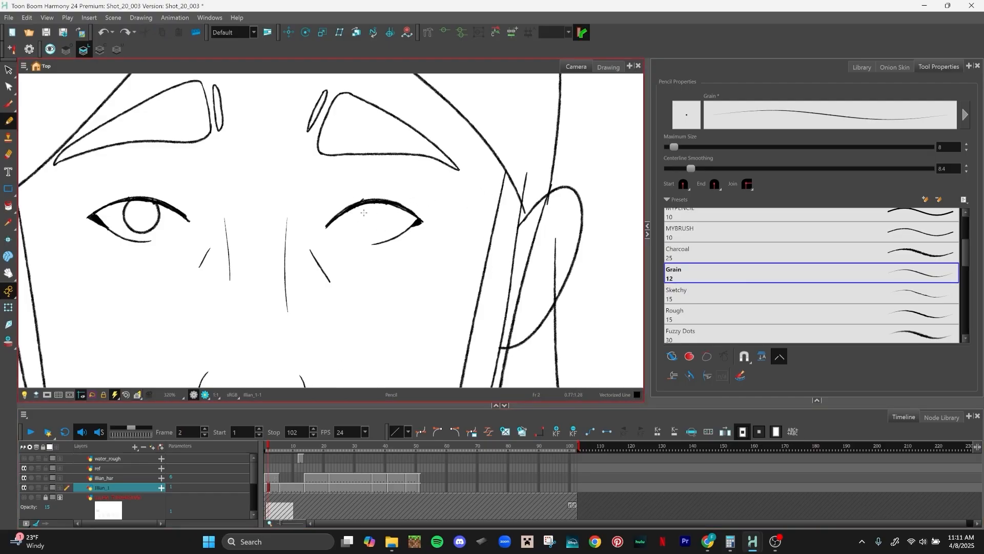
{"action": "mouse_move", "coordinate": [361, 201]}
{"action": "left_mouse_down"}
{"action": "mouse_move", "coordinate": [362, 235]}
{"action": "mouse_move", "coordinate": [387, 193]}
{"action": "left_mouse_up"}
{"action": "key", "text": "ctrl+z"}
{"action": "key", "text": "ctrl+z"}
Step: Set the Grain pencil's centerline smoothing to 19.8 and draw a round iris inside the remaining empty eye
{"action": "left_click_drag", "start_coordinate": [691, 169], "coordinate": [721, 169]}
{"action": "mouse_move", "coordinate": [359, 201]}
{"action": "left_mouse_down"}
{"action": "mouse_move", "coordinate": [382, 232]}
{"action": "mouse_move", "coordinate": [389, 200]}
{"action": "mouse_move", "coordinate": [361, 232]}
{"action": "mouse_move", "coordinate": [383, 229]}
{"action": "mouse_move", "coordinate": [388, 200]}
{"action": "left_mouse_up"}
{"action": "key", "text": "ctrl+z"}
{"action": "scroll", "coordinate": [472, 203], "scroll_direction": "down", "scroll_amount": 1}
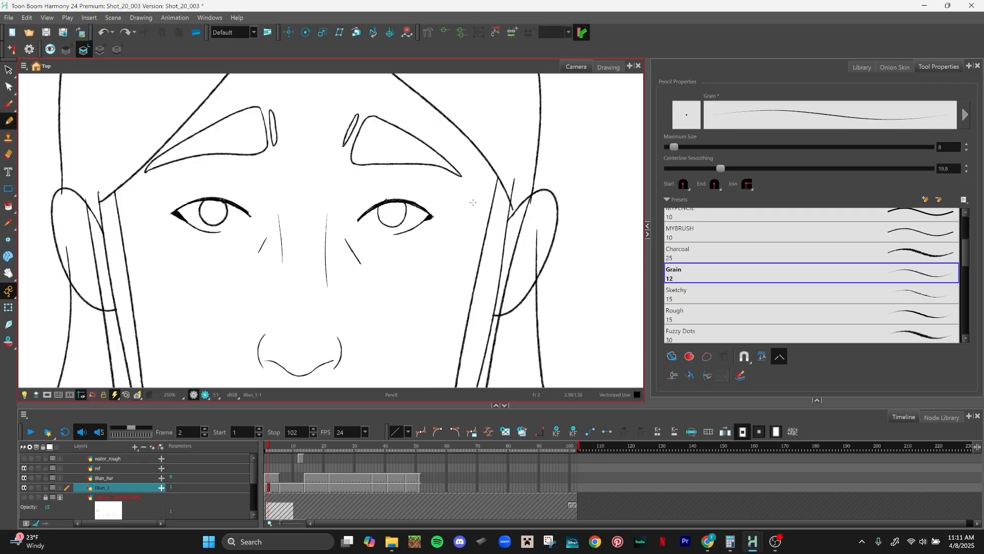
{"action": "scroll", "coordinate": [473, 202], "scroll_direction": "down", "scroll_amount": 3}
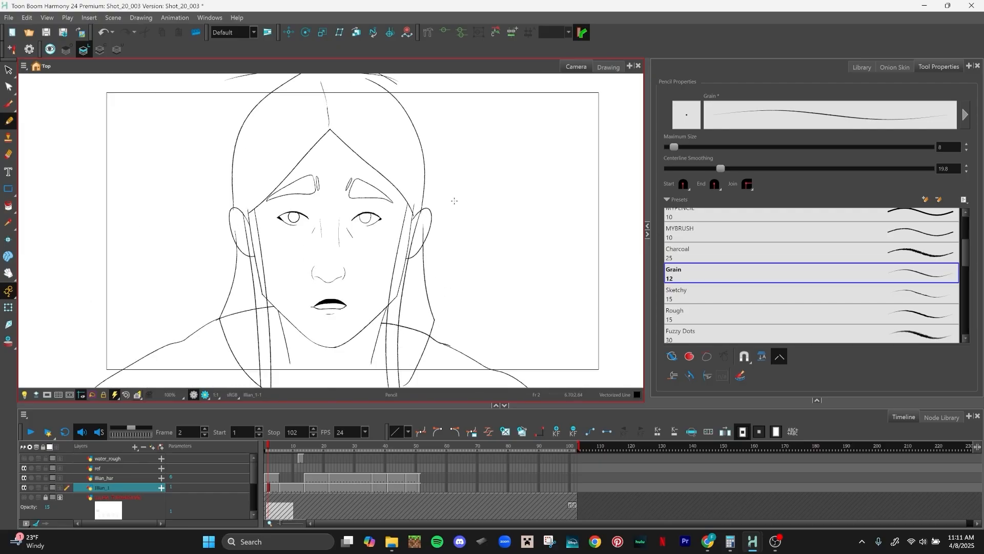
{"action": "scroll", "coordinate": [451, 213], "scroll_direction": "up", "scroll_amount": 2}
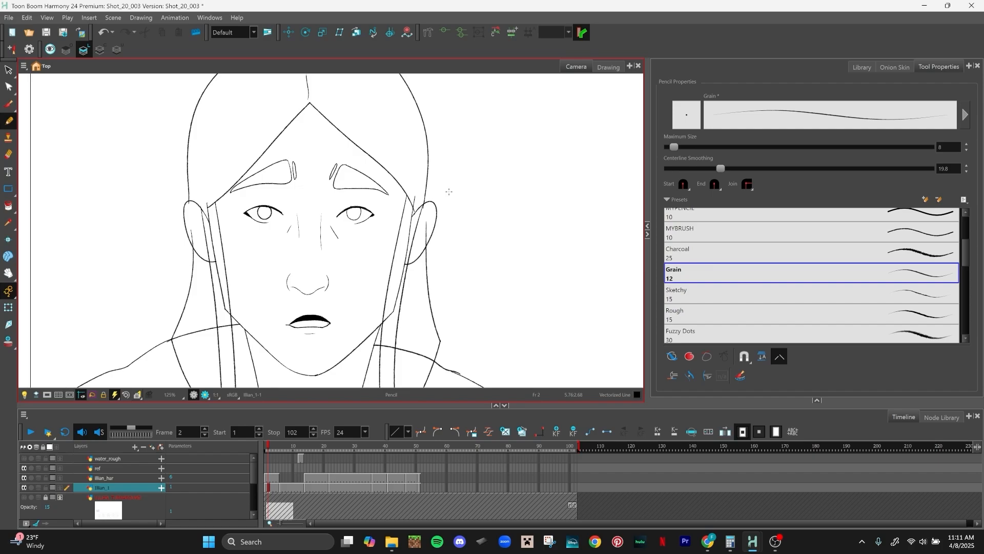
Step: Try to trim the stray line end crossing the hairline above the ear with the Cutter tool, and undo the cut
{"action": "left_click", "coordinate": [10, 71]}
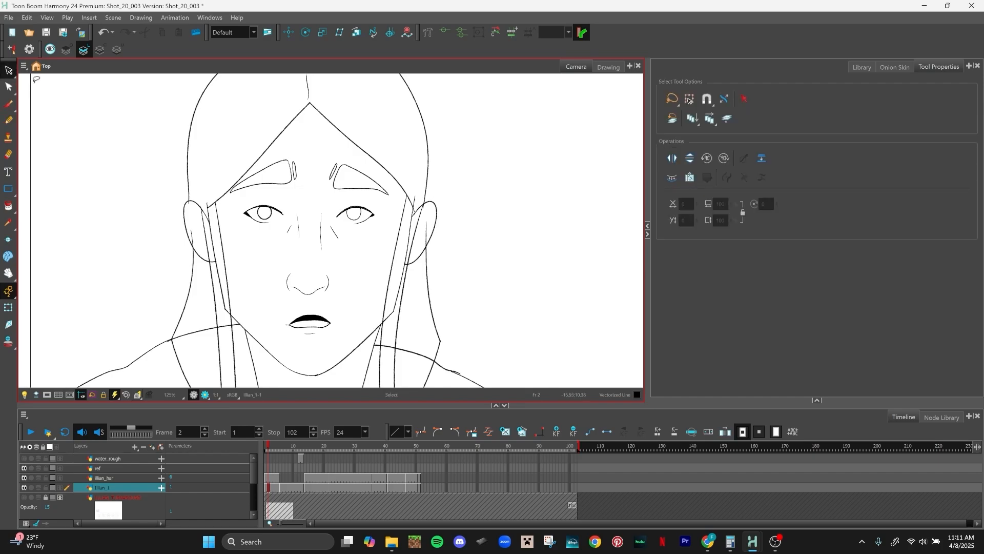
{"action": "left_click", "coordinate": [12, 71]}
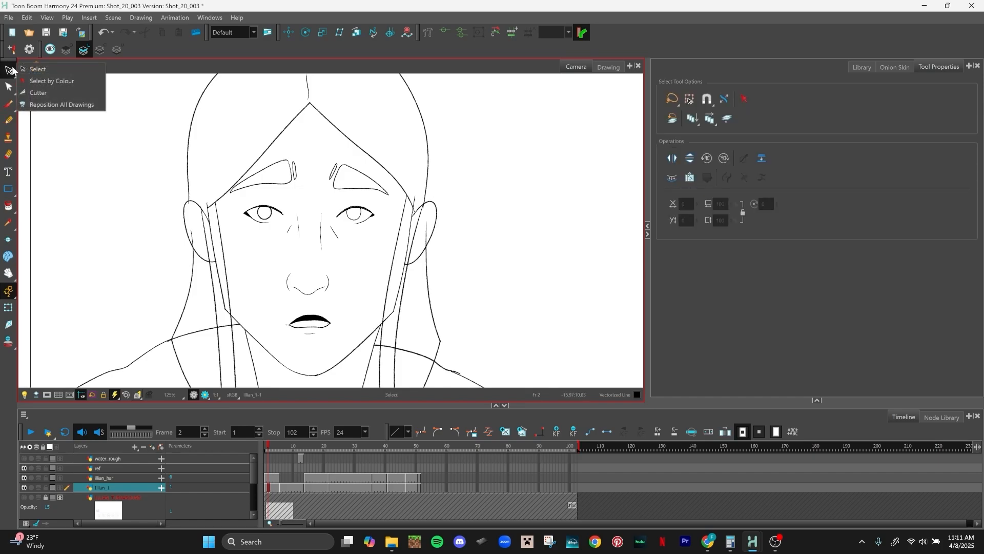
{"action": "left_click", "coordinate": [45, 93]}
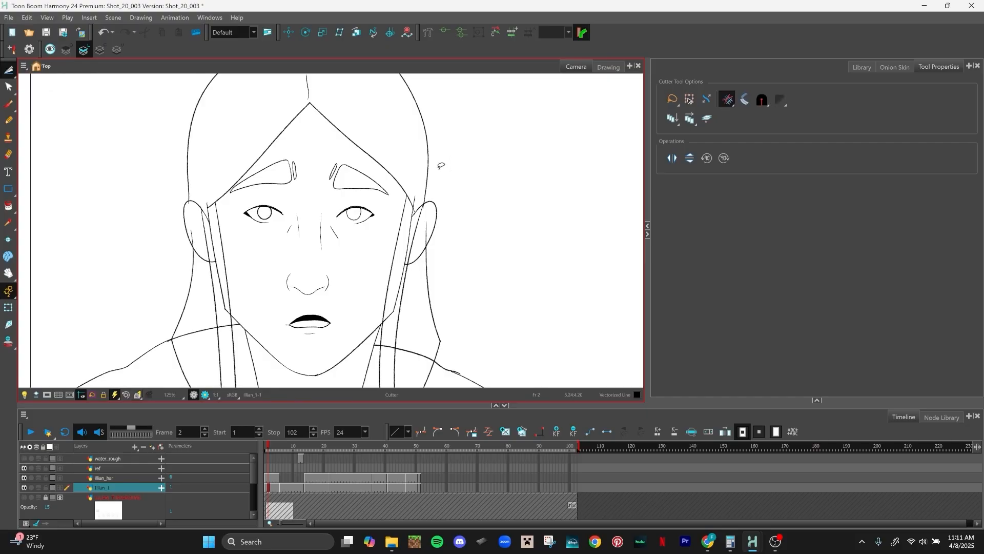
{"action": "scroll", "coordinate": [420, 191], "scroll_direction": "up", "scroll_amount": 3}
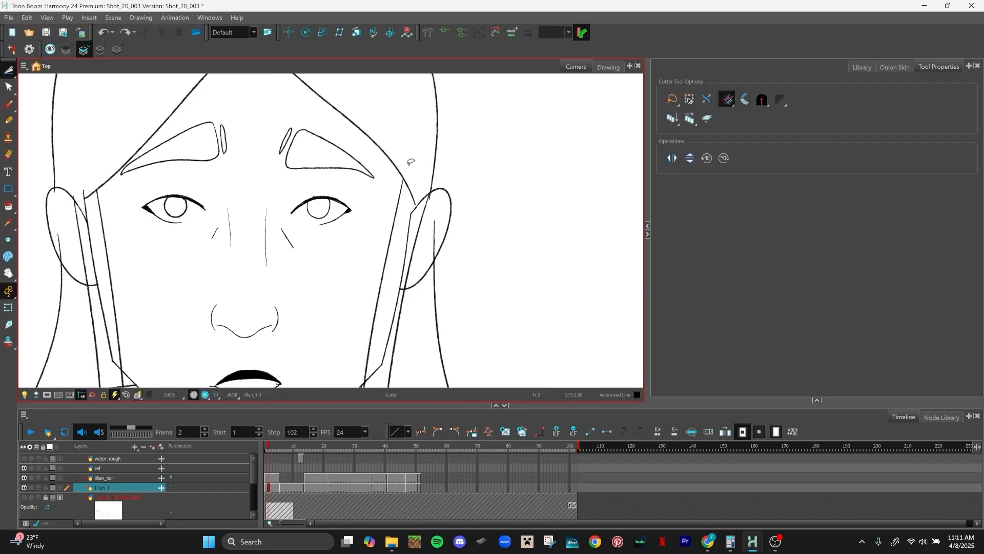
{"action": "left_click", "coordinate": [763, 156]}
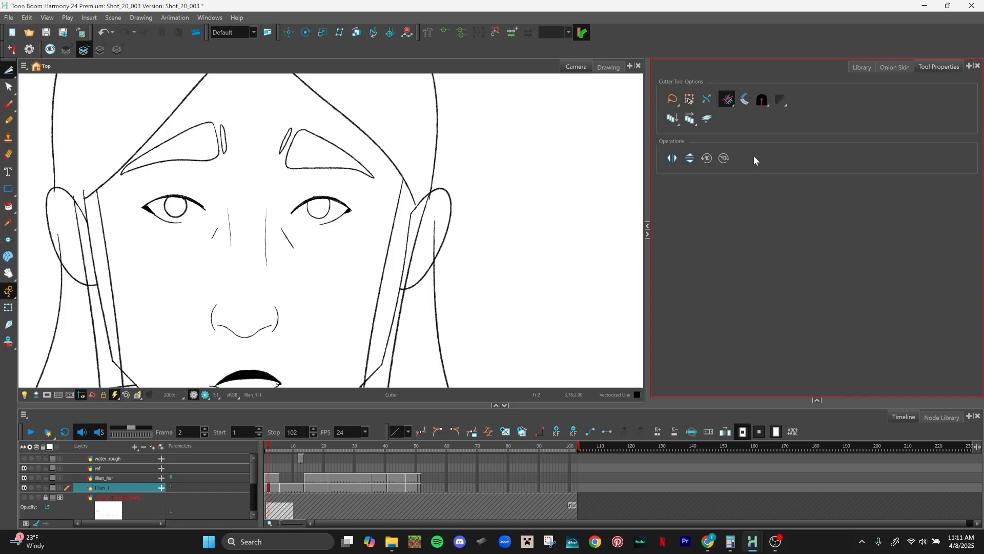
{"action": "key", "text": "ctrl+z"}
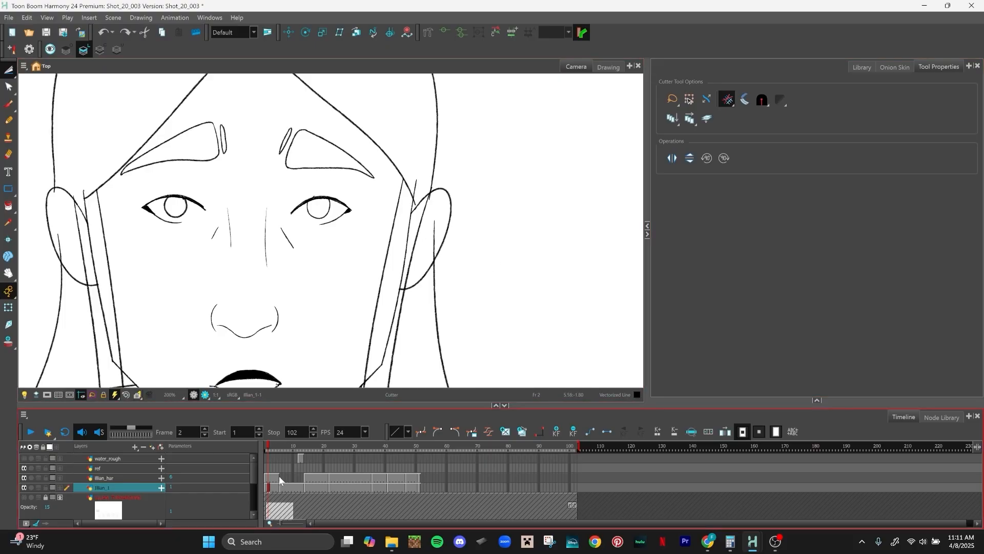
Step: Make the hair layer active and set the Cutter tool's tip style to Round
{"action": "left_click", "coordinate": [279, 478]}
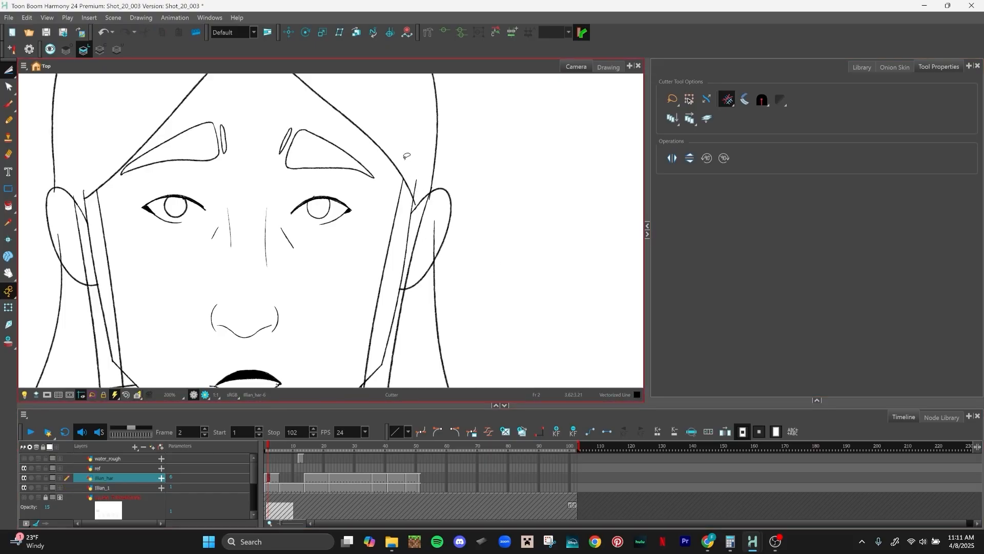
{"action": "left_click", "coordinate": [763, 99]}
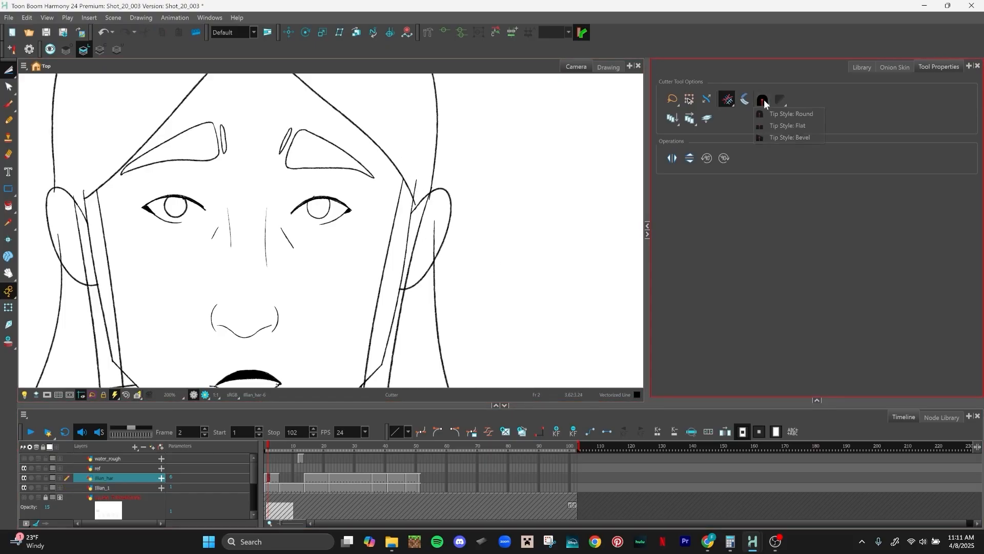
{"action": "left_click", "coordinate": [803, 114]}
{"action": "left_click", "coordinate": [762, 100]}
{"action": "left_click", "coordinate": [792, 111]}
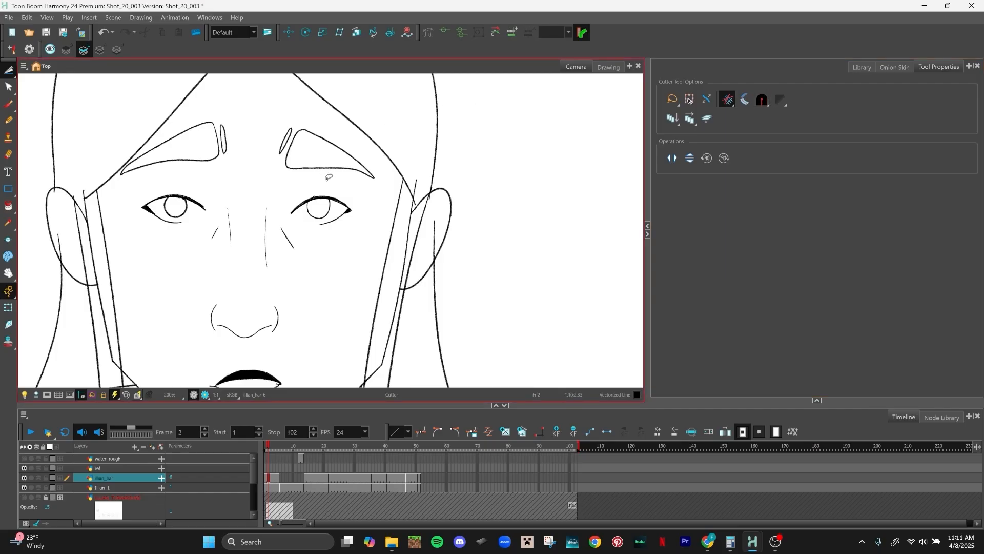
{"action": "mouse_move", "coordinate": [380, 152]}
{"action": "left_mouse_down"}
{"action": "mouse_move", "coordinate": [480, 120]}
{"action": "mouse_move", "coordinate": [433, 125]}
{"action": "left_mouse_up"}
{"action": "left_click_drag", "start_coordinate": [520, 149], "coordinate": [468, 183]}
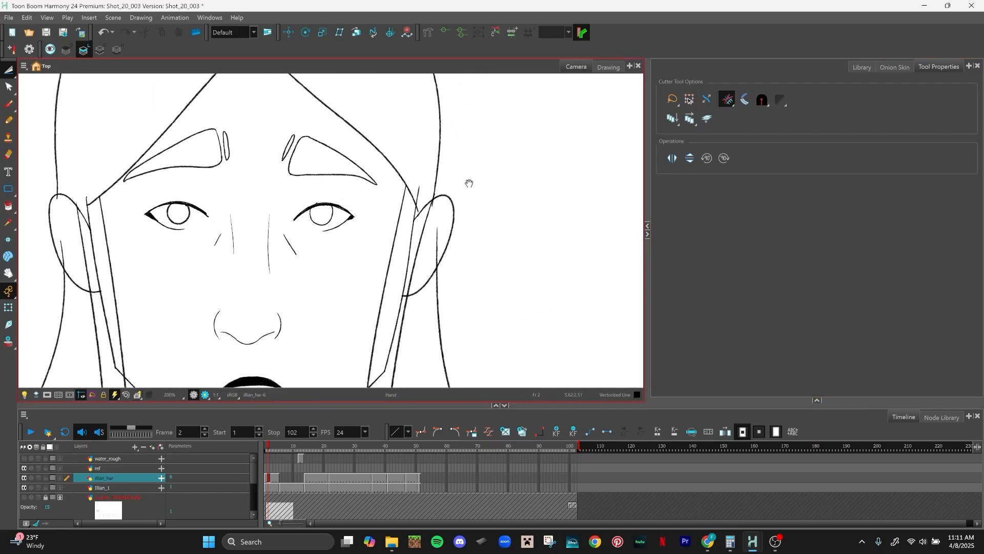
{"action": "left_click", "coordinate": [762, 98]}
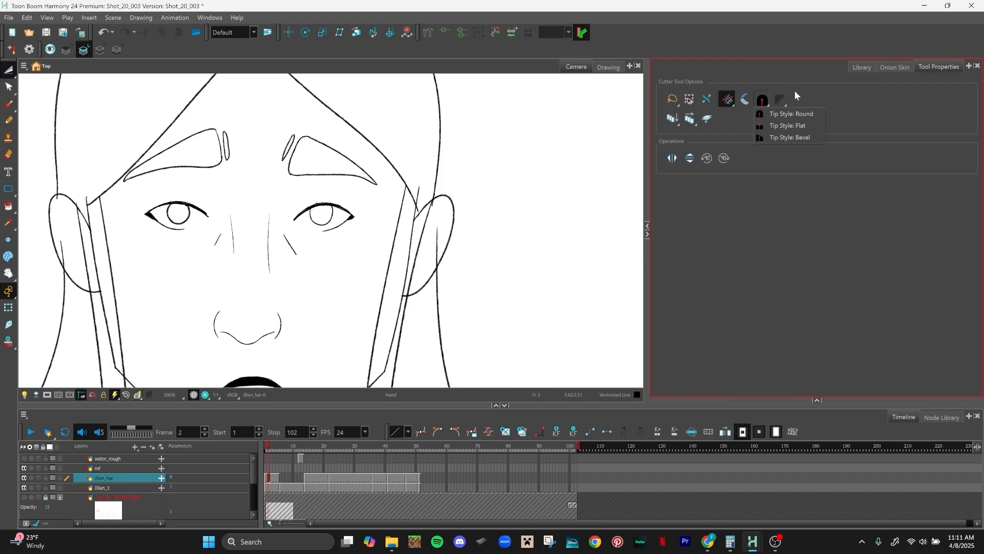
{"action": "left_click", "coordinate": [811, 114]}
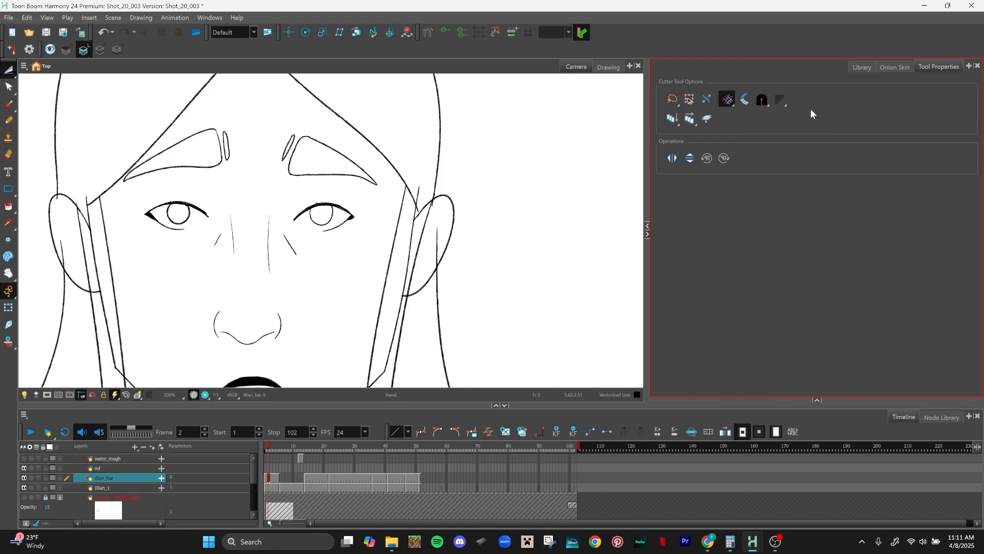
Step: Switch back to the Grain pencil and turn on its option for trimming extra line ends
{"action": "left_click", "coordinate": [10, 120]}
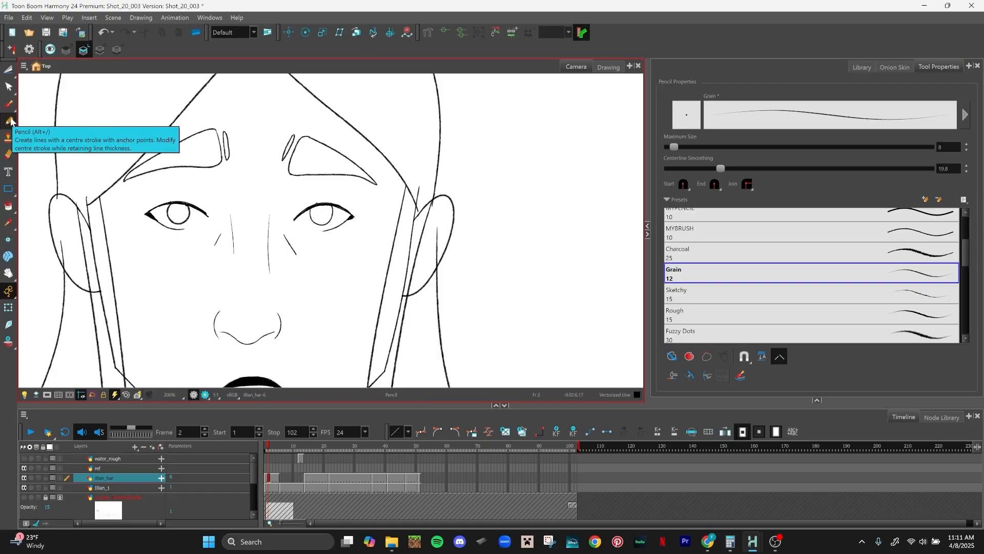
{"action": "scroll", "coordinate": [973, 223], "scroll_direction": "down", "scroll_amount": 2}
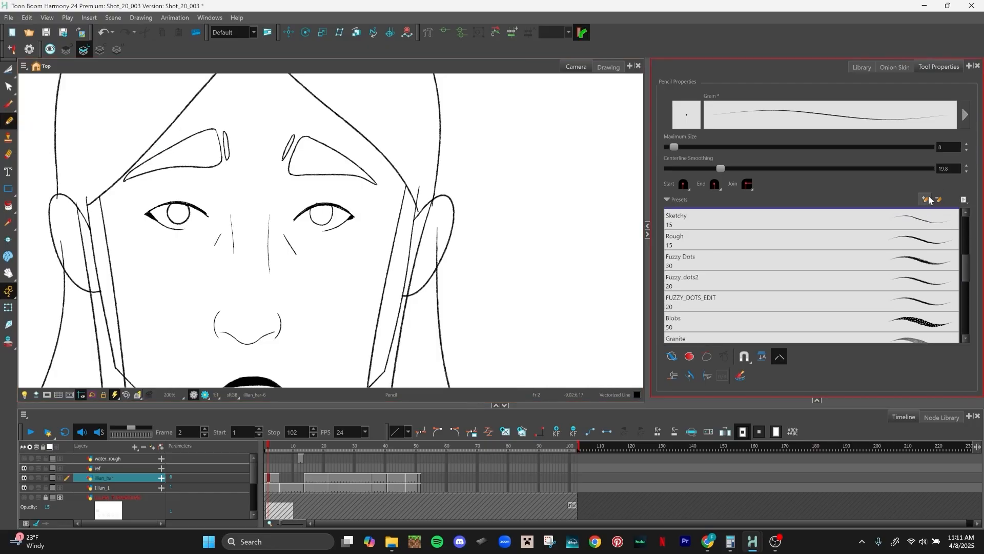
{"action": "left_click", "coordinate": [706, 355]}
Step: Test the line-end trimming by drawing closed teardrop shapes beside the face, and undo them
{"action": "left_click_drag", "start_coordinate": [519, 294], "coordinate": [468, 168]}
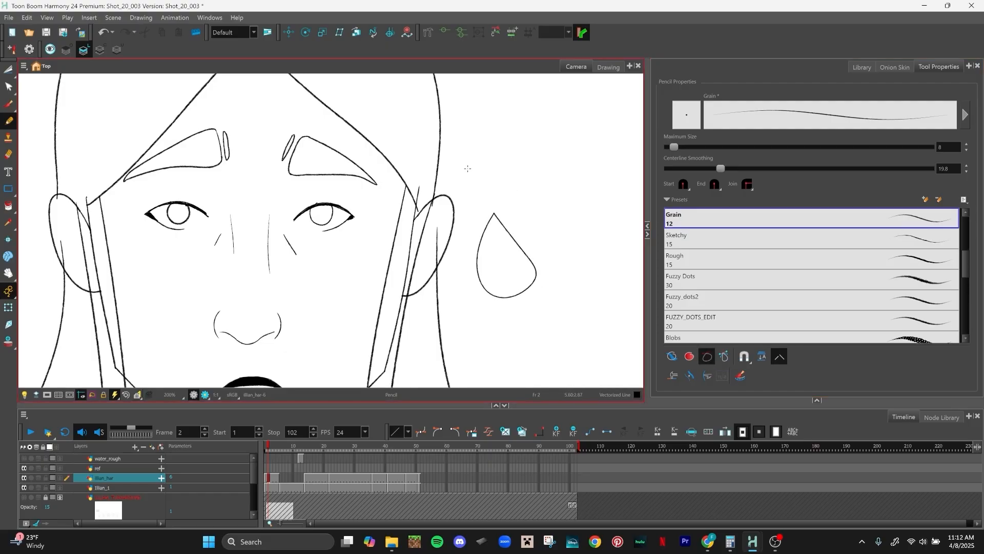
{"action": "mouse_move", "coordinate": [538, 171]}
{"action": "left_mouse_down"}
{"action": "mouse_move", "coordinate": [519, 215]}
{"action": "mouse_move", "coordinate": [539, 172]}
{"action": "left_mouse_up"}
{"action": "mouse_move", "coordinate": [536, 109]}
{"action": "left_mouse_down"}
{"action": "mouse_move", "coordinate": [557, 169]}
{"action": "mouse_move", "coordinate": [537, 108]}
{"action": "left_mouse_up"}
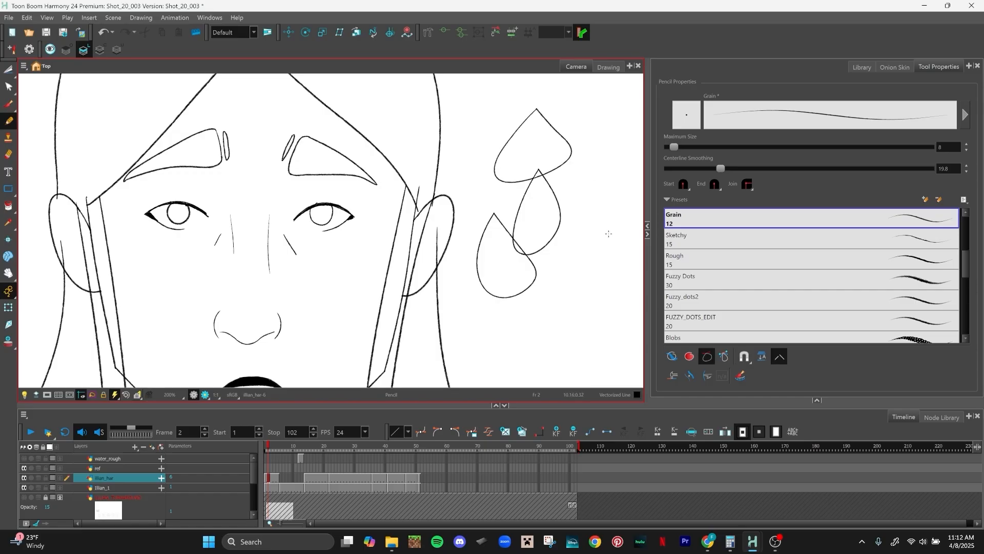
{"action": "left_click_drag", "start_coordinate": [538, 171], "coordinate": [531, 165]}
{"action": "key", "text": "ctrl+z"}
{"action": "key", "text": "ctrl+z"}
{"action": "key", "text": "ctrl+z"}
{"action": "key", "text": "ctrl+z"}
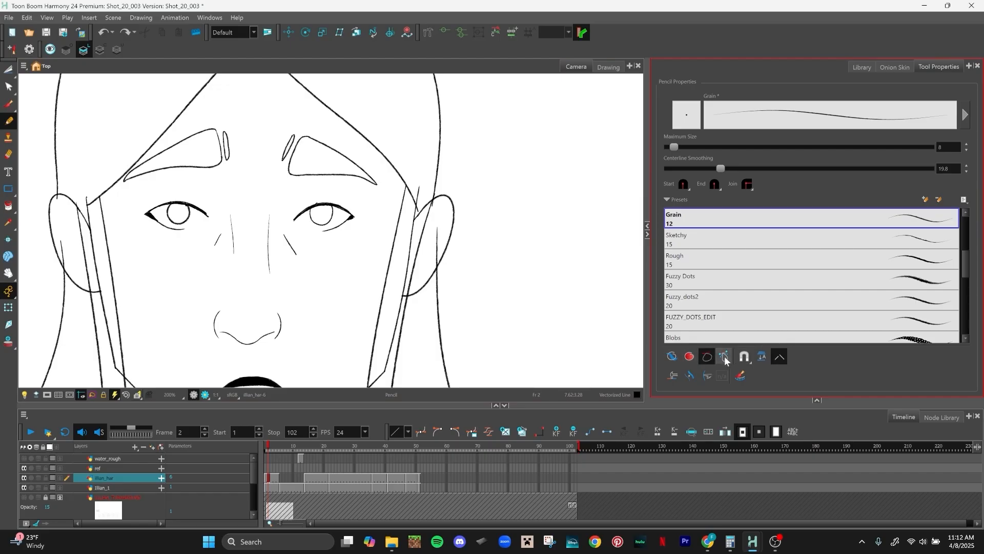
Step: Draw two open, overlapping test loops in the empty area beside the head with the Grain pencil
{"action": "left_click", "coordinate": [781, 359]}
{"action": "left_click_drag", "start_coordinate": [545, 169], "coordinate": [388, 332]}
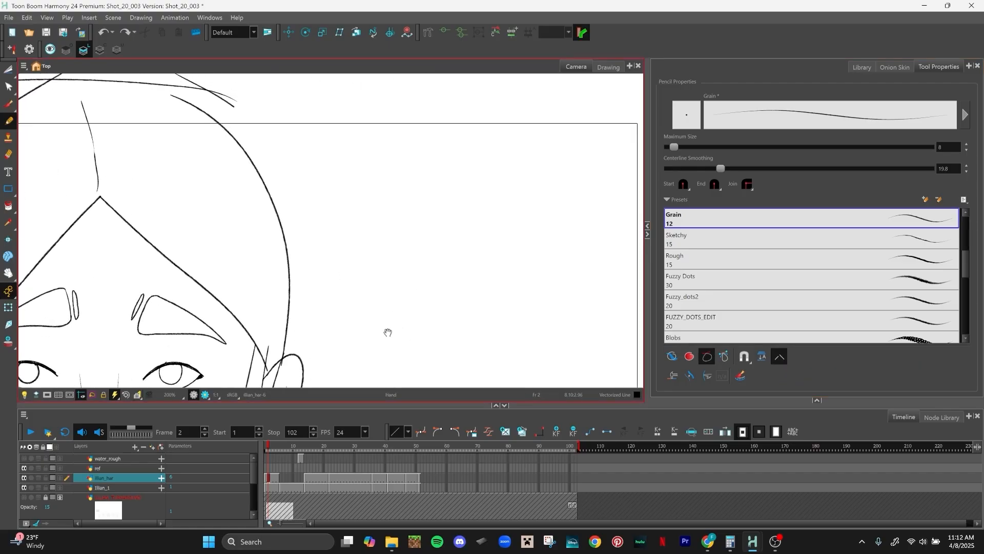
{"action": "mouse_move", "coordinate": [407, 144]}
{"action": "left_mouse_down"}
{"action": "mouse_move", "coordinate": [373, 292]}
{"action": "mouse_move", "coordinate": [479, 208]}
{"action": "mouse_move", "coordinate": [411, 141]}
{"action": "mouse_move", "coordinate": [436, 149]}
{"action": "mouse_move", "coordinate": [405, 276]}
{"action": "mouse_move", "coordinate": [436, 154]}
{"action": "left_mouse_up"}
{"action": "key", "text": "ctrl+z"}
{"action": "key", "text": "ctrl+z"}
{"action": "mouse_move", "coordinate": [448, 153]}
{"action": "left_mouse_down"}
{"action": "mouse_move", "coordinate": [454, 182]}
{"action": "mouse_move", "coordinate": [418, 158]}
{"action": "left_mouse_up"}
{"action": "key", "text": "space"}
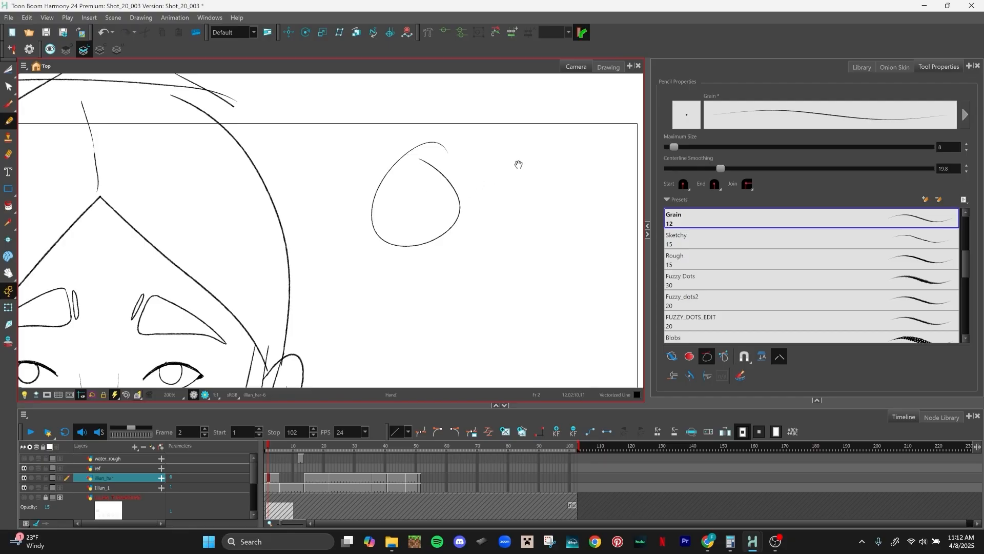
{"action": "mouse_move", "coordinate": [511, 143]}
{"action": "left_mouse_down"}
{"action": "mouse_move", "coordinate": [430, 238]}
{"action": "mouse_move", "coordinate": [483, 161]}
{"action": "left_mouse_up"}
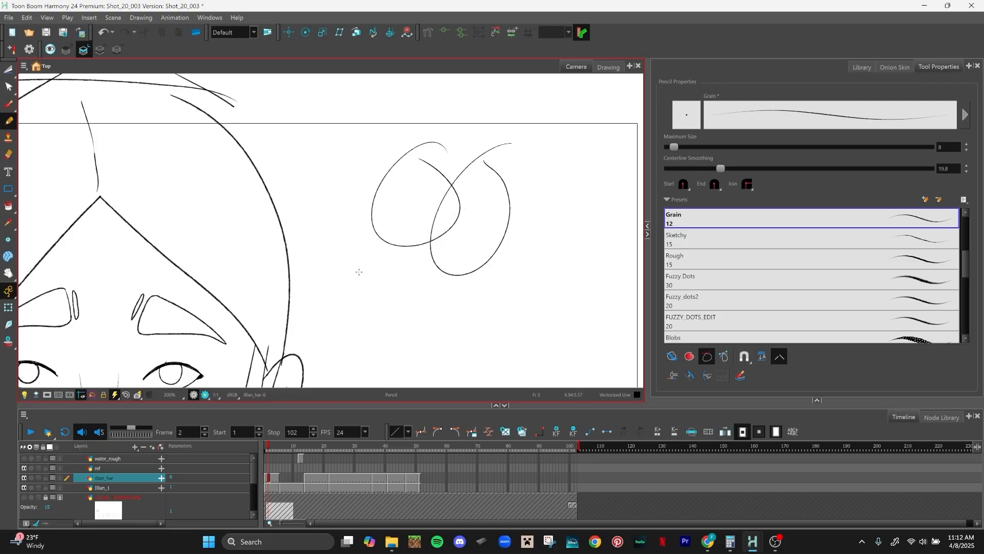
Step: Inspect the line ends of the two test loops and remove both loops with the Cutter tool
{"action": "scroll", "coordinate": [474, 212], "scroll_direction": "up", "scroll_amount": 3}
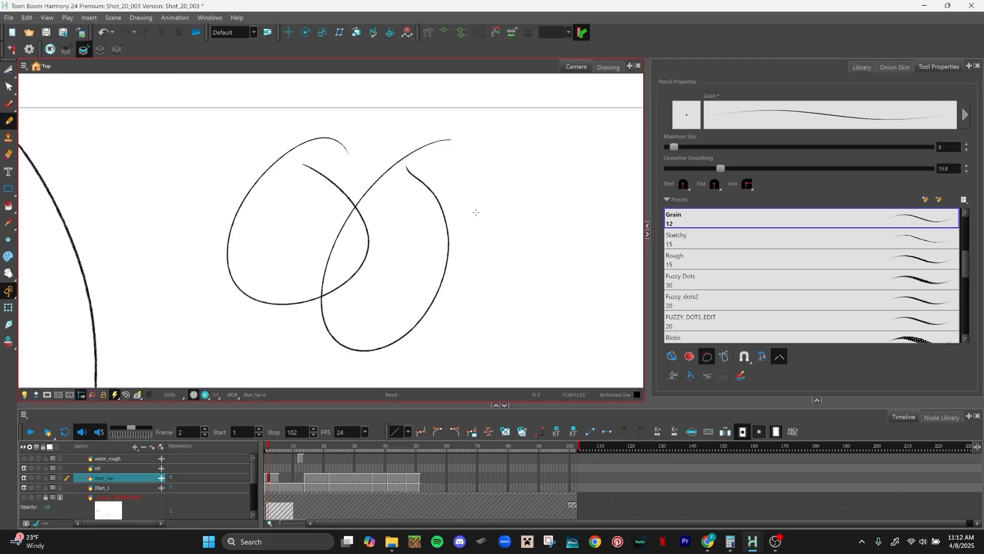
{"action": "scroll", "coordinate": [472, 206], "scroll_direction": "up", "scroll_amount": 1}
{"action": "scroll", "coordinate": [341, 130], "scroll_direction": "down", "scroll_amount": 3}
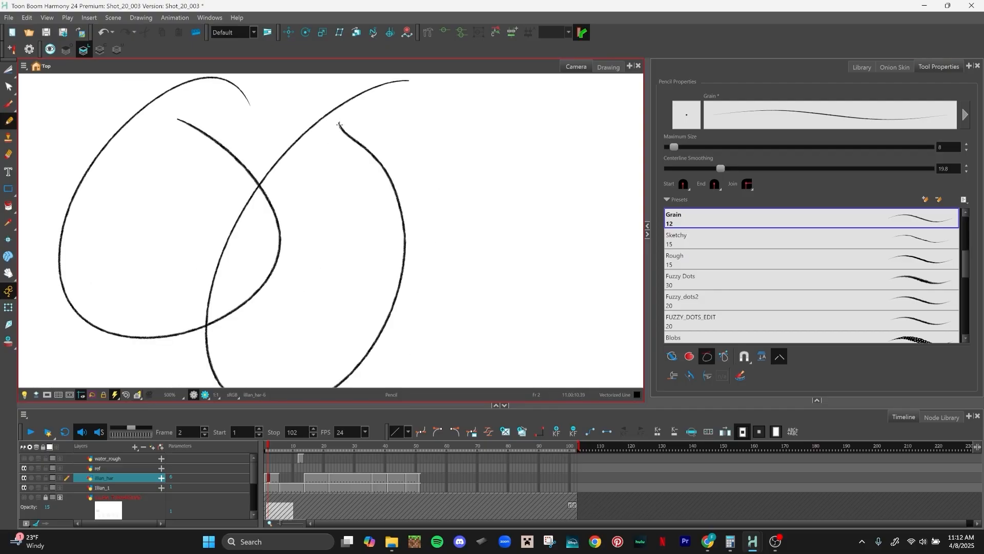
{"action": "scroll", "coordinate": [362, 150], "scroll_direction": "down", "scroll_amount": 2}
{"action": "key", "text": "t"}
{"action": "mouse_move", "coordinate": [425, 120]}
{"action": "left_mouse_down"}
{"action": "mouse_move", "coordinate": [315, 171]}
{"action": "mouse_move", "coordinate": [339, 162]}
{"action": "left_mouse_up"}
{"action": "mouse_move", "coordinate": [327, 142]}
{"action": "left_mouse_down"}
{"action": "mouse_move", "coordinate": [312, 174]}
{"action": "mouse_move", "coordinate": [342, 125]}
{"action": "mouse_move", "coordinate": [292, 210]}
{"action": "mouse_move", "coordinate": [293, 138]}
{"action": "left_mouse_up"}
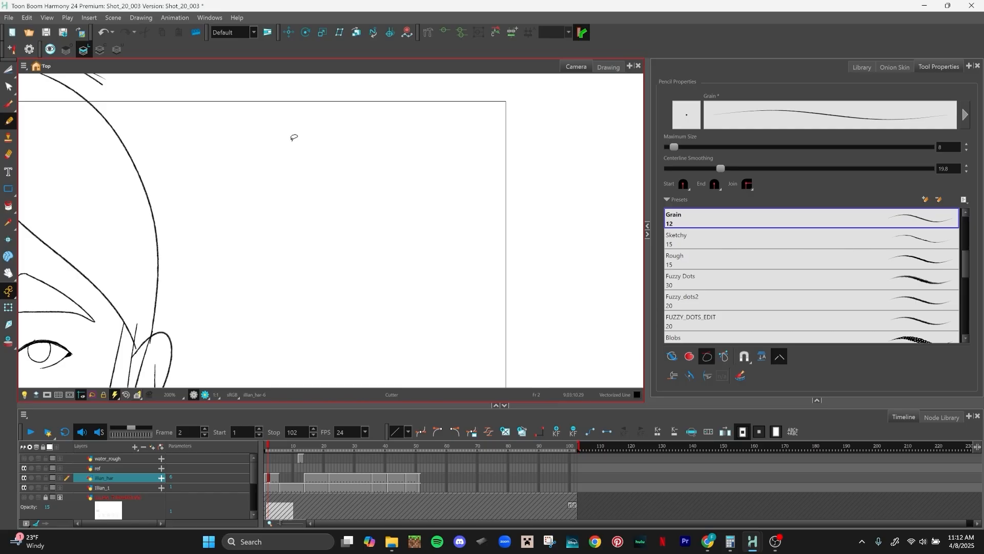
Step: Try pencil strokes around the hair outline at the side of the head, and undo them
{"action": "scroll", "coordinate": [292, 141], "scroll_direction": "down", "scroll_amount": 4}
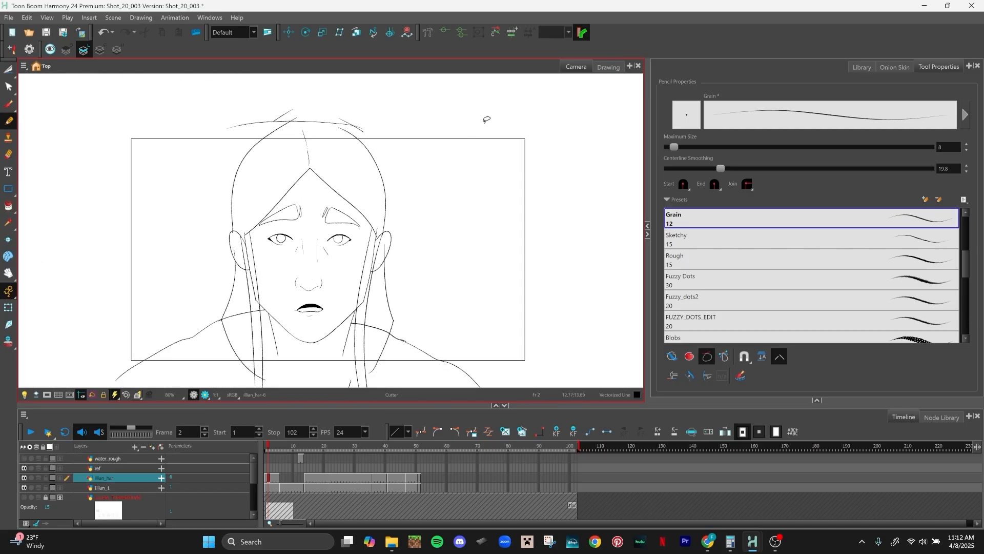
{"action": "left_click", "coordinate": [378, 166]}
{"action": "key", "text": "alt+/"}
{"action": "key", "text": "ctrl+z"}
{"action": "left_click_drag", "start_coordinate": [360, 184], "coordinate": [405, 153]}
{"action": "left_click_drag", "start_coordinate": [359, 209], "coordinate": [397, 179]}
{"action": "key", "text": "ctrl+z"}
{"action": "key", "text": "ctrl+z"}
Step: Try to cut away a loop drawn over the side of the head with the hair outline inside it, and undo the deletion
{"action": "left_click_drag", "start_coordinate": [437, 150], "coordinate": [414, 180]}
{"action": "scroll", "coordinate": [413, 180], "scroll_direction": "up", "scroll_amount": 3}
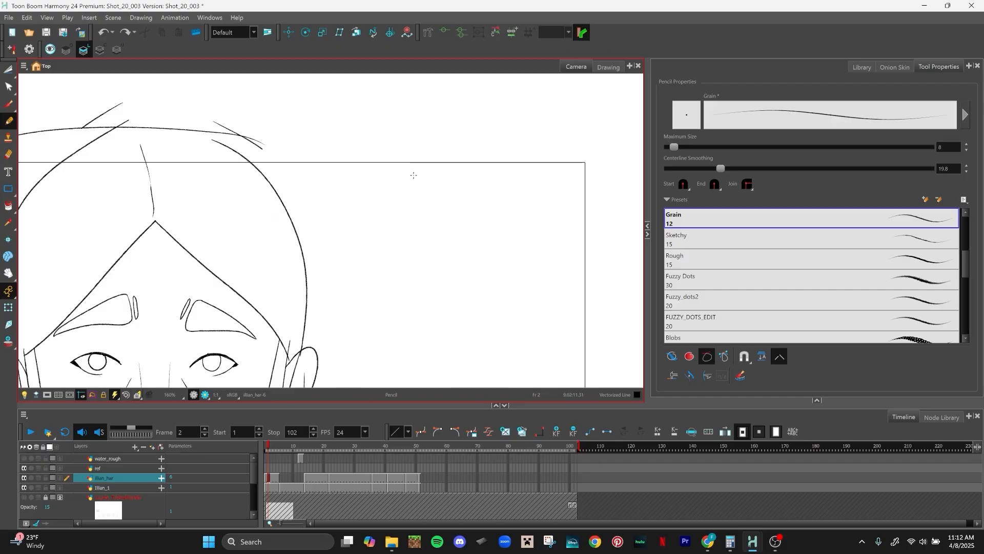
{"action": "mouse_move", "coordinate": [353, 145]}
{"action": "left_mouse_down"}
{"action": "mouse_move", "coordinate": [271, 163]}
{"action": "mouse_move", "coordinate": [308, 286]}
{"action": "mouse_move", "coordinate": [352, 147]}
{"action": "left_mouse_up"}
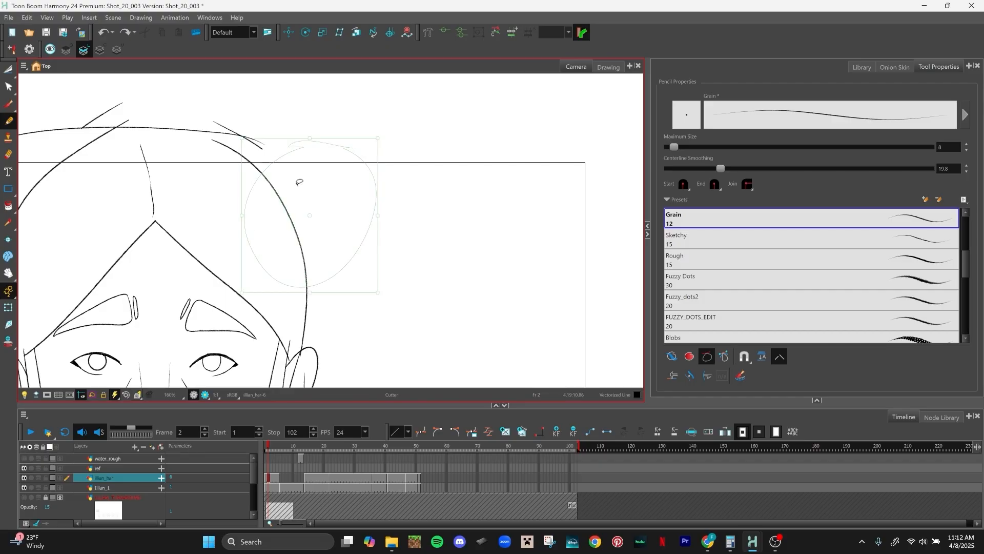
{"action": "key", "text": "Delete"}
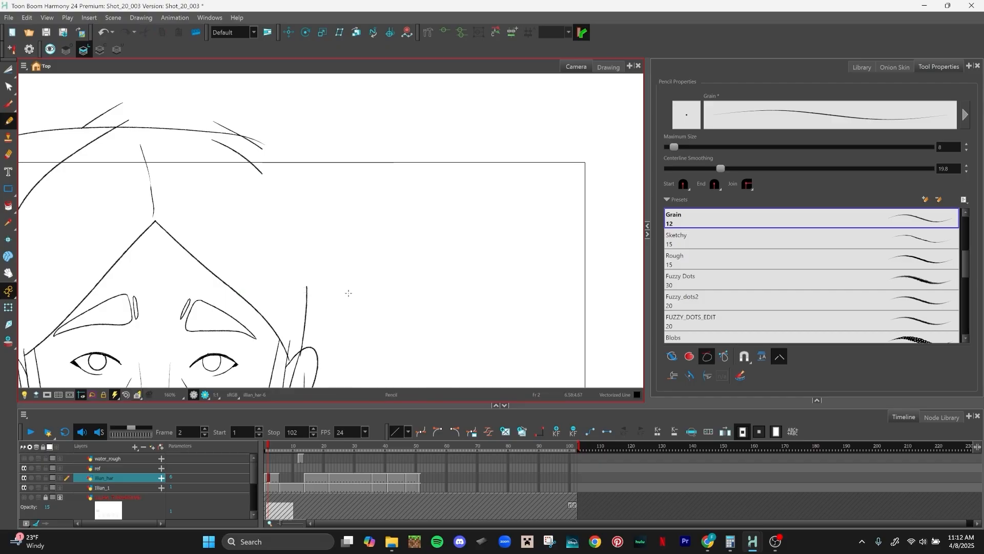
{"action": "key", "text": "ctrl+z"}
{"action": "key", "text": "ctrl+z"}
{"action": "scroll", "coordinate": [417, 179], "scroll_direction": "down", "scroll_amount": 1}
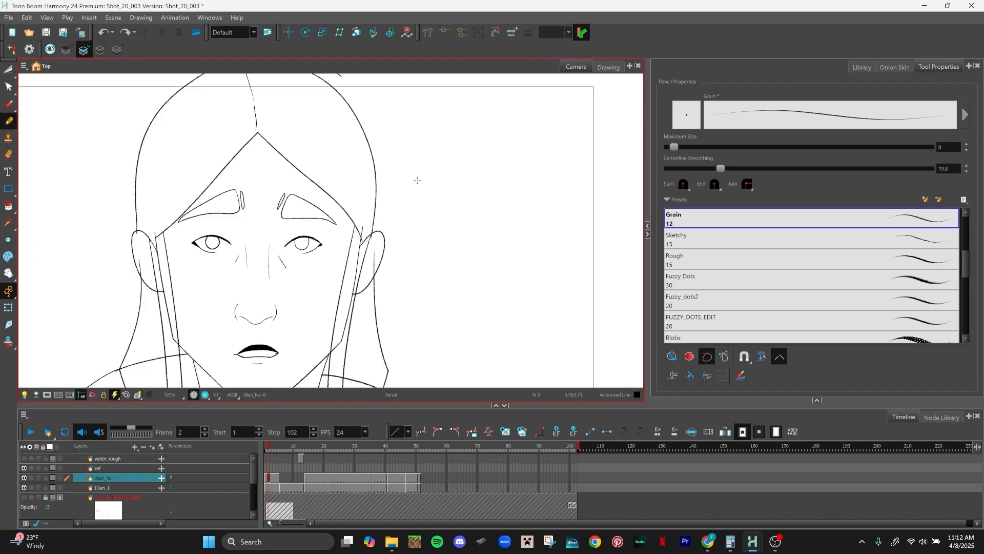
{"action": "scroll", "coordinate": [417, 180], "scroll_direction": "down", "scroll_amount": 2}
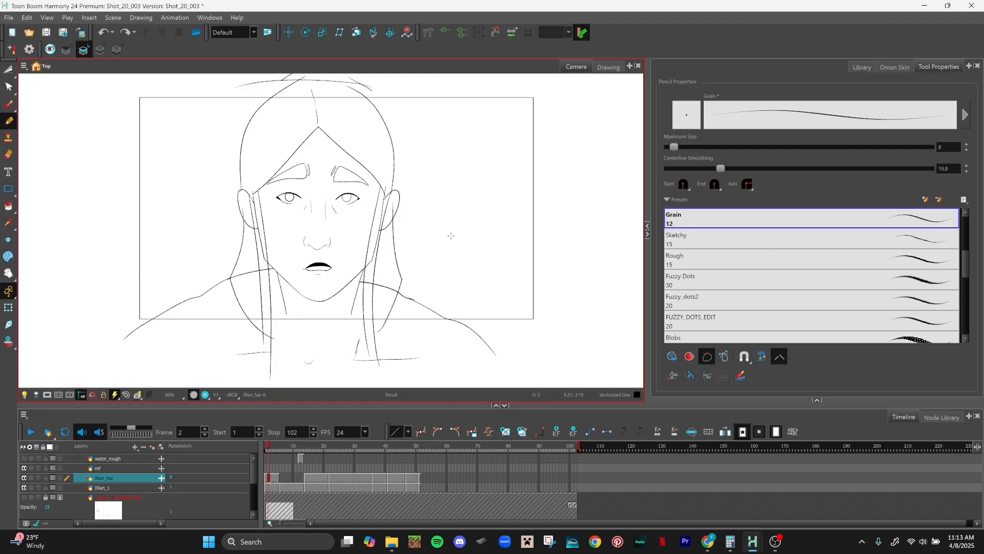
{"action": "left_click_drag", "start_coordinate": [965, 252], "coordinate": [965, 274]}
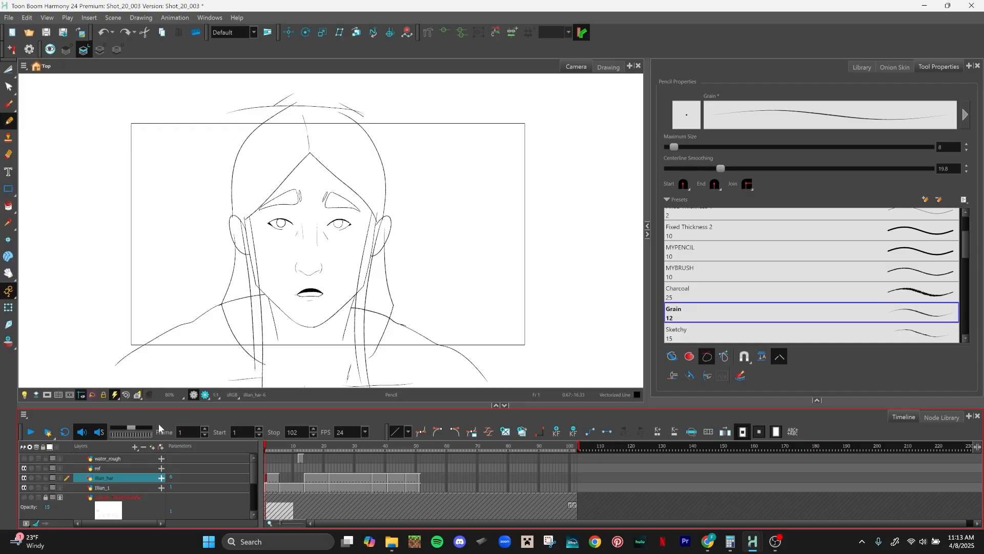
Step: Choose the Granite pencil preset and set its maximum size to 30
{"action": "left_click_drag", "start_coordinate": [966, 254], "coordinate": [965, 295]}
{"action": "left_click", "coordinate": [882, 240]}
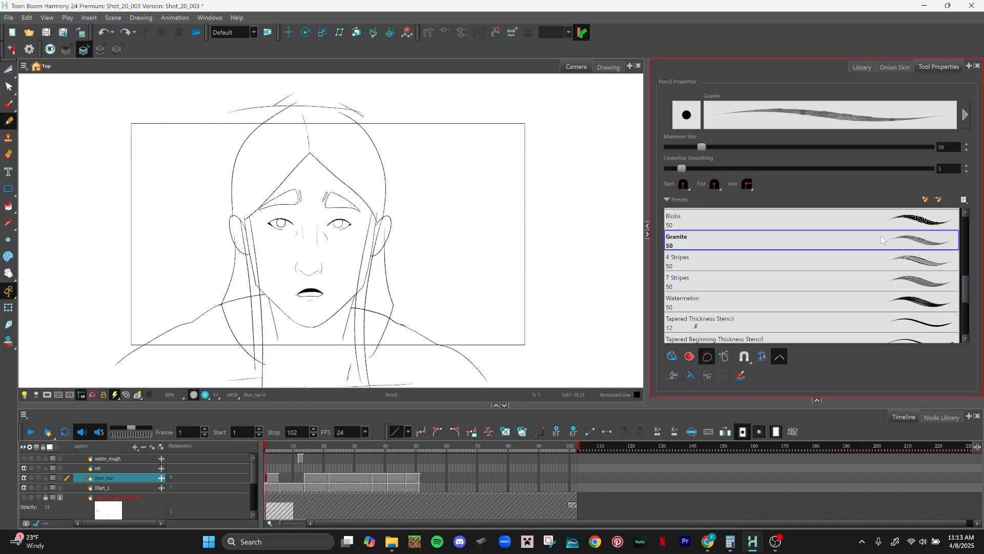
{"action": "left_click", "coordinate": [950, 147]}
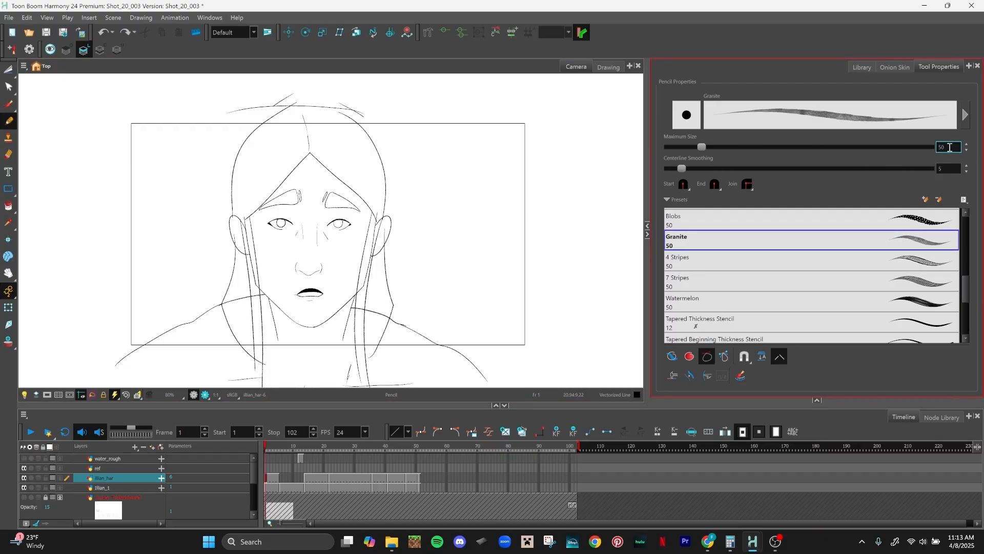
{"action": "key", "text": "BackSpace"}
{"action": "key", "text": "BackSpace"}
{"action": "type", "text": "30"}
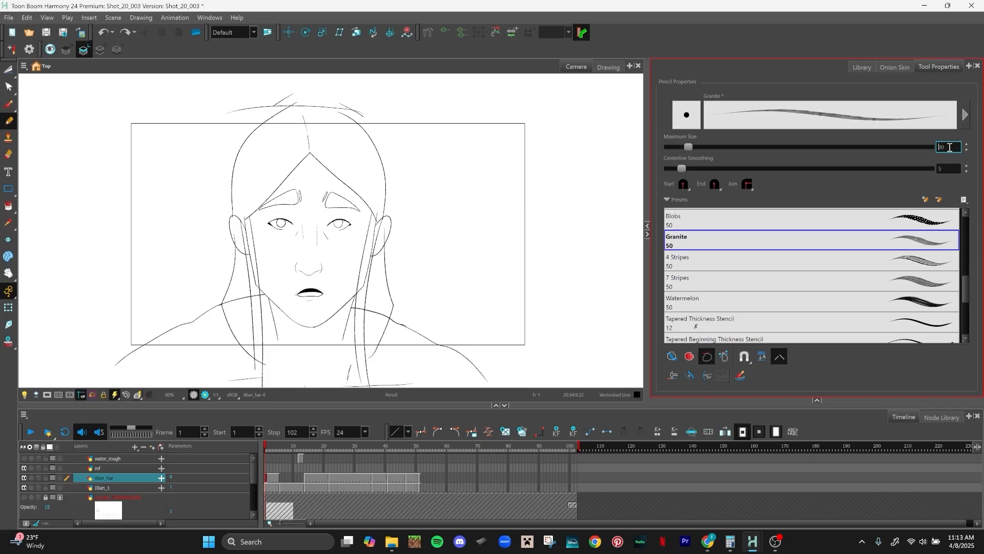
Step: Switch to the shot_18_for_fx scene and scrub through its frames with the whole camera frame in view
{"action": "mouse_move", "coordinate": [295, 451]}
{"action": "left_mouse_down"}
{"action": "mouse_move", "coordinate": [302, 445]}
{"action": "mouse_move", "coordinate": [222, 448]}
{"action": "left_mouse_up"}
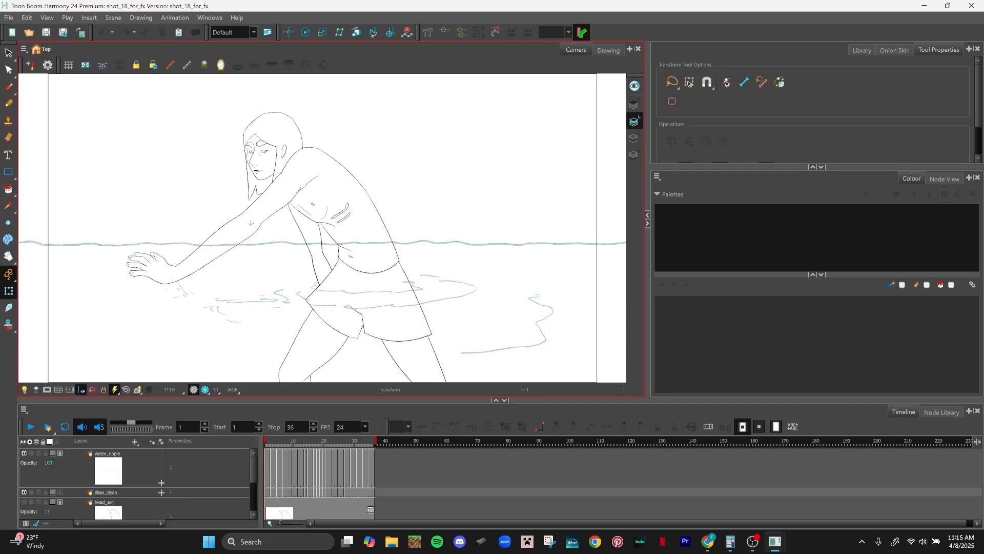
{"action": "scroll", "coordinate": [505, 210], "scroll_direction": "down", "scroll_amount": 3}
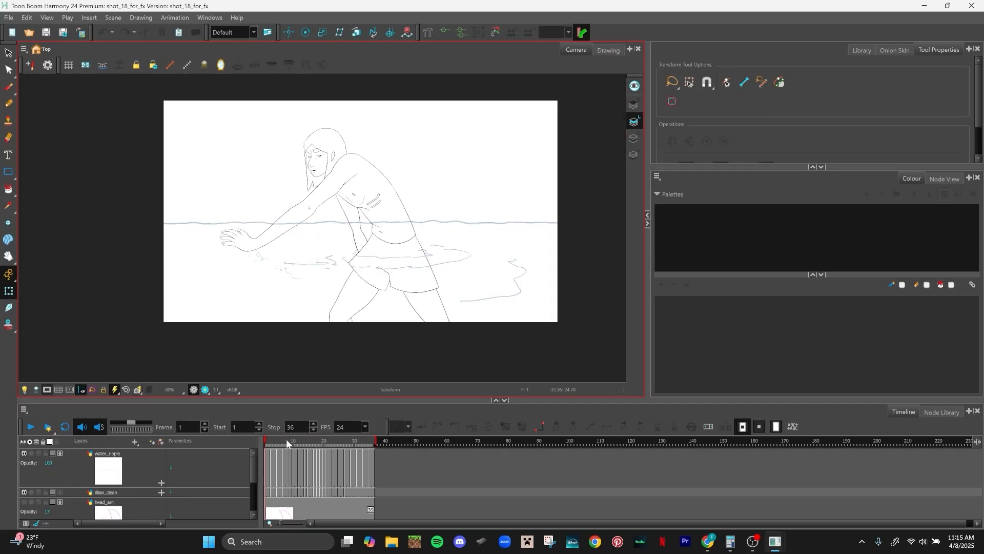
{"action": "left_click", "coordinate": [264, 435]}
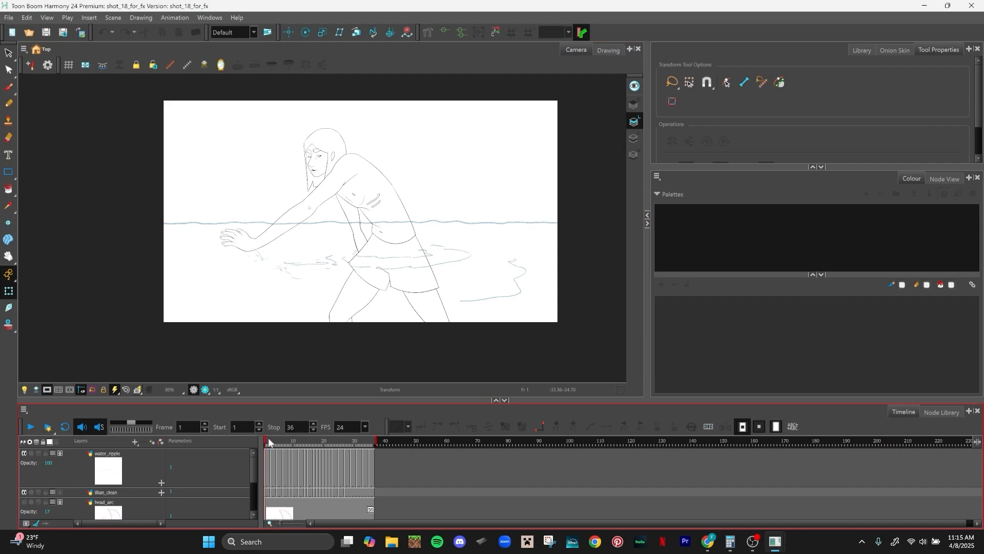
{"action": "mouse_move", "coordinate": [269, 438]}
{"action": "left_mouse_down"}
{"action": "mouse_move", "coordinate": [404, 429]}
{"action": "mouse_move", "coordinate": [242, 437]}
{"action": "mouse_move", "coordinate": [332, 426]}
{"action": "mouse_move", "coordinate": [247, 426]}
{"action": "mouse_move", "coordinate": [401, 404]}
{"action": "left_mouse_up"}
Step: Activate the Pencil tool and enlarge the timeline area so that more of the scene's layers show
{"action": "key", "text": "alt+x"}
{"action": "scroll", "coordinate": [468, 242], "scroll_direction": "up", "scroll_amount": 2}
{"action": "left_click_drag", "start_coordinate": [468, 242], "coordinate": [446, 273]}
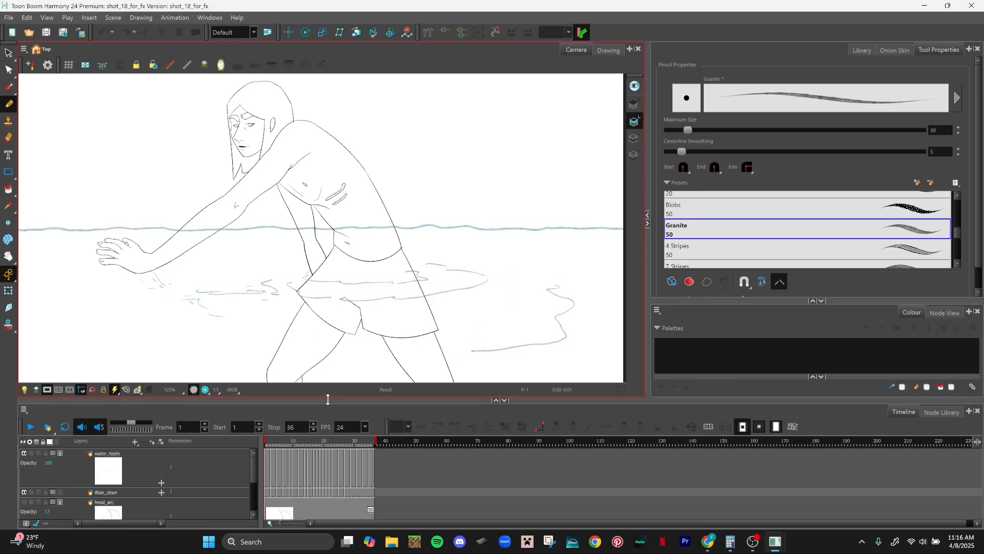
{"action": "left_click_drag", "start_coordinate": [328, 399], "coordinate": [336, 334]}
{"action": "scroll", "coordinate": [479, 250], "scroll_direction": "down", "scroll_amount": 2}
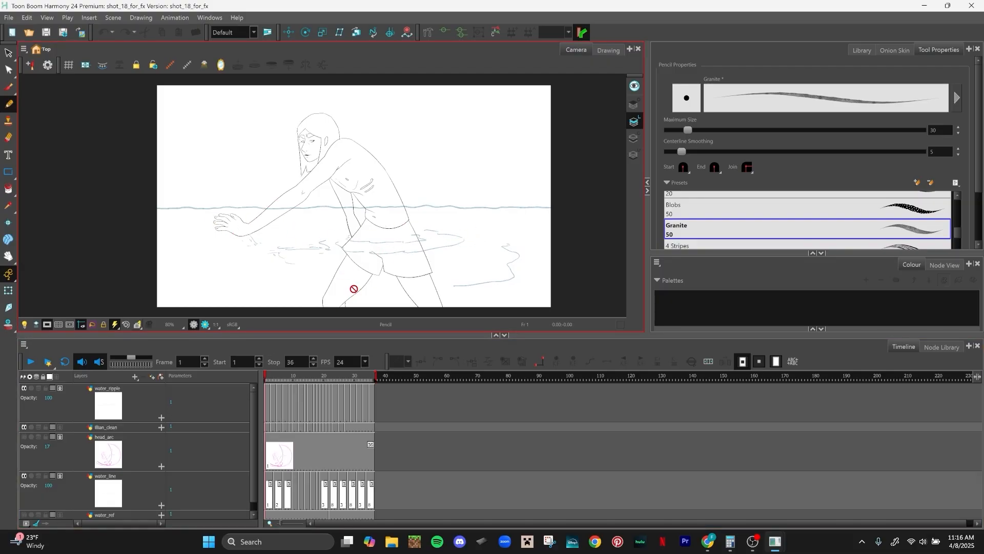
{"action": "scroll", "coordinate": [254, 441], "scroll_direction": "down", "scroll_amount": 1}
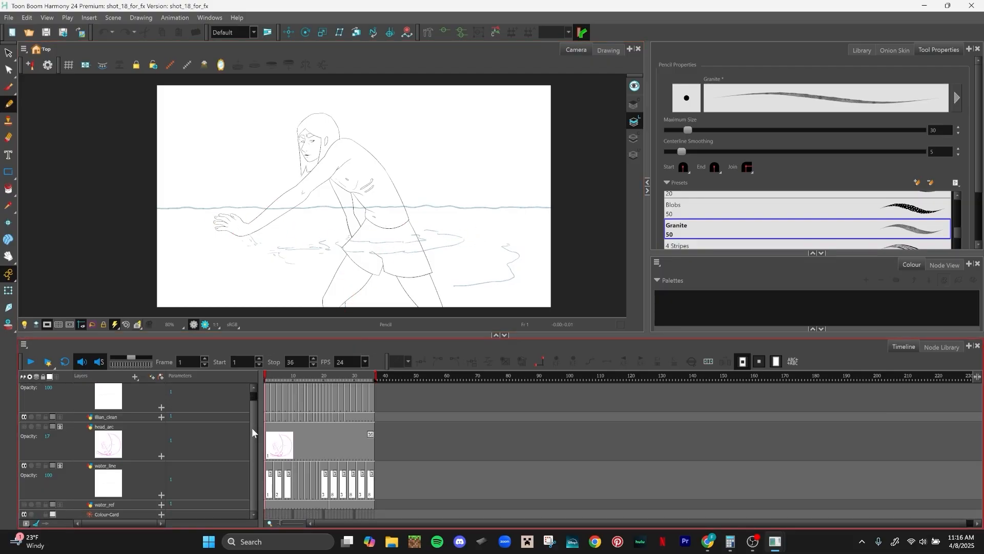
{"action": "scroll", "coordinate": [253, 428], "scroll_direction": "up", "scroll_amount": 1}
{"action": "scroll", "coordinate": [254, 423], "scroll_direction": "down", "scroll_amount": 1}
{"action": "scroll", "coordinate": [254, 463], "scroll_direction": "up", "scroll_amount": 1}
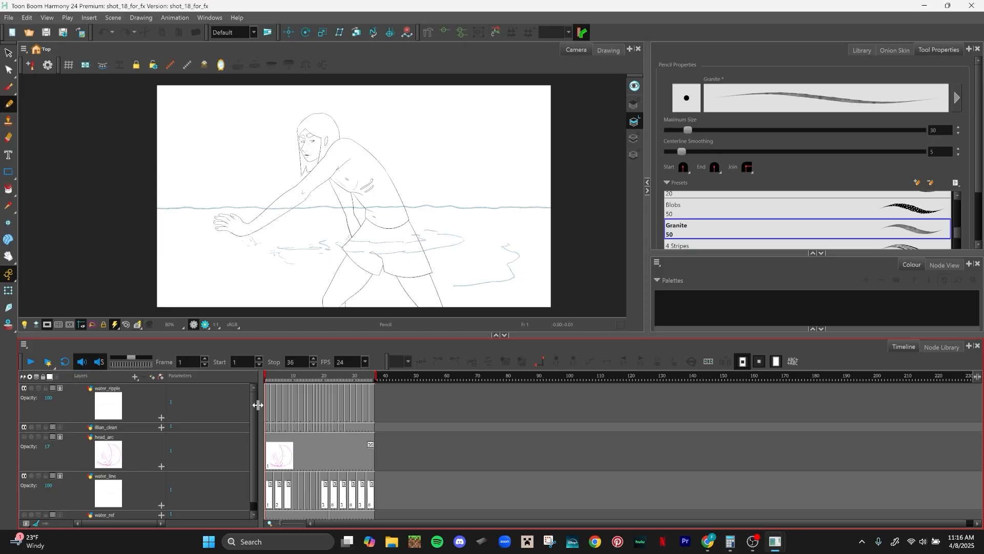
{"action": "scroll", "coordinate": [258, 405], "scroll_direction": "down", "scroll_amount": 1}
{"action": "scroll", "coordinate": [258, 405], "scroll_direction": "up", "scroll_amount": 1}
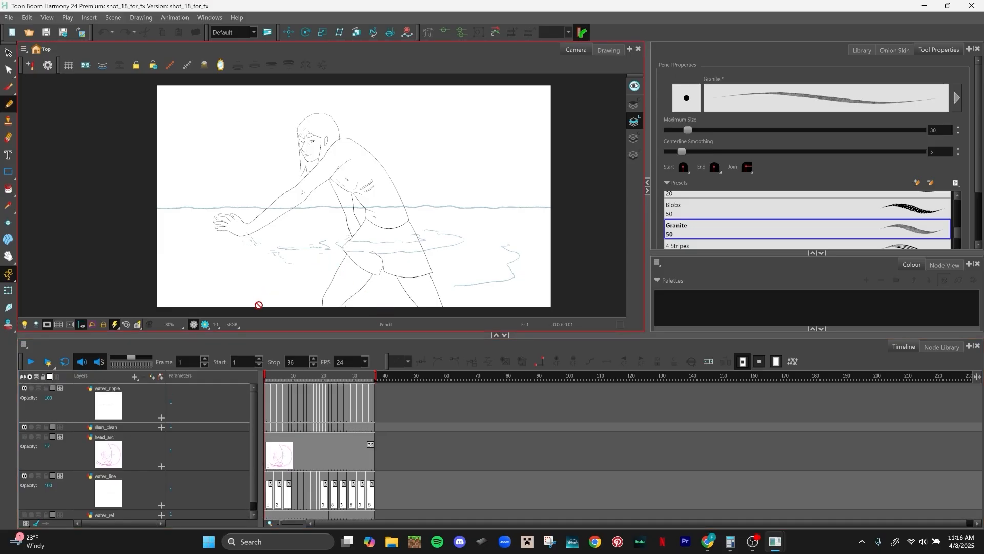
Step: Examine the water_ripple, illian_clean and water_line drawings in the opening frames, with a closer look at the water around the character
{"action": "left_click", "coordinate": [290, 399]}
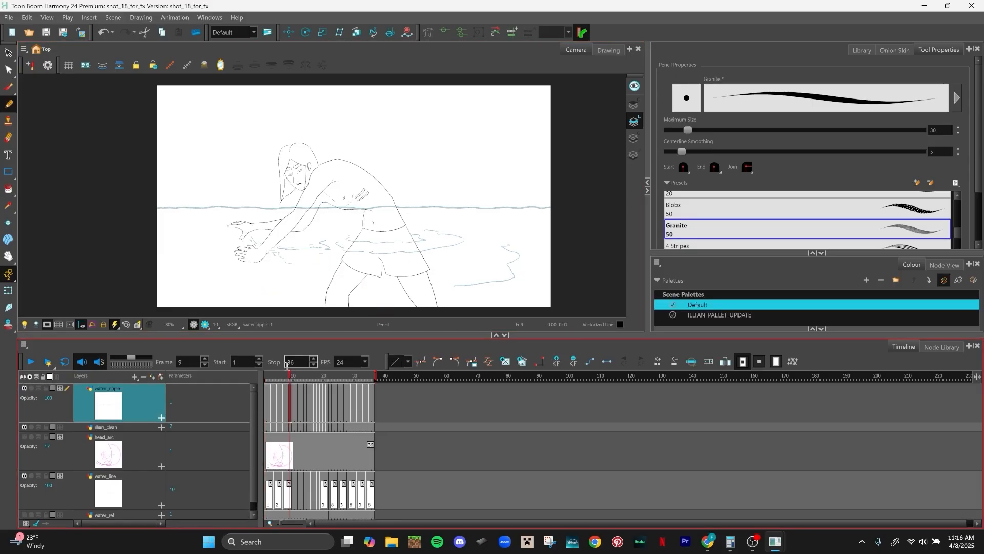
{"action": "left_click_drag", "start_coordinate": [285, 376], "coordinate": [208, 369]}
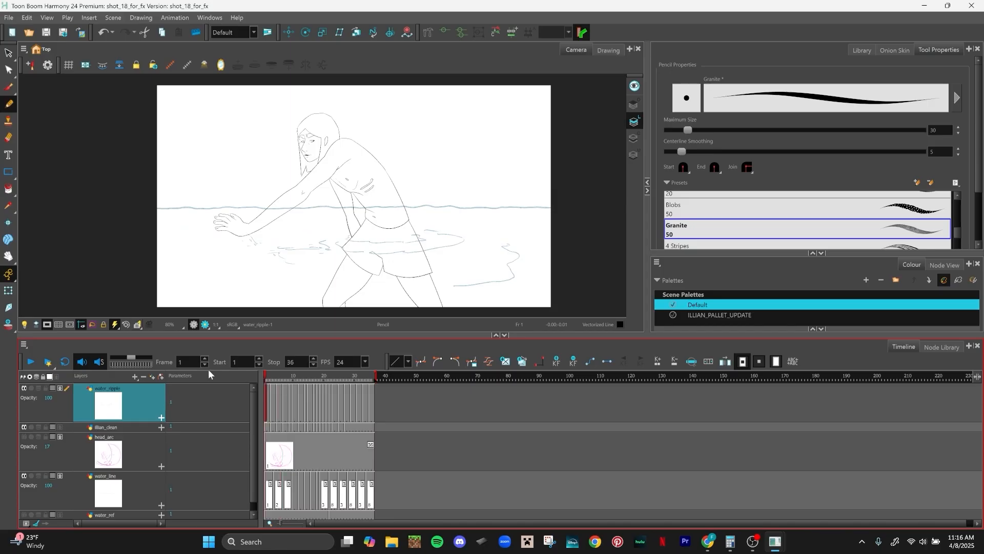
{"action": "left_click", "coordinate": [128, 429]}
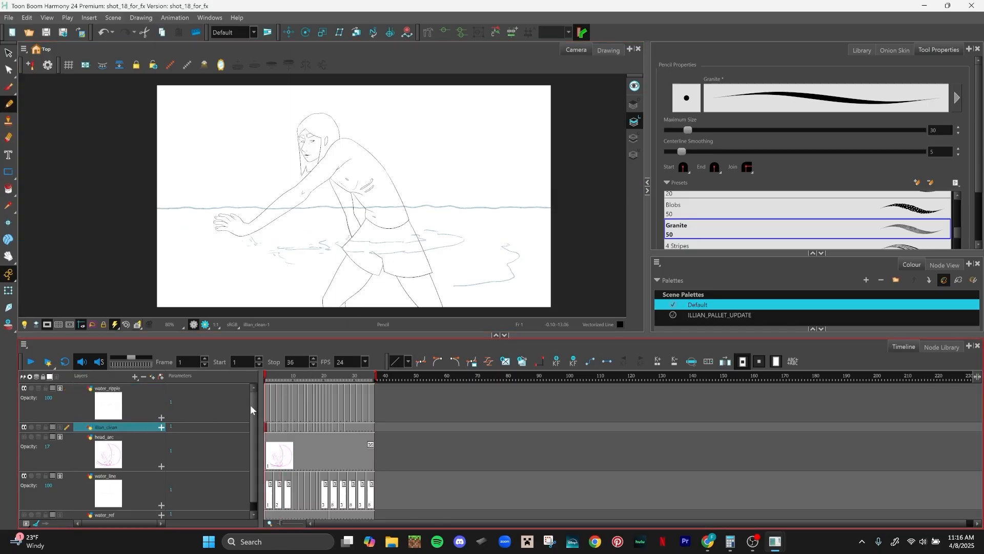
{"action": "left_click", "coordinate": [264, 392]}
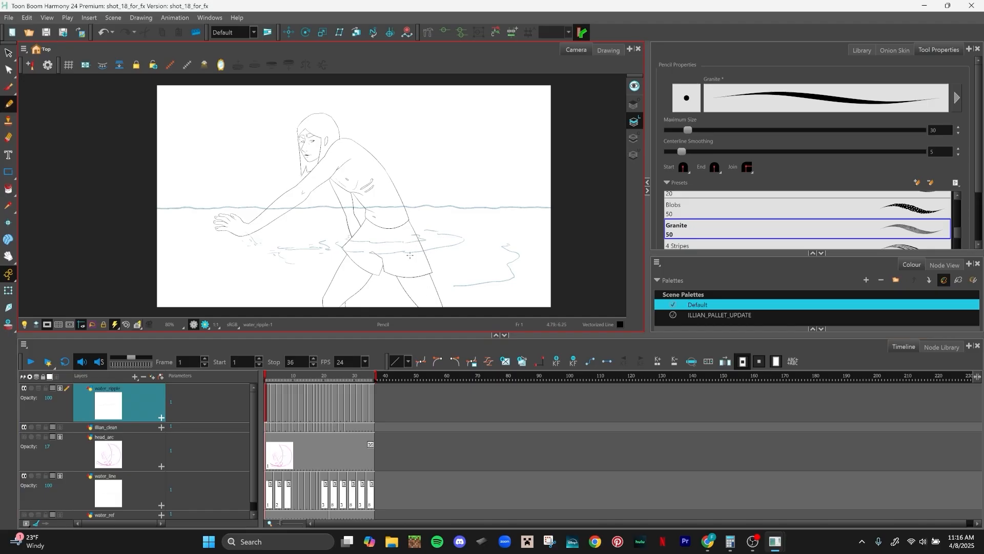
{"action": "scroll", "coordinate": [247, 441], "scroll_direction": "down", "scroll_amount": 1}
{"action": "left_click", "coordinate": [141, 482]}
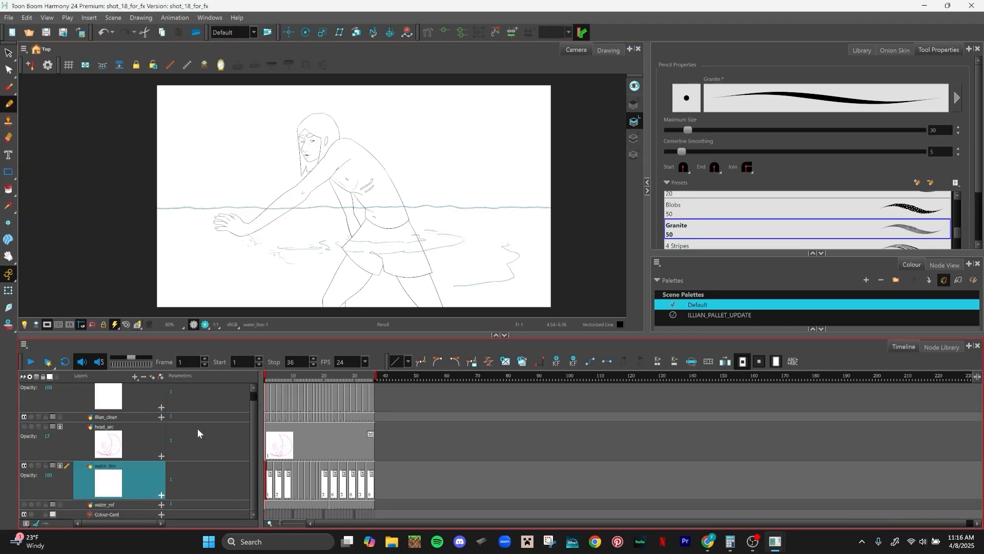
{"action": "left_click", "coordinate": [275, 477]}
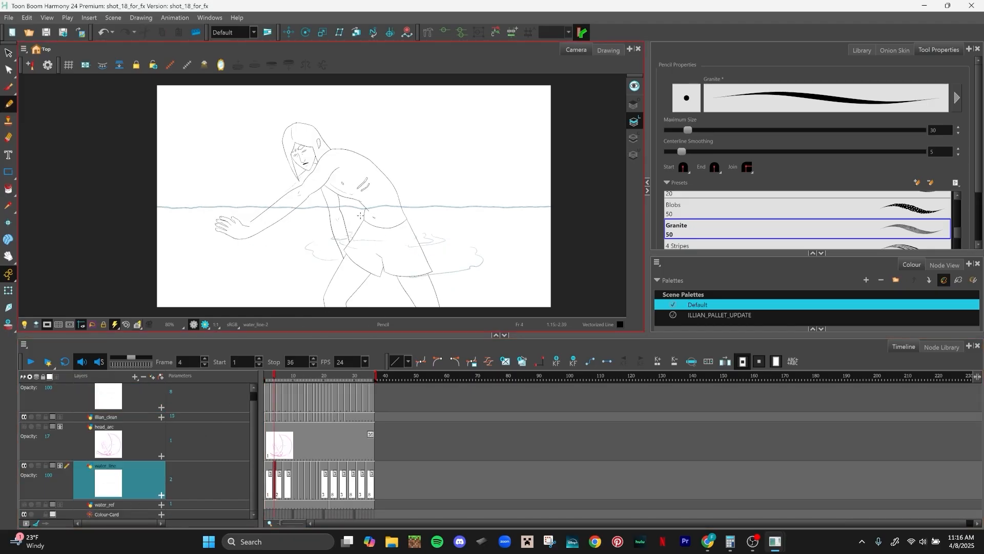
{"action": "left_click_drag", "start_coordinate": [469, 218], "coordinate": [457, 180]}
{"action": "key", "text": "2"}
{"action": "key", "text": "2"}
{"action": "left_click_drag", "start_coordinate": [448, 220], "coordinate": [470, 204]}
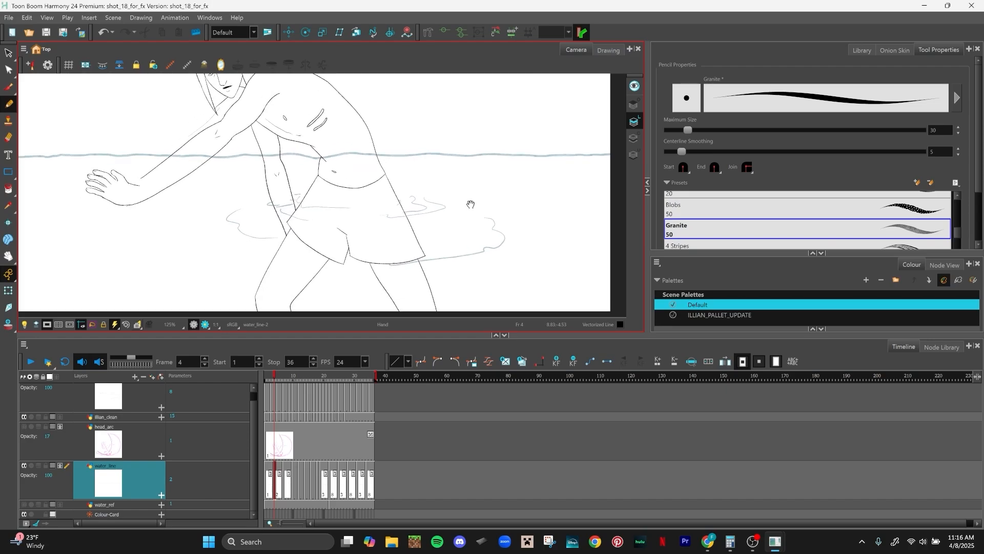
{"action": "key", "text": "1"}
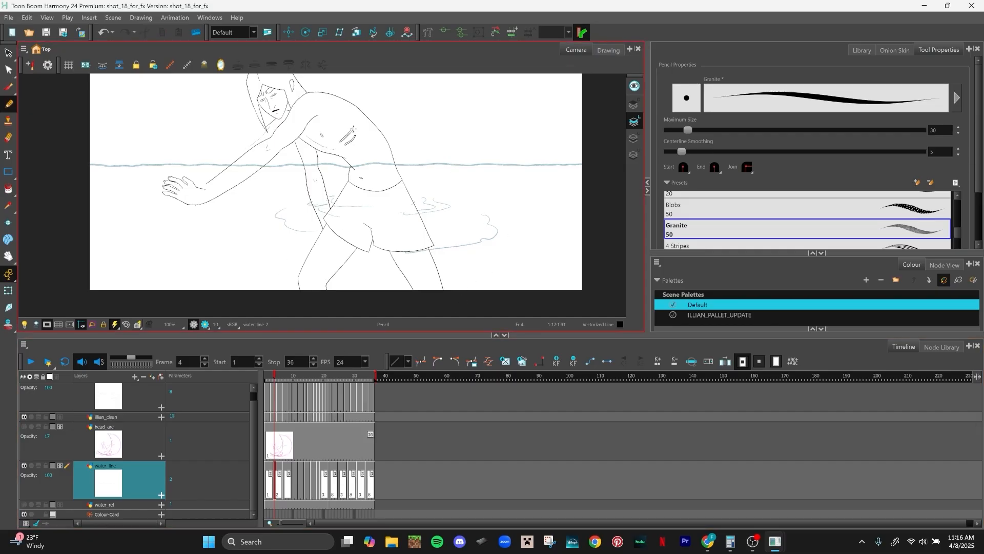
Step: Try Granite pencil scribbles on the water_ripple drawing at frame 3 beside the character, and undo them
{"action": "scroll", "coordinate": [251, 416], "scroll_direction": "up", "scroll_amount": 1}
{"action": "left_click", "coordinate": [274, 398]}
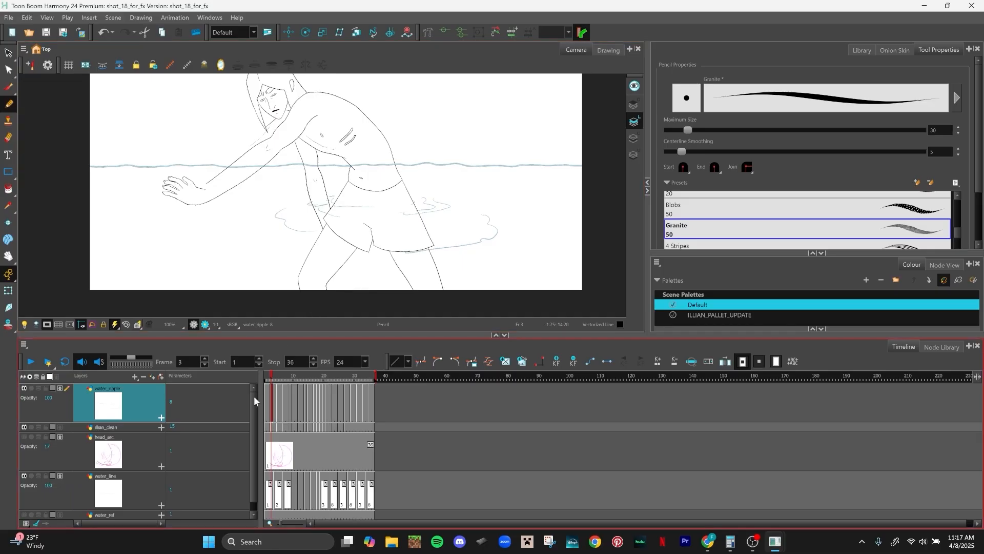
{"action": "scroll", "coordinate": [251, 436], "scroll_direction": "down", "scroll_amount": 1}
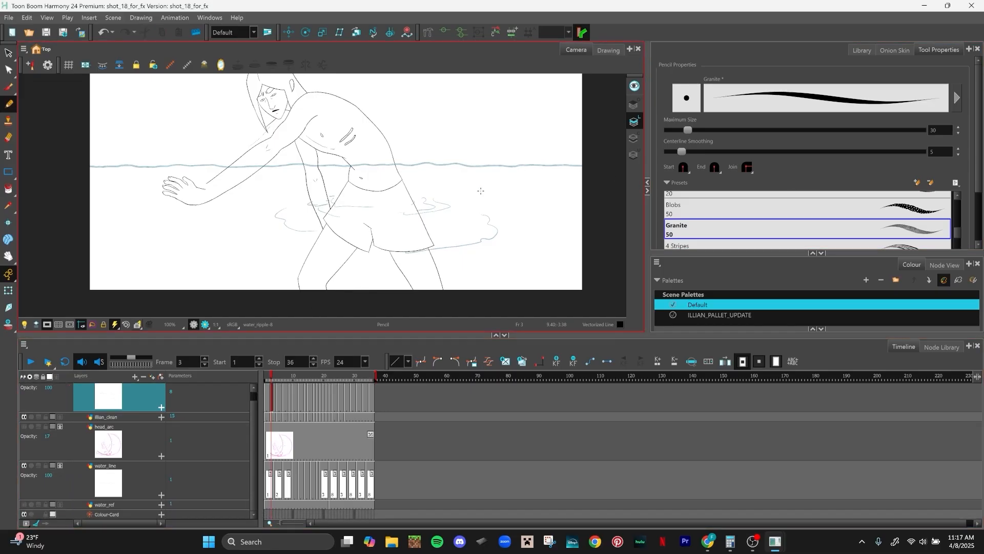
{"action": "mouse_move", "coordinate": [479, 182]}
{"action": "left_mouse_down"}
{"action": "mouse_move", "coordinate": [503, 201]}
{"action": "mouse_move", "coordinate": [558, 207]}
{"action": "left_mouse_up"}
{"action": "key", "text": "ctrl+z"}
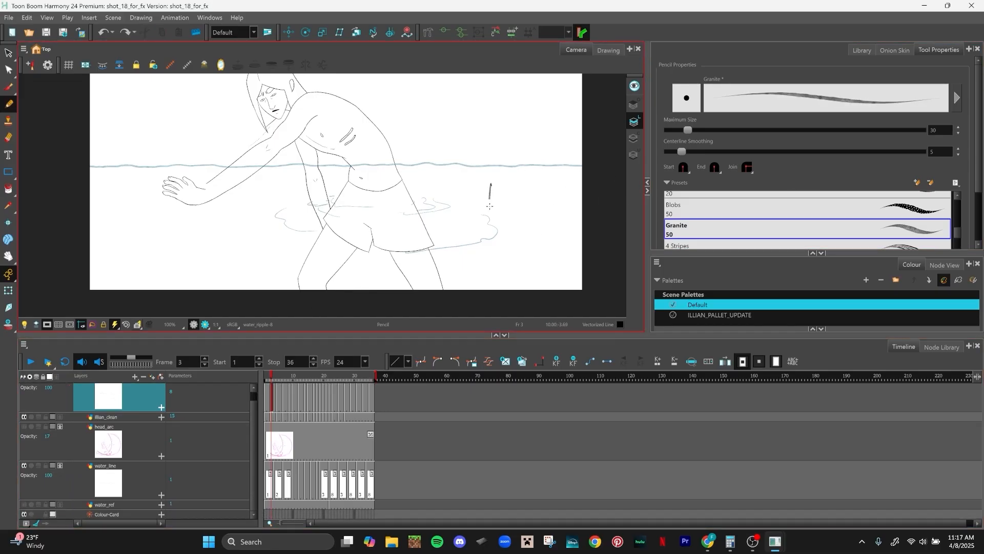
{"action": "mouse_move", "coordinate": [487, 183]}
{"action": "left_mouse_down"}
{"action": "mouse_move", "coordinate": [549, 208]}
{"action": "mouse_move", "coordinate": [574, 198]}
{"action": "mouse_move", "coordinate": [522, 184]}
{"action": "mouse_move", "coordinate": [591, 234]}
{"action": "left_mouse_up"}
{"action": "key", "text": "ctrl+z"}
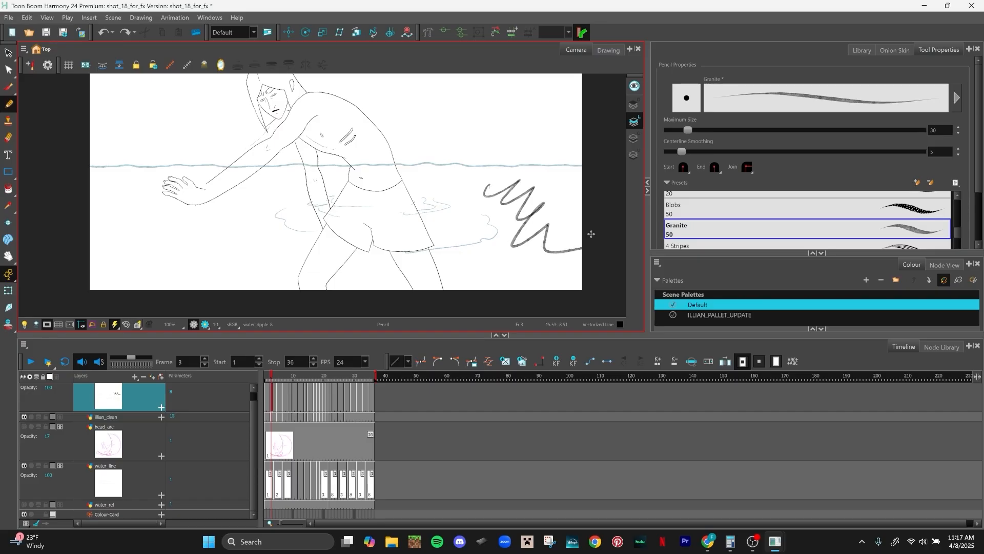
{"action": "key", "text": "ctrl+z"}
{"action": "left_click_drag", "start_coordinate": [467, 179], "coordinate": [543, 226]}
{"action": "key", "text": "ctrl+z"}
Step: Switch the Granite pencil's texture palette to shot_18_for_fx_pencil_texture_2 in the detailed pencil properties
{"action": "left_click", "coordinate": [956, 98]}
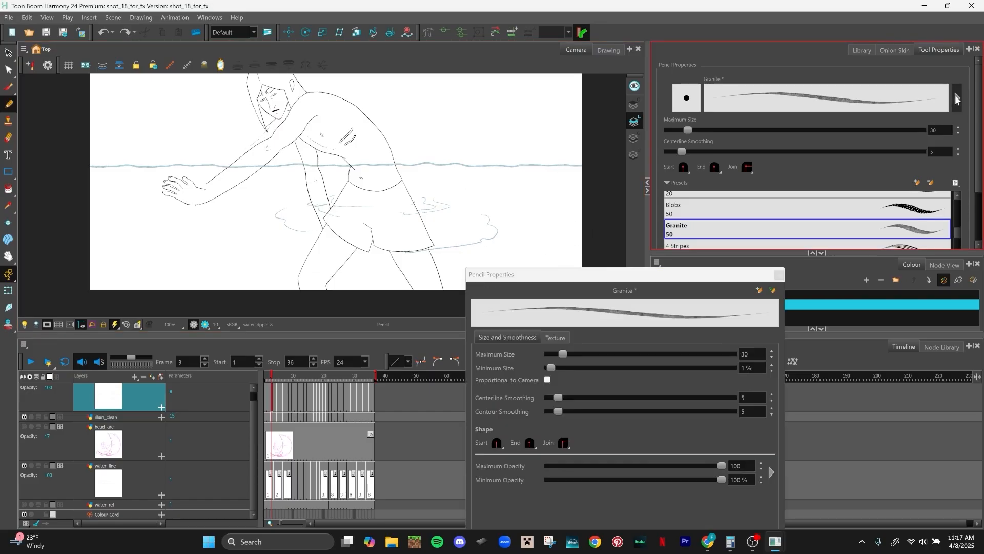
{"action": "mouse_move", "coordinate": [638, 275]}
{"action": "left_mouse_down"}
{"action": "mouse_move", "coordinate": [547, 219]}
{"action": "mouse_move", "coordinate": [423, 110]}
{"action": "left_mouse_up"}
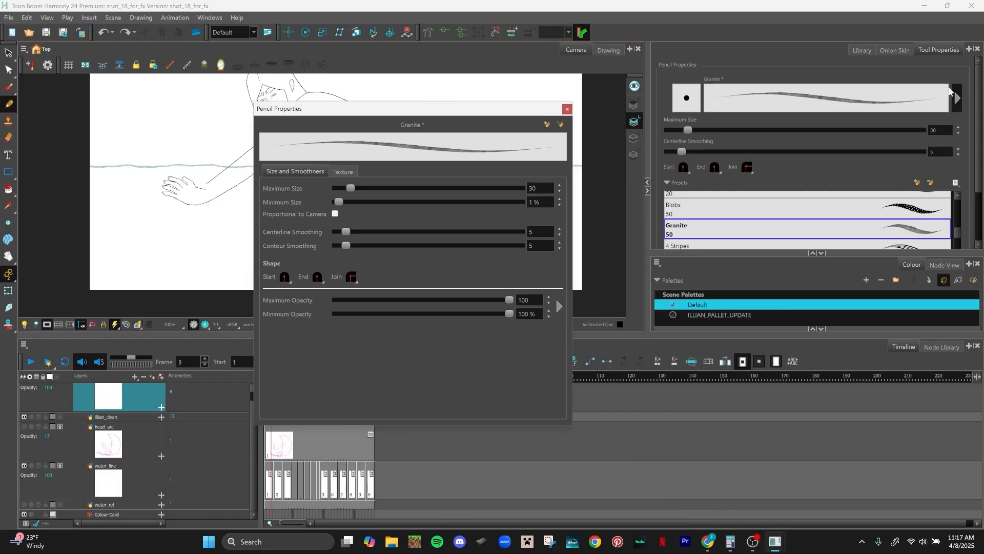
{"action": "left_click_drag", "start_coordinate": [487, 110], "coordinate": [485, 79]}
{"action": "left_click", "coordinate": [350, 138]}
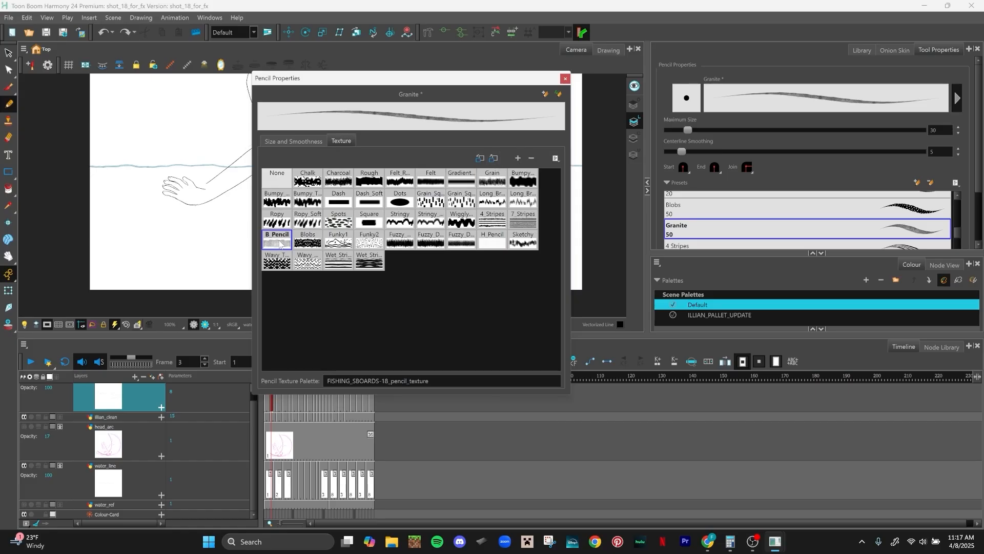
{"action": "left_click", "coordinate": [481, 158]}
{"action": "left_click", "coordinate": [480, 159]}
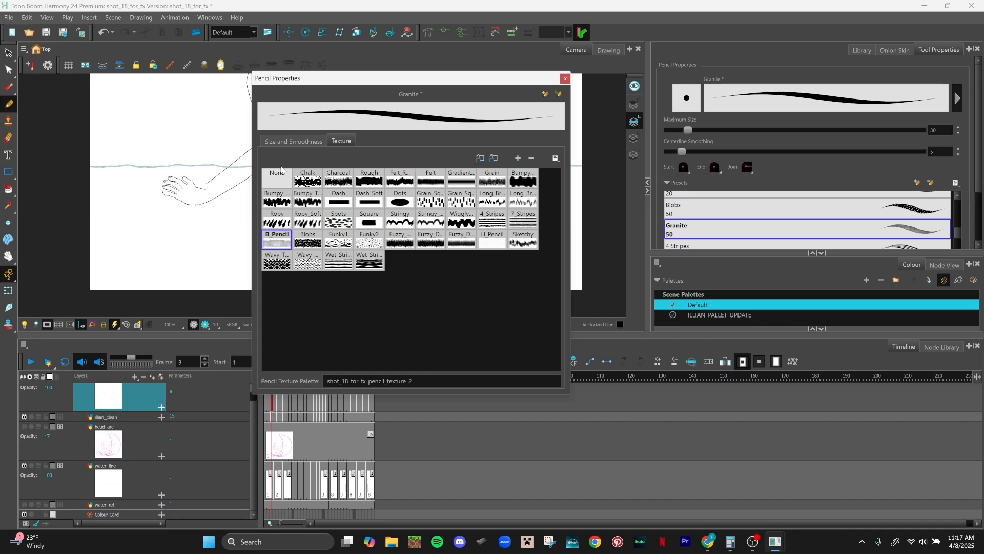
{"action": "left_click", "coordinate": [566, 78]}
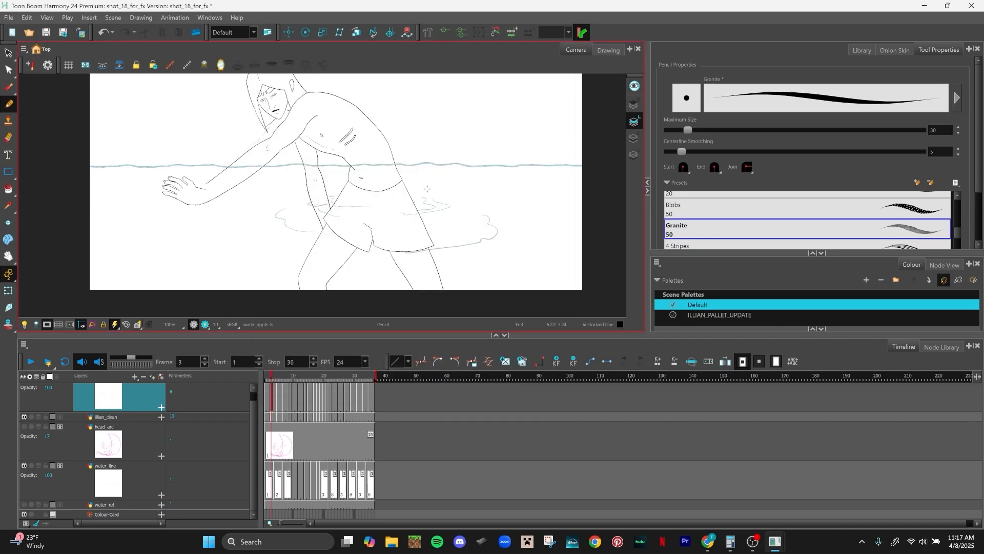
Step: Try more pencil scribbles over the waterline beside the character to compare the textures, and undo them
{"action": "mouse_move", "coordinate": [424, 156]}
{"action": "left_mouse_down"}
{"action": "mouse_move", "coordinate": [455, 191]}
{"action": "mouse_move", "coordinate": [492, 189]}
{"action": "left_mouse_up"}
{"action": "mouse_move", "coordinate": [488, 149]}
{"action": "left_mouse_down"}
{"action": "mouse_move", "coordinate": [509, 176]}
{"action": "mouse_move", "coordinate": [550, 193]}
{"action": "left_mouse_up"}
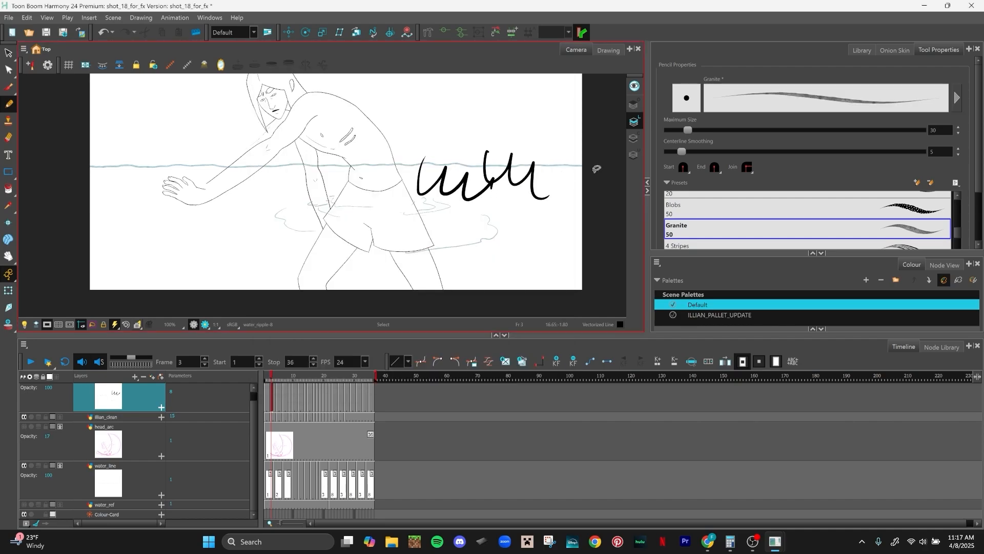
{"action": "key", "text": "ctrl+z"}
{"action": "key", "text": "ctrl+z"}
{"action": "mouse_move", "coordinate": [482, 179]}
{"action": "left_mouse_down"}
{"action": "mouse_move", "coordinate": [509, 215]}
{"action": "mouse_move", "coordinate": [558, 201]}
{"action": "left_mouse_up"}
{"action": "key", "text": "ctrl+z"}
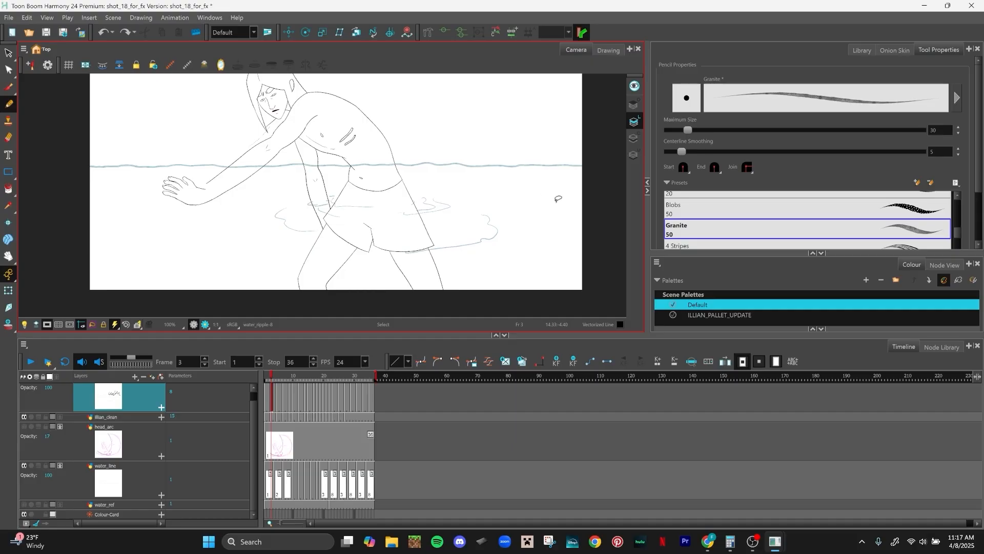
Step: Return to frame 1 and view the whole camera frame
{"action": "left_click_drag", "start_coordinate": [287, 377], "coordinate": [266, 377]}
{"action": "scroll", "coordinate": [379, 287], "scroll_direction": "down", "scroll_amount": 3}
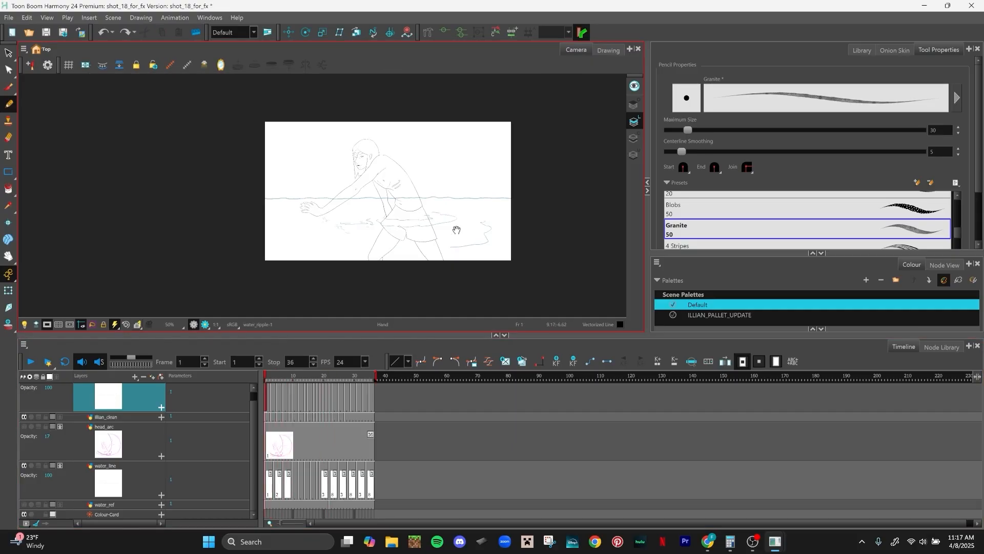
{"action": "left_click_drag", "start_coordinate": [457, 230], "coordinate": [425, 230]}
{"action": "left_click_drag", "start_coordinate": [275, 377], "coordinate": [255, 377]}
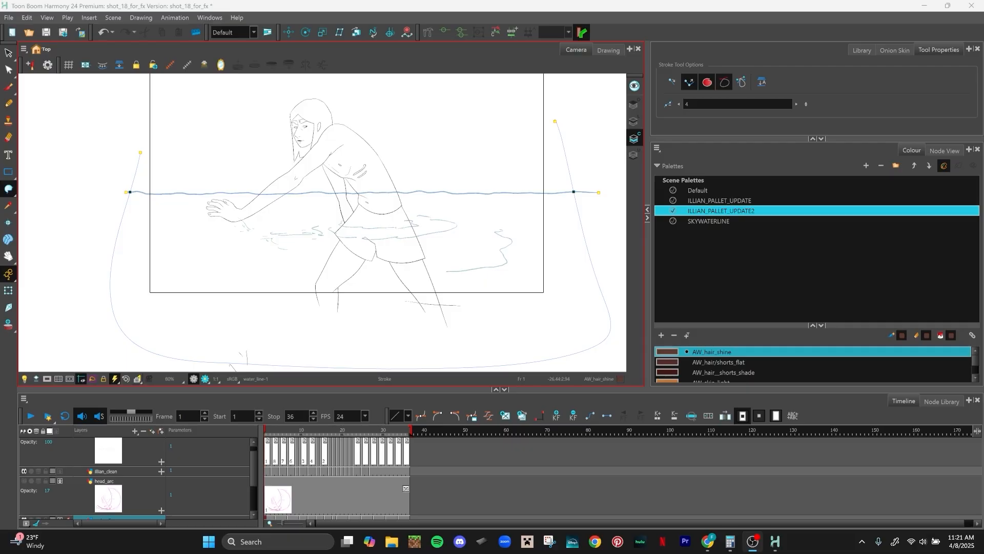
Step: Enlarge the timeline area and add a vector drawing layer named gradient directly above water_line
{"action": "scroll", "coordinate": [255, 515], "scroll_direction": "down", "scroll_amount": 2}
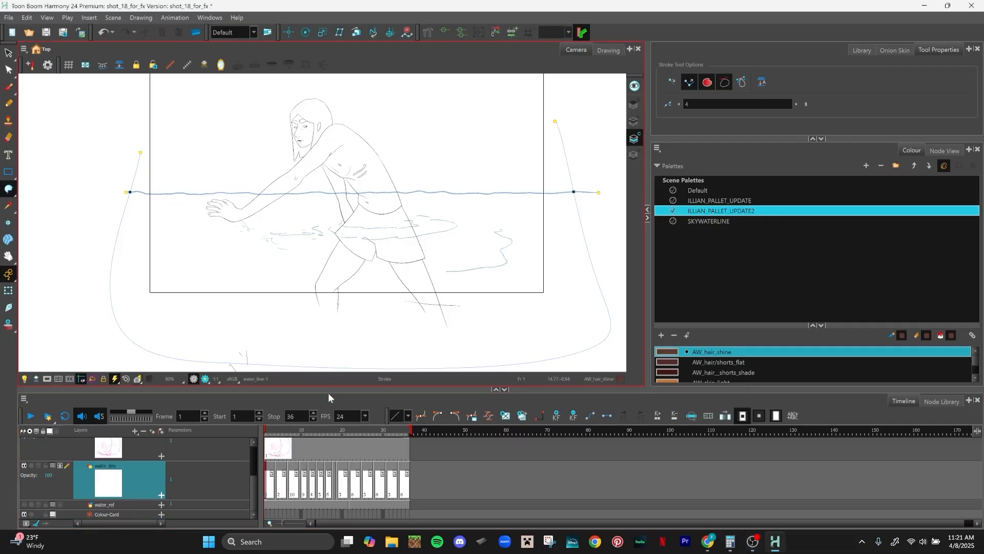
{"action": "left_click_drag", "start_coordinate": [334, 390], "coordinate": [345, 318]}
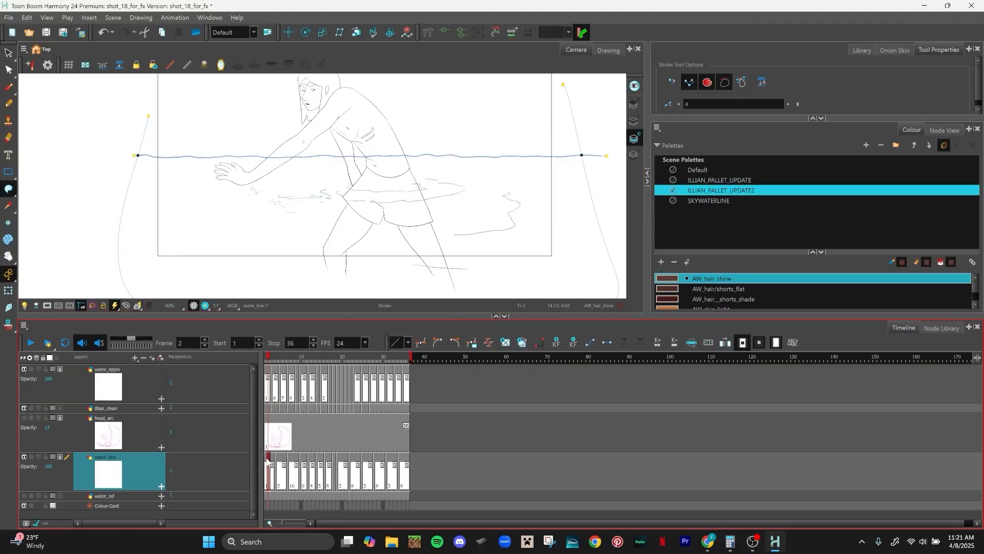
{"action": "left_click", "coordinate": [134, 357]}
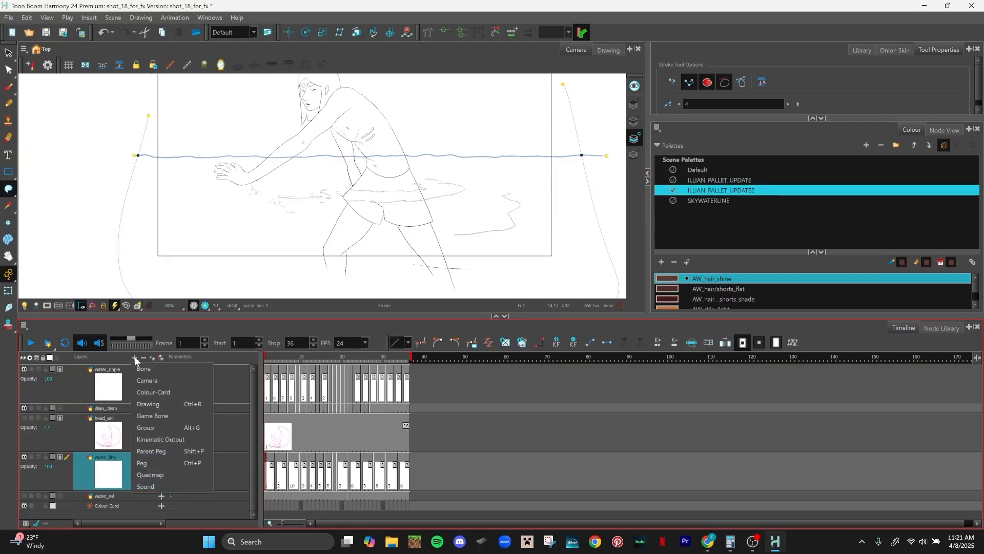
{"action": "left_click", "coordinate": [180, 404]}
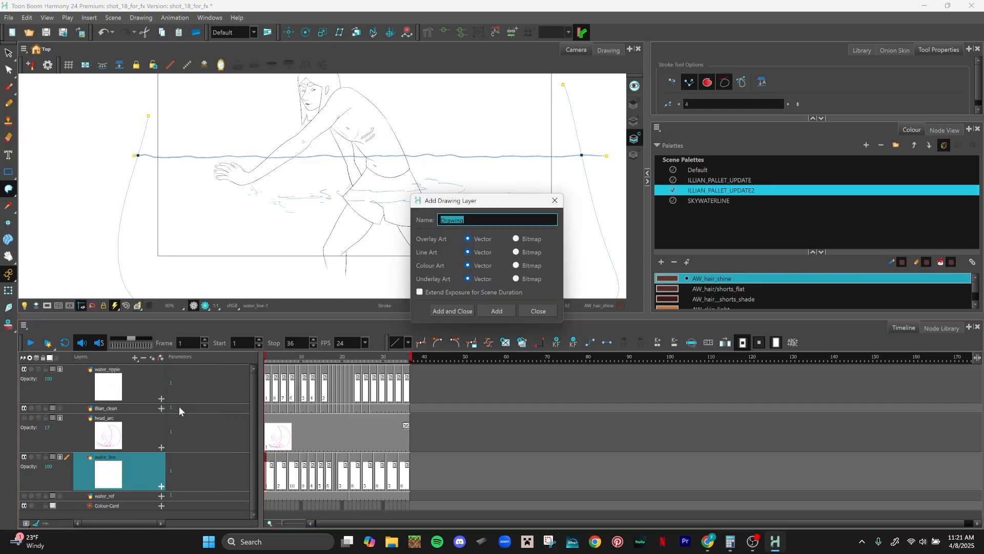
{"action": "type", "text": "c"}
{"action": "left_click", "coordinate": [452, 311]}
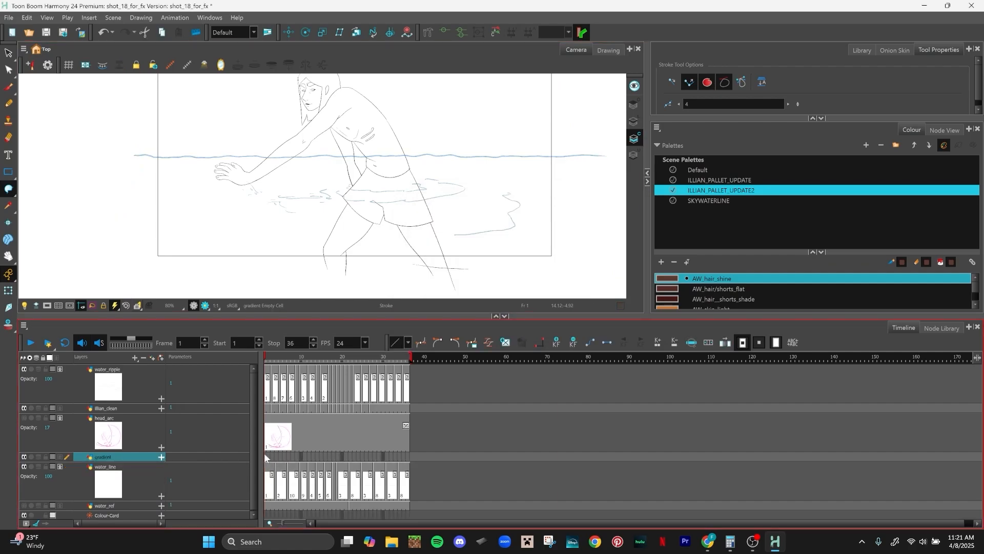
Step: Widen the timeline's frame cells and look over the layer stack from water_ripple down to Colour-Card
{"action": "key", "text": "period"}
{"action": "scroll", "coordinate": [386, 411], "scroll_direction": "up", "scroll_amount": 5}
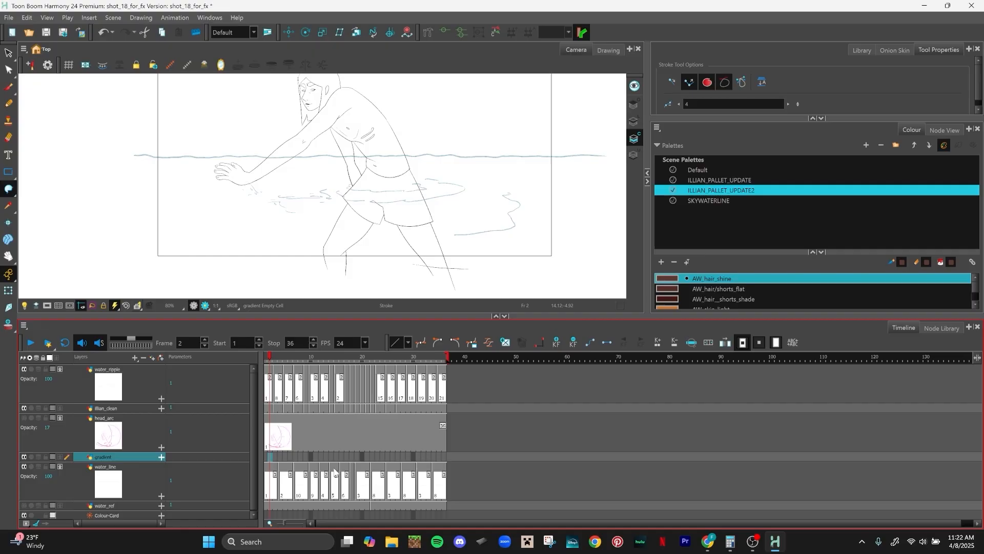
{"action": "mouse_move", "coordinate": [276, 358]}
{"action": "left_mouse_down"}
{"action": "mouse_move", "coordinate": [267, 357]}
{"action": "mouse_move", "coordinate": [546, 356]}
{"action": "mouse_move", "coordinate": [267, 358]}
{"action": "left_mouse_up"}
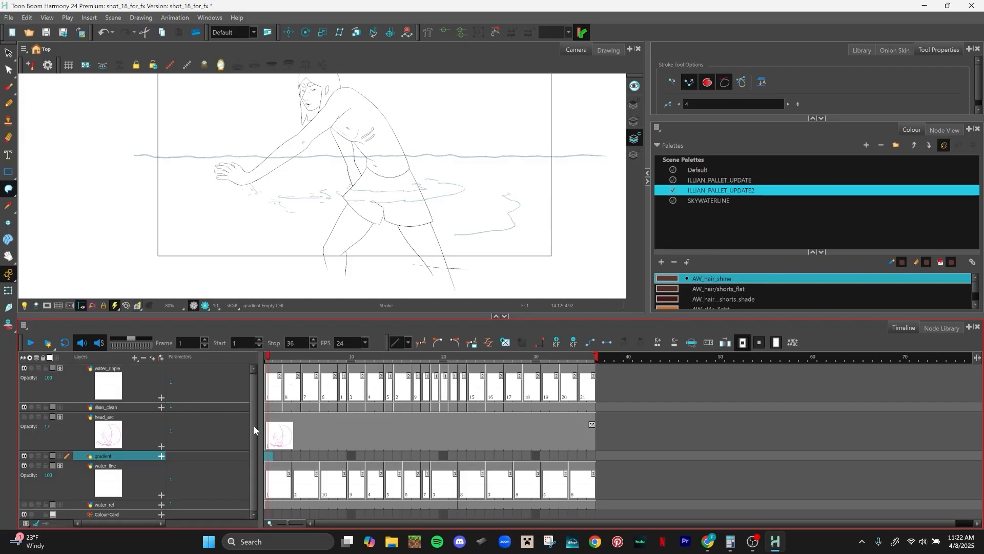
{"action": "left_click", "coordinate": [131, 388]}
{"action": "left_click_drag", "start_coordinate": [254, 405], "coordinate": [244, 453]}
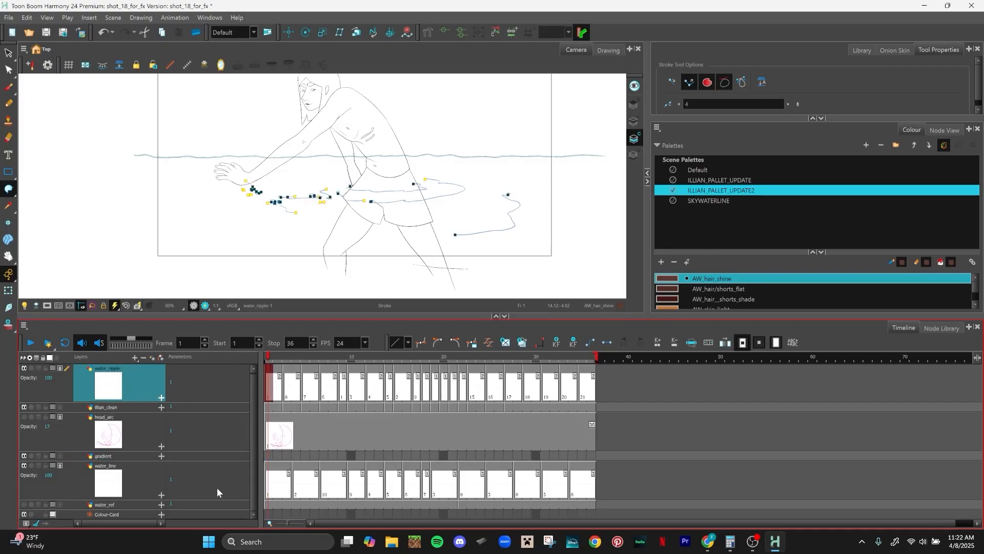
{"action": "left_click", "coordinate": [120, 512]}
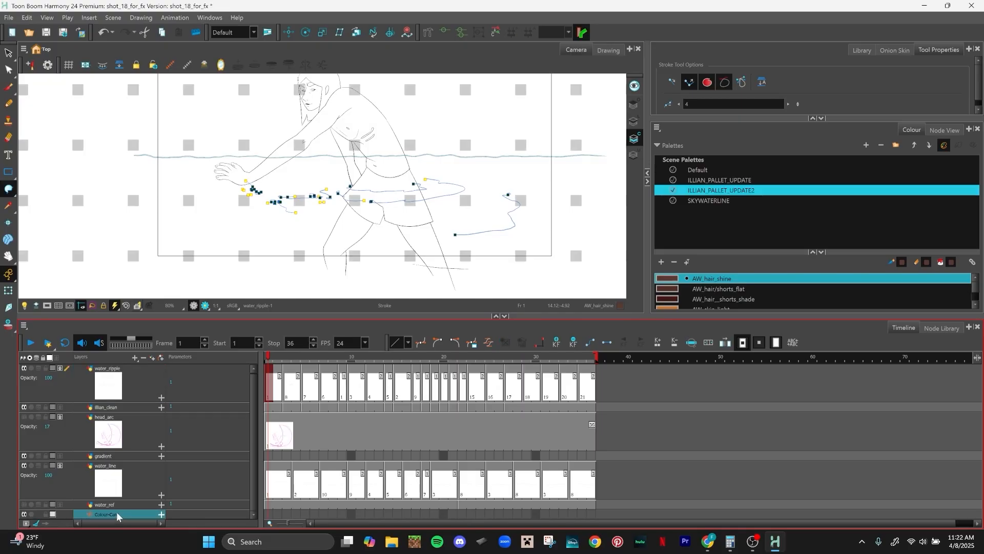
{"action": "left_click", "coordinate": [124, 388]}
{"action": "left_click_drag", "start_coordinate": [254, 393], "coordinate": [246, 375]}
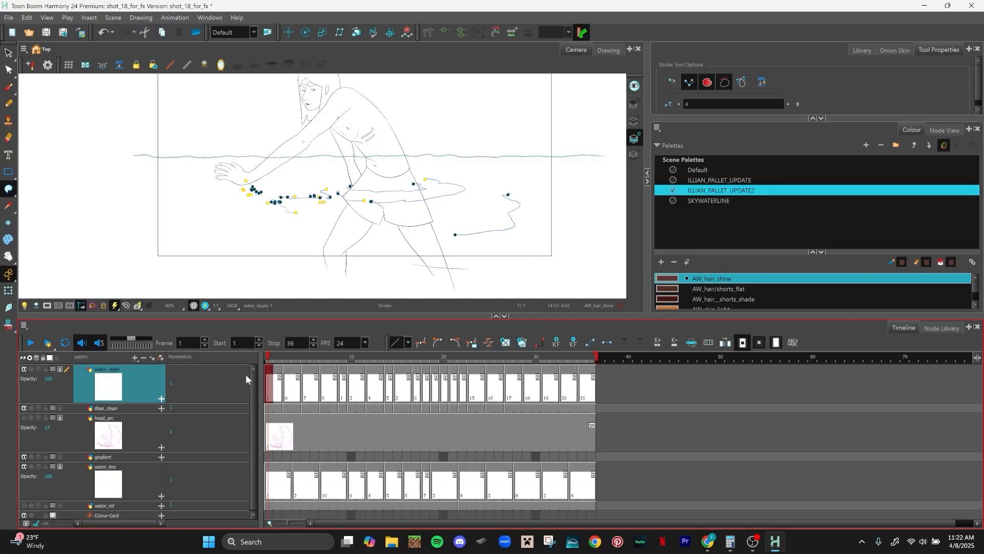
Step: Solo the water_ripple and illian_clean layers to view them alone, and turn solo off for all layers
{"action": "left_click", "coordinate": [31, 369]}
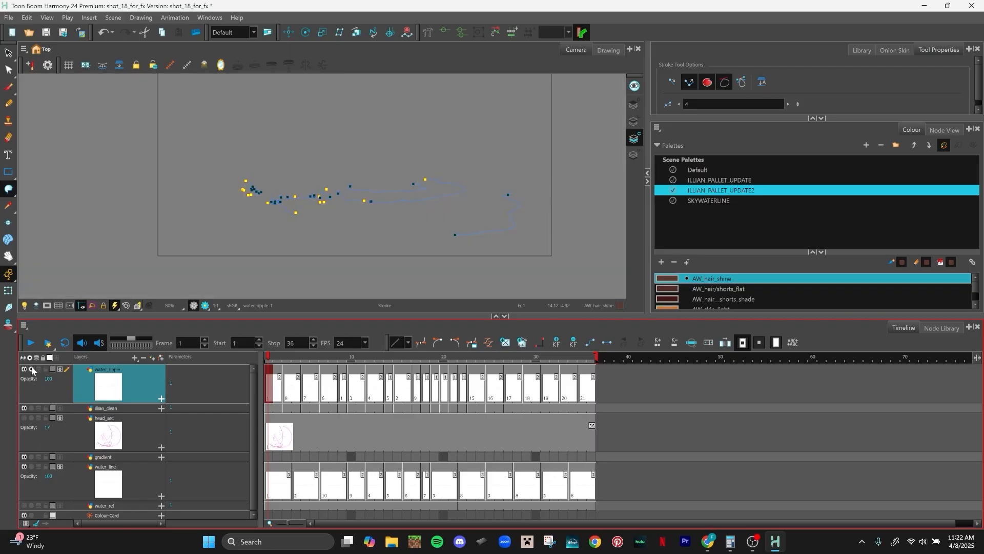
{"action": "left_click", "coordinate": [31, 408]}
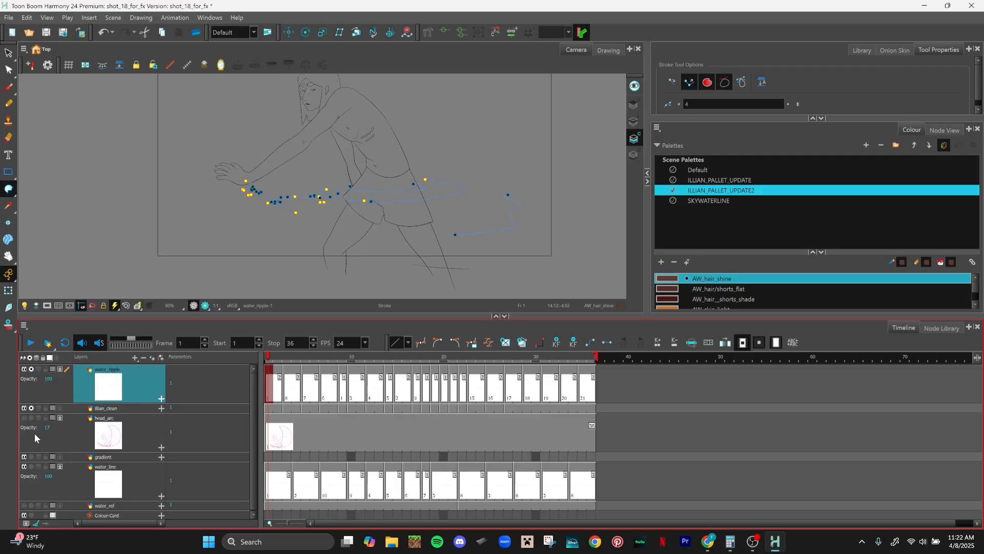
{"action": "left_click", "coordinate": [30, 359]}
{"action": "left_click", "coordinate": [30, 359]}
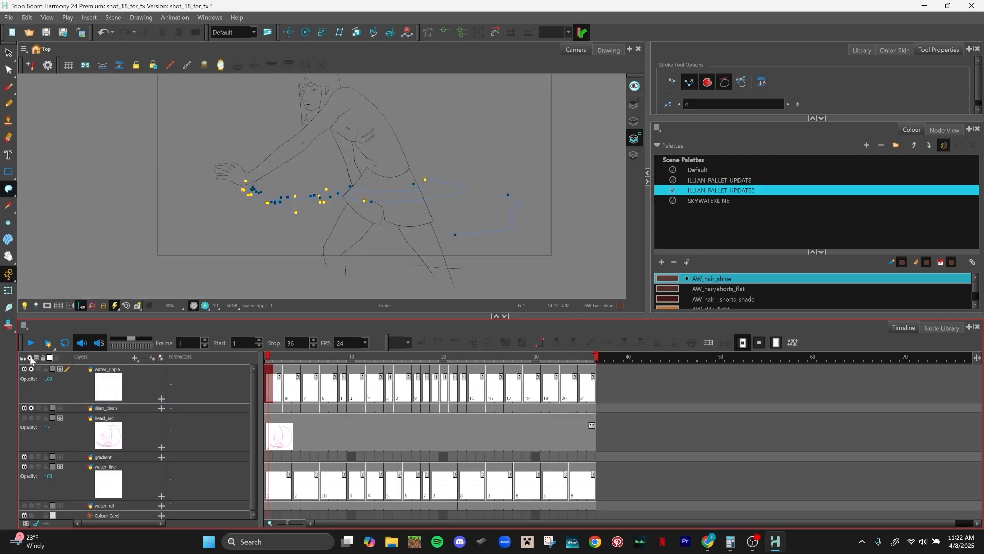
{"action": "left_click", "coordinate": [30, 359]}
{"action": "left_click", "coordinate": [30, 358]}
{"action": "left_click", "coordinate": [31, 359]}
{"action": "left_click", "coordinate": [30, 359]}
{"action": "left_click", "coordinate": [30, 359]}
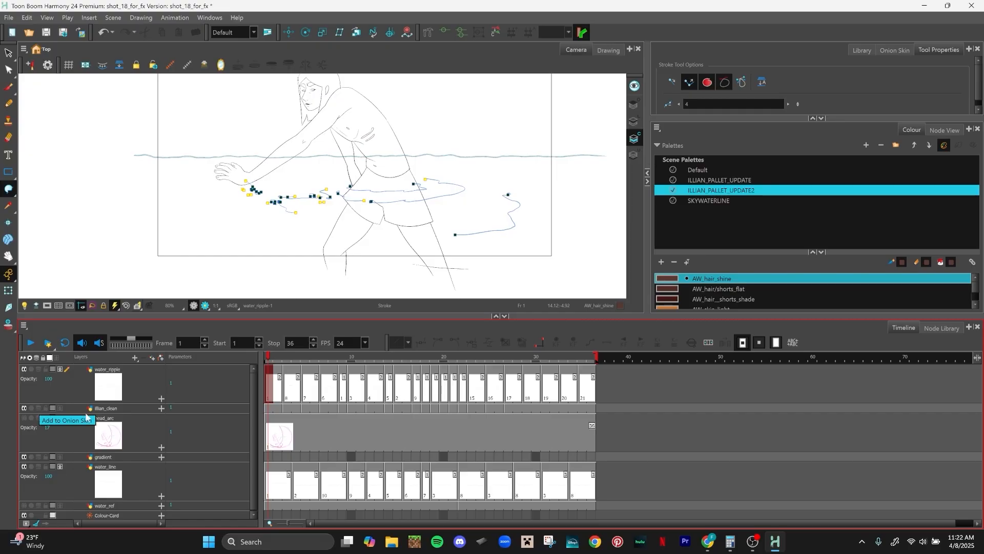
Step: Try the lock, thumbnail view and opacity settings of the water_ripple layer, restoring each of them
{"action": "left_click", "coordinate": [45, 368]}
{"action": "left_click", "coordinate": [45, 369]}
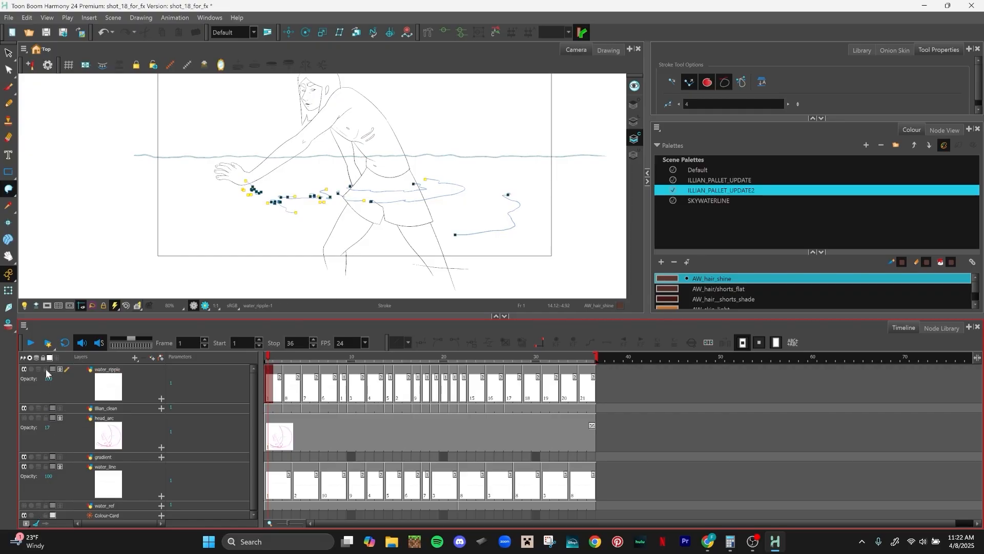
{"action": "left_click", "coordinate": [59, 369]}
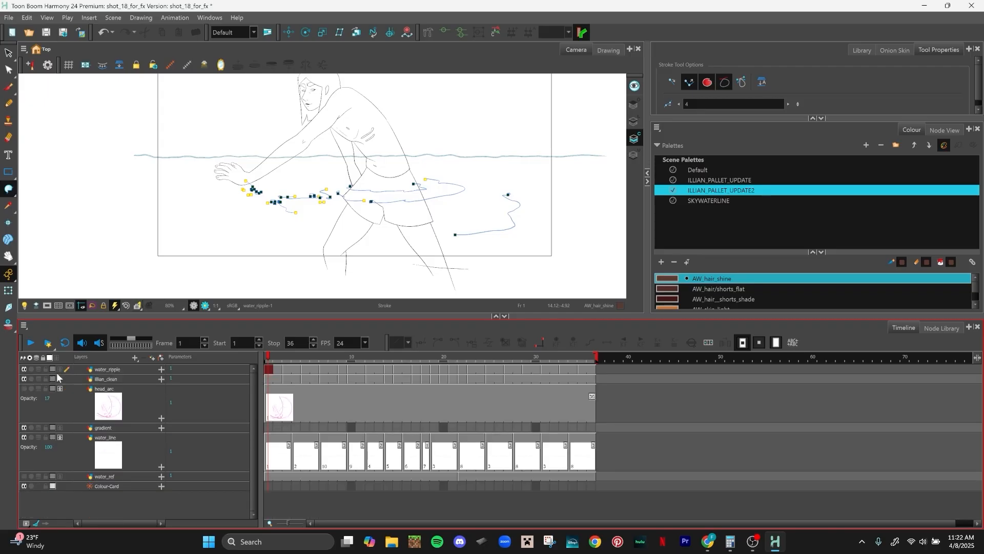
{"action": "left_click", "coordinate": [60, 369]}
{"action": "left_click_drag", "start_coordinate": [11, 371], "coordinate": [2, 370]}
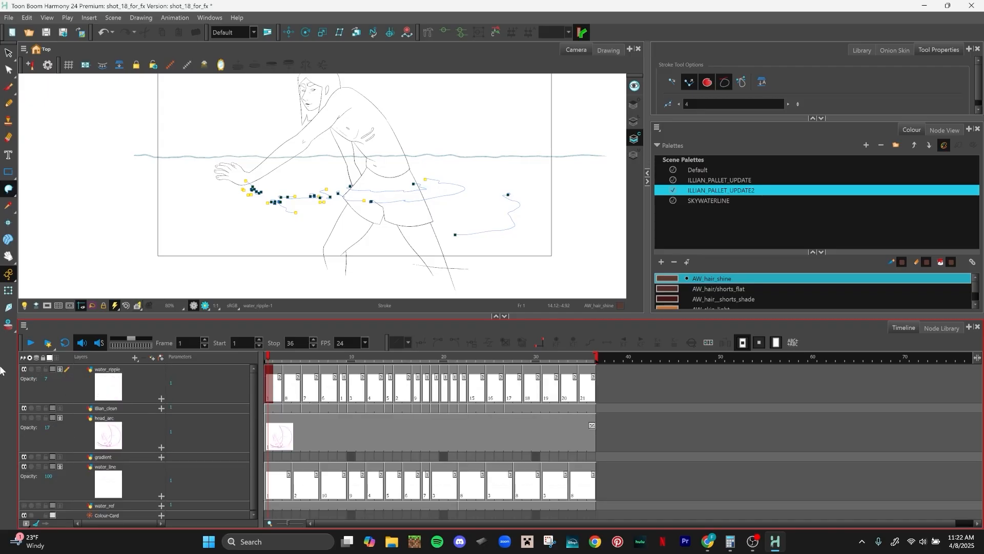
{"action": "left_click_drag", "start_coordinate": [77, 378], "coordinate": [205, 358]}
Step: Draw a U-shaped Stroke tool line below the waterline on water_line at frame 4, joining both ends to enclose the water
{"action": "left_click", "coordinate": [268, 455]}
{"action": "scroll", "coordinate": [467, 223], "scroll_direction": "down", "scroll_amount": 3}
{"action": "left_click_drag", "start_coordinate": [558, 208], "coordinate": [446, 201]}
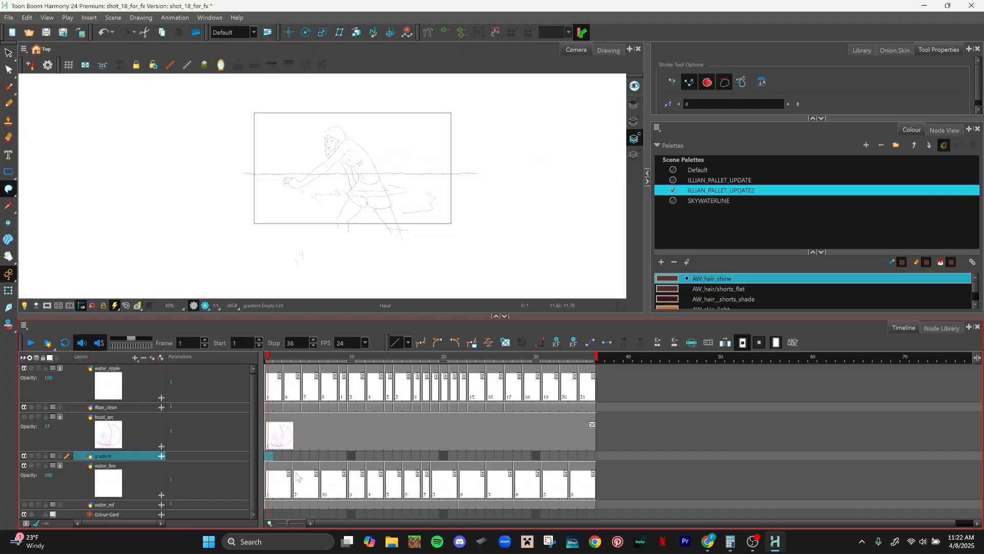
{"action": "left_click", "coordinate": [297, 477]}
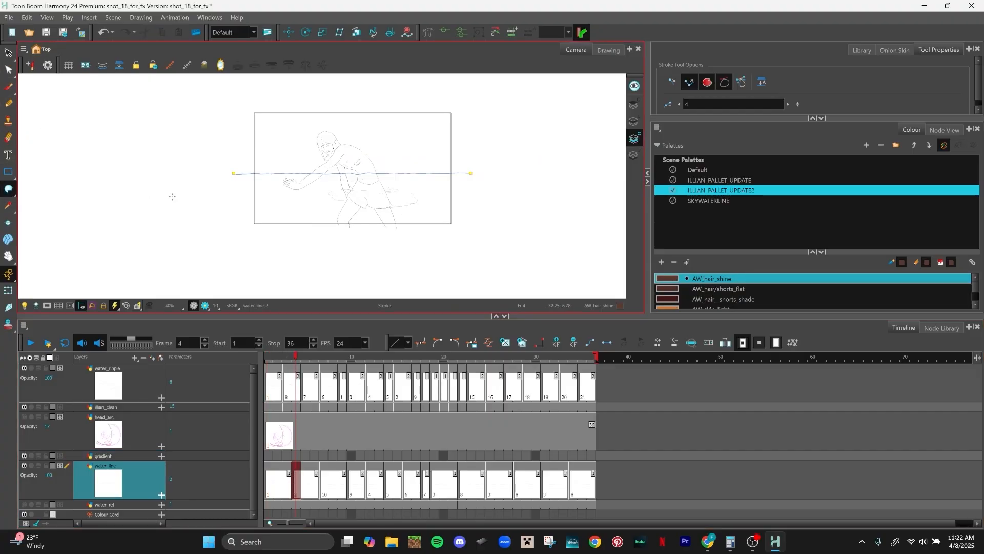
{"action": "left_click_drag", "start_coordinate": [327, 172], "coordinate": [304, 156]}
{"action": "mouse_move", "coordinate": [226, 139]}
{"action": "left_mouse_down"}
{"action": "mouse_move", "coordinate": [398, 277]}
{"action": "mouse_move", "coordinate": [440, 132]}
{"action": "left_mouse_up"}
{"action": "key", "text": "period"}
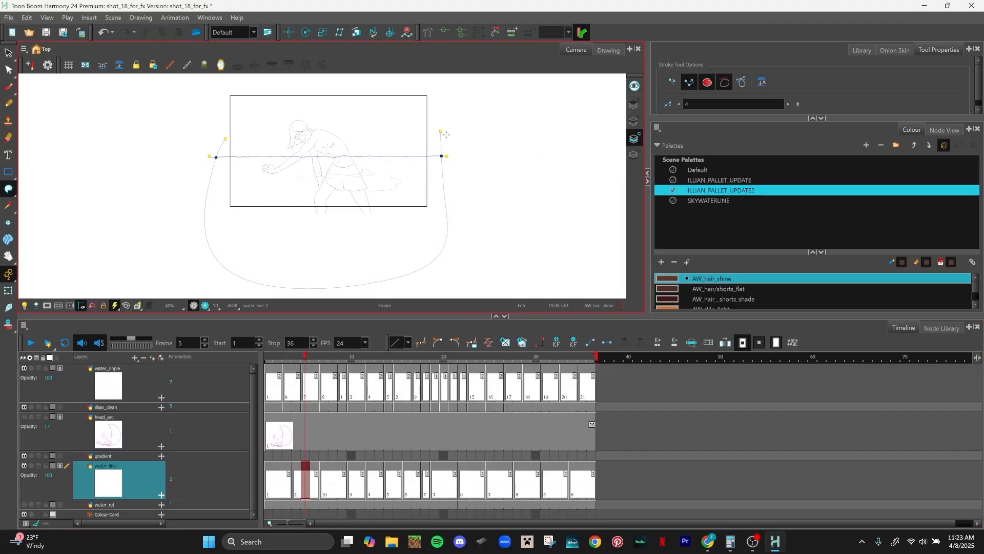
{"action": "key", "text": "comma"}
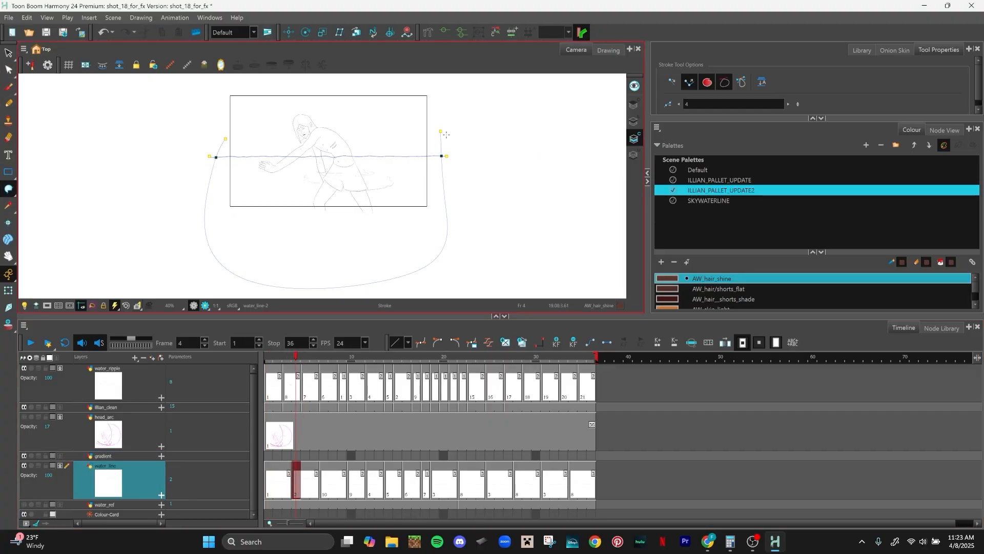
Step: Enclose the water area on the water_line drawing at frame 7 with a curved stroke looping below the camera frame
{"action": "key", "text": "g"}
{"action": "key", "text": "f"}
{"action": "key", "text": "g"}
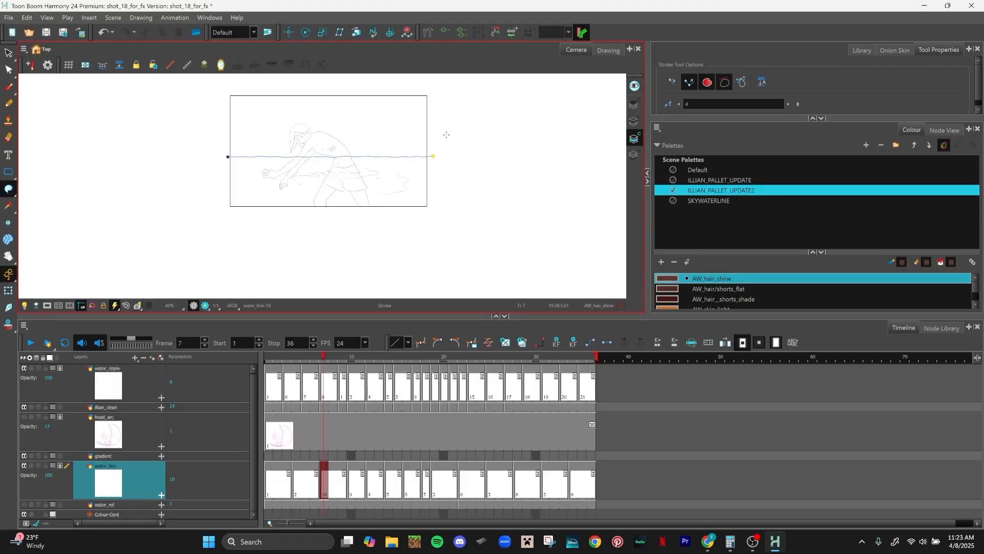
{"action": "mouse_move", "coordinate": [431, 147]}
{"action": "left_mouse_down"}
{"action": "mouse_move", "coordinate": [422, 245]}
{"action": "mouse_move", "coordinate": [311, 259]}
{"action": "mouse_move", "coordinate": [211, 205]}
{"action": "mouse_move", "coordinate": [225, 165]}
{"action": "left_mouse_up"}
{"action": "key", "text": "period"}
{"action": "key", "text": "period"}
{"action": "key", "text": "comma"}
{"action": "key", "text": "comma"}
{"action": "key", "text": "comma"}
{"action": "key", "text": "period"}
{"action": "key", "text": "period"}
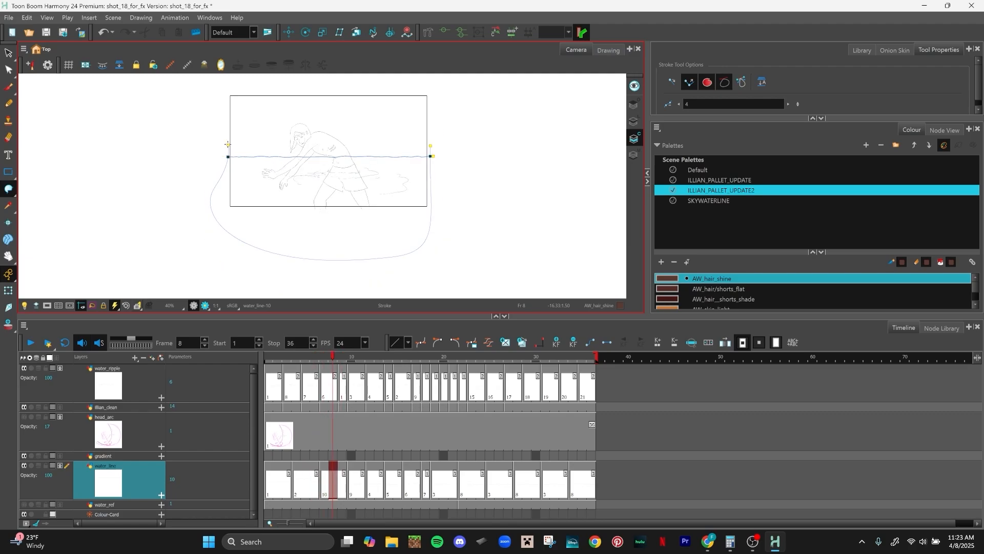
Step: Enclose the water area on the water_line drawing at frame 10 with a stroke curving below the waterline
{"action": "key", "text": "period"}
{"action": "key", "text": "period"}
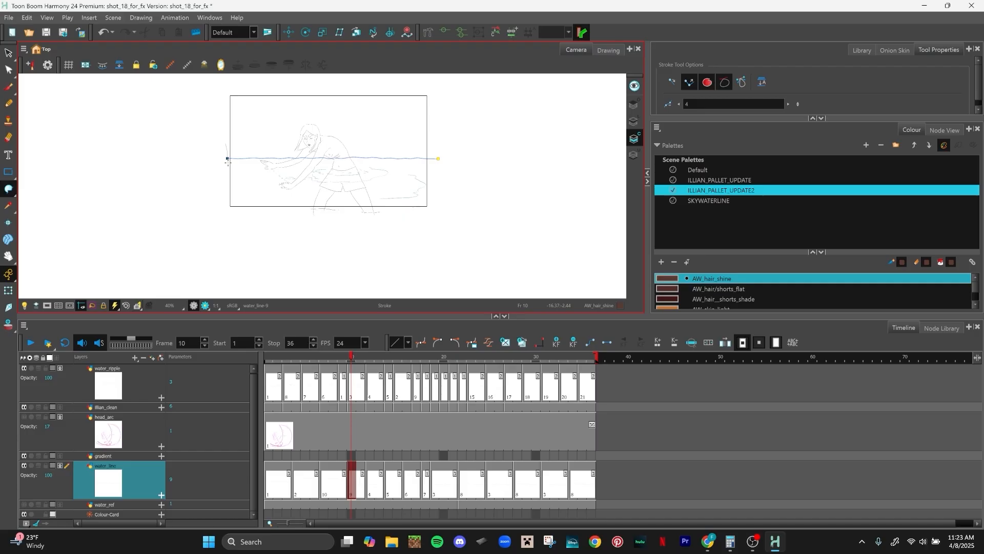
{"action": "mouse_move", "coordinate": [227, 161]}
{"action": "left_mouse_down"}
{"action": "mouse_move", "coordinate": [223, 221]}
{"action": "mouse_move", "coordinate": [323, 276]}
{"action": "mouse_move", "coordinate": [427, 218]}
{"action": "mouse_move", "coordinate": [430, 163]}
{"action": "left_mouse_up"}
{"action": "key", "text": "period"}
{"action": "key", "text": "period"}
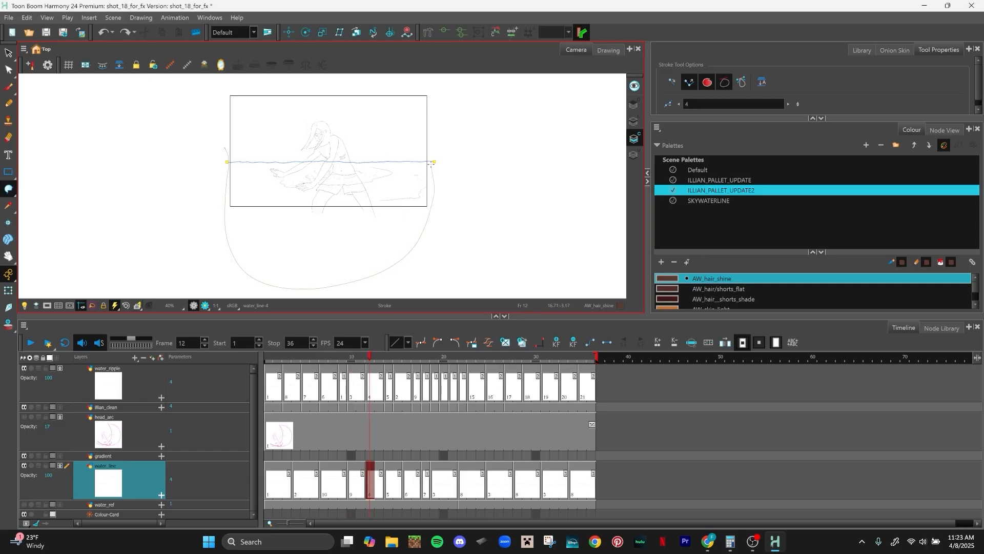
Step: Draw a rectangle on the gradient layer at frame 1, from just above the waterline to below and beyond the camera frame's sides
{"action": "mouse_move", "coordinate": [365, 356]}
{"action": "left_mouse_down"}
{"action": "mouse_move", "coordinate": [286, 357]}
{"action": "mouse_move", "coordinate": [450, 349]}
{"action": "mouse_move", "coordinate": [177, 337]}
{"action": "left_mouse_up"}
{"action": "left_click", "coordinate": [268, 456]}
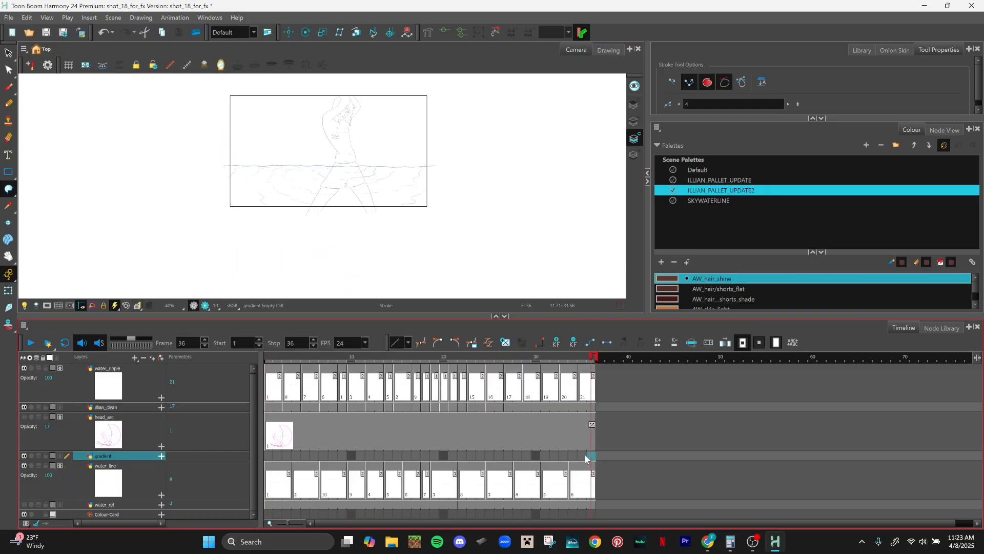
{"action": "mouse_move", "coordinate": [456, 355]}
{"action": "left_mouse_down"}
{"action": "mouse_move", "coordinate": [545, 355]}
{"action": "mouse_move", "coordinate": [222, 368]}
{"action": "left_mouse_up"}
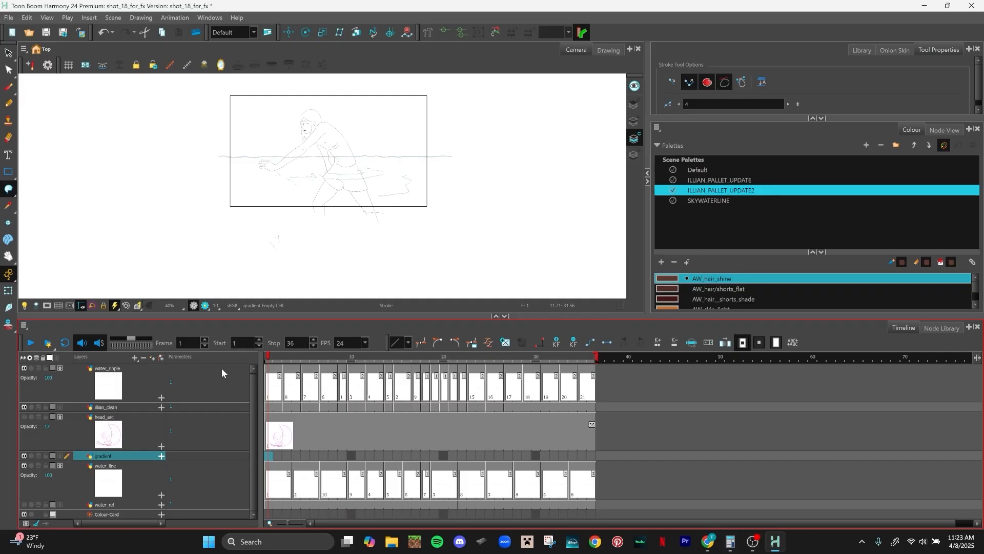
{"action": "left_click", "coordinate": [8, 172]}
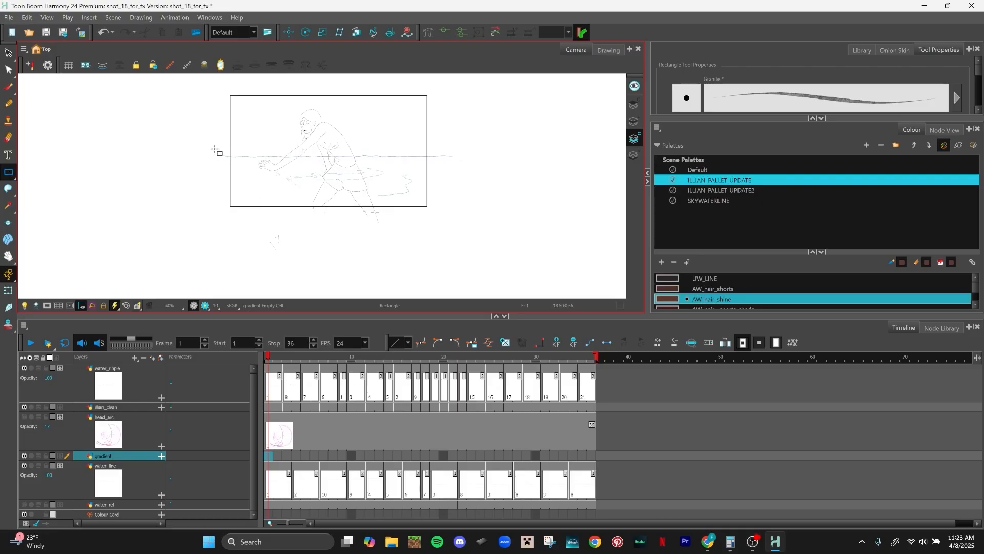
{"action": "mouse_move", "coordinate": [202, 143]}
{"action": "left_mouse_down"}
{"action": "mouse_move", "coordinate": [522, 249]}
{"action": "mouse_move", "coordinate": [487, 266]}
{"action": "mouse_move", "coordinate": [456, 247]}
{"action": "mouse_move", "coordinate": [461, 257]}
{"action": "left_mouse_up"}
{"action": "scroll", "coordinate": [570, 210], "scroll_direction": "up", "scroll_amount": 1}
{"action": "scroll", "coordinate": [514, 224], "scroll_direction": "up", "scroll_amount": 2}
{"action": "left_click_drag", "start_coordinate": [322, 120], "coordinate": [467, 248]}
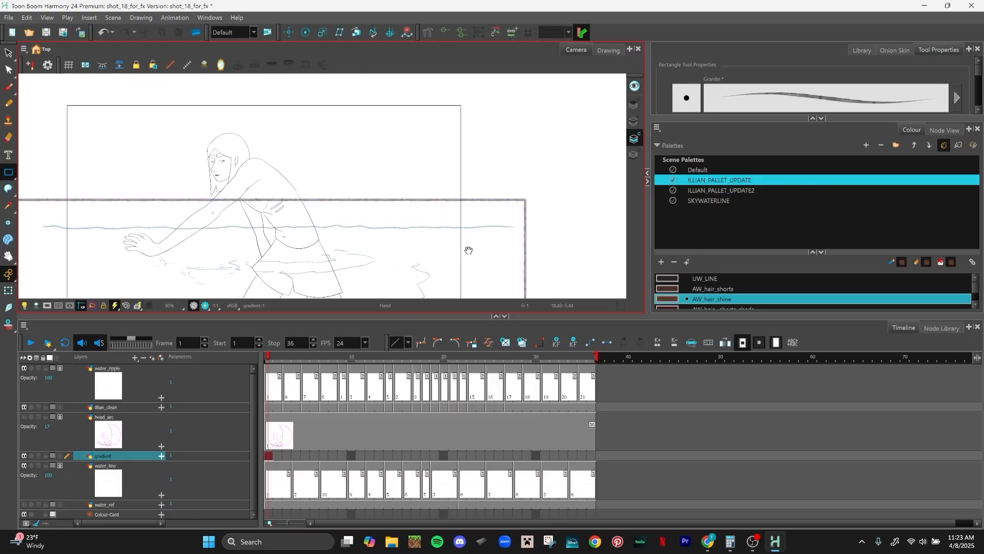
{"action": "scroll", "coordinate": [439, 236], "scroll_direction": "down", "scroll_amount": 2}
{"action": "scroll", "coordinate": [460, 229], "scroll_direction": "down", "scroll_amount": 1}
{"action": "left_click_drag", "start_coordinate": [461, 213], "coordinate": [433, 154]}
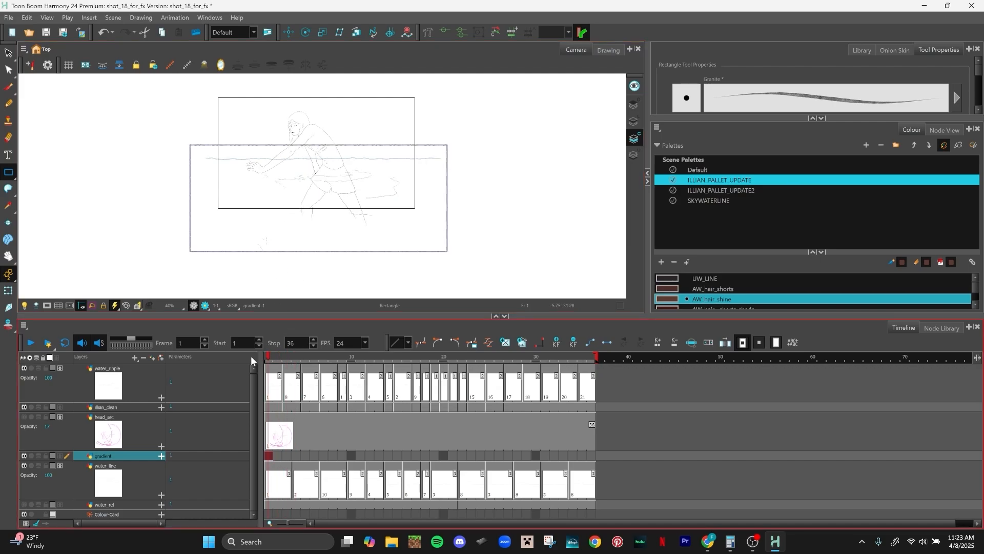
Step: Extend the exposure of the gradient layer's rectangle drawing from frame 1 to frame 36
{"action": "right_click", "coordinate": [268, 457]}
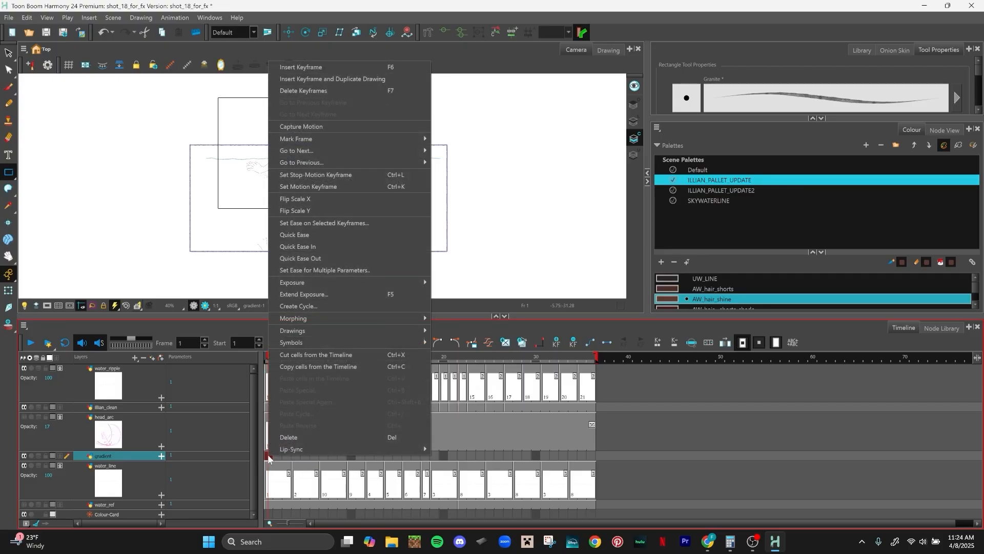
{"action": "left_click", "coordinate": [384, 294]}
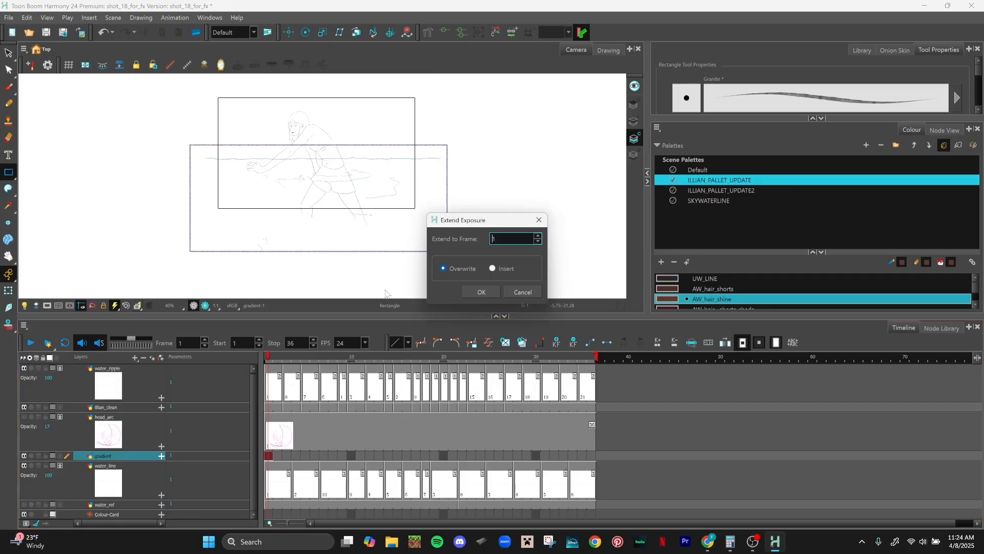
{"action": "left_click", "coordinate": [539, 219]}
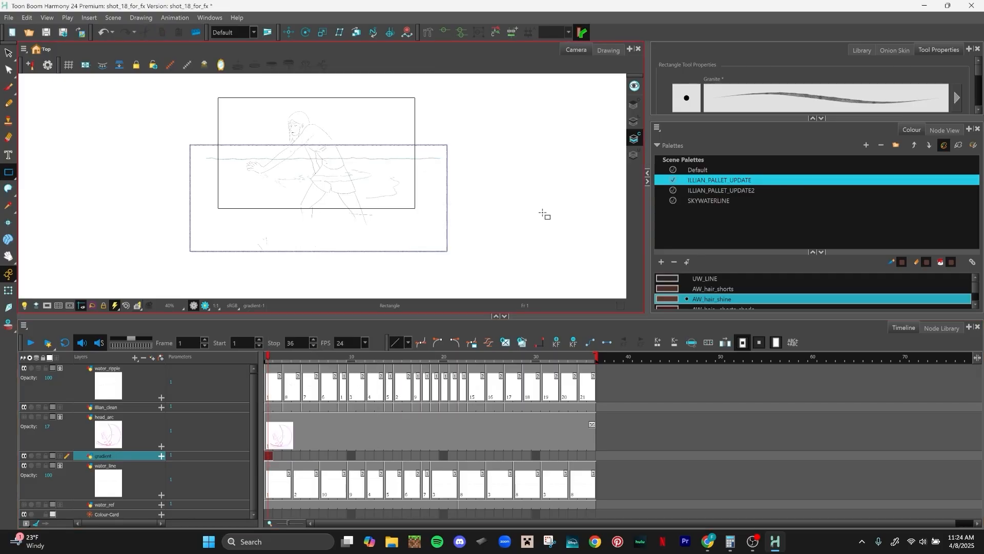
{"action": "left_click", "coordinate": [274, 457]}
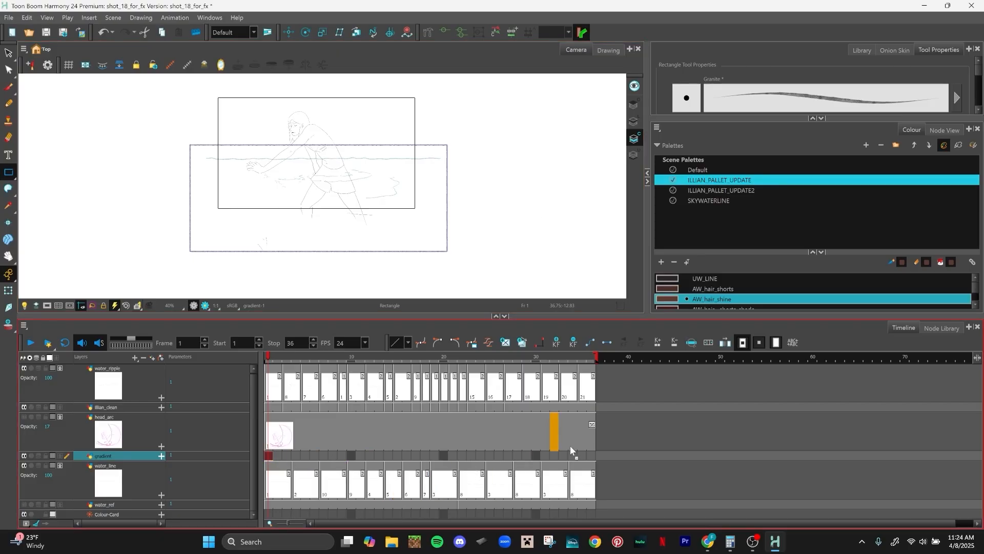
{"action": "left_click", "coordinate": [590, 456]}
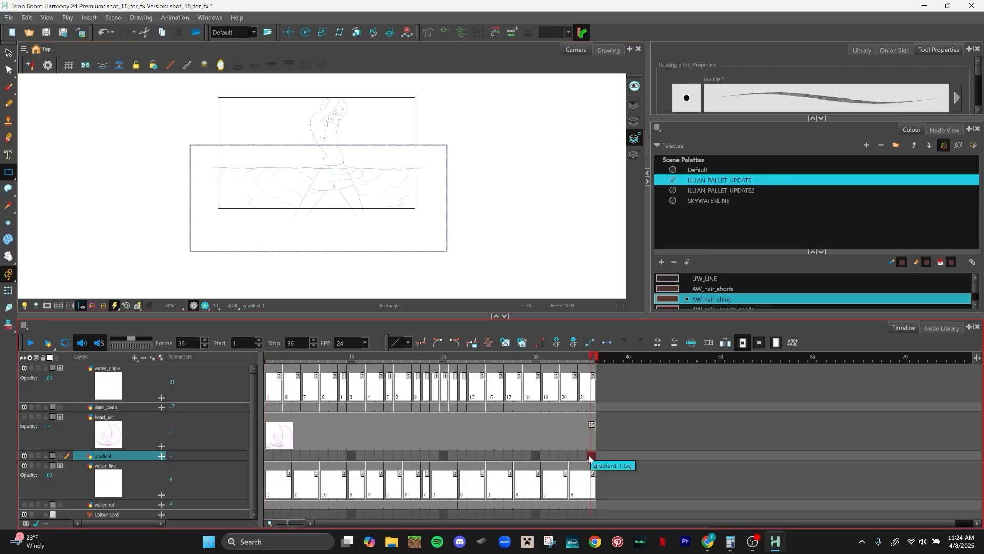
Step: Go to the gradient layer's drawing at frame 1 and choose the water_new colour from the SKYWATERLINE palette
{"action": "left_click", "coordinate": [267, 456]}
{"action": "key", "text": "Return"}
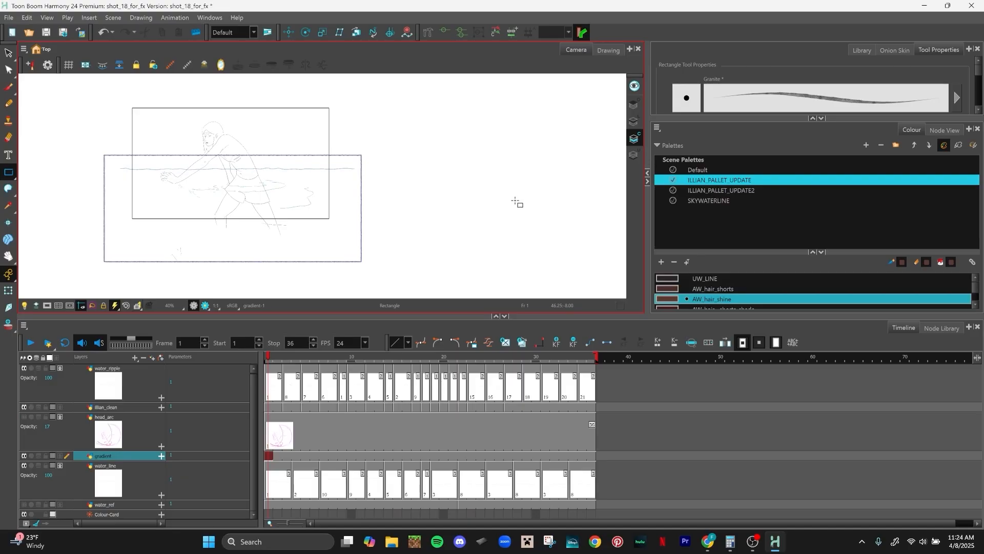
{"action": "left_click_drag", "start_coordinate": [472, 315], "coordinate": [472, 357]}
{"action": "left_click_drag", "start_coordinate": [506, 275], "coordinate": [545, 290]}
{"action": "left_click", "coordinate": [743, 210]}
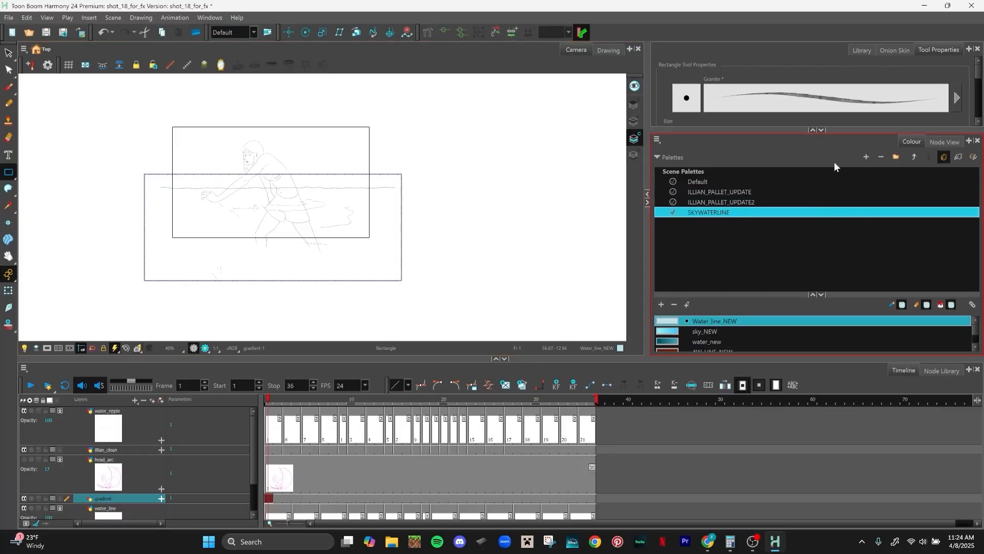
{"action": "left_click_drag", "start_coordinate": [830, 294], "coordinate": [862, 220]}
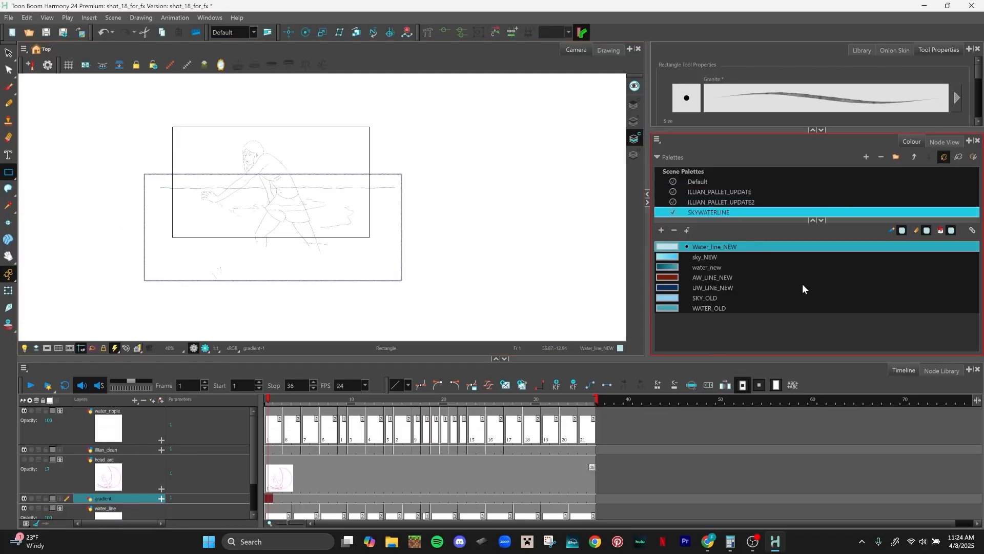
{"action": "left_click", "coordinate": [739, 266]}
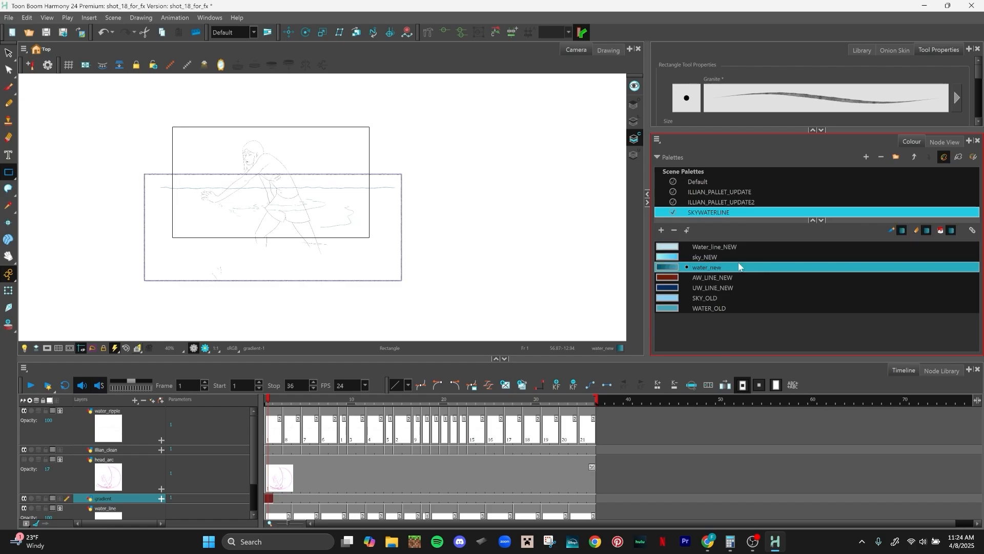
Step: Fill the rectangle on the gradient layer with the water_new gradient using the Paint tool
{"action": "left_click", "coordinate": [8, 191]}
{"action": "left_click", "coordinate": [10, 191]}
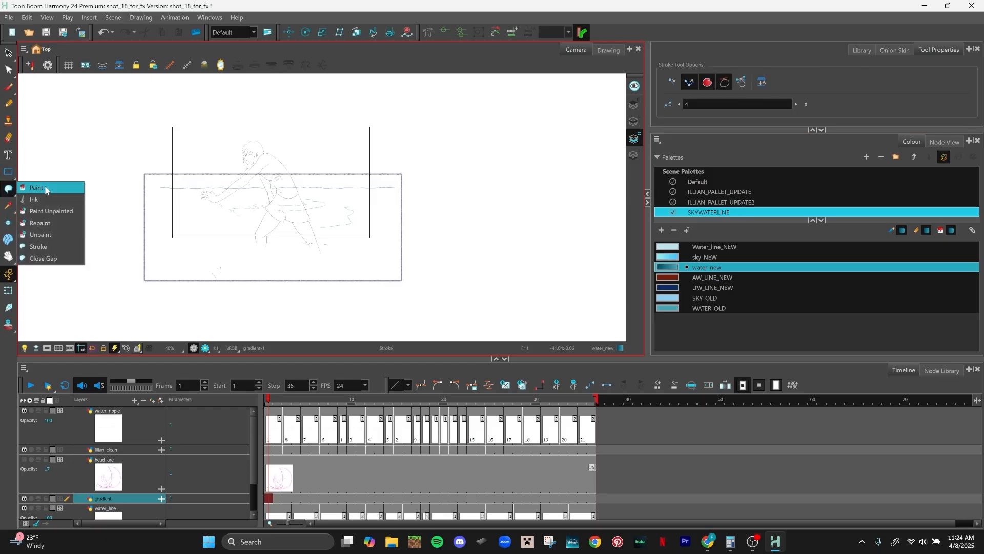
{"action": "left_click", "coordinate": [45, 189]}
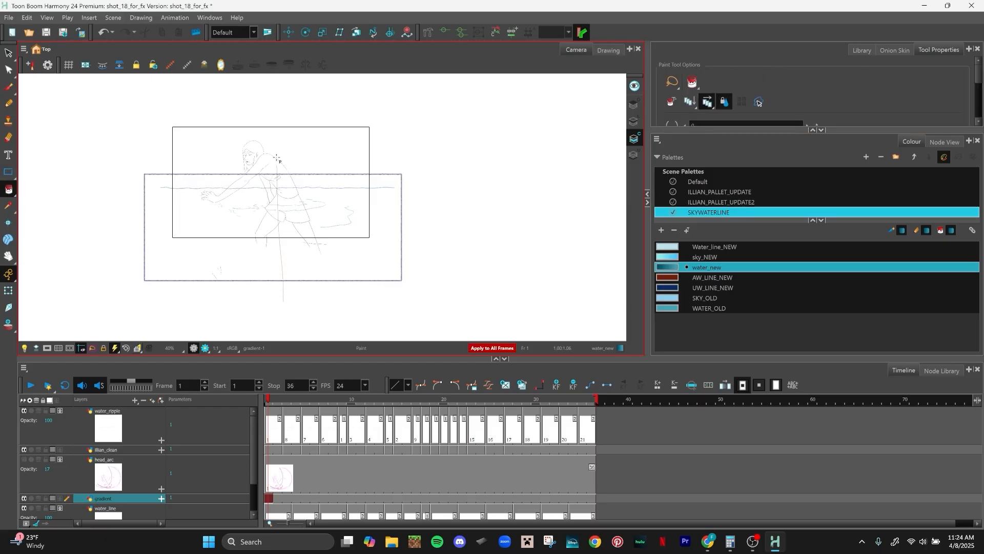
{"action": "left_click", "coordinate": [281, 215]}
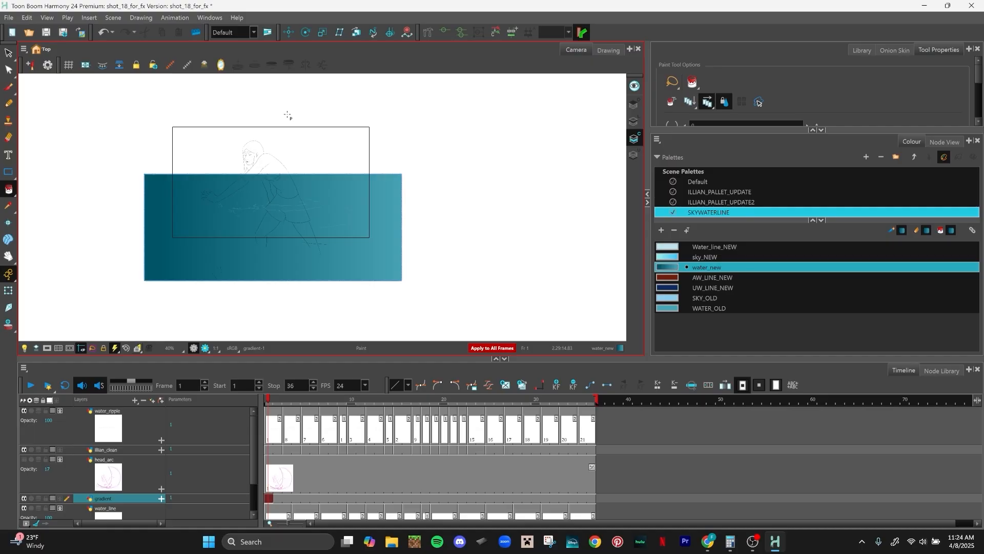
Step: Rotate the rectangle's gradient a quarter turn with Edit Gradient/Texture so its light end faces up and its dark end faces down
{"action": "scroll", "coordinate": [287, 114], "scroll_direction": "up", "scroll_amount": 3}
{"action": "left_click_drag", "start_coordinate": [428, 189], "coordinate": [534, 78]}
{"action": "scroll", "coordinate": [426, 206], "scroll_direction": "down", "scroll_amount": 2}
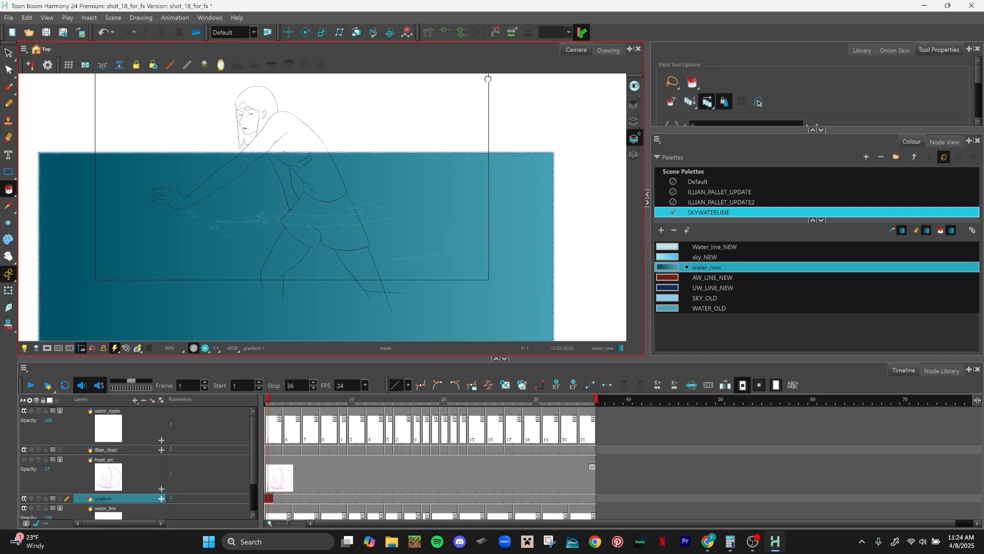
{"action": "left_click_drag", "start_coordinate": [427, 206], "coordinate": [345, 213]}
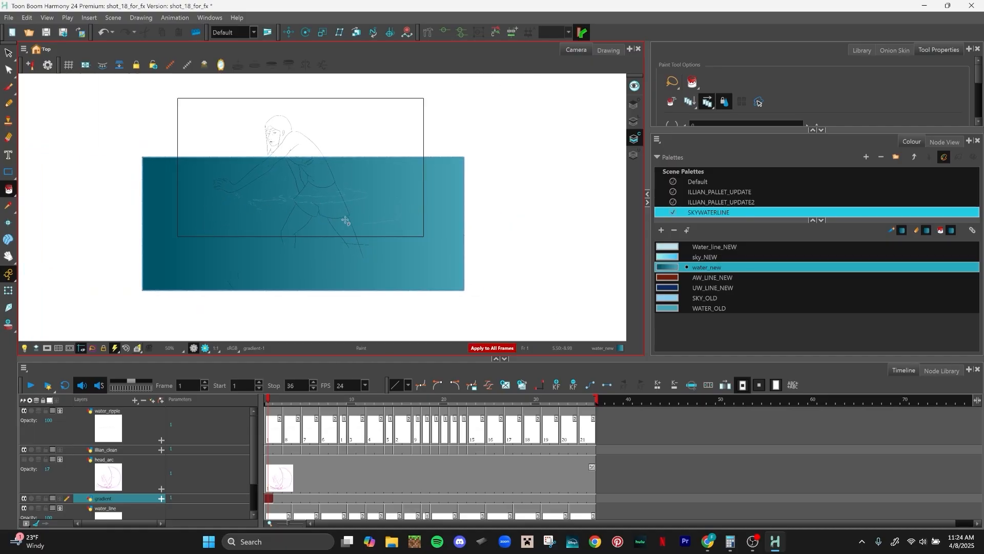
{"action": "scroll", "coordinate": [425, 205], "scroll_direction": "up", "scroll_amount": 2}
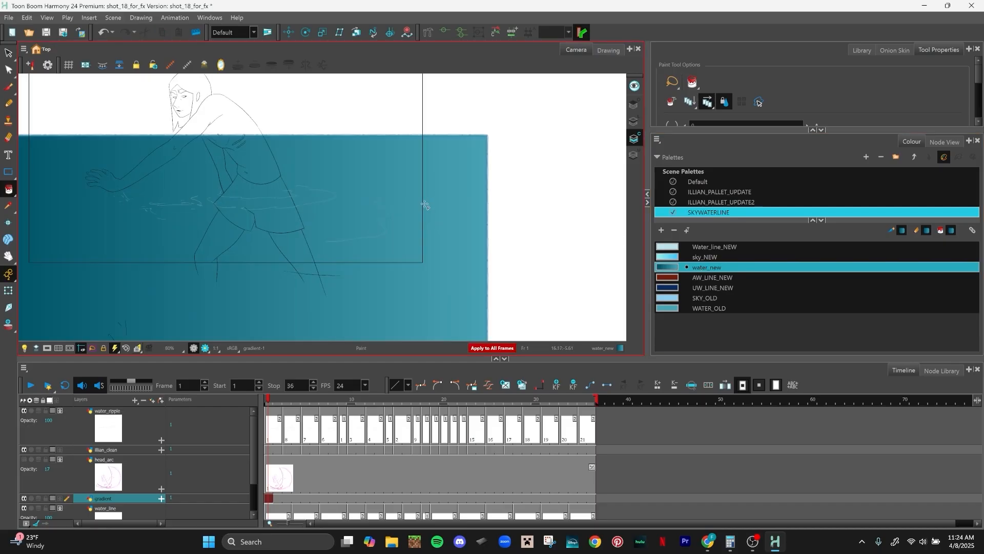
{"action": "left_click_drag", "start_coordinate": [425, 205], "coordinate": [468, 187]}
{"action": "scroll", "coordinate": [468, 187], "scroll_direction": "down", "scroll_amount": 1}
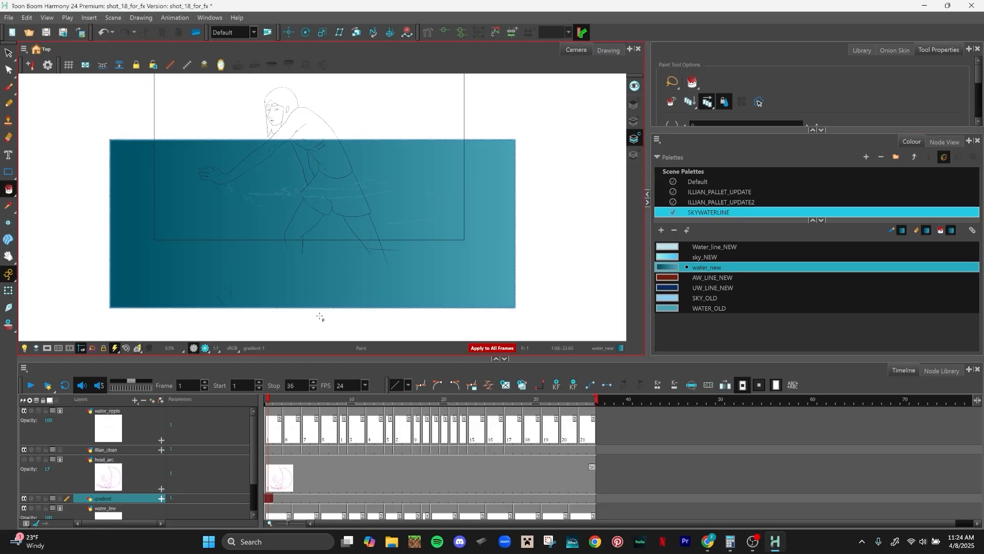
{"action": "left_click", "coordinate": [10, 72]}
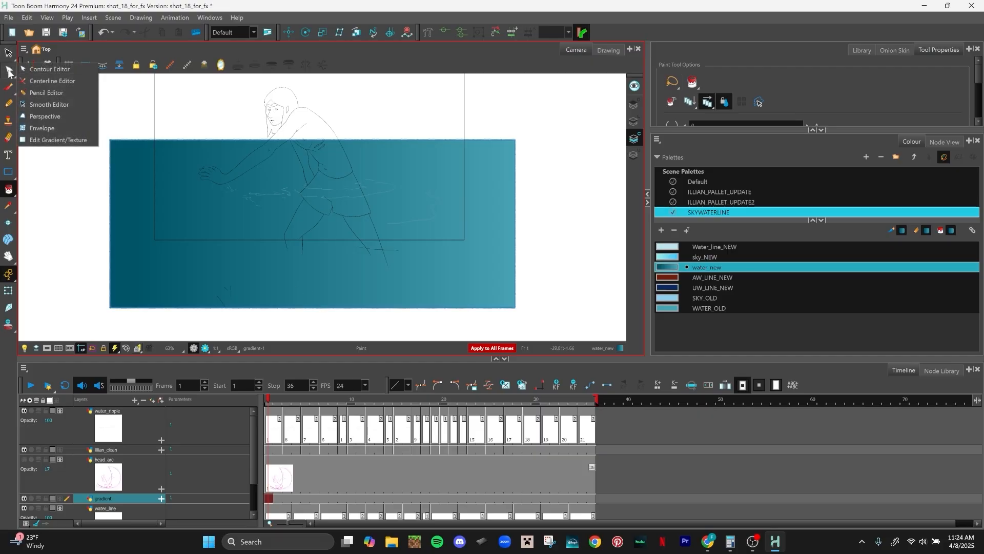
{"action": "left_click", "coordinate": [83, 141]}
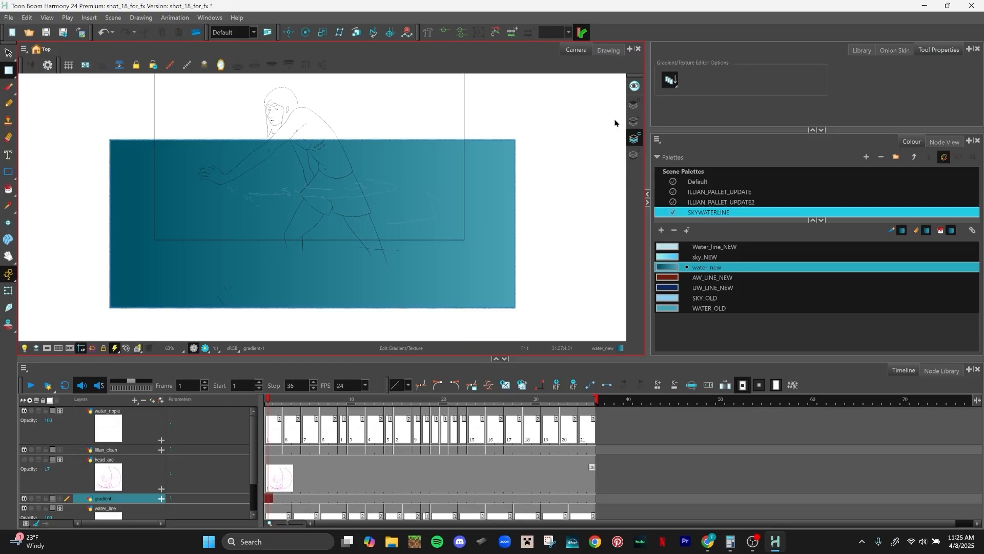
{"action": "left_click", "coordinate": [463, 190]}
{"action": "scroll", "coordinate": [545, 161], "scroll_direction": "down", "scroll_amount": 3}
{"action": "key", "text": "space"}
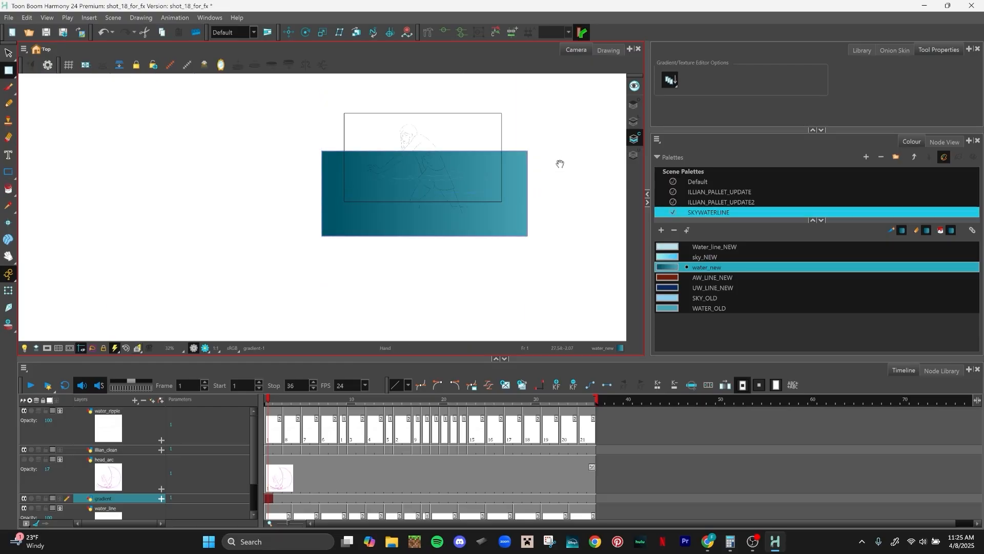
{"action": "left_click_drag", "start_coordinate": [563, 159], "coordinate": [509, 160]}
{"action": "scroll", "coordinate": [509, 160], "scroll_direction": "up", "scroll_amount": 1}
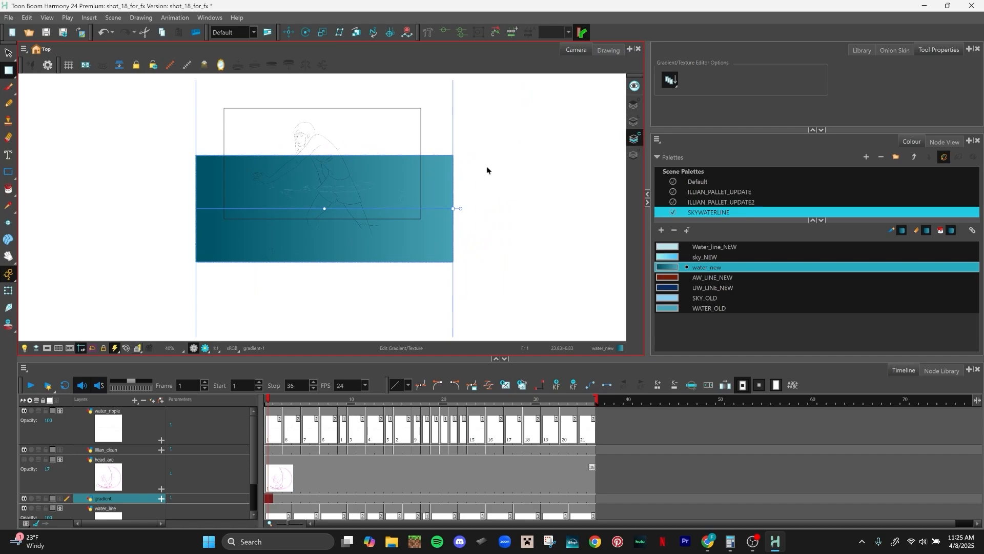
{"action": "scroll", "coordinate": [486, 175], "scroll_direction": "up", "scroll_amount": 1}
{"action": "key", "text": "space"}
{"action": "left_click_drag", "start_coordinate": [499, 203], "coordinate": [541, 186]}
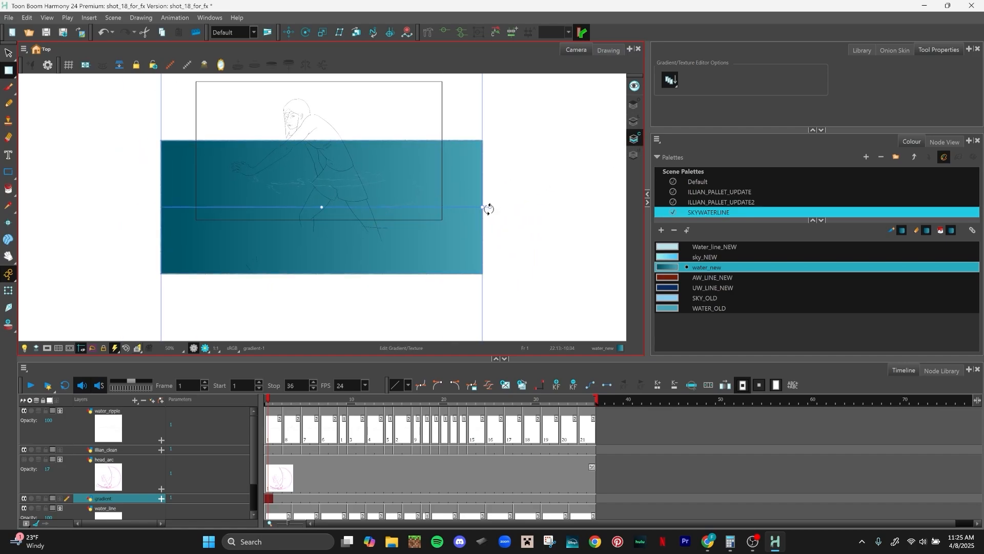
{"action": "left_click_drag", "start_coordinate": [488, 209], "coordinate": [322, 61]}
Step: Shorten and reposition the vertical gradient so it spans from just above the rectangle's upper edge to its lower edge
{"action": "key", "text": "space"}
{"action": "left_click_drag", "start_coordinate": [514, 133], "coordinate": [507, 161]}
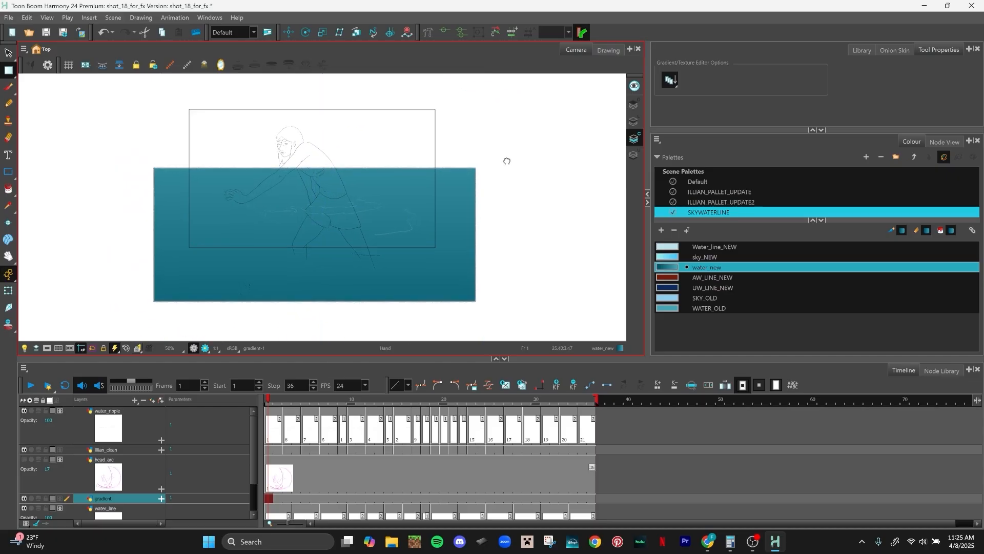
{"action": "scroll", "coordinate": [505, 164], "scroll_direction": "down", "scroll_amount": 2}
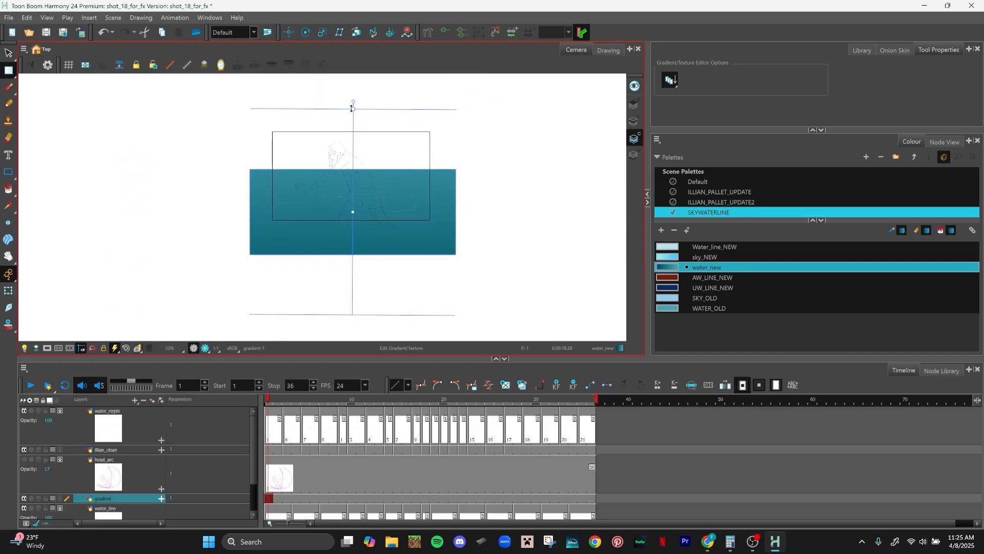
{"action": "left_click_drag", "start_coordinate": [352, 109], "coordinate": [351, 161]}
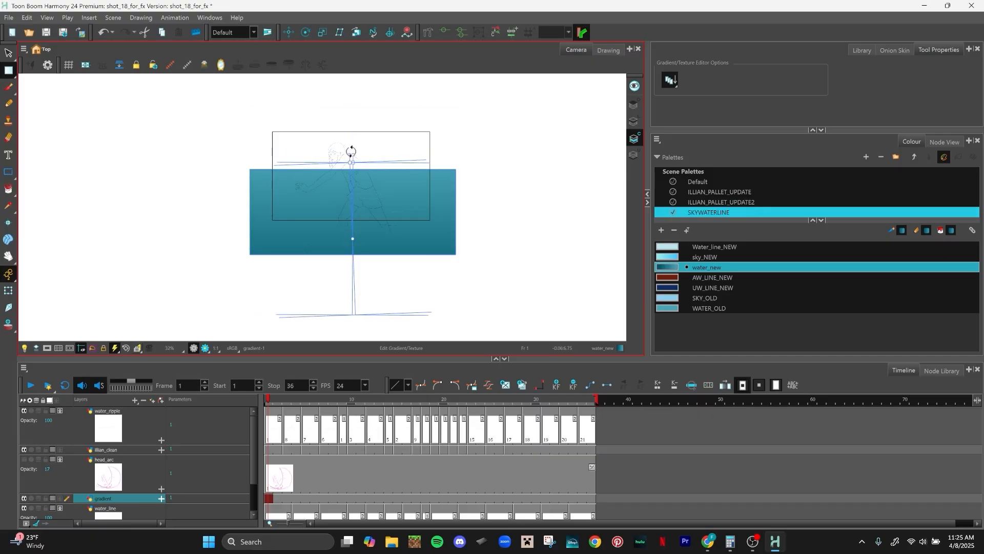
{"action": "left_click_drag", "start_coordinate": [352, 238], "coordinate": [345, 185]}
{"action": "left_click_drag", "start_coordinate": [347, 131], "coordinate": [349, 166]}
{"action": "left_click_drag", "start_coordinate": [347, 213], "coordinate": [350, 206]}
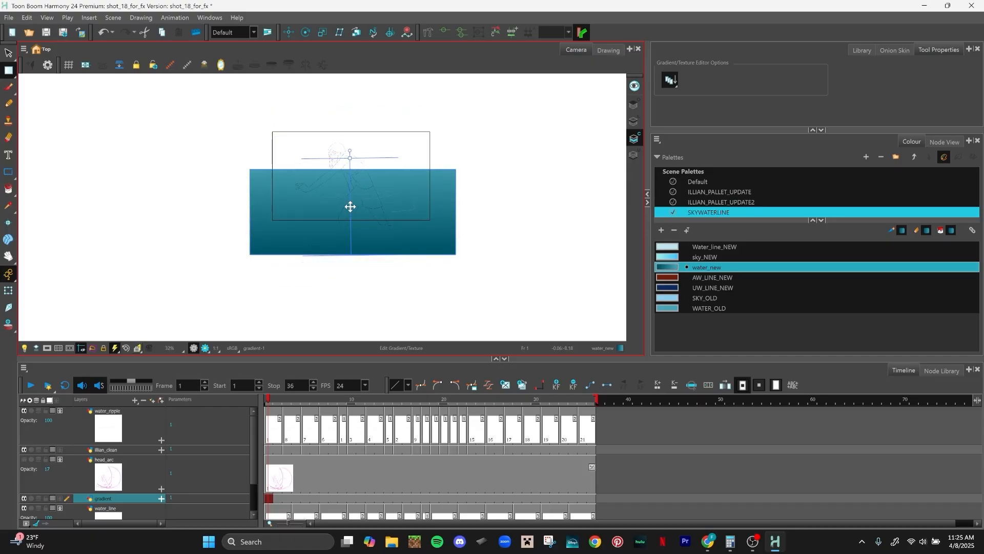
{"action": "left_click_drag", "start_coordinate": [350, 149], "coordinate": [351, 157]}
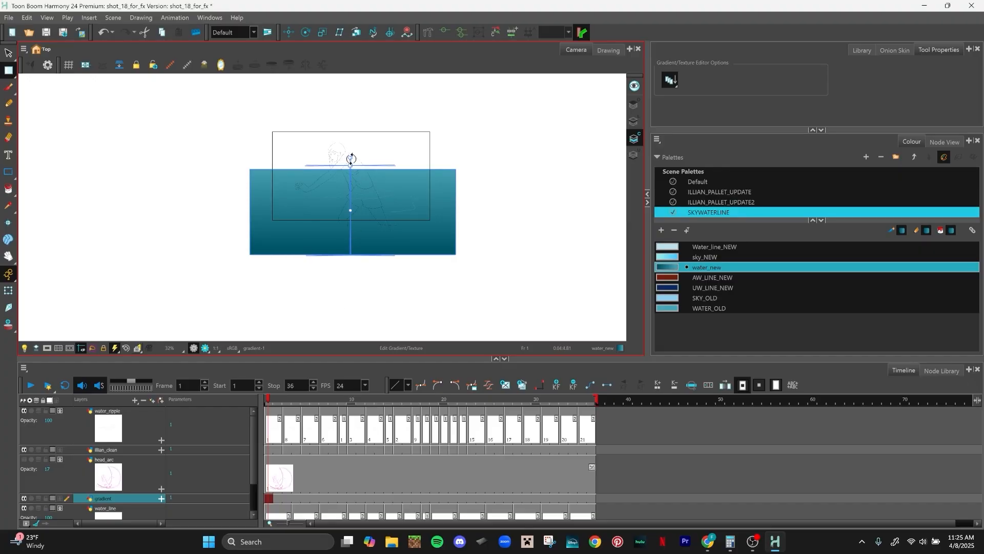
{"action": "left_click", "coordinate": [409, 140]}
Step: Check several water_line drawings against the gradient fill, and return to the gradient layer at frame 1
{"action": "scroll", "coordinate": [451, 200], "scroll_direction": "up", "scroll_amount": 4}
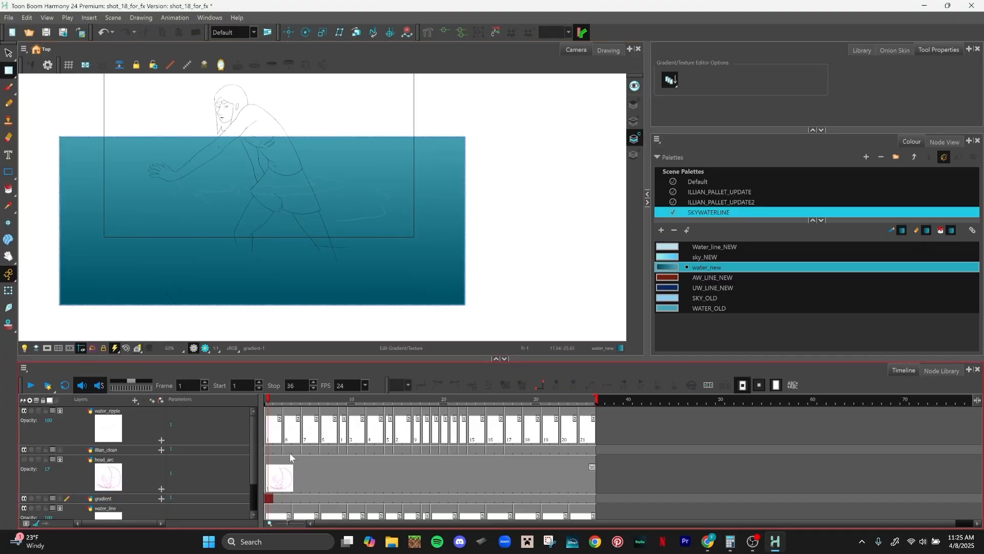
{"action": "left_click_drag", "start_coordinate": [254, 455], "coordinate": [253, 486]}
{"action": "left_click", "coordinate": [285, 482]}
{"action": "left_click", "coordinate": [307, 480]}
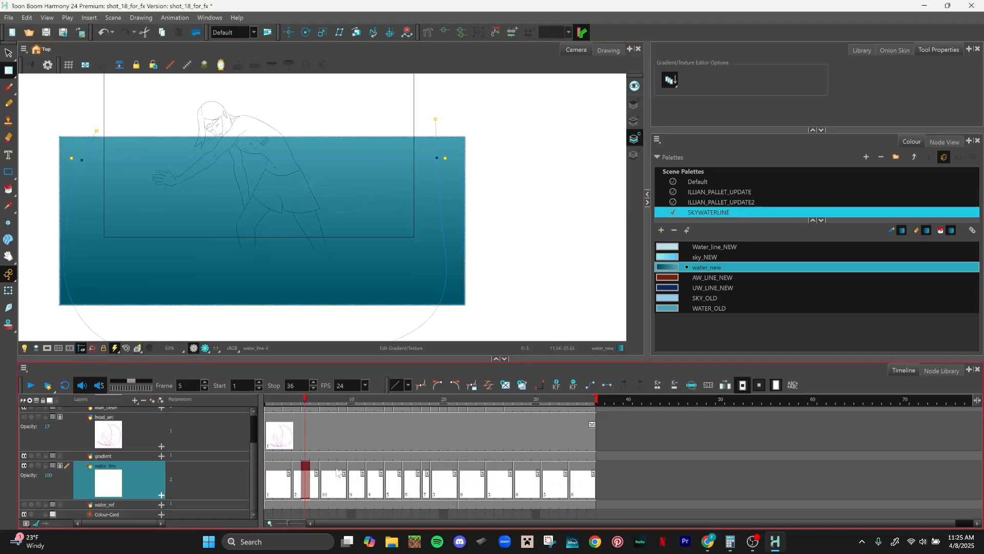
{"action": "left_click", "coordinate": [353, 476]}
{"action": "left_click", "coordinate": [400, 479]}
{"action": "left_click", "coordinate": [270, 482]}
{"action": "left_click", "coordinate": [269, 455]}
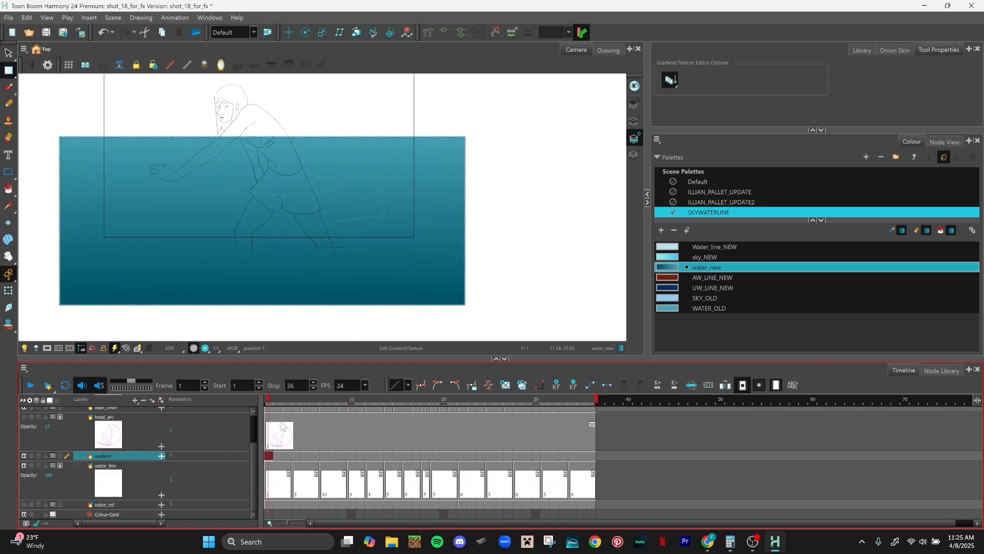
{"action": "left_click_drag", "start_coordinate": [253, 454], "coordinate": [256, 407]}
{"action": "scroll", "coordinate": [394, 255], "scroll_direction": "down", "scroll_amount": 2}
{"action": "scroll", "coordinate": [419, 268], "scroll_direction": "up", "scroll_amount": 2}
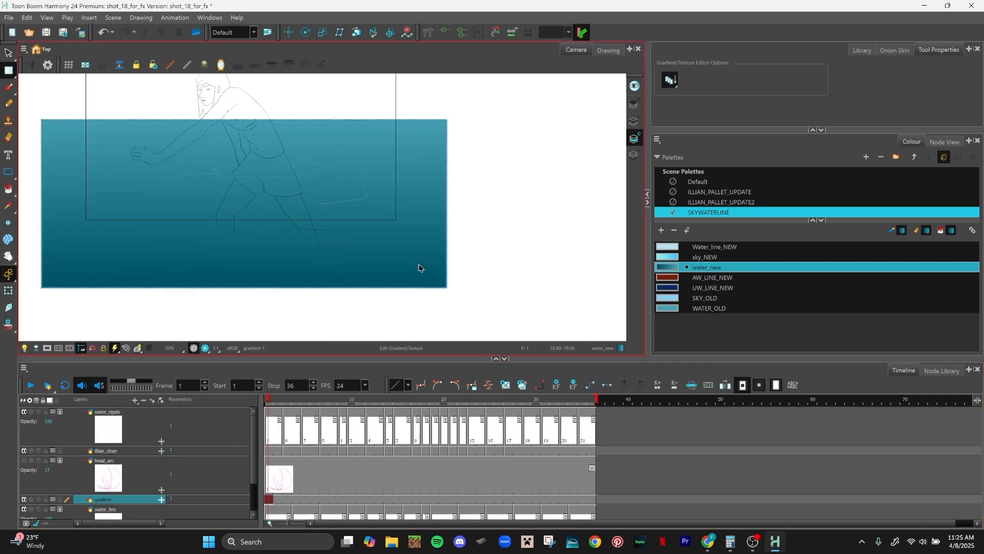
{"action": "key", "text": "space"}
{"action": "left_click_drag", "start_coordinate": [423, 243], "coordinate": [475, 251]}
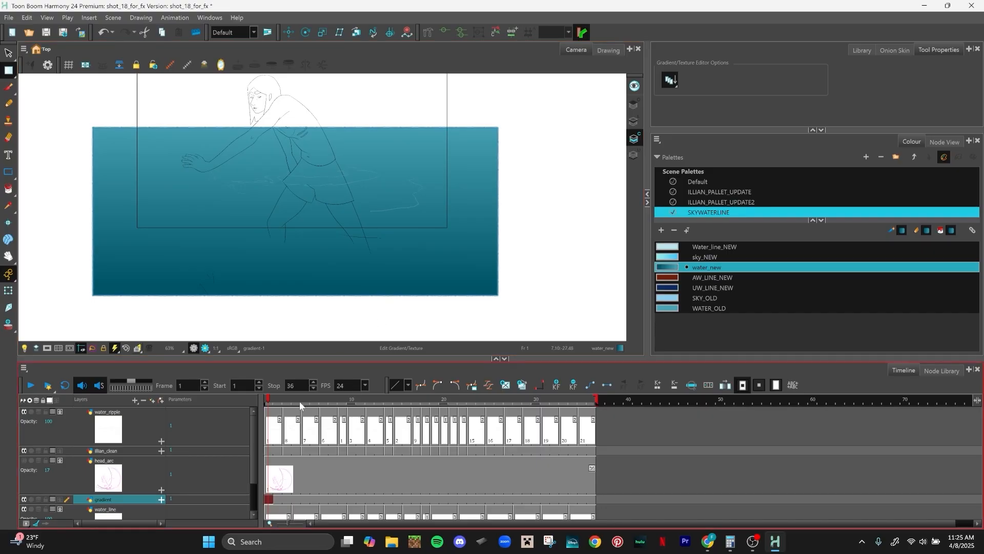
{"action": "mouse_move", "coordinate": [271, 401]}
{"action": "left_mouse_down"}
{"action": "mouse_move", "coordinate": [436, 384]}
{"action": "mouse_move", "coordinate": [233, 374]}
{"action": "left_mouse_up"}
{"action": "scroll", "coordinate": [456, 223], "scroll_direction": "down", "scroll_amount": 2}
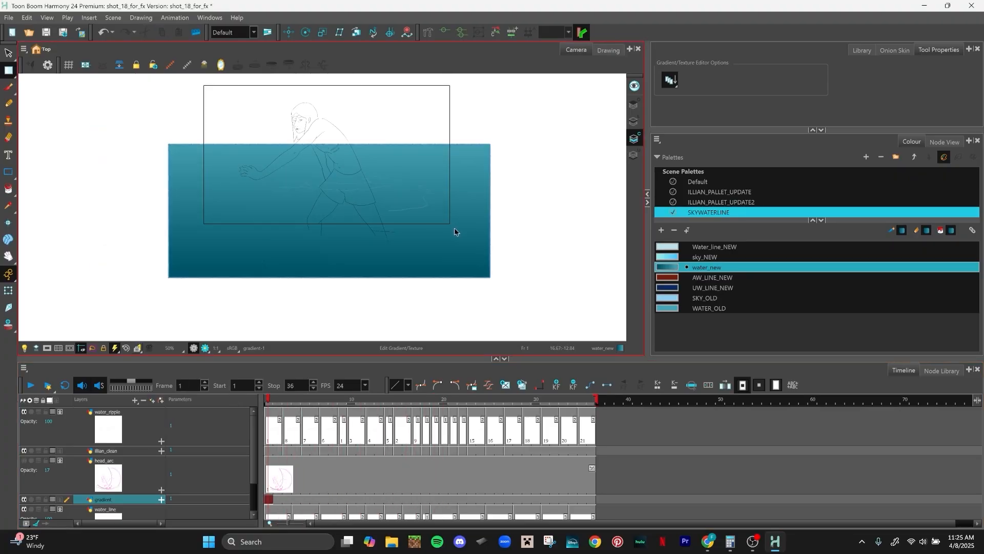
{"action": "scroll", "coordinate": [454, 231], "scroll_direction": "up", "scroll_amount": 2}
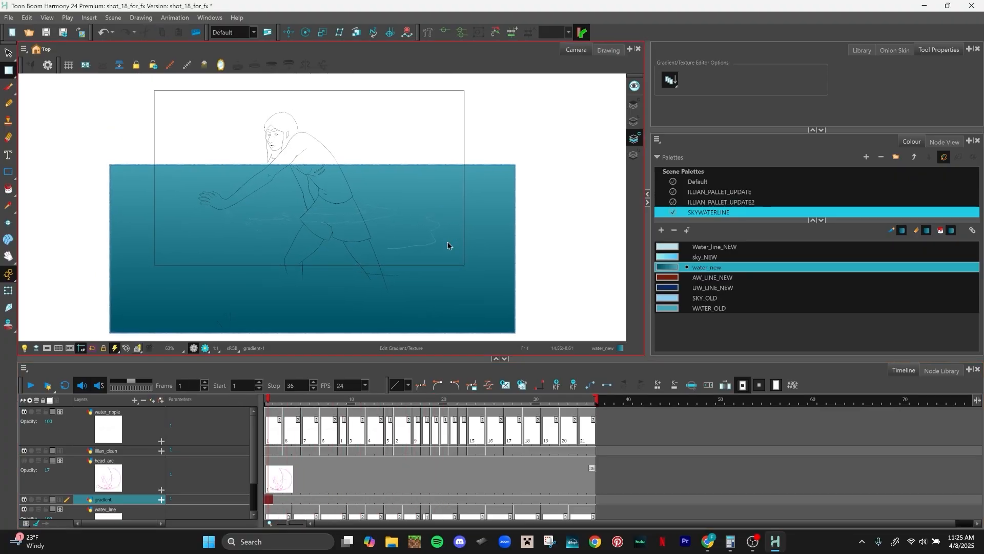
{"action": "left_click", "coordinate": [385, 373]}
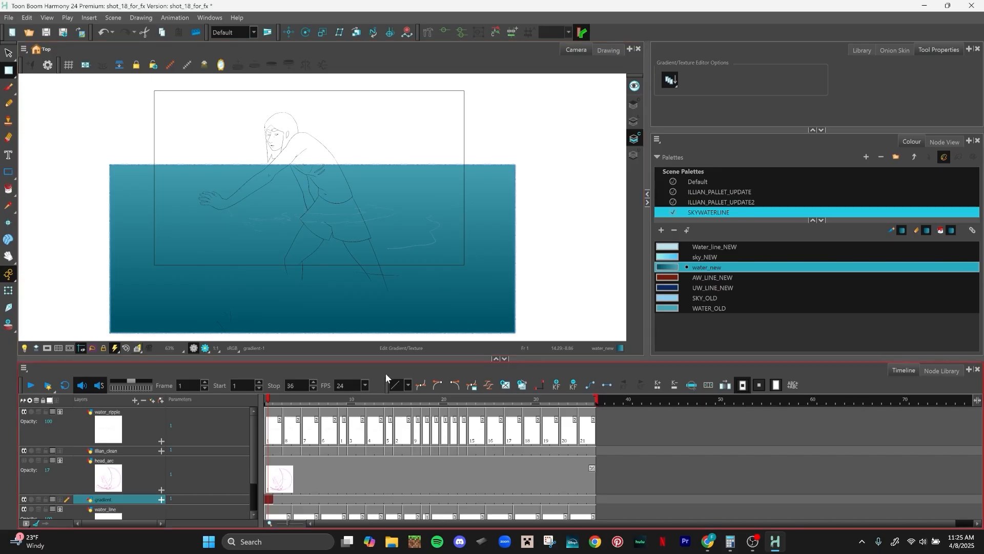
{"action": "left_click_drag", "start_coordinate": [385, 360], "coordinate": [385, 371]}
{"action": "left_click_drag", "start_coordinate": [515, 270], "coordinate": [507, 244]}
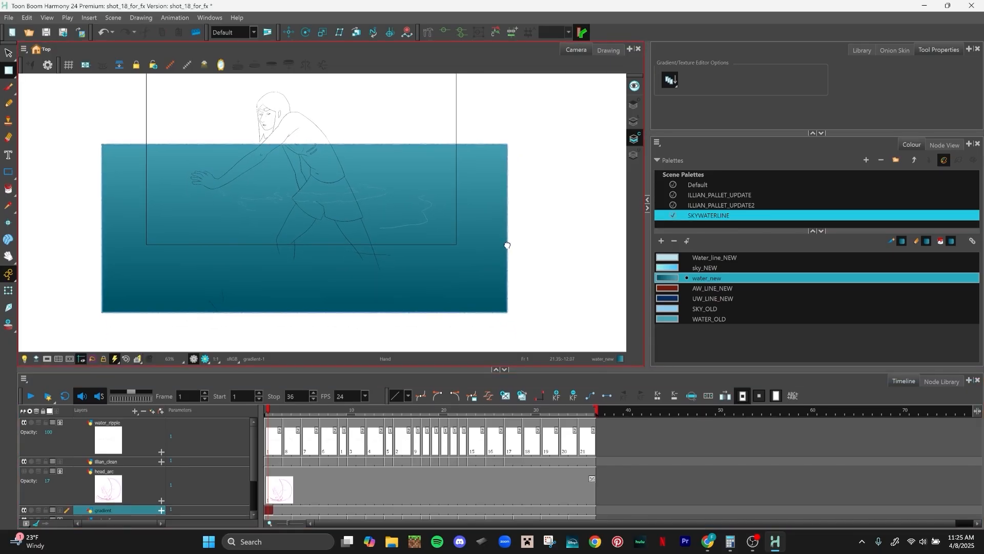
{"action": "scroll", "coordinate": [499, 263], "scroll_direction": "up", "scroll_amount": 1}
{"action": "left_click_drag", "start_coordinate": [478, 211], "coordinate": [535, 222]}
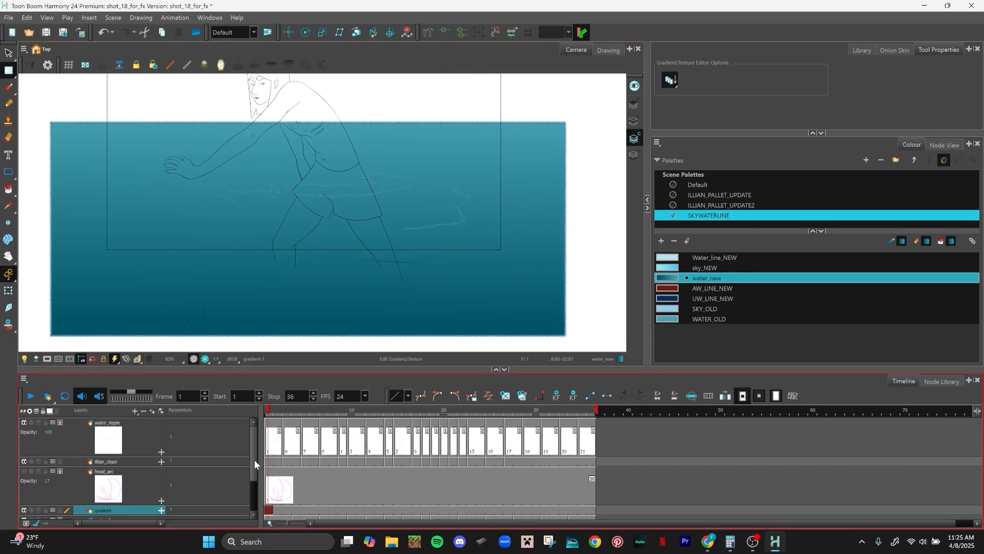
{"action": "scroll", "coordinate": [256, 454], "scroll_direction": "down", "scroll_amount": 3}
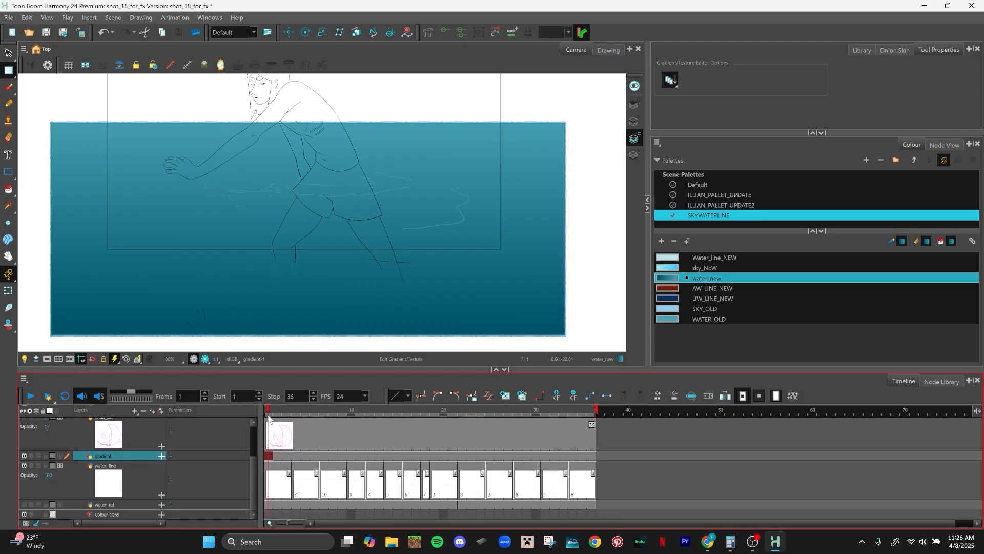
{"action": "left_click", "coordinate": [325, 410]}
{"action": "mouse_move", "coordinate": [325, 407]}
{"action": "left_mouse_down"}
{"action": "mouse_move", "coordinate": [608, 388]}
{"action": "mouse_move", "coordinate": [324, 411]}
{"action": "mouse_move", "coordinate": [201, 408]}
{"action": "left_mouse_up"}
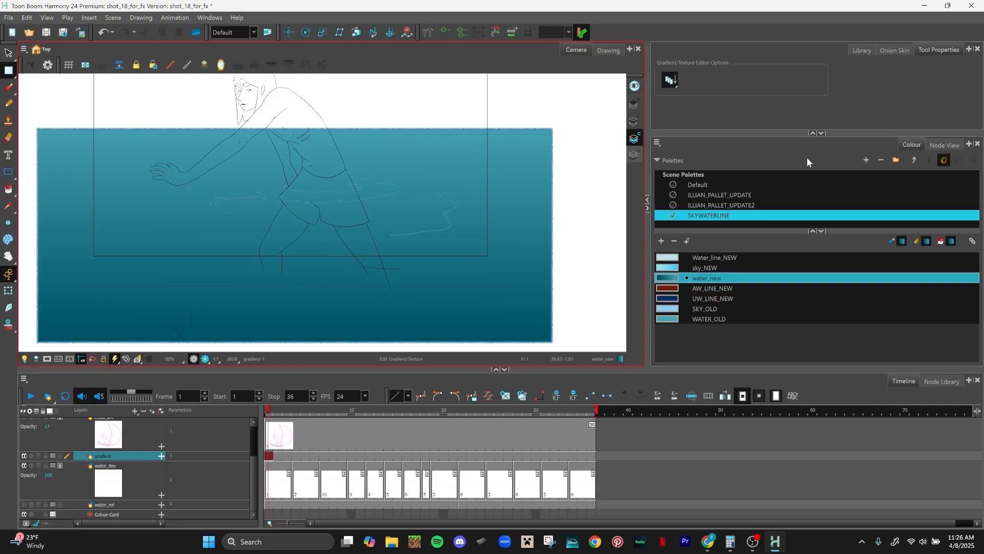
Step: Show the Node View and widen its area by narrowing the Camera view
{"action": "left_click", "coordinate": [945, 144]}
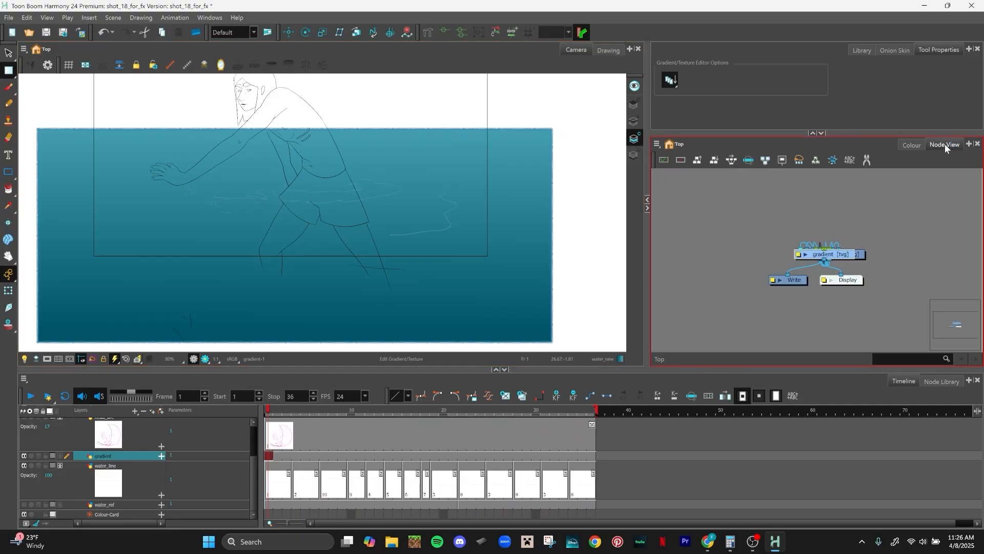
{"action": "left_click_drag", "start_coordinate": [911, 231], "coordinate": [883, 230]}
{"action": "left_click", "coordinate": [968, 145]}
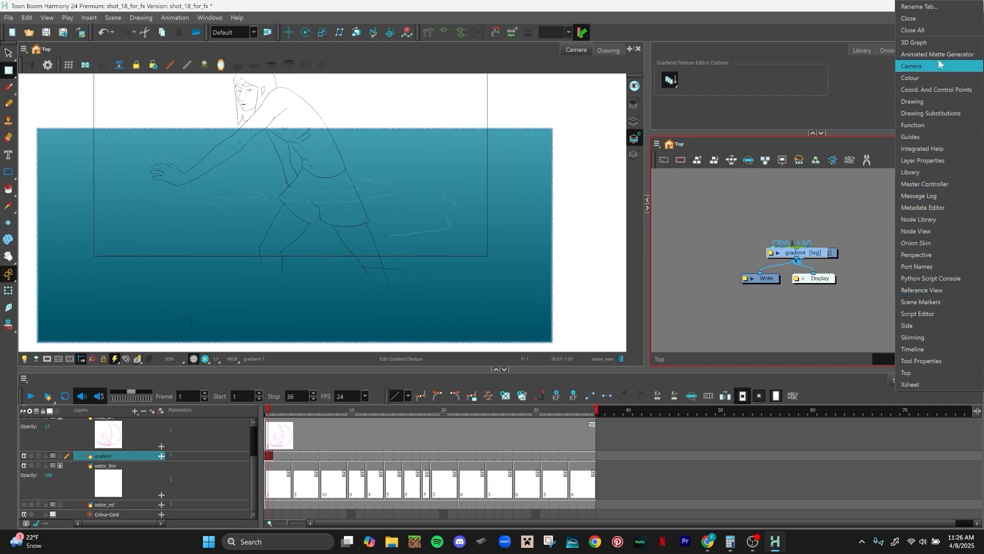
{"action": "left_click", "coordinate": [837, 198]}
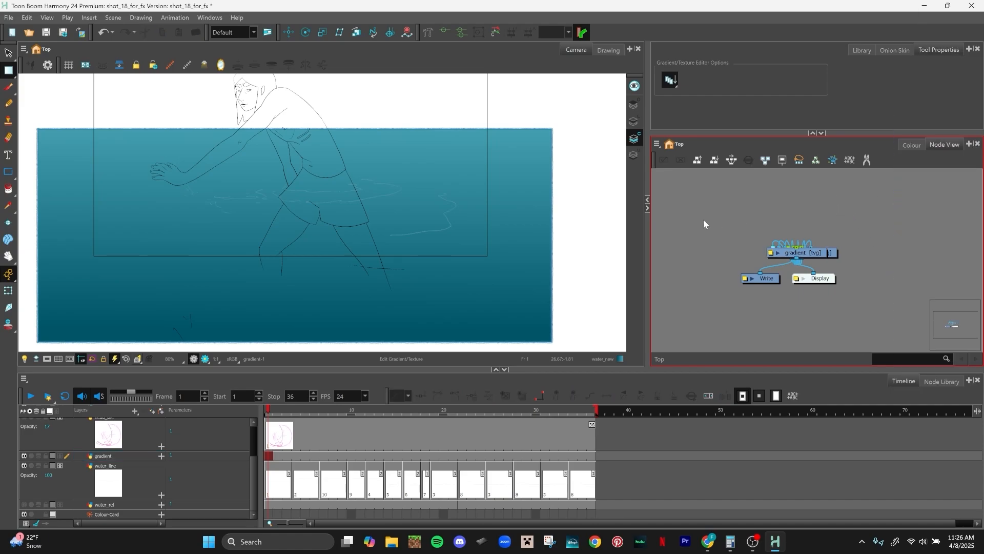
{"action": "left_click_drag", "start_coordinate": [648, 248], "coordinate": [565, 252]}
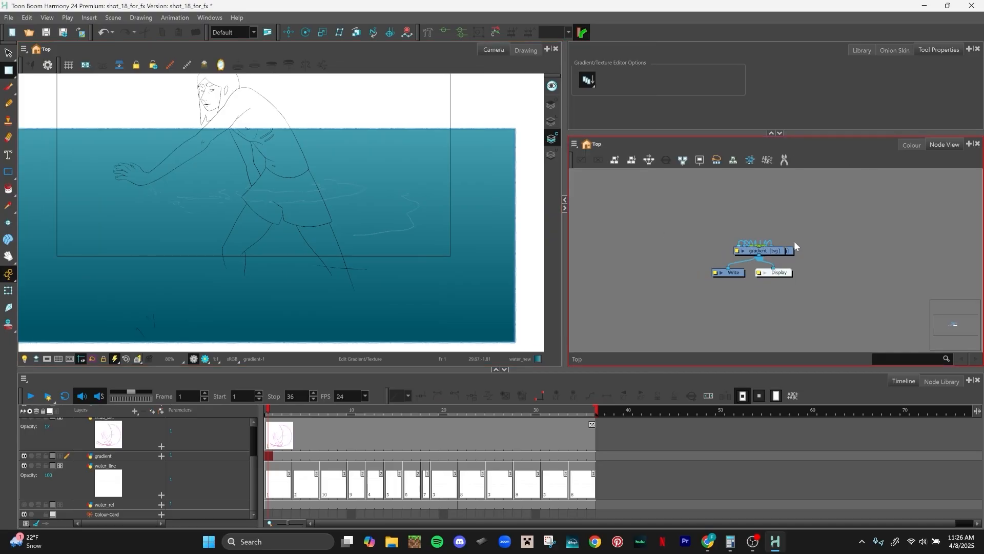
Step: Examine the overlapping nodes of the scene alongside the matching layers in the timeline
{"action": "scroll", "coordinate": [821, 247], "scroll_direction": "down", "scroll_amount": 3}
{"action": "scroll", "coordinate": [827, 231], "scroll_direction": "up", "scroll_amount": 2}
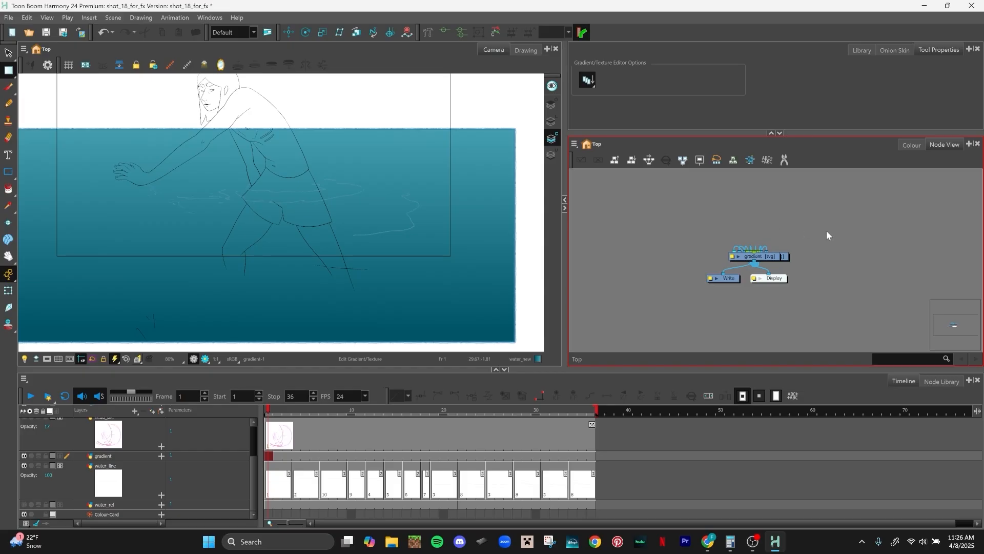
{"action": "scroll", "coordinate": [816, 241], "scroll_direction": "up", "scroll_amount": 3}
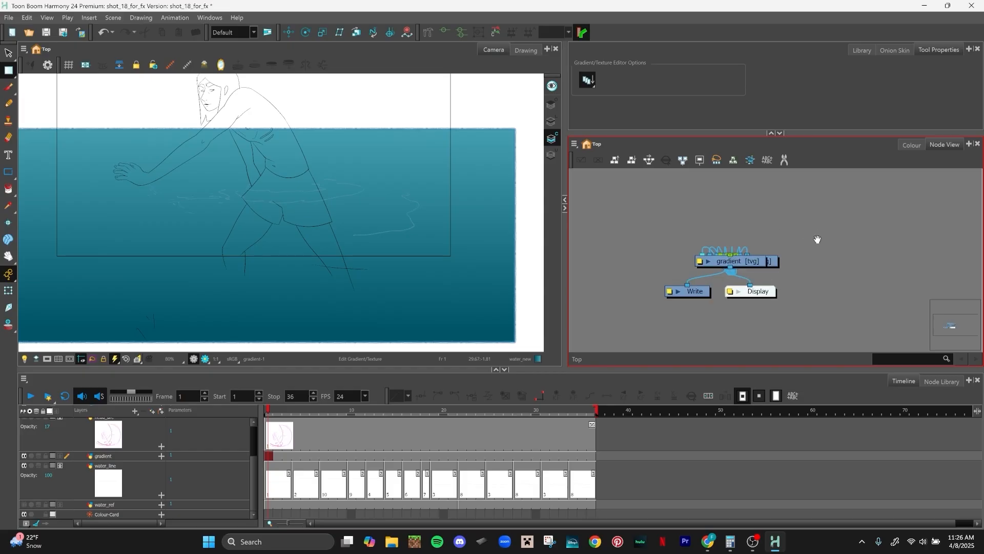
{"action": "mouse_move", "coordinate": [818, 240]}
{"action": "left_mouse_down"}
{"action": "mouse_move", "coordinate": [857, 224]}
{"action": "mouse_move", "coordinate": [816, 255]}
{"action": "left_mouse_up"}
{"action": "scroll", "coordinate": [814, 227], "scroll_direction": "down", "scroll_amount": 5}
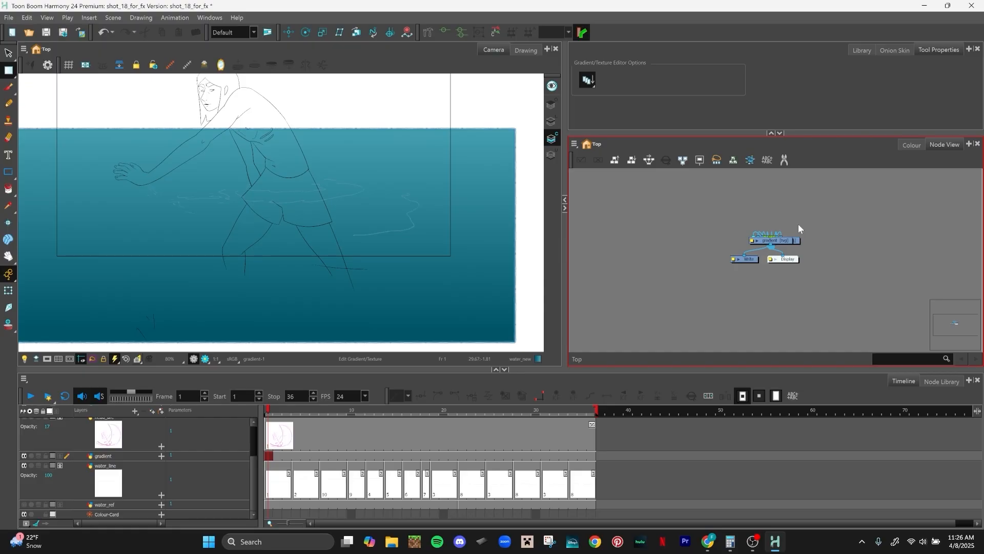
{"action": "scroll", "coordinate": [247, 459], "scroll_direction": "up", "scroll_amount": 3}
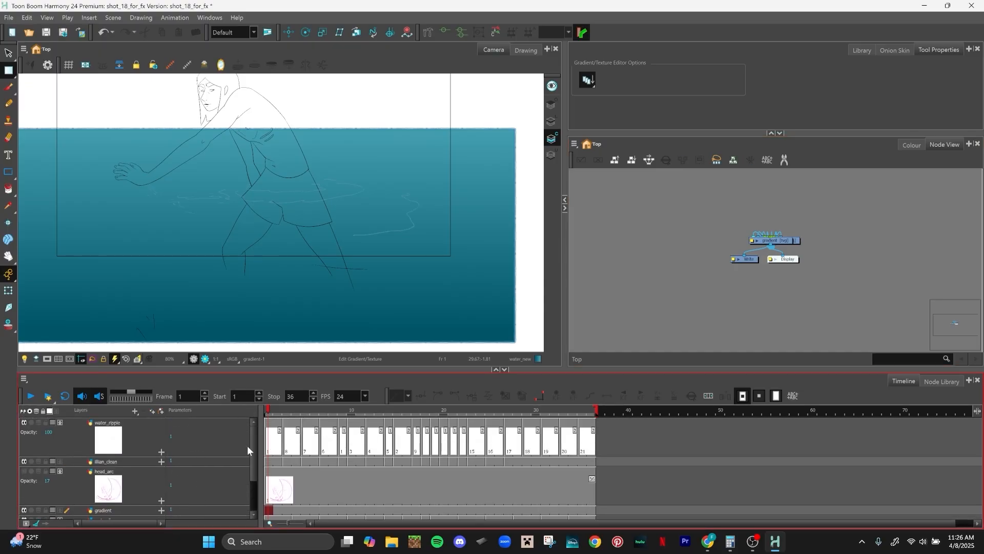
{"action": "scroll", "coordinate": [250, 451], "scroll_direction": "down", "scroll_amount": 2}
{"action": "scroll", "coordinate": [248, 477], "scroll_direction": "up", "scroll_amount": 2}
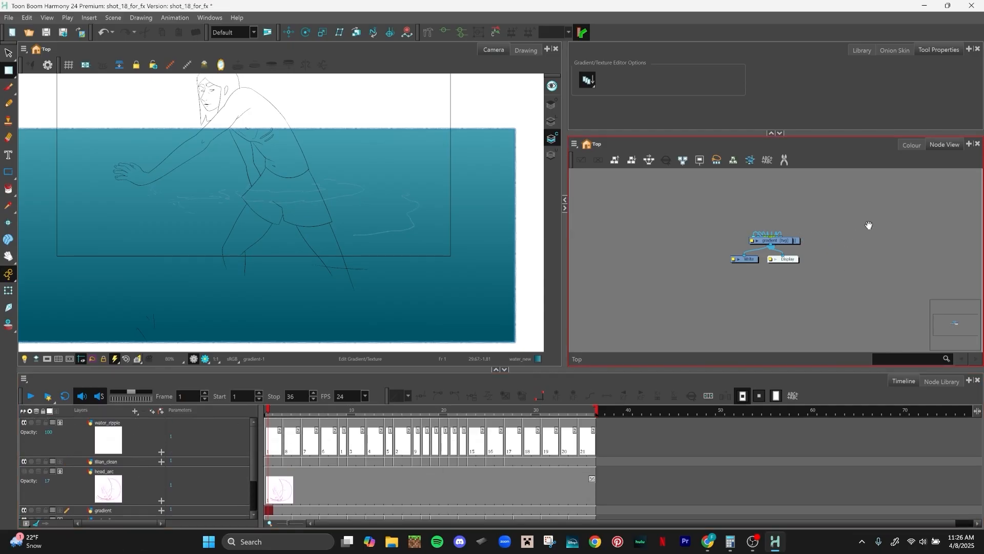
{"action": "scroll", "coordinate": [869, 226], "scroll_direction": "down", "scroll_amount": 2}
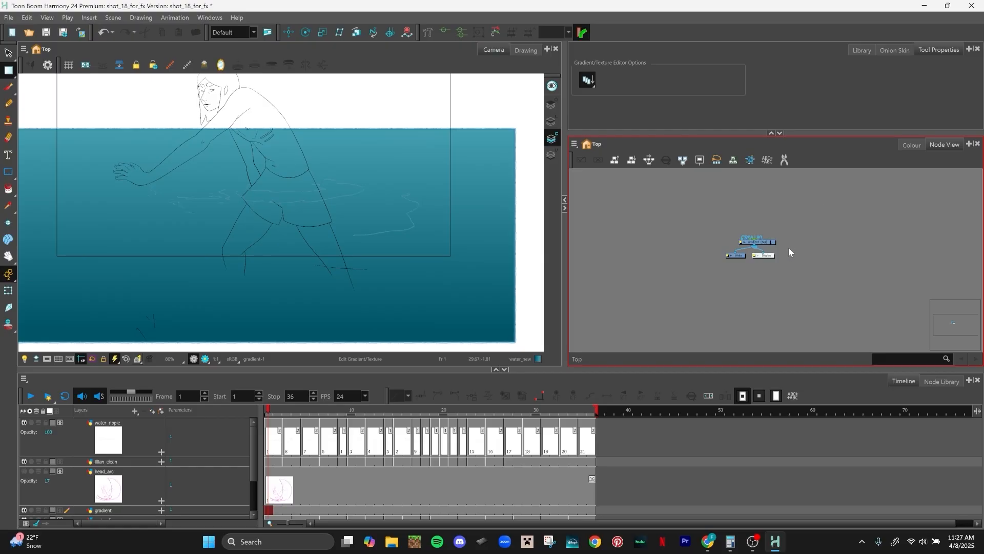
Step: Spread all the stacked nodes into a row with Align Nodes Horizontally
{"action": "left_click_drag", "start_coordinate": [792, 247], "coordinate": [706, 189]}
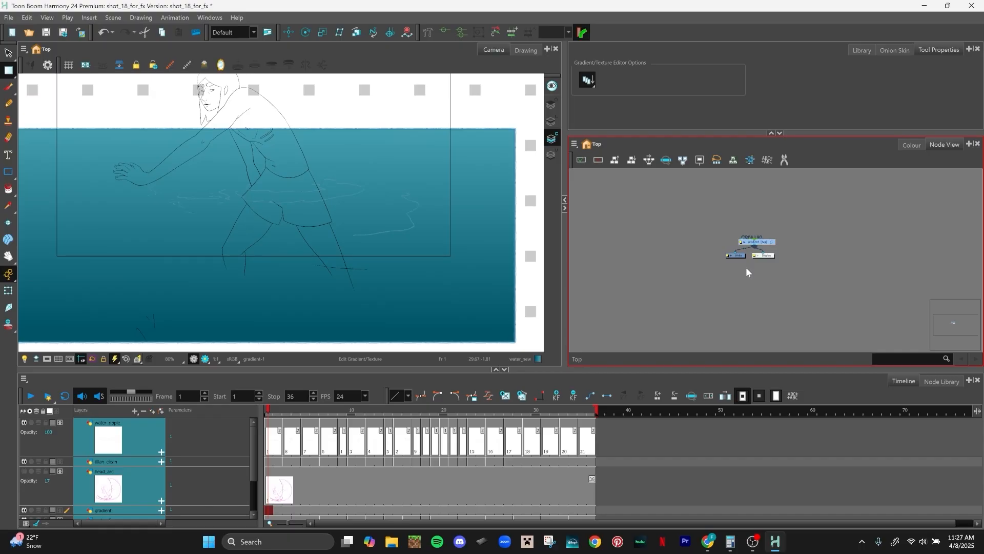
{"action": "left_click", "coordinate": [650, 160]}
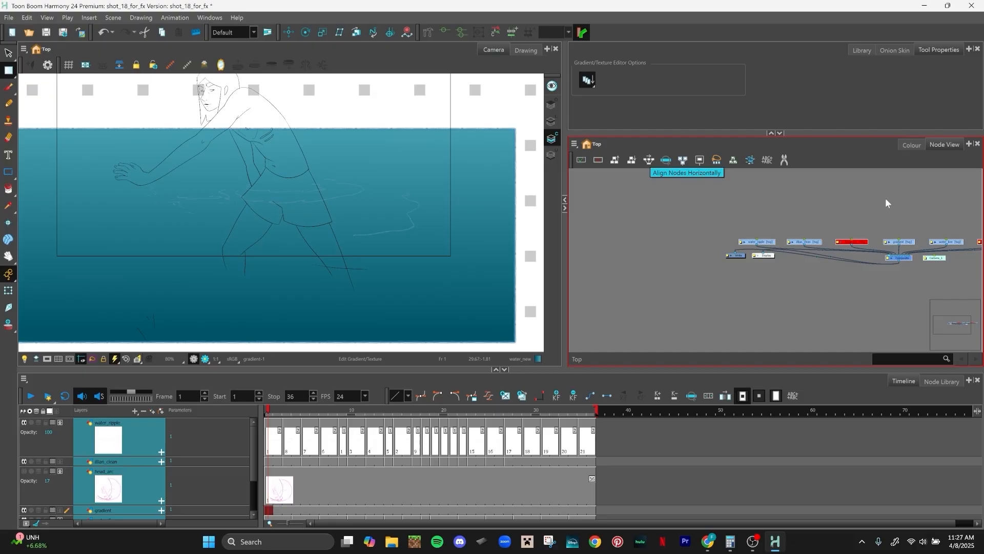
{"action": "left_click_drag", "start_coordinate": [762, 245], "coordinate": [819, 247]}
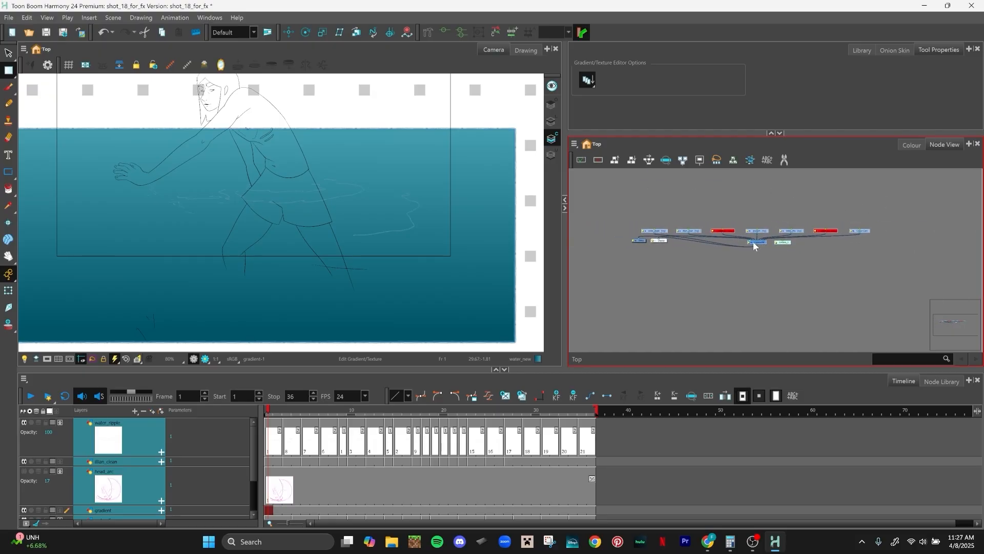
Step: Place the Write and Display nodes side by side below the Composite node
{"action": "left_click_drag", "start_coordinate": [755, 241], "coordinate": [707, 252]}
{"action": "left_click", "coordinate": [692, 211]}
{"action": "left_click_drag", "start_coordinate": [750, 216], "coordinate": [828, 245]}
{"action": "scroll", "coordinate": [828, 244], "scroll_direction": "up", "scroll_amount": 1}
{"action": "scroll", "coordinate": [829, 245], "scroll_direction": "up", "scroll_amount": 2}
Step: Pull the unconnected camera node away from the network and delete it
{"action": "left_click_drag", "start_coordinate": [767, 244], "coordinate": [855, 250]}
{"action": "scroll", "coordinate": [830, 253], "scroll_direction": "down", "scroll_amount": 1}
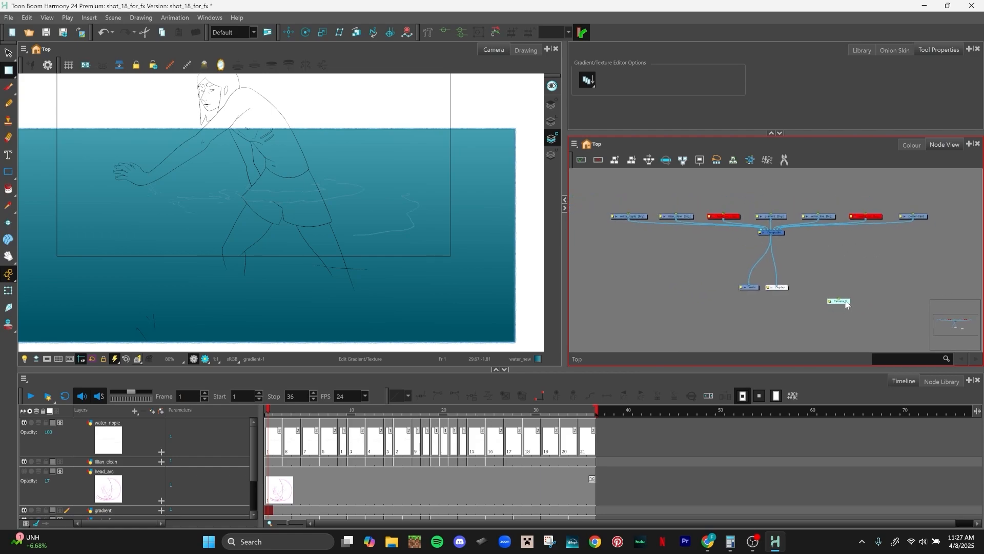
{"action": "key", "text": "Delete"}
Step: Enlarge the Node View in width and height by shrinking the Camera view and Tool Properties areas
{"action": "scroll", "coordinate": [821, 266], "scroll_direction": "up", "scroll_amount": 2}
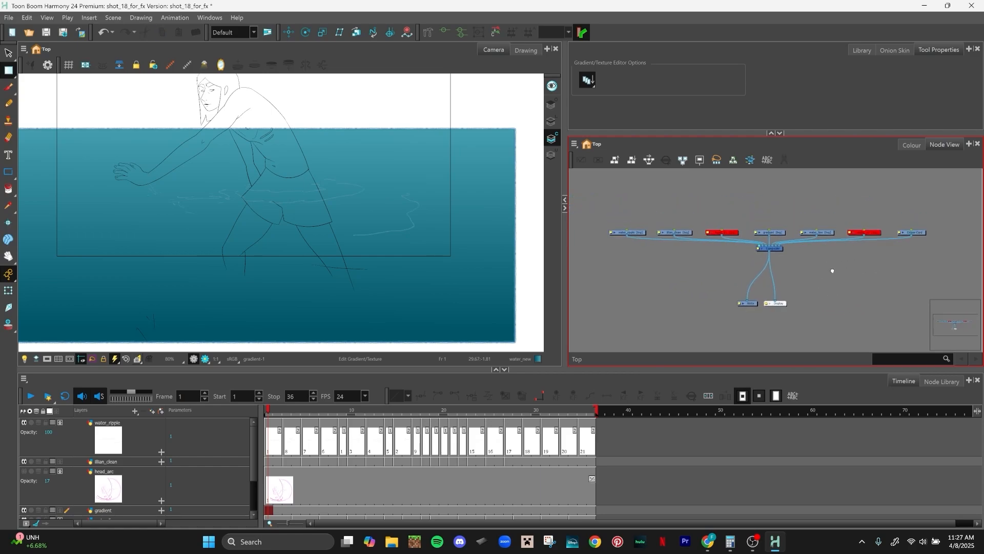
{"action": "scroll", "coordinate": [823, 266], "scroll_direction": "up", "scroll_amount": 2}
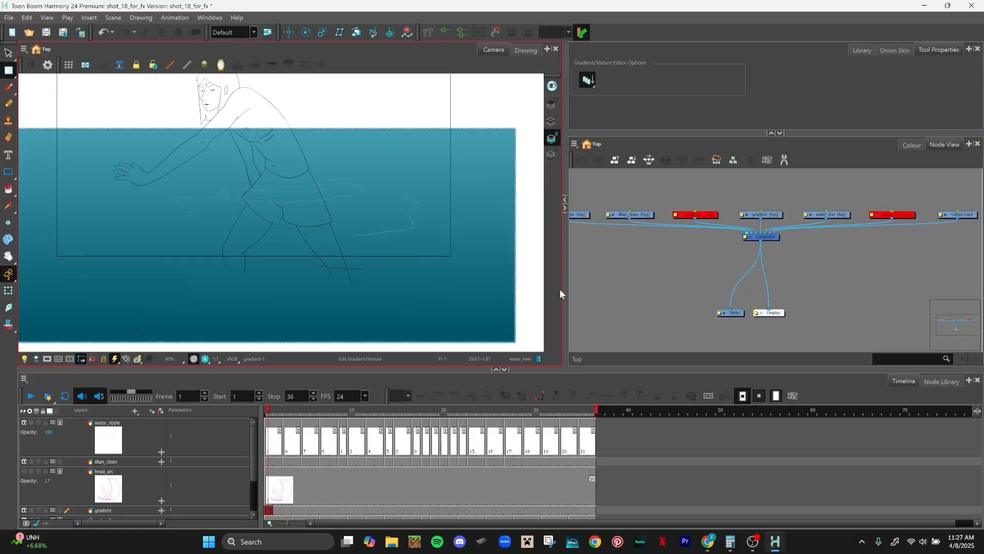
{"action": "left_click_drag", "start_coordinate": [562, 292], "coordinate": [385, 308]}
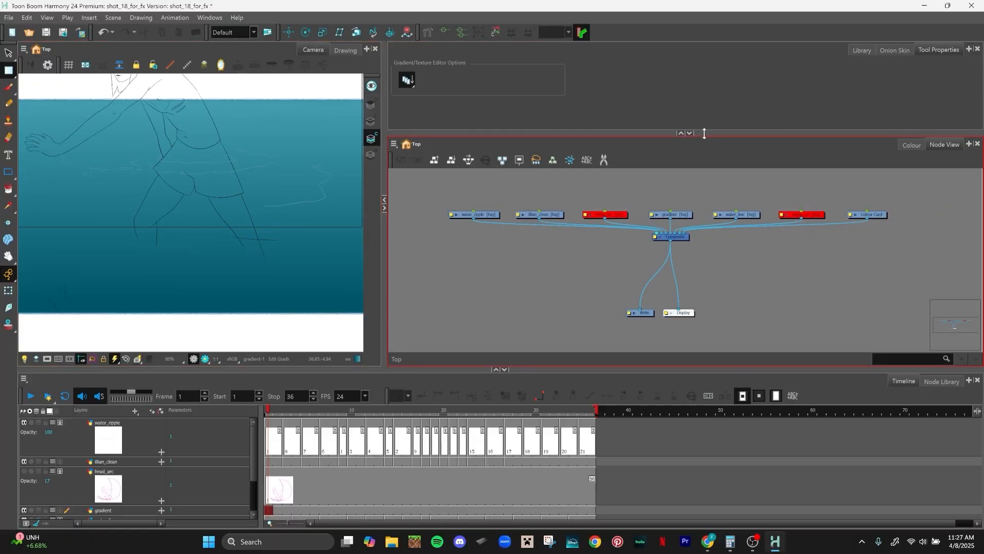
{"action": "left_click_drag", "start_coordinate": [715, 132], "coordinate": [717, 80]}
{"action": "scroll", "coordinate": [742, 242], "scroll_direction": "up", "scroll_amount": 3}
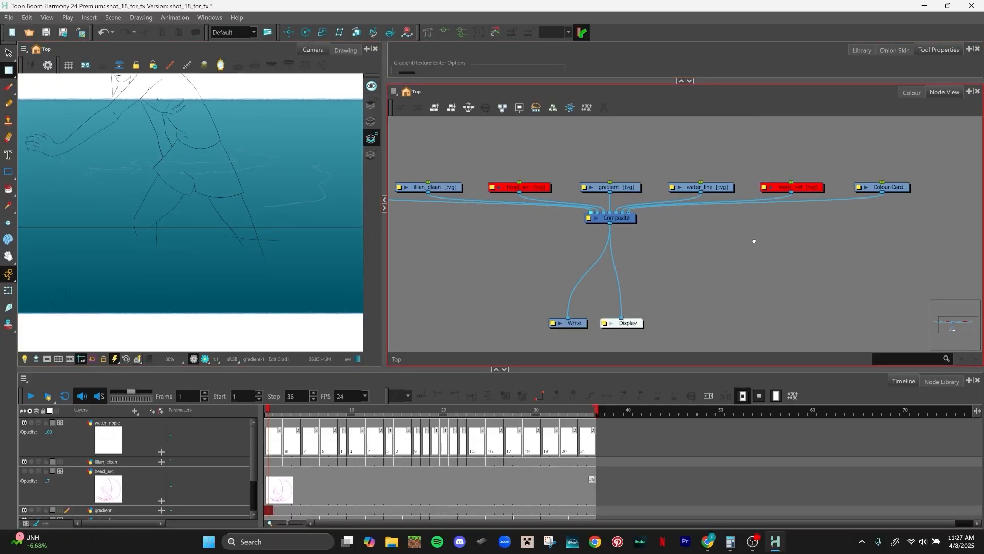
{"action": "scroll", "coordinate": [804, 242], "scroll_direction": "down", "scroll_amount": 3}
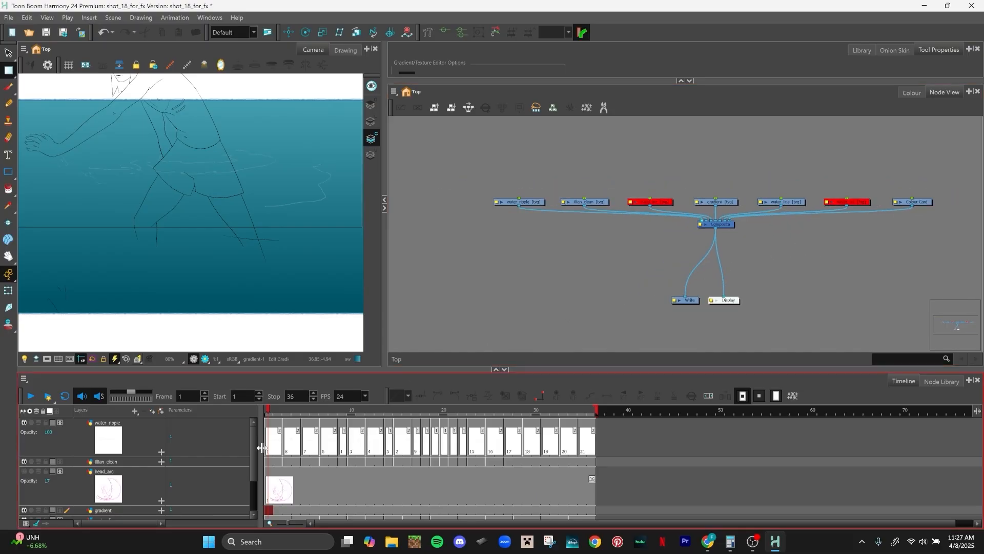
Step: Move the Composite node farther below the layer row and center it above the Write and Display nodes
{"action": "scroll", "coordinate": [254, 464], "scroll_direction": "down", "scroll_amount": 2}
{"action": "scroll", "coordinate": [249, 482], "scroll_direction": "up", "scroll_amount": 2}
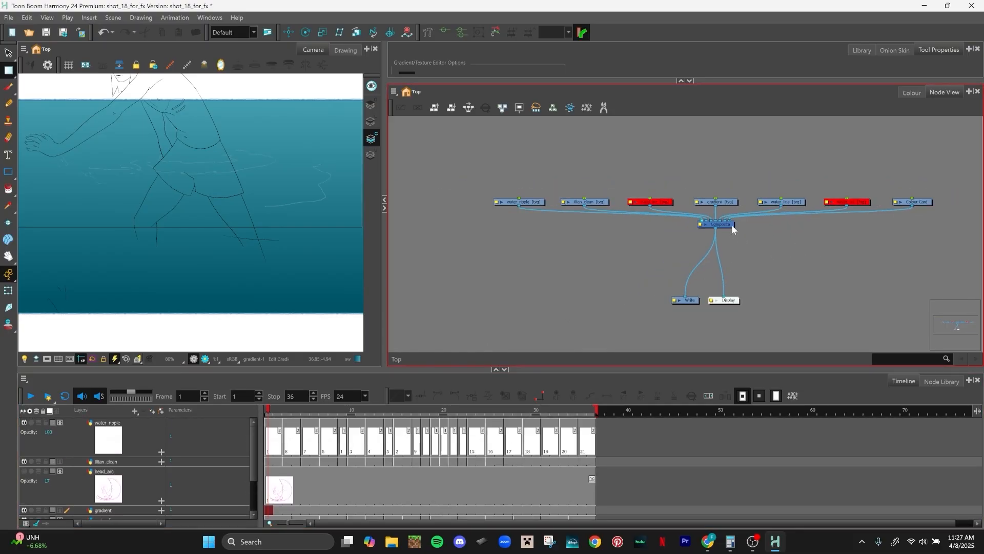
{"action": "left_click_drag", "start_coordinate": [731, 224], "coordinate": [696, 267]}
{"action": "scroll", "coordinate": [717, 265], "scroll_direction": "up", "scroll_amount": 4}
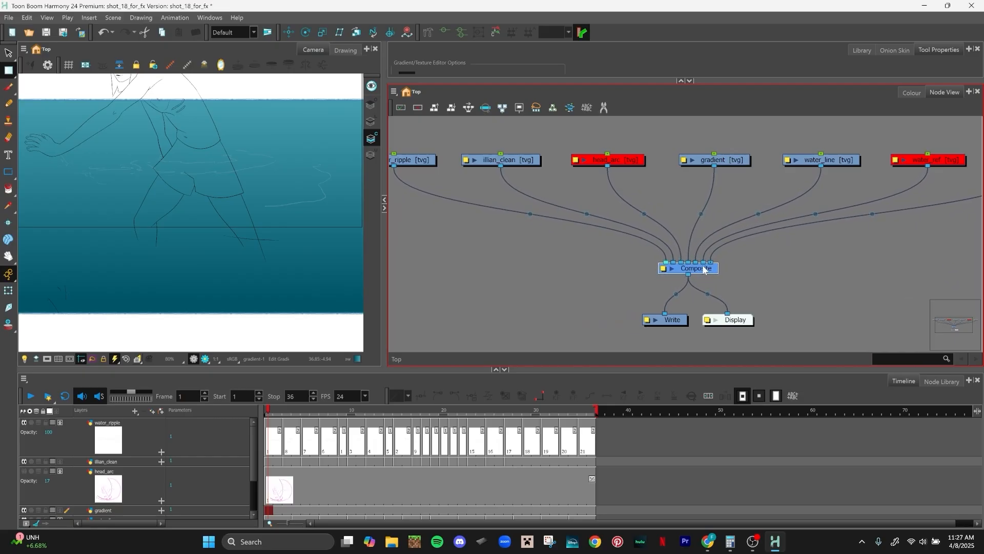
{"action": "left_click_drag", "start_coordinate": [741, 323], "coordinate": [735, 323]}
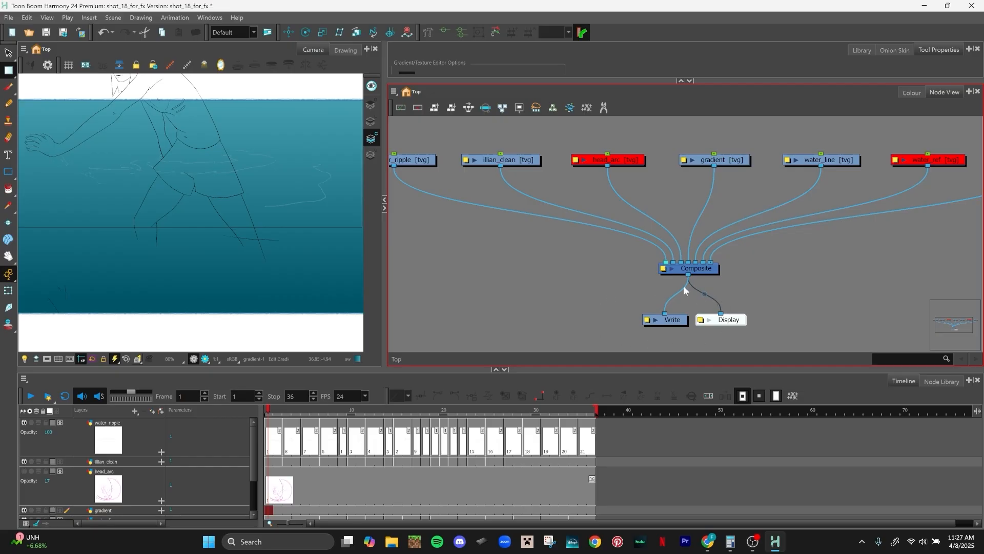
{"action": "left_click_drag", "start_coordinate": [712, 268], "coordinate": [689, 268]}
{"action": "left_click_drag", "start_coordinate": [736, 335], "coordinate": [714, 324]}
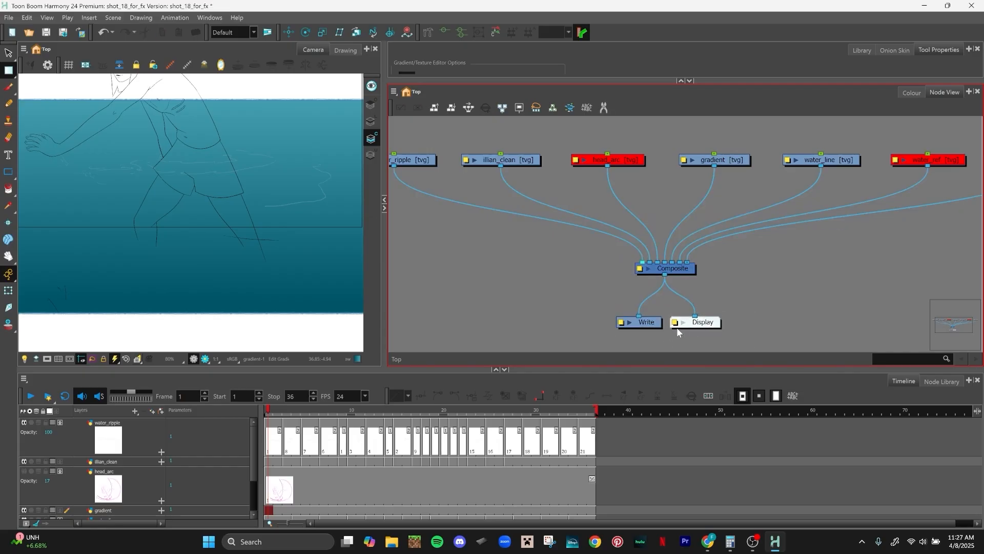
Step: Select the head_arc node and toggle its layer's visibility to check how disabled layers appear in the network
{"action": "left_click_drag", "start_coordinate": [272, 410], "coordinate": [229, 415]}
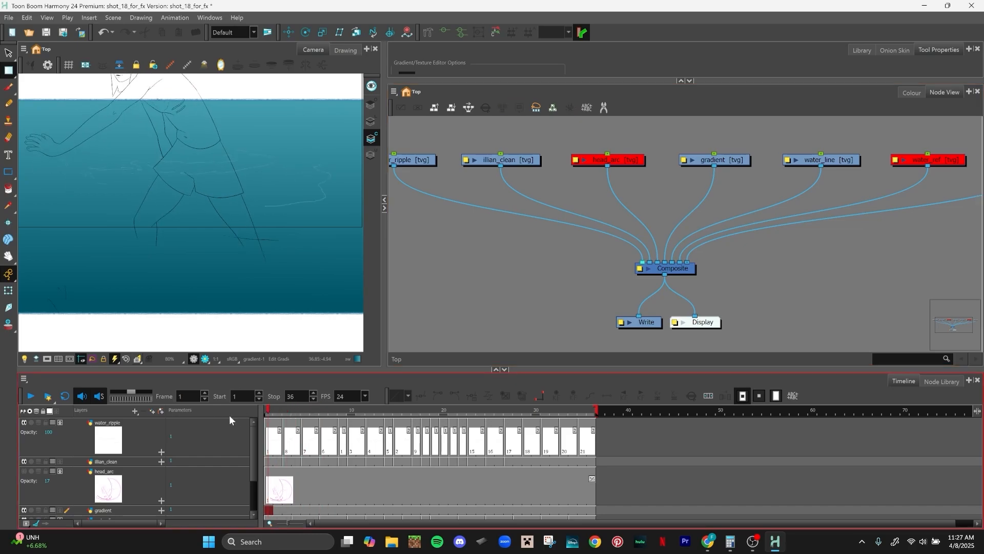
{"action": "scroll", "coordinate": [727, 251], "scroll_direction": "down", "scroll_amount": 1}
{"action": "left_click_drag", "start_coordinate": [786, 248], "coordinate": [762, 246]}
{"action": "scroll", "coordinate": [763, 247], "scroll_direction": "down", "scroll_amount": 1}
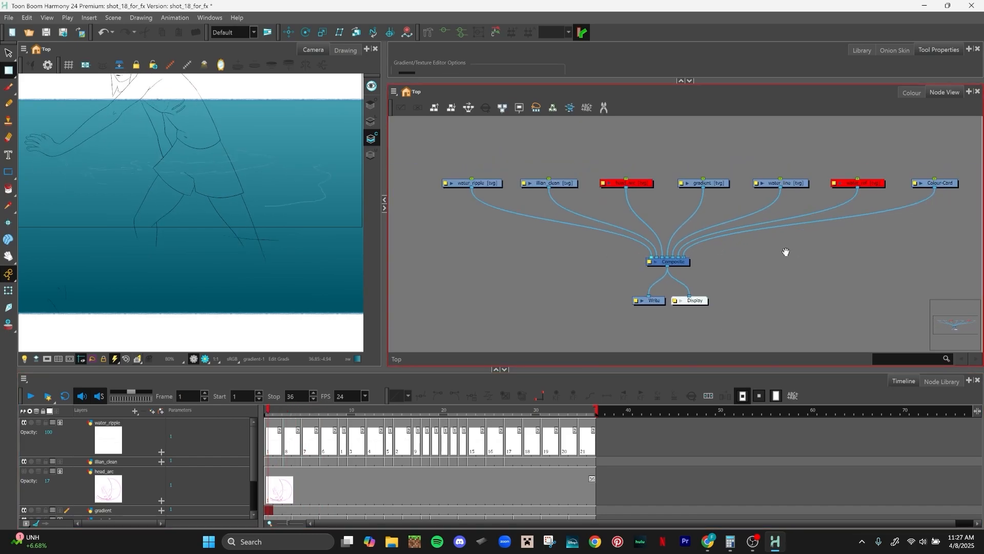
{"action": "scroll", "coordinate": [785, 252], "scroll_direction": "up", "scroll_amount": 1}
{"action": "left_click", "coordinate": [604, 182]}
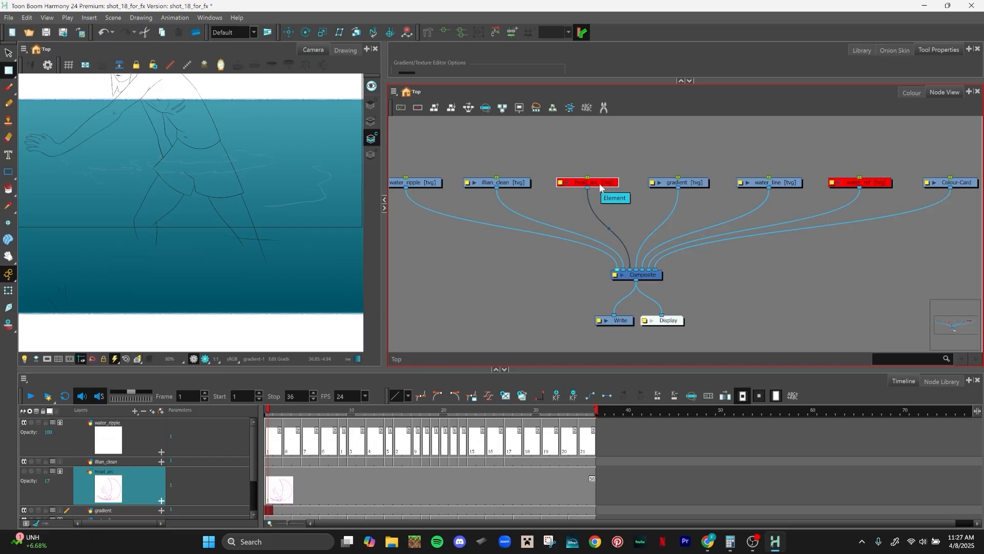
{"action": "left_click", "coordinate": [24, 471]}
{"action": "left_click", "coordinate": [24, 470]}
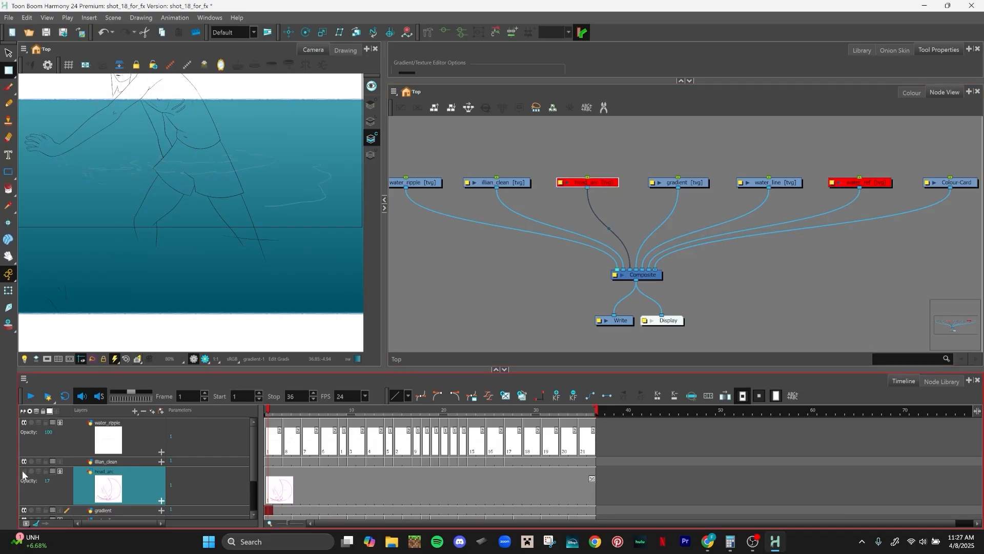
{"action": "left_click", "coordinate": [23, 470]}
{"action": "left_click", "coordinate": [23, 470]}
Step: Delete the disabled water_ref and head_arc layers from the scene
{"action": "left_click", "coordinate": [861, 182]}
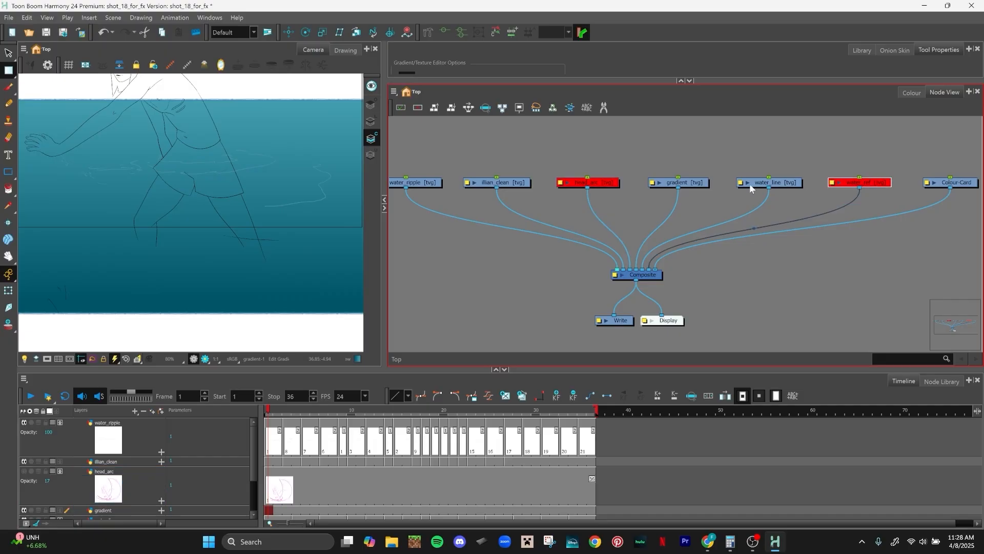
{"action": "left_click_drag", "start_coordinate": [254, 455], "coordinate": [254, 482]}
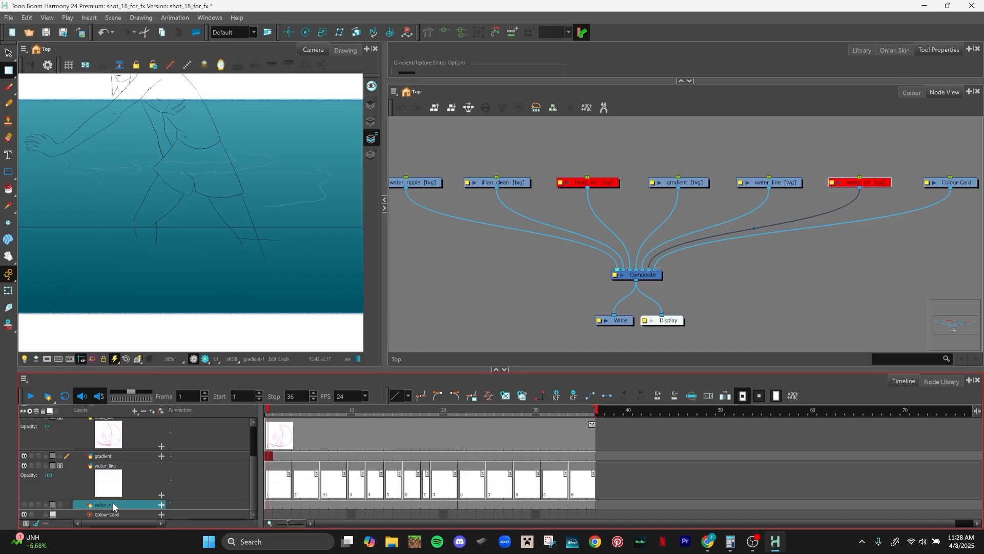
{"action": "right_click", "coordinate": [114, 506]}
{"action": "left_click", "coordinate": [131, 200]}
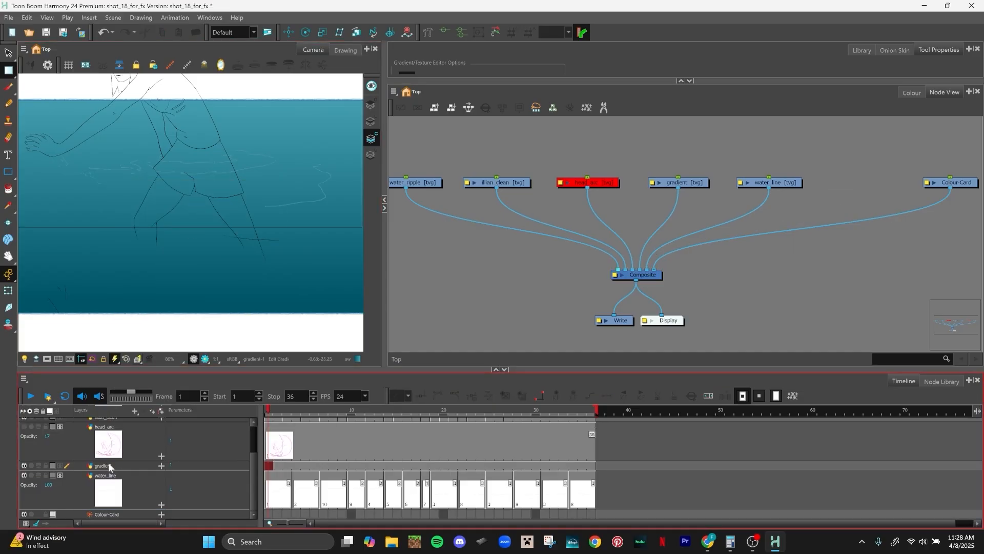
{"action": "left_click", "coordinate": [122, 438]}
{"action": "right_click", "coordinate": [137, 437]}
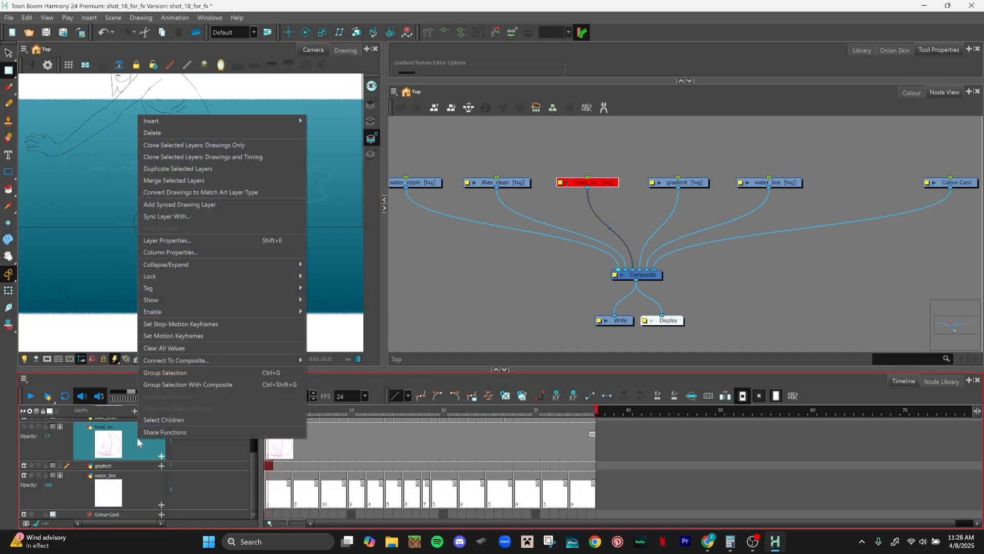
{"action": "left_click", "coordinate": [221, 132]}
Step: Close the gaps in the layer row by moving the gradient, water_line and Colour-Card nodes toward illian_clean
{"action": "scroll", "coordinate": [783, 226], "scroll_direction": "down", "scroll_amount": 5}
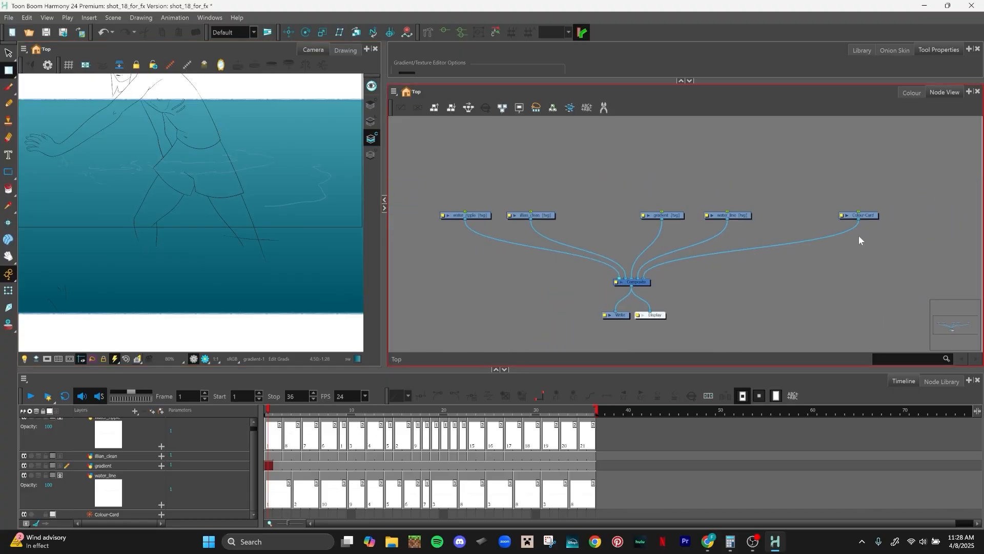
{"action": "left_click_drag", "start_coordinate": [625, 194], "coordinate": [497, 193]}
{"action": "left_click_drag", "start_coordinate": [899, 236], "coordinate": [660, 177]}
{"action": "left_click_drag", "start_coordinate": [746, 219], "coordinate": [683, 219]}
{"action": "left_click", "coordinate": [816, 229]}
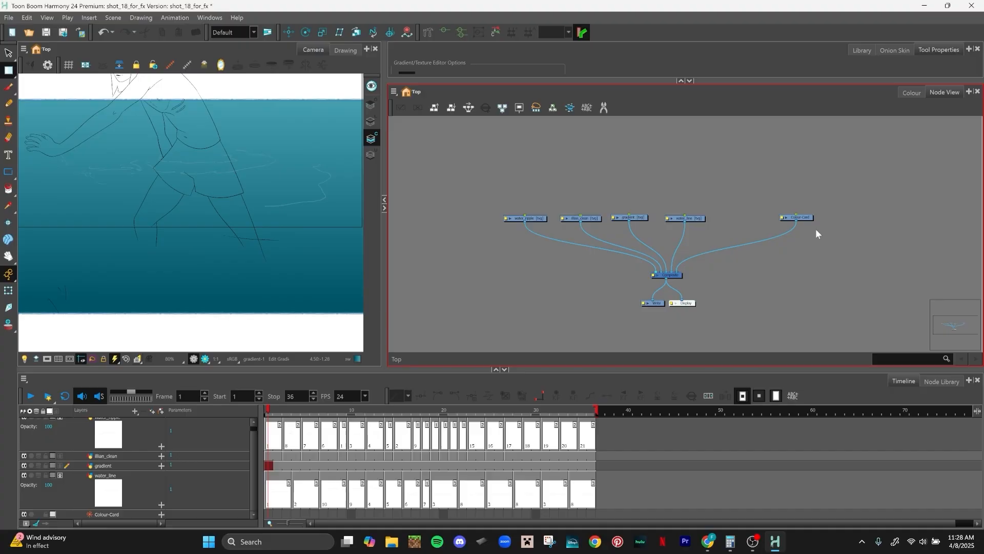
{"action": "left_click", "coordinate": [810, 218]}
{"action": "left_click_drag", "start_coordinate": [810, 218], "coordinate": [748, 219]}
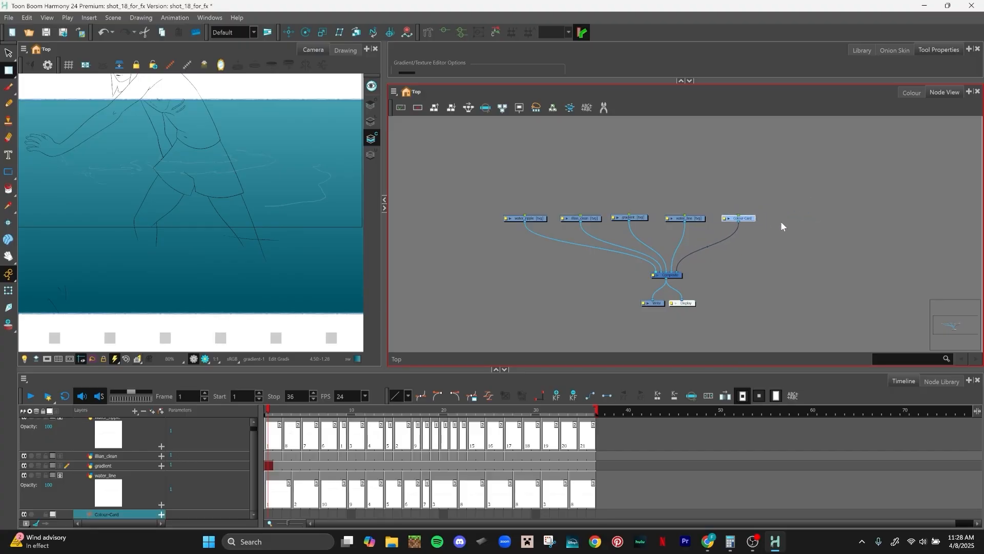
{"action": "left_click", "coordinate": [800, 223]}
{"action": "scroll", "coordinate": [800, 222], "scroll_direction": "up", "scroll_amount": 3}
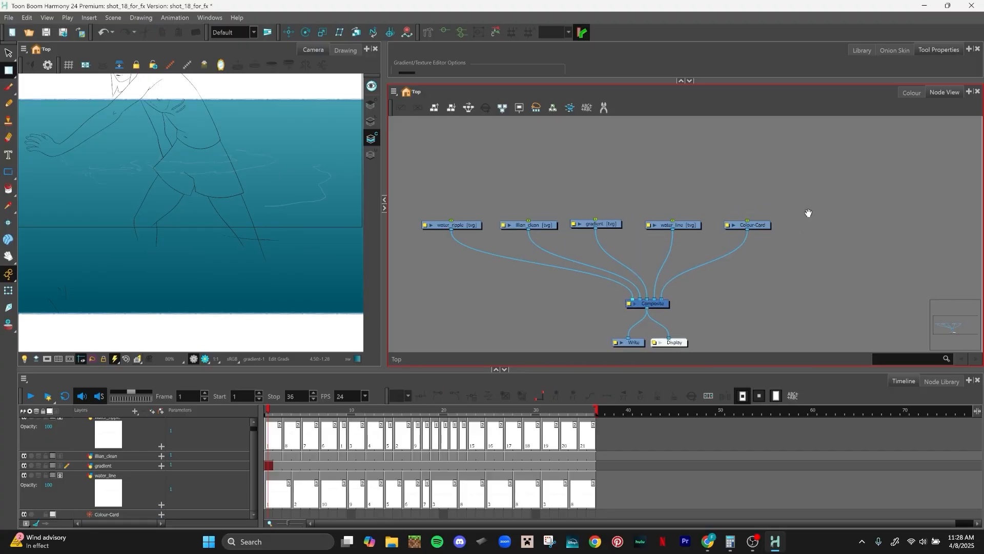
Step: Raise the gradient and water_line nodes side by side above the rest of the layer row
{"action": "left_click_drag", "start_coordinate": [808, 213], "coordinate": [822, 207]}
{"action": "left_click", "coordinate": [625, 217]}
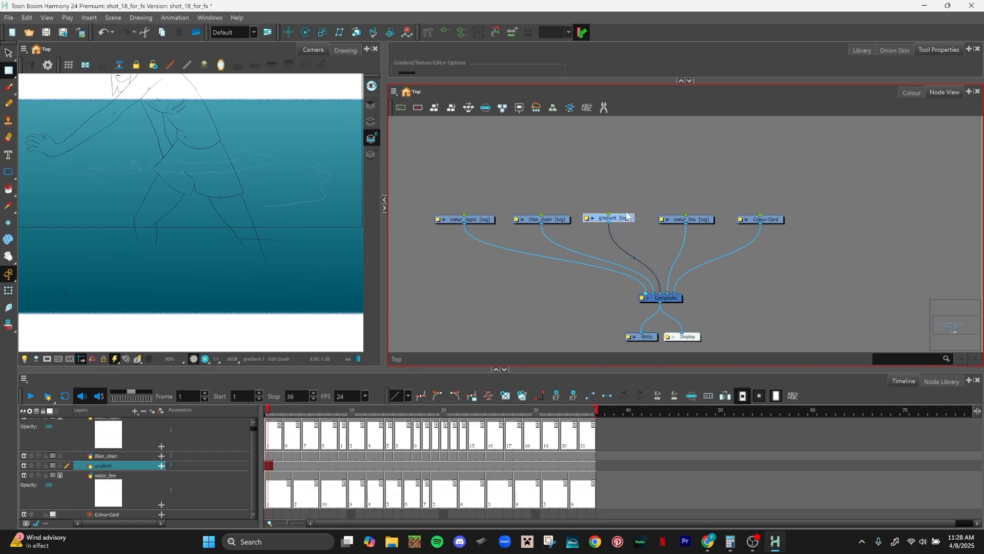
{"action": "left_click_drag", "start_coordinate": [627, 216], "coordinate": [621, 149]}
{"action": "mouse_move", "coordinate": [699, 169]}
{"action": "left_mouse_down"}
{"action": "mouse_move", "coordinate": [702, 232]}
{"action": "mouse_move", "coordinate": [694, 168]}
{"action": "mouse_move", "coordinate": [683, 170]}
{"action": "mouse_move", "coordinate": [691, 140]}
{"action": "mouse_move", "coordinate": [690, 172]}
{"action": "left_mouse_up"}
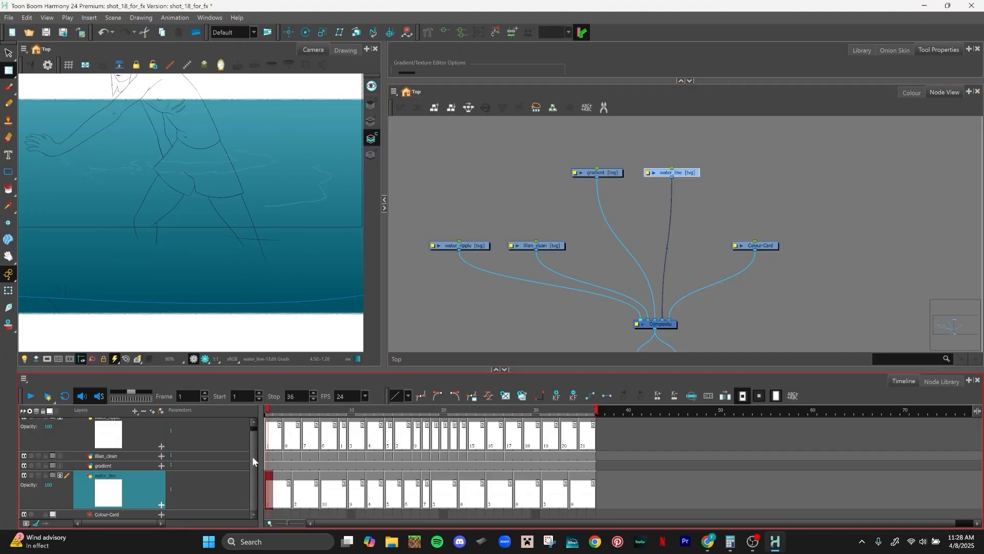
Step: Hide the gradient layer and bring the whole closed water_line outline into view around the camera frame
{"action": "left_click", "coordinate": [24, 464]}
{"action": "scroll", "coordinate": [316, 260], "scroll_direction": "down", "scroll_amount": 4}
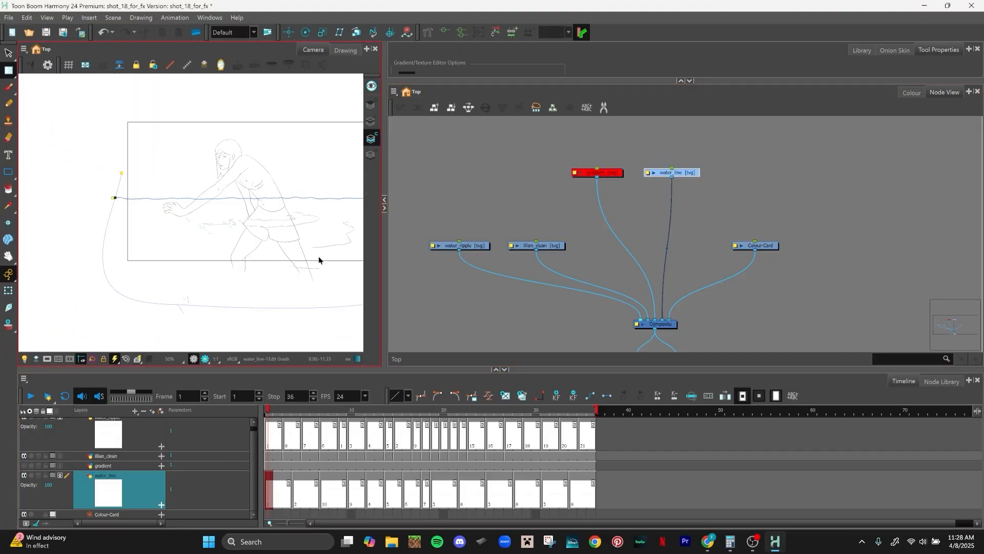
{"action": "left_click_drag", "start_coordinate": [259, 258], "coordinate": [279, 261]}
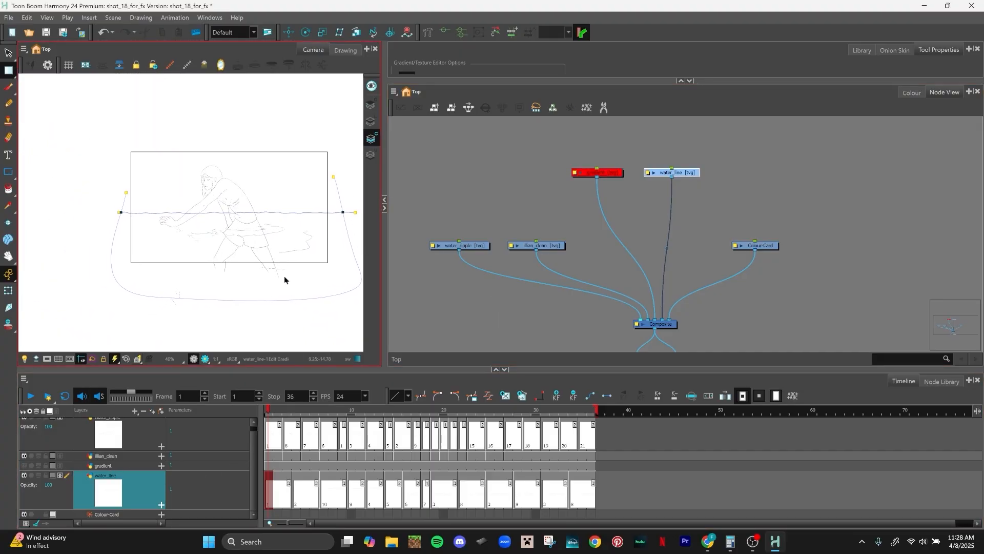
Step: Fill the first water_line drawing with the WATER_OLD colour from the SKYWATERLINE palette using the Paint tool
{"action": "left_click", "coordinate": [8, 188]}
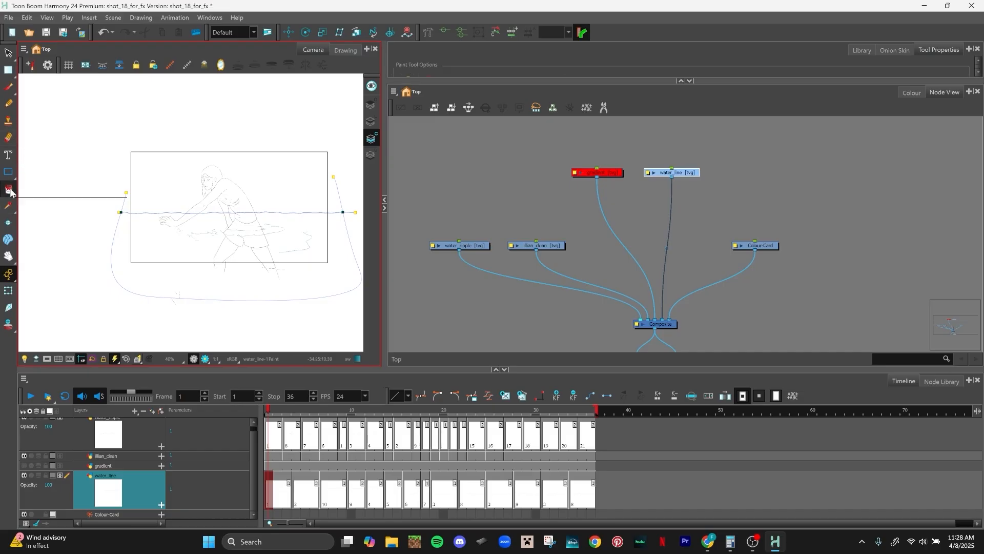
{"action": "left_click", "coordinate": [923, 46]}
{"action": "left_click", "coordinate": [913, 93]}
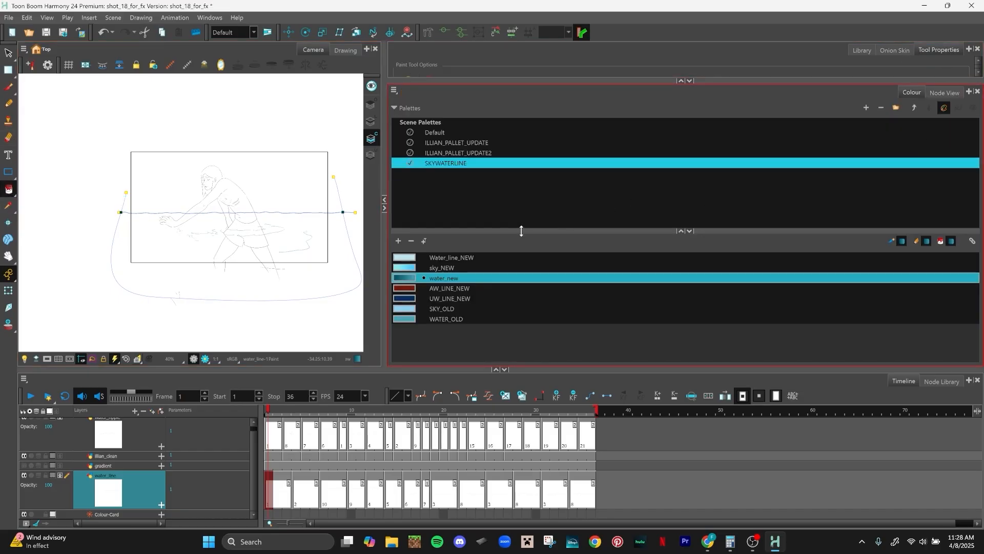
{"action": "left_click", "coordinate": [464, 268]}
{"action": "left_click", "coordinate": [461, 309]}
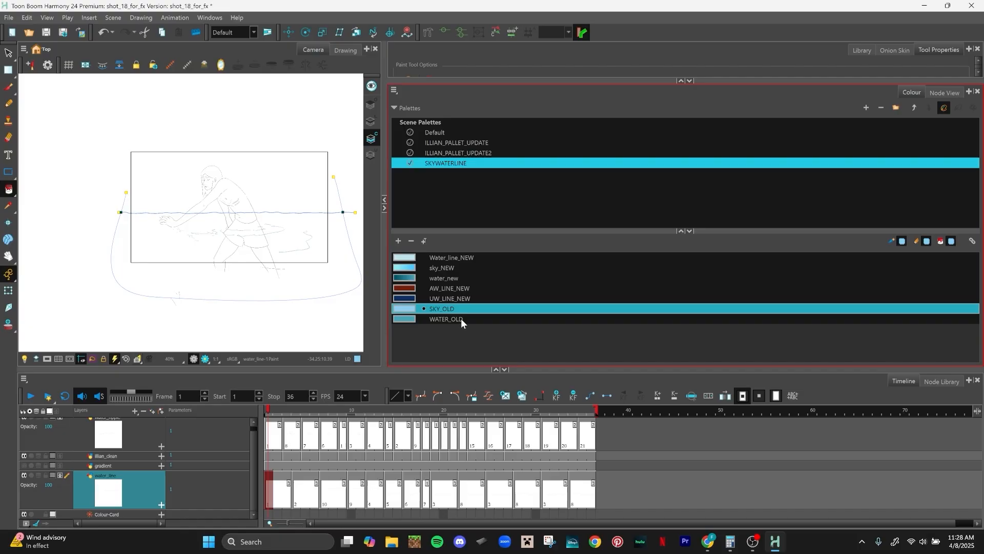
{"action": "left_click", "coordinate": [460, 318]}
{"action": "left_click", "coordinate": [277, 210]}
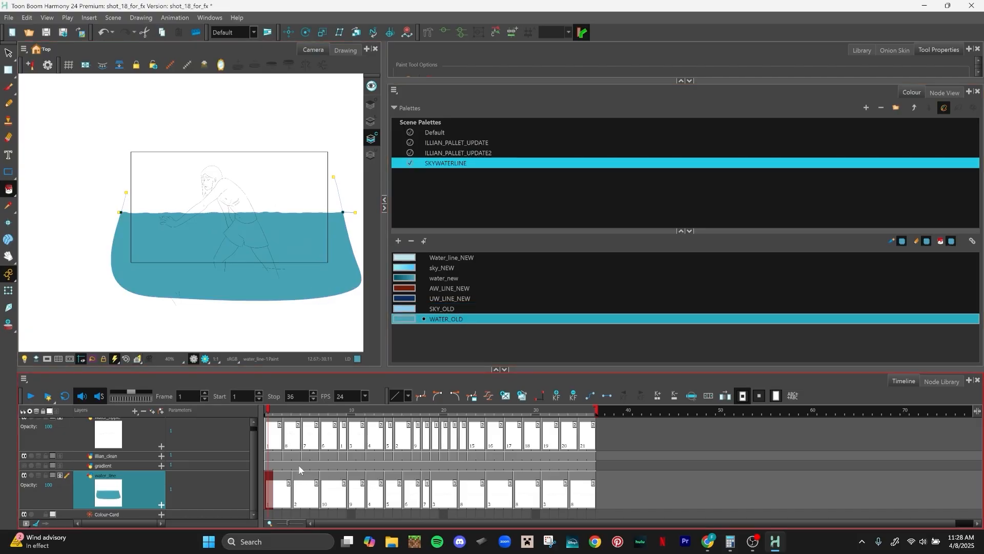
Step: Fill the next four water_line drawings, up to the one at frame 12, with WATER_OLD and flip back through them
{"action": "key", "text": "g"}
{"action": "left_click", "coordinate": [309, 275]}
{"action": "key", "text": "g"}
{"action": "left_click", "coordinate": [321, 293]}
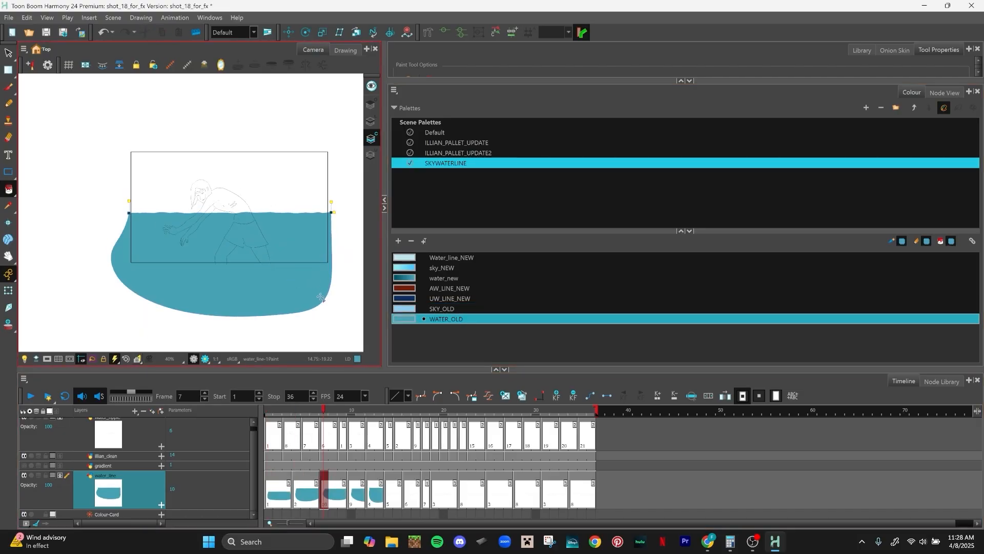
{"action": "key", "text": "g"}
{"action": "left_click", "coordinate": [325, 298]}
{"action": "key", "text": "g"}
{"action": "key", "text": "g"}
{"action": "key", "text": "g"}
{"action": "key", "text": "f"}
{"action": "key", "text": "f"}
{"action": "key", "text": "f"}
{"action": "key", "text": "f"}
{"action": "key", "text": "f"}
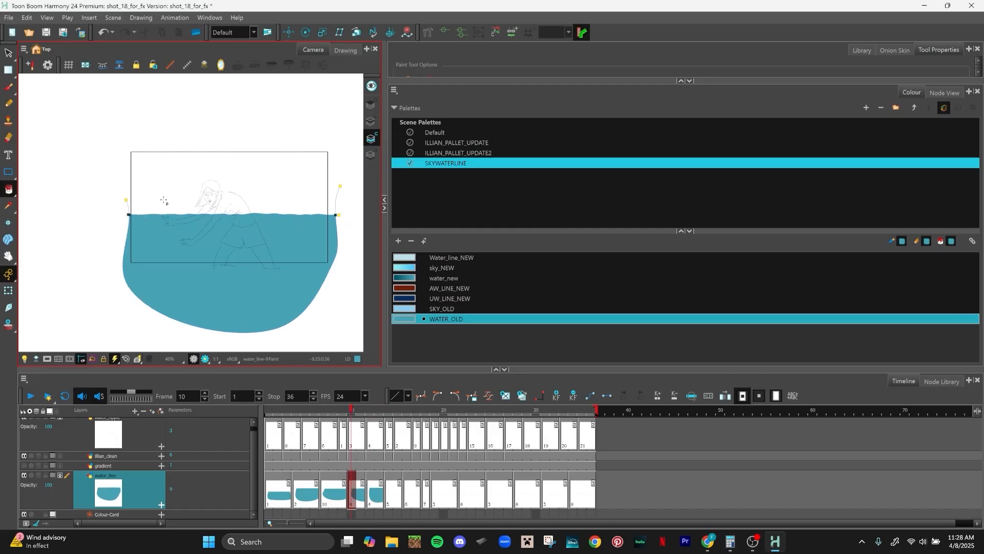
Step: Switch to the Select tool, enlarge the tool properties area and bring back the node network
{"action": "left_click", "coordinate": [13, 56]}
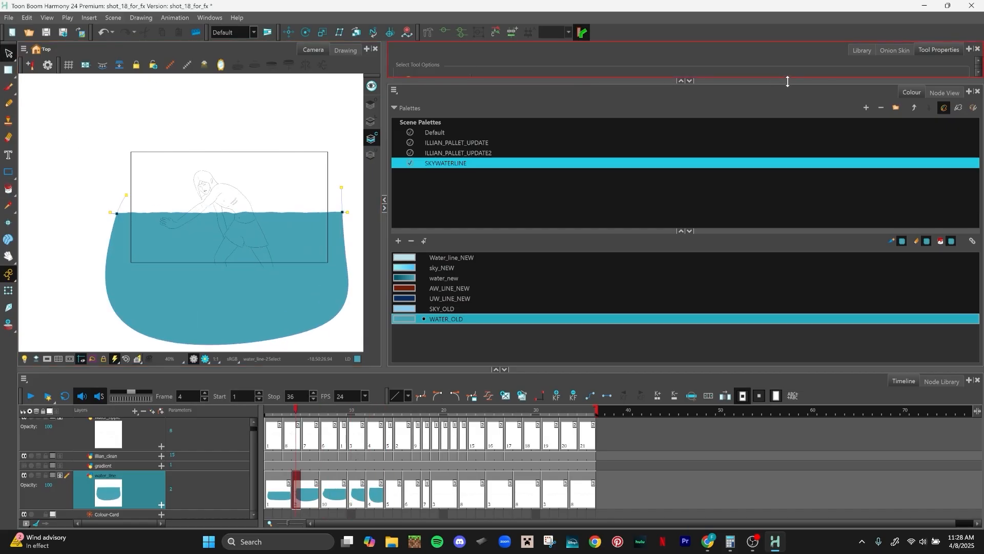
{"action": "left_click_drag", "start_coordinate": [789, 80], "coordinate": [758, 88]}
{"action": "key", "text": "ctrl+s"}
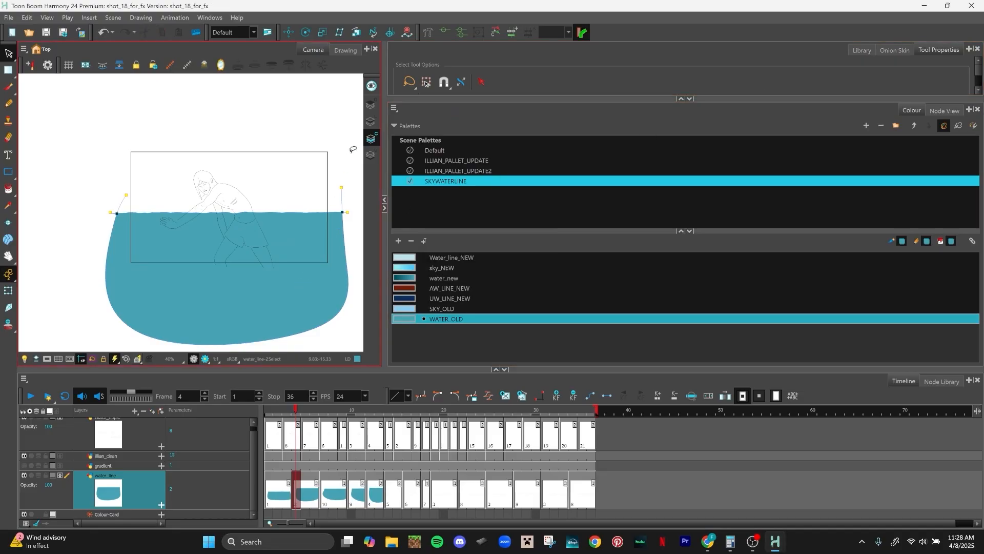
{"action": "scroll", "coordinate": [315, 241], "scroll_direction": "up", "scroll_amount": 2}
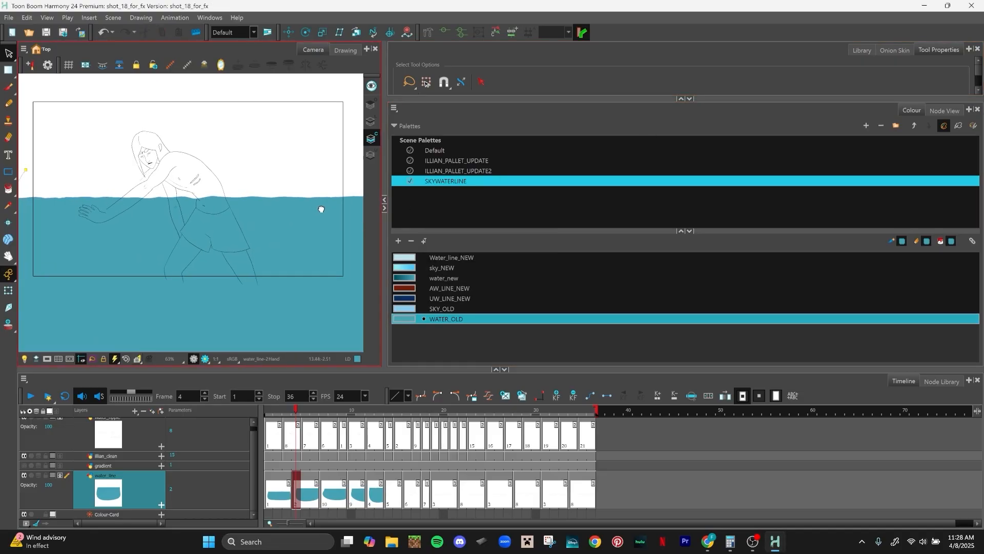
{"action": "scroll", "coordinate": [354, 216], "scroll_direction": "down", "scroll_amount": 2}
{"action": "left_click", "coordinate": [945, 111]}
{"action": "left_click_drag", "start_coordinate": [299, 206], "coordinate": [264, 199]}
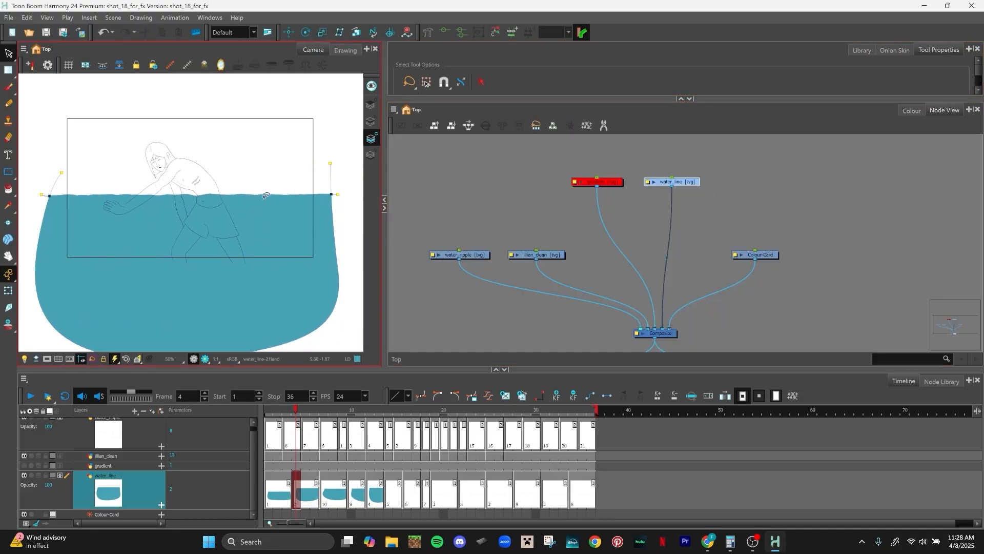
Step: Level the gradient and water_line nodes above the row and toggle the gradient layer's visibility to compare it with the water fill
{"action": "left_click_drag", "start_coordinate": [693, 182], "coordinate": [687, 205]}
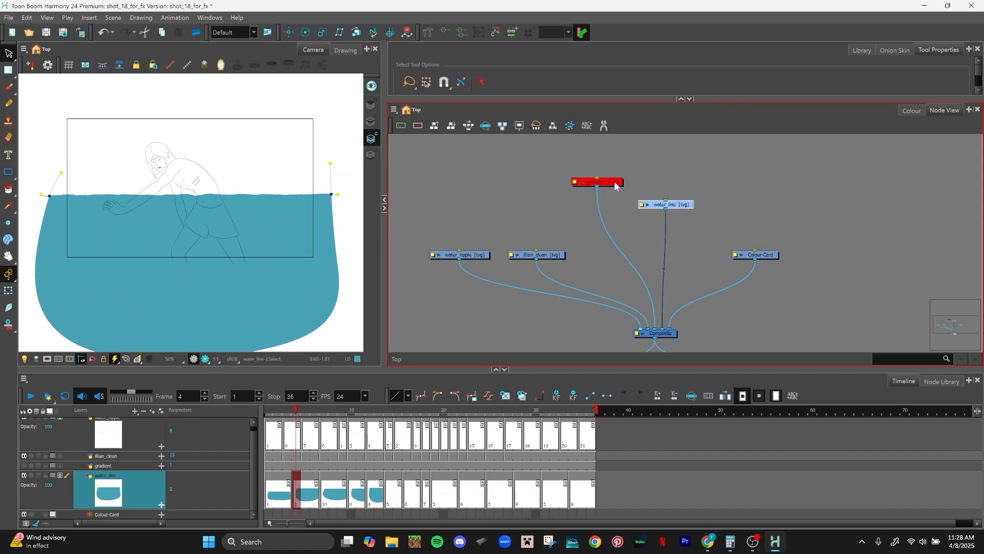
{"action": "left_click_drag", "start_coordinate": [614, 182], "coordinate": [605, 195]}
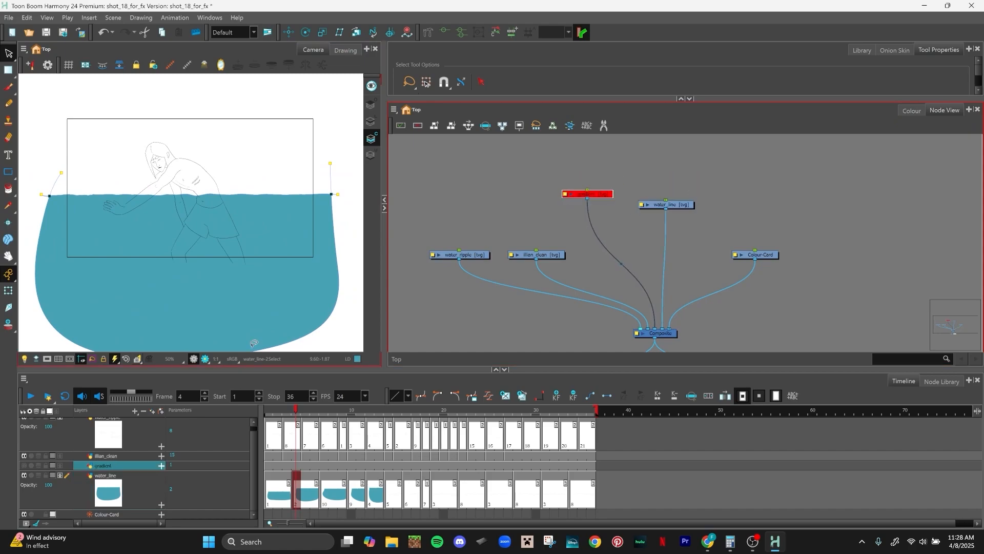
{"action": "left_click", "coordinate": [24, 466]}
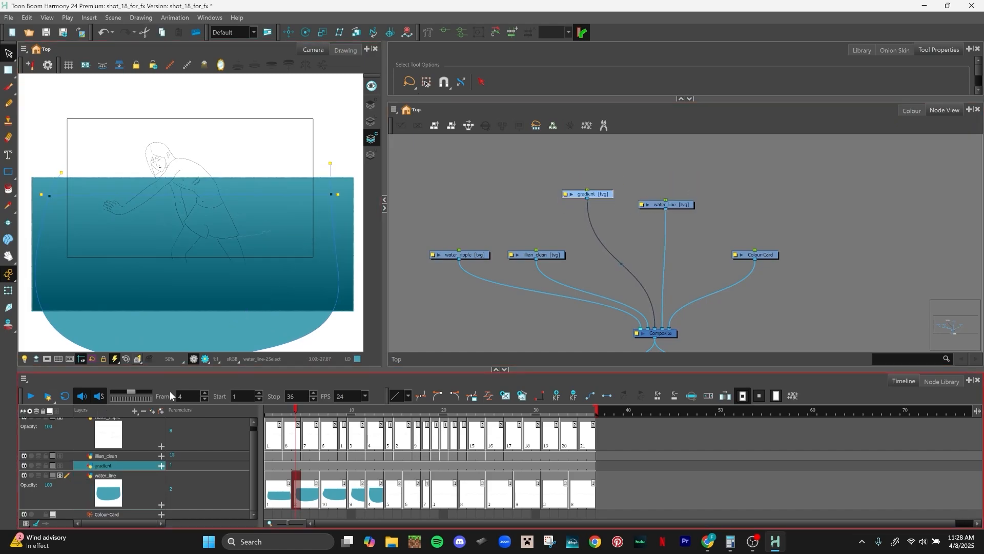
{"action": "left_click", "coordinate": [24, 464]}
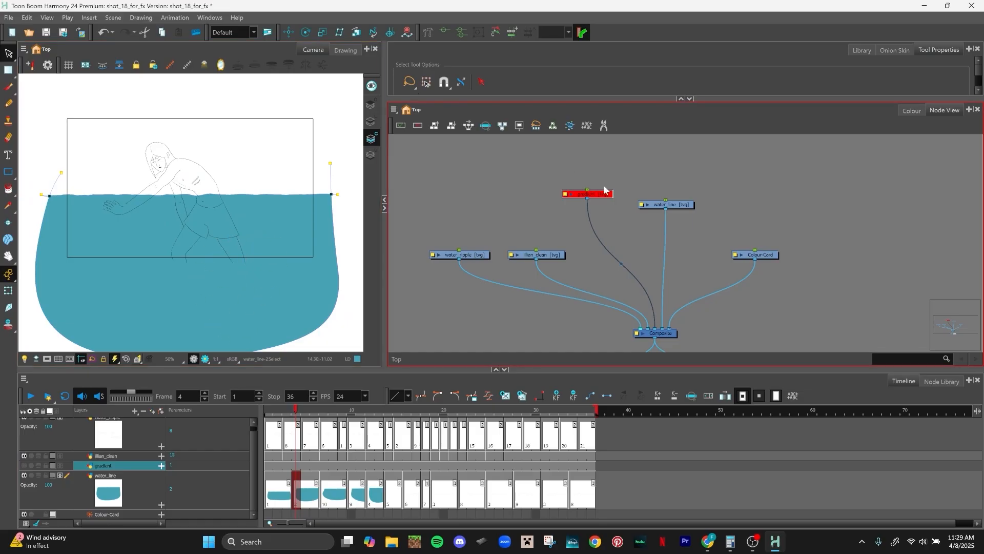
{"action": "left_click_drag", "start_coordinate": [604, 195], "coordinate": [608, 205]}
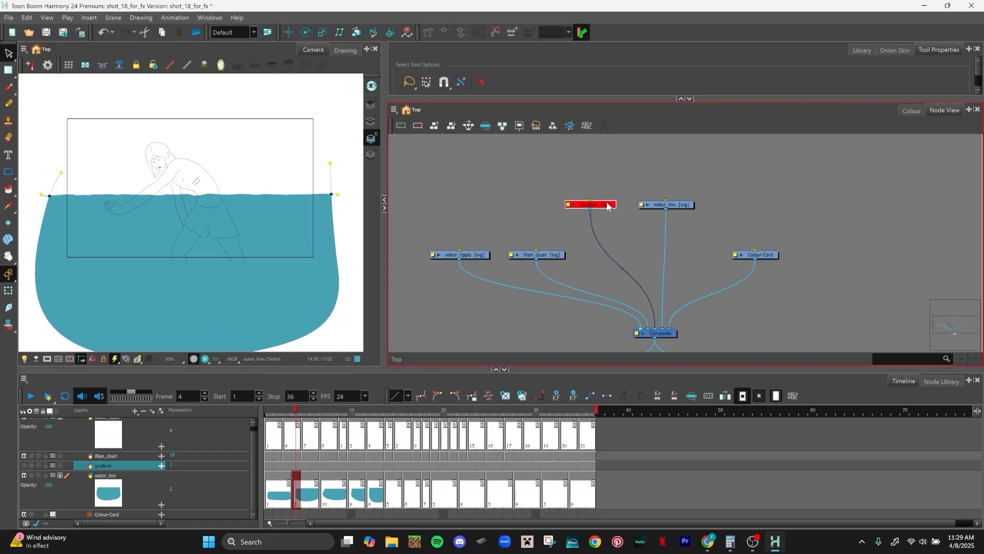
Step: Move the water_line node well above the gradient node to make room beneath it
{"action": "left_click_drag", "start_coordinate": [687, 204], "coordinate": [624, 179]}
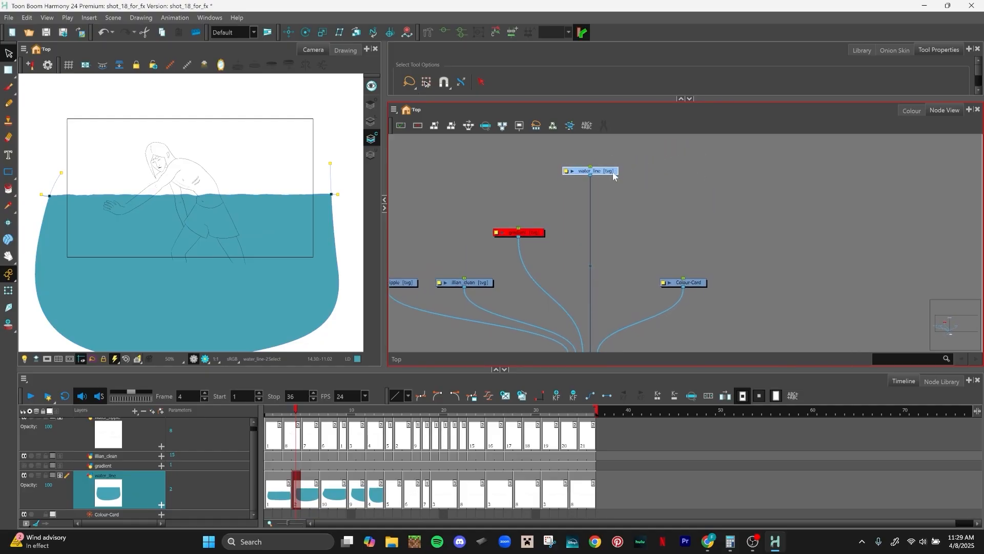
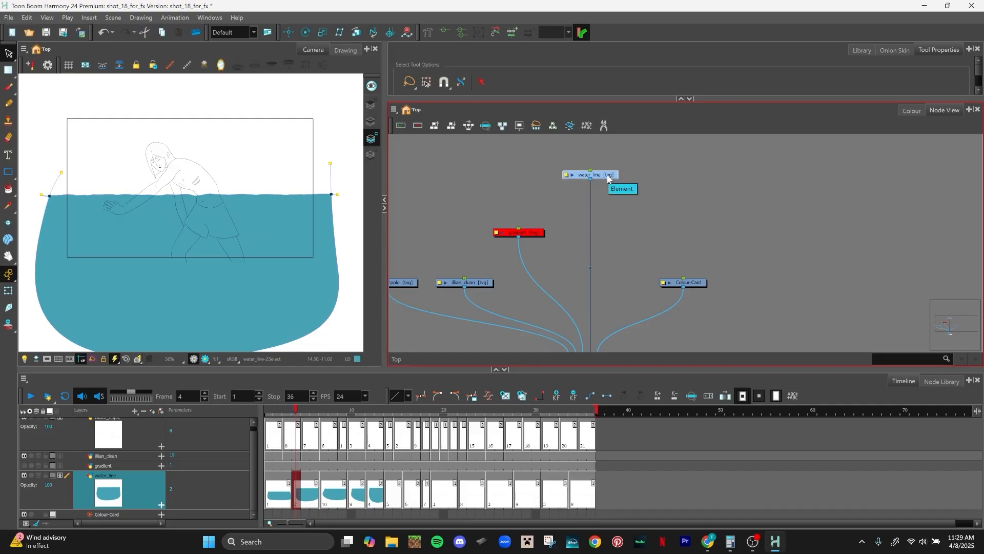
{"action": "right_click", "coordinate": [607, 178]}
{"action": "left_click", "coordinate": [672, 190]}
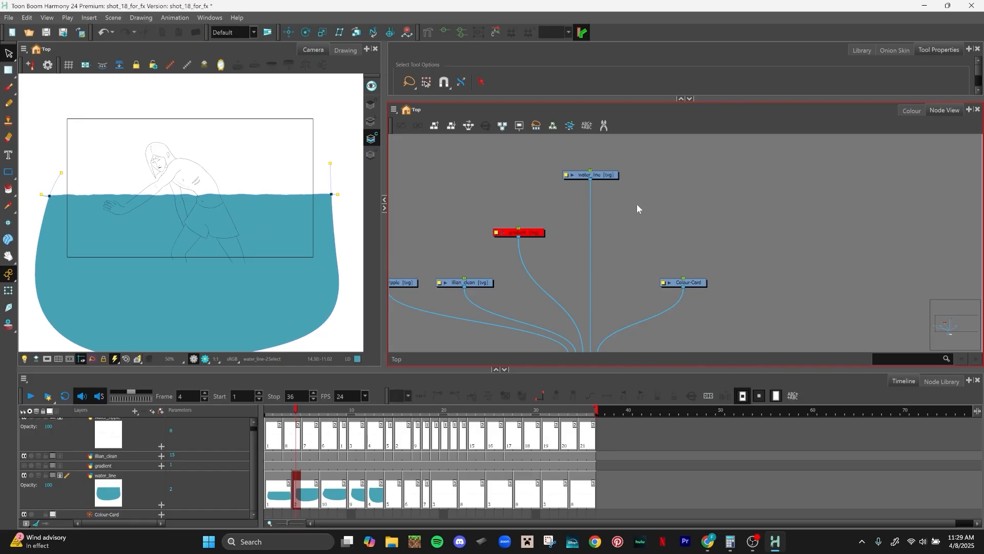
Step: Add a Line-Art node from the node search and place it just below the water_line node
{"action": "key", "text": "Tab"}
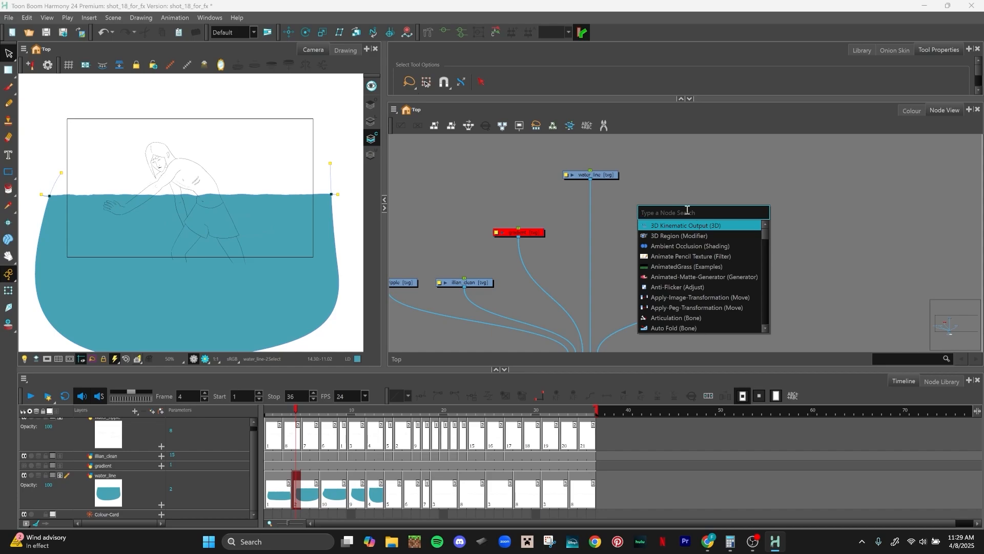
{"action": "type", "text": "lone art"}
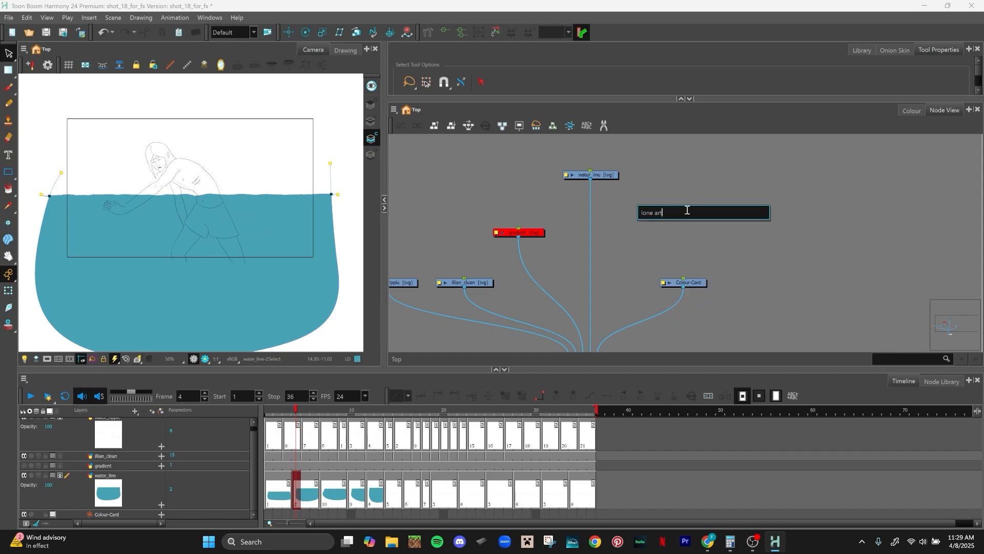
{"action": "key", "text": "BackSpace"}
{"action": "key", "text": "BackSpace"}
{"action": "key", "text": "BackSpace"}
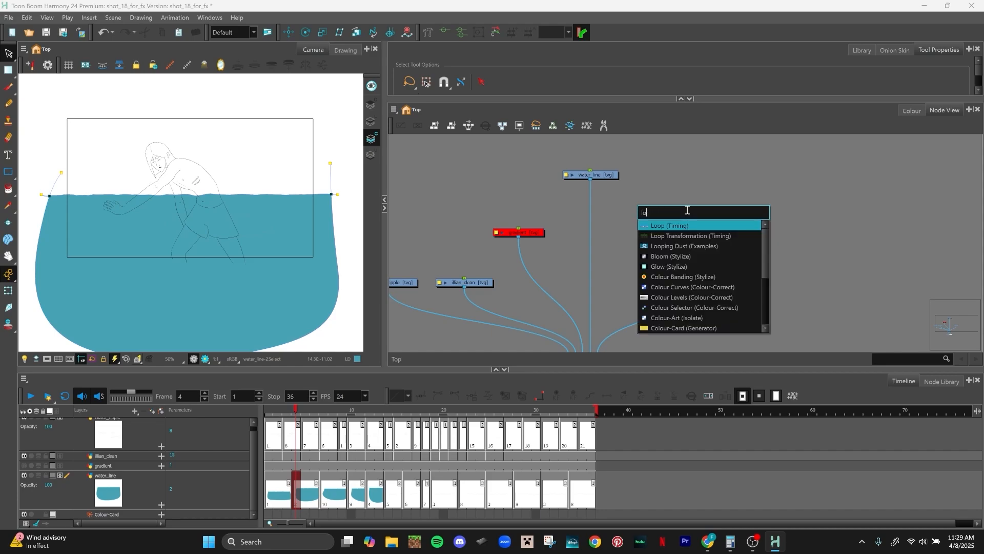
{"action": "type", "text": "ine"}
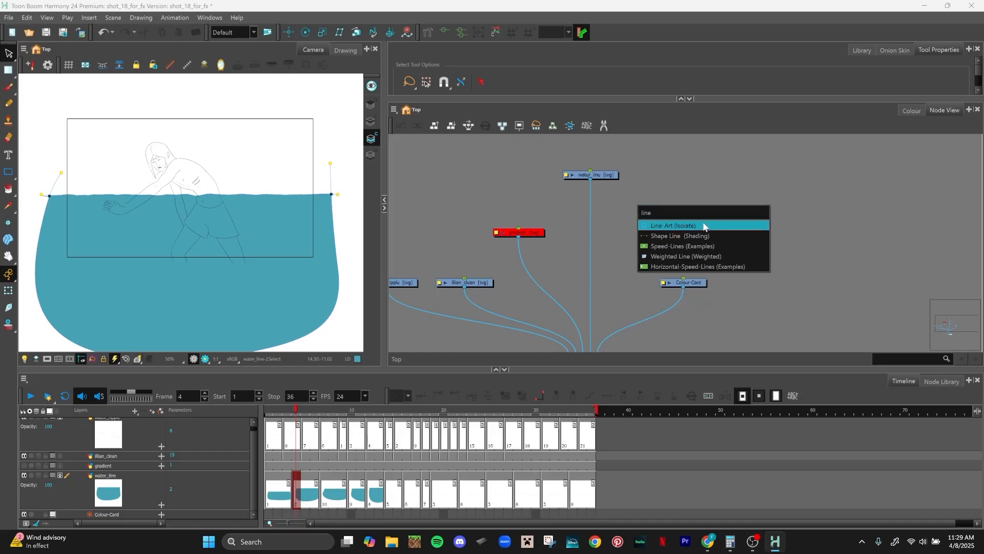
{"action": "key", "text": "Return"}
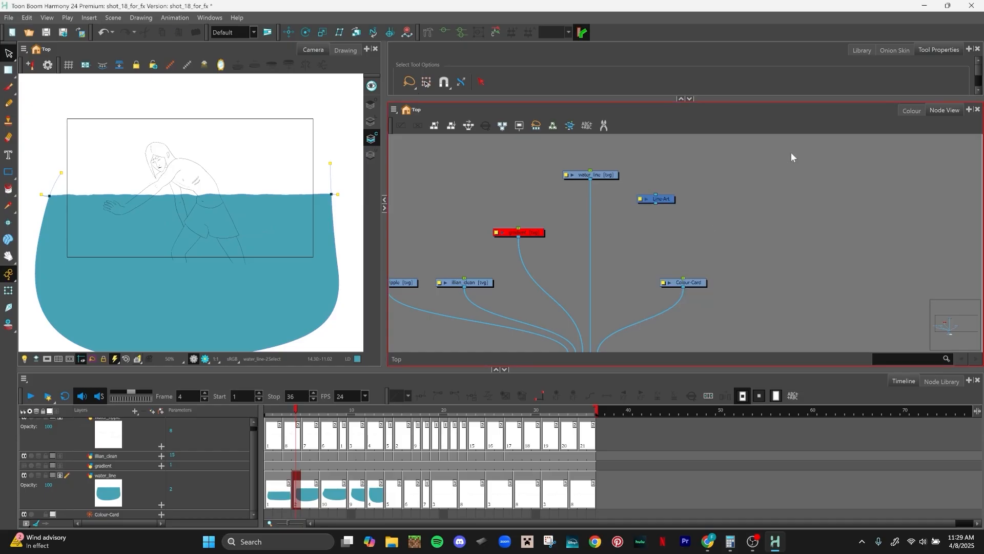
{"action": "left_click_drag", "start_coordinate": [672, 200], "coordinate": [635, 216]}
{"action": "left_click", "coordinate": [678, 187]}
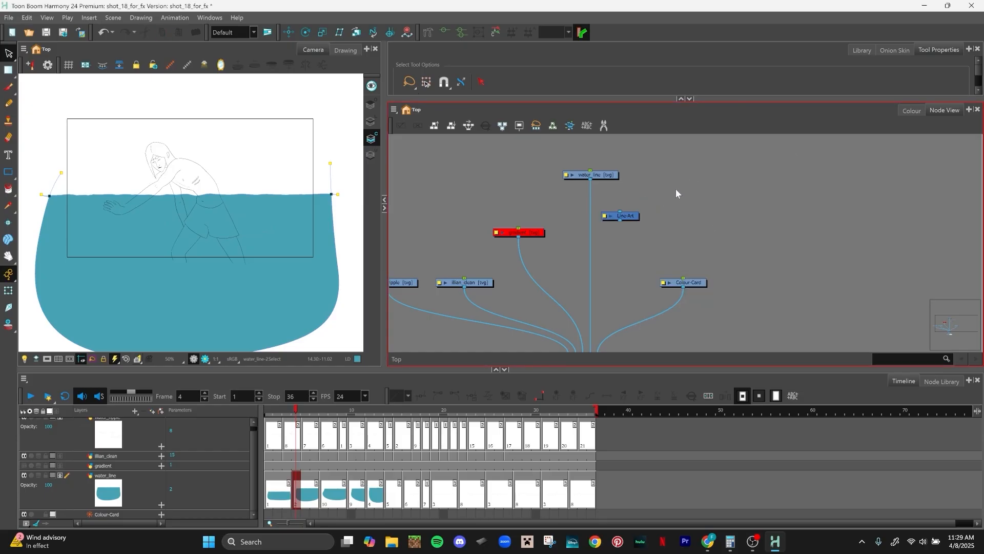
{"action": "key", "text": "Tab"}
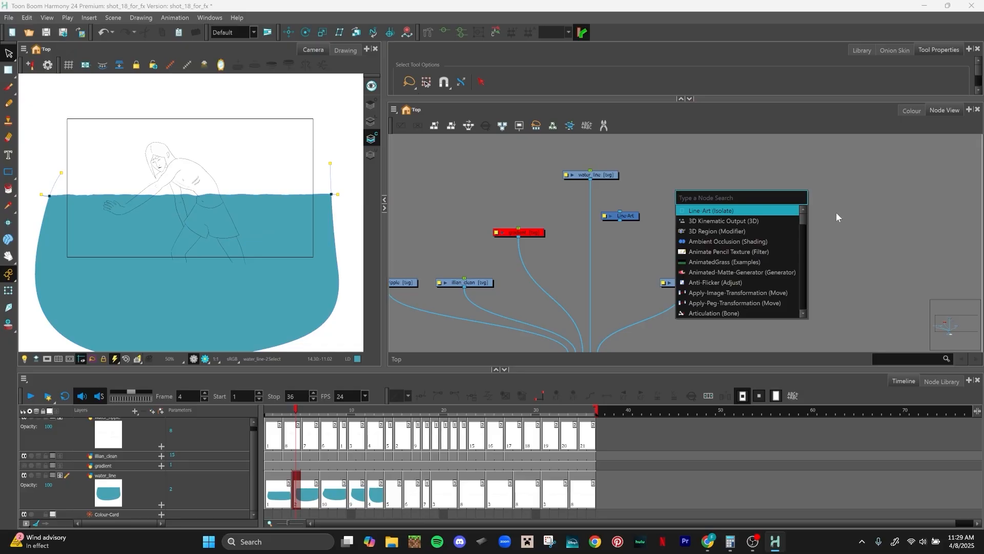
{"action": "key", "text": "Escape"}
Step: Open the Node Library, enlarge its area and browse the Constraint, Deformation and Misc categories
{"action": "left_click", "coordinate": [946, 382]}
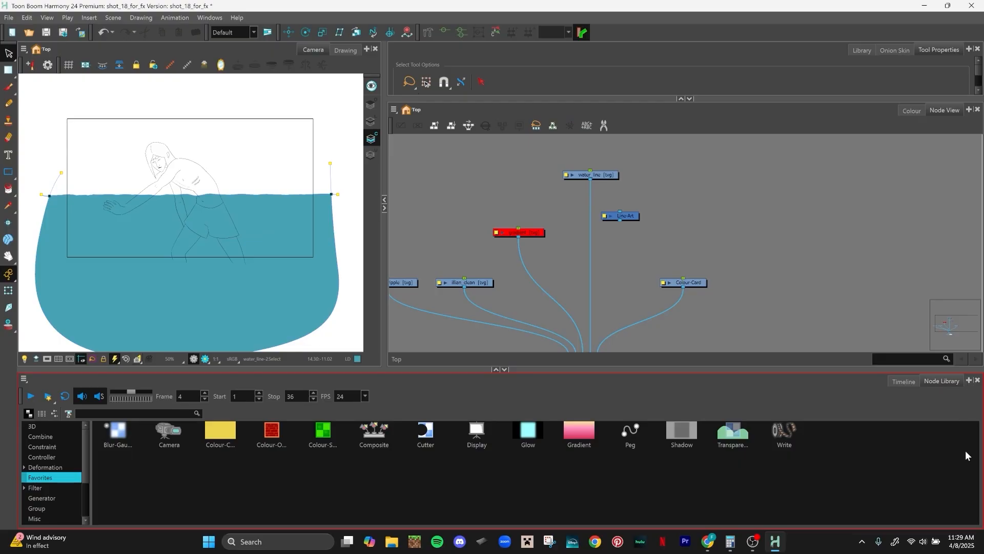
{"action": "left_click_drag", "start_coordinate": [778, 370], "coordinate": [784, 322]}
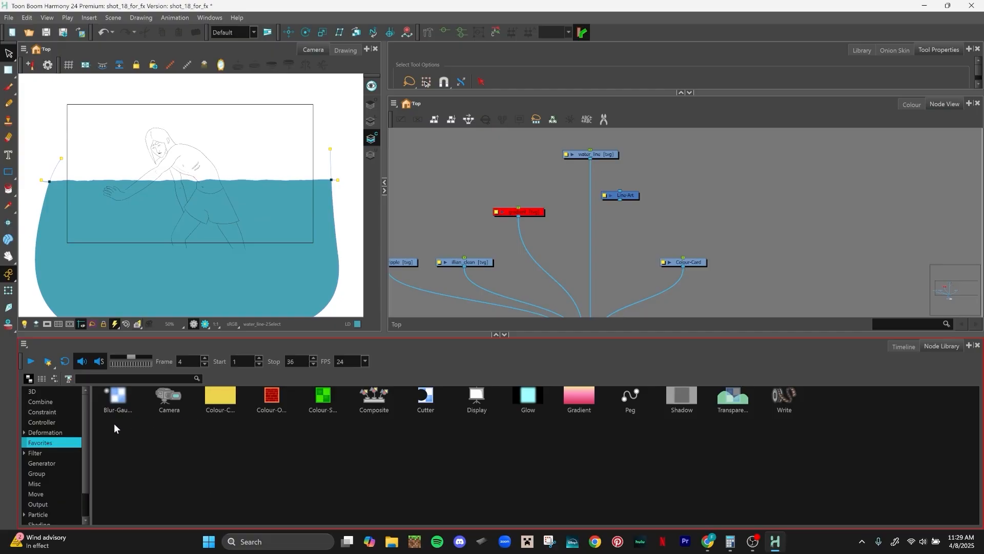
{"action": "left_click", "coordinate": [43, 413]}
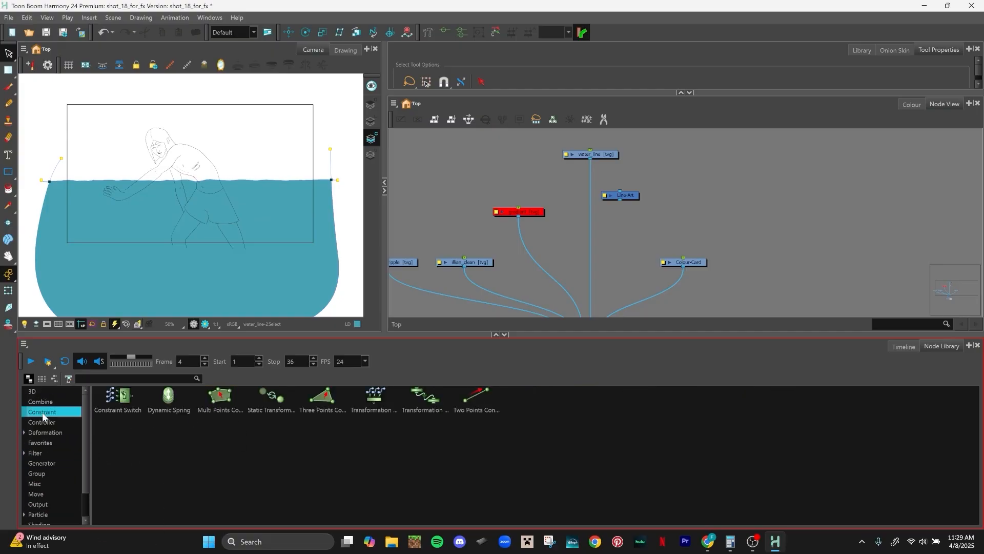
{"action": "left_click", "coordinate": [49, 436]}
{"action": "left_click", "coordinate": [44, 483]}
Step: Find the Colour-Art node in the Node Library by searching "colour" and add it to the right of the Line-Art node
{"action": "left_click", "coordinate": [136, 377]}
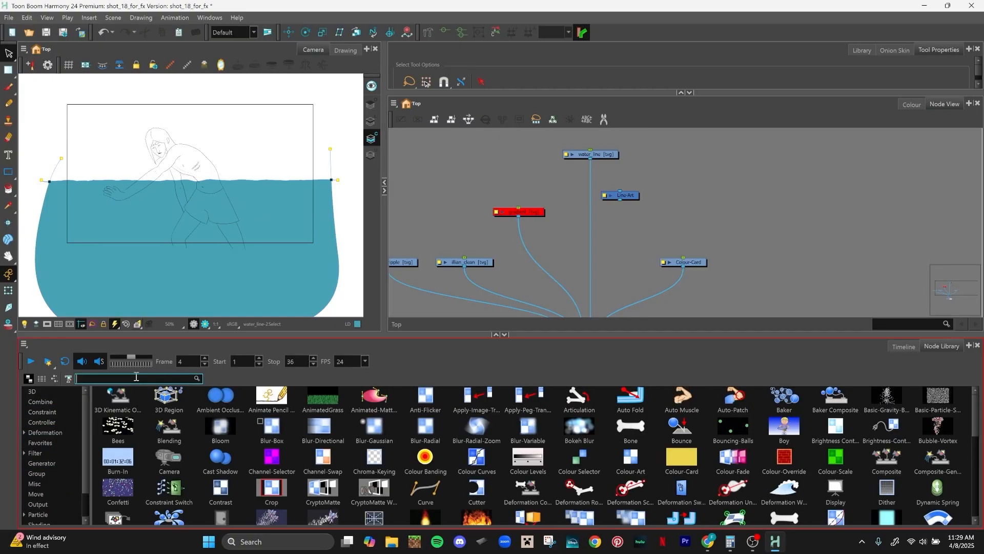
{"action": "type", "text": "colour"}
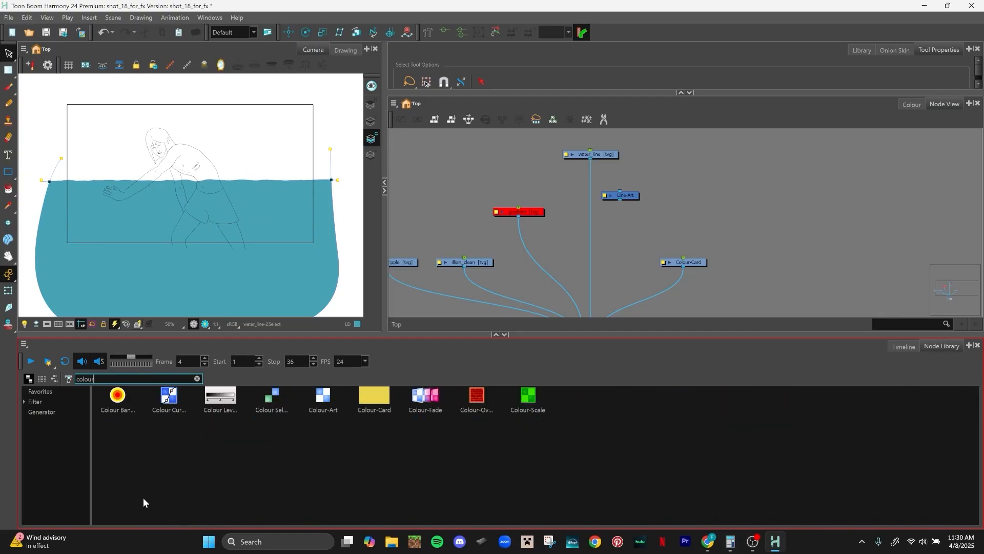
{"action": "left_click", "coordinate": [325, 399]}
{"action": "left_click", "coordinate": [685, 269]}
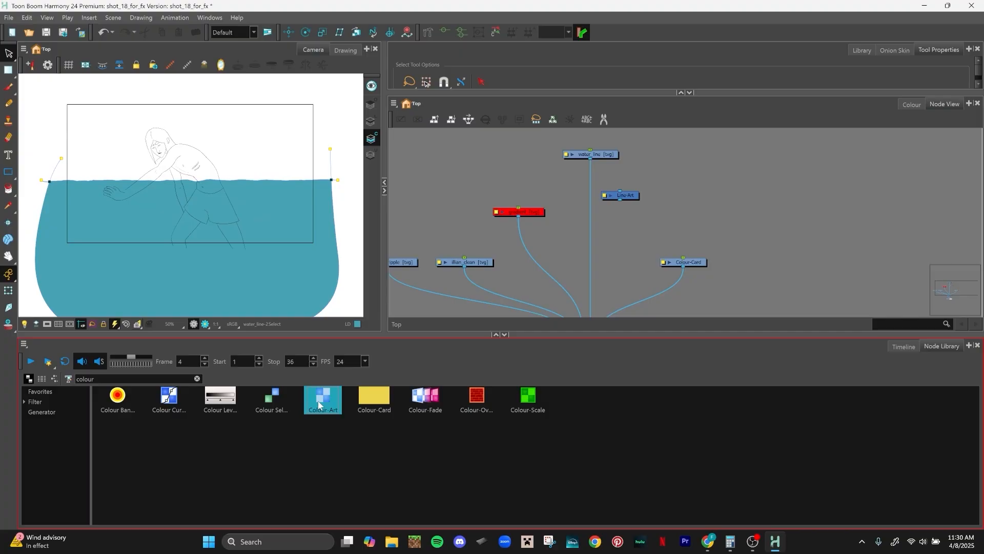
{"action": "left_click_drag", "start_coordinate": [318, 404], "coordinate": [484, 308]}
{"action": "left_click_drag", "start_coordinate": [694, 177], "coordinate": [696, 176]}
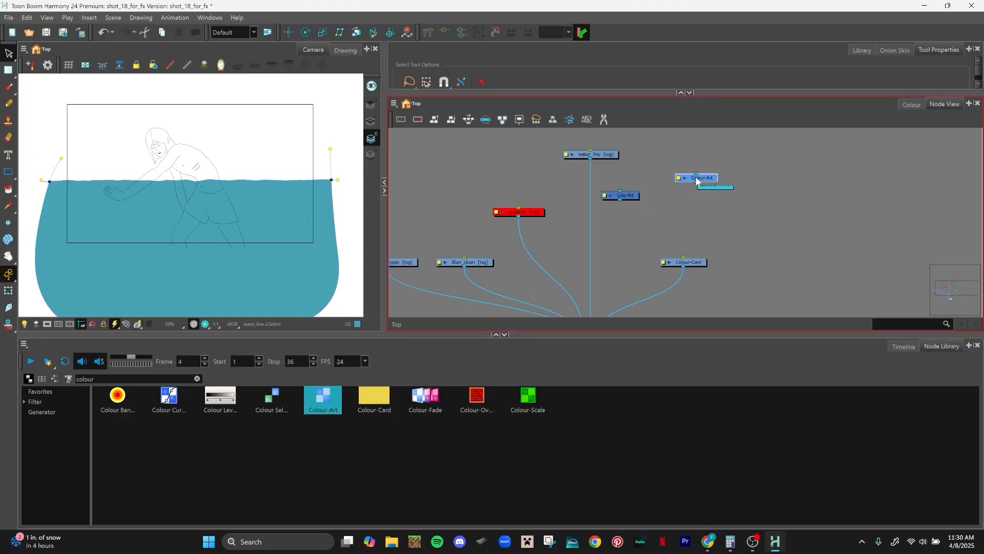
Step: Arrange the Line-Art and Colour-Art nodes side by side below water_line, one on each side of its cable
{"action": "left_click_drag", "start_coordinate": [575, 334], "coordinate": [568, 413]}
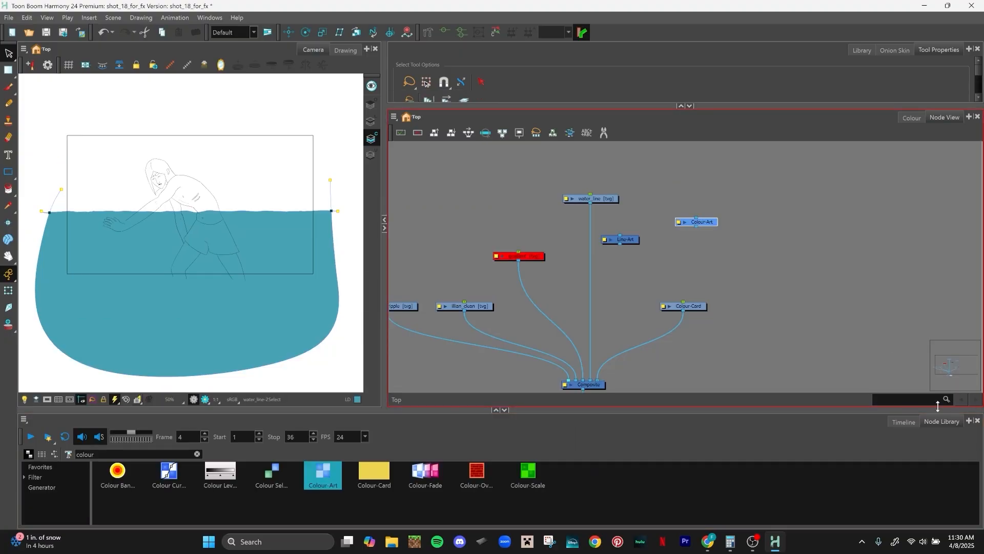
{"action": "left_click", "coordinate": [853, 324]}
{"action": "left_click_drag", "start_coordinate": [777, 207], "coordinate": [709, 188]}
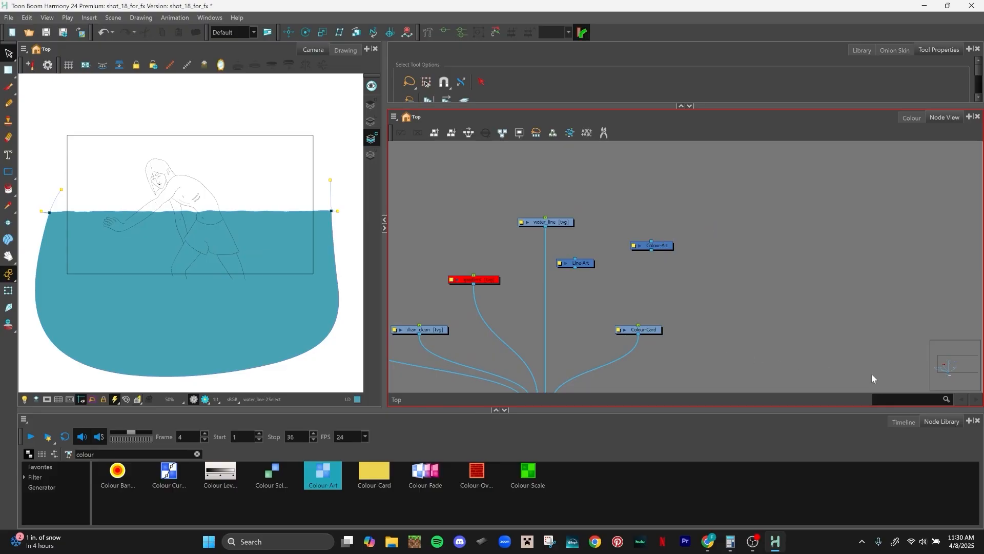
{"action": "left_click", "coordinate": [909, 420]}
{"action": "left_click", "coordinate": [931, 423]}
{"action": "left_click_drag", "start_coordinate": [676, 194], "coordinate": [663, 171]}
{"action": "scroll", "coordinate": [661, 180], "scroll_direction": "up", "scroll_amount": 1}
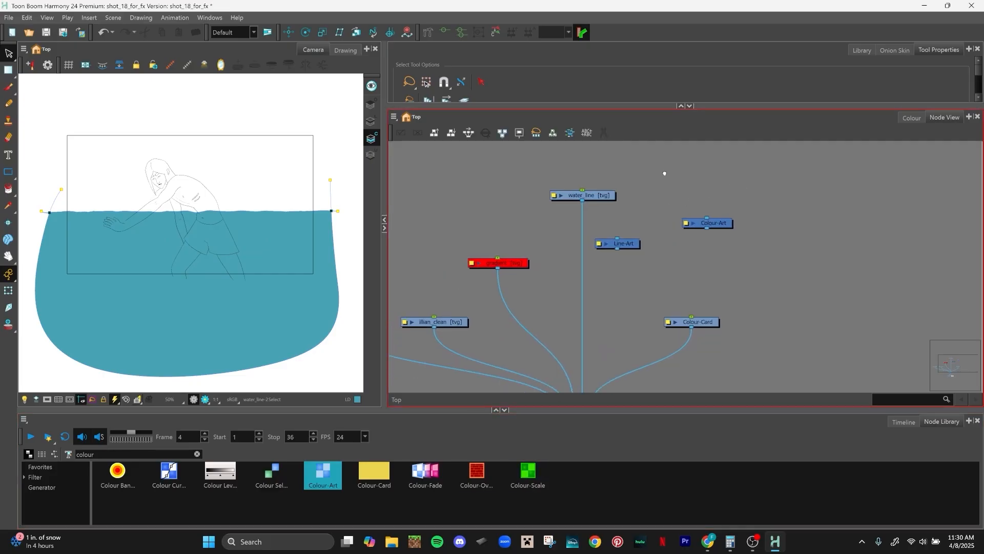
{"action": "left_click", "coordinate": [714, 224]}
{"action": "left_click_drag", "start_coordinate": [714, 224], "coordinate": [692, 252]}
{"action": "left_click_drag", "start_coordinate": [634, 246], "coordinate": [559, 242]}
{"action": "left_click_drag", "start_coordinate": [689, 252], "coordinate": [625, 240]}
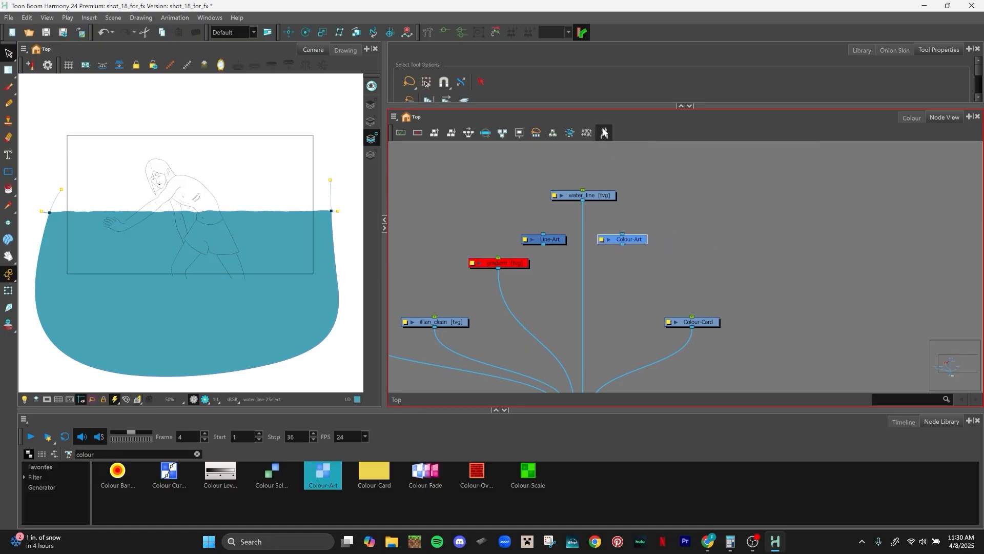
Step: Cut the cable connecting the water_line node to the Composite node
{"action": "left_click", "coordinate": [604, 133]}
{"action": "left_click_drag", "start_coordinate": [558, 220], "coordinate": [601, 216]}
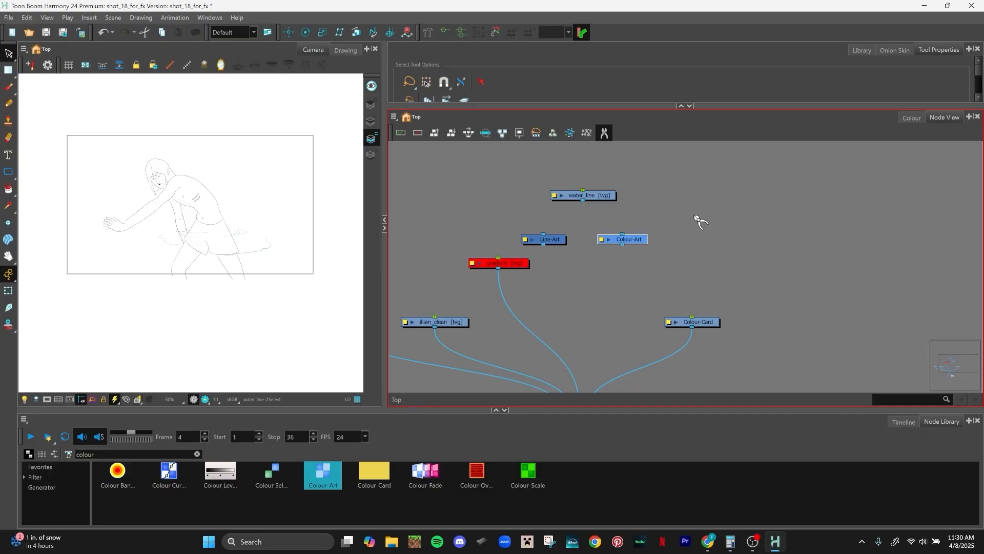
{"action": "left_click", "coordinate": [604, 133]}
{"action": "left_click", "coordinate": [606, 133]}
Step: Connect water_line to both the Line-Art and Colour-Art nodes and move the three nodes up to clear space below
{"action": "left_click_drag", "start_coordinate": [668, 224], "coordinate": [675, 200]}
{"action": "left_click_drag", "start_coordinate": [626, 167], "coordinate": [549, 221]}
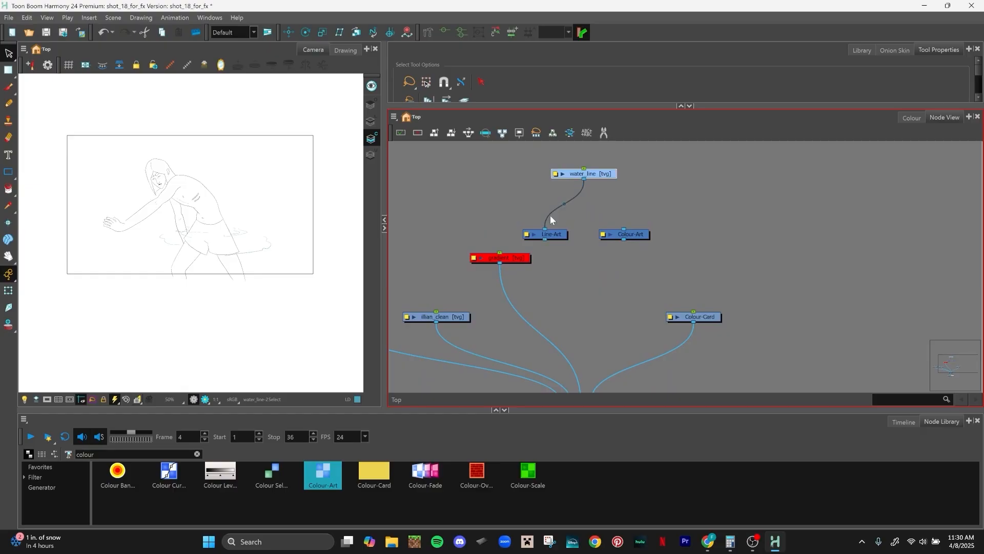
{"action": "left_click_drag", "start_coordinate": [585, 180], "coordinate": [624, 230]}
{"action": "left_click_drag", "start_coordinate": [596, 174], "coordinate": [590, 151]}
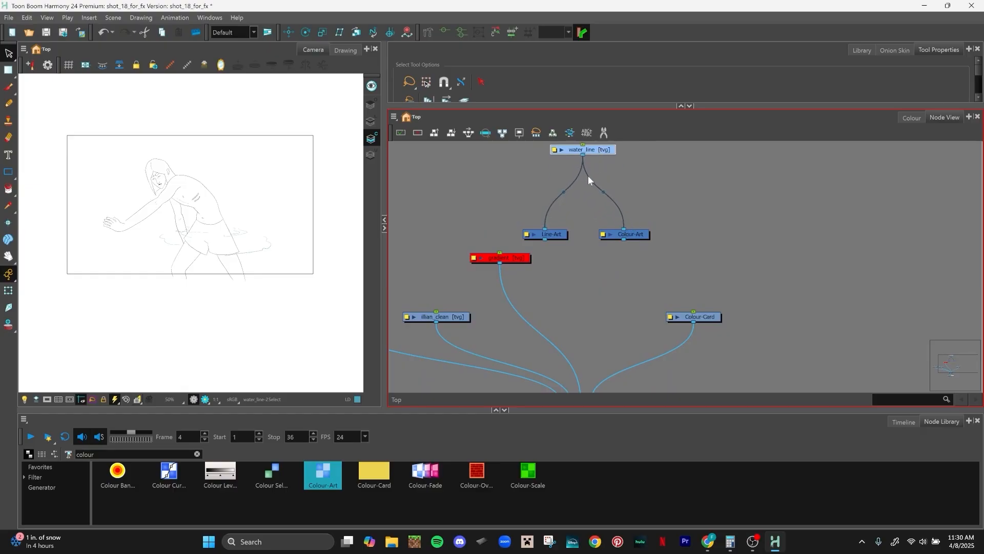
{"action": "left_click_drag", "start_coordinate": [564, 234], "coordinate": [565, 210]}
{"action": "left_click_drag", "start_coordinate": [628, 234], "coordinate": [621, 201]}
{"action": "scroll", "coordinate": [616, 235], "scroll_direction": "down", "scroll_amount": 3}
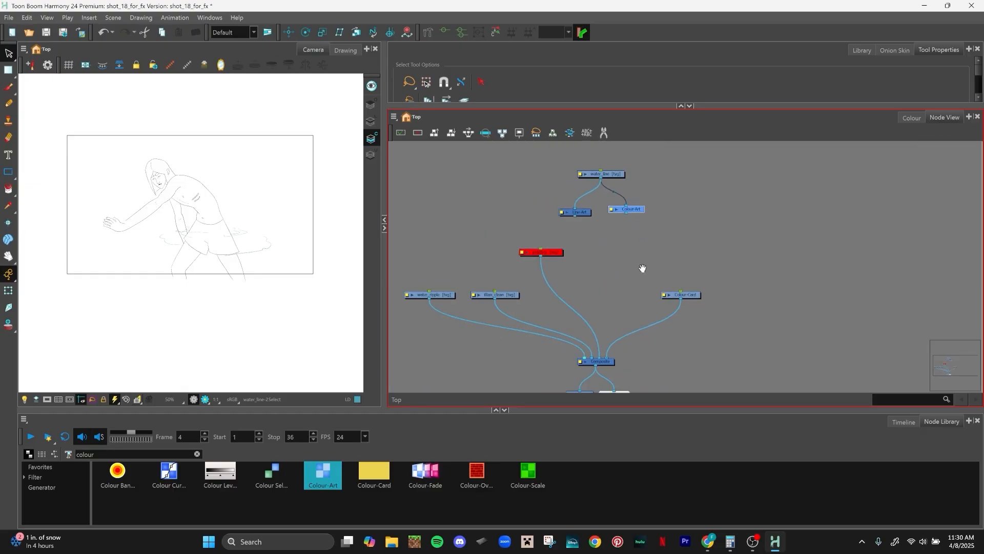
{"action": "scroll", "coordinate": [617, 229], "scroll_direction": "up", "scroll_amount": 1}
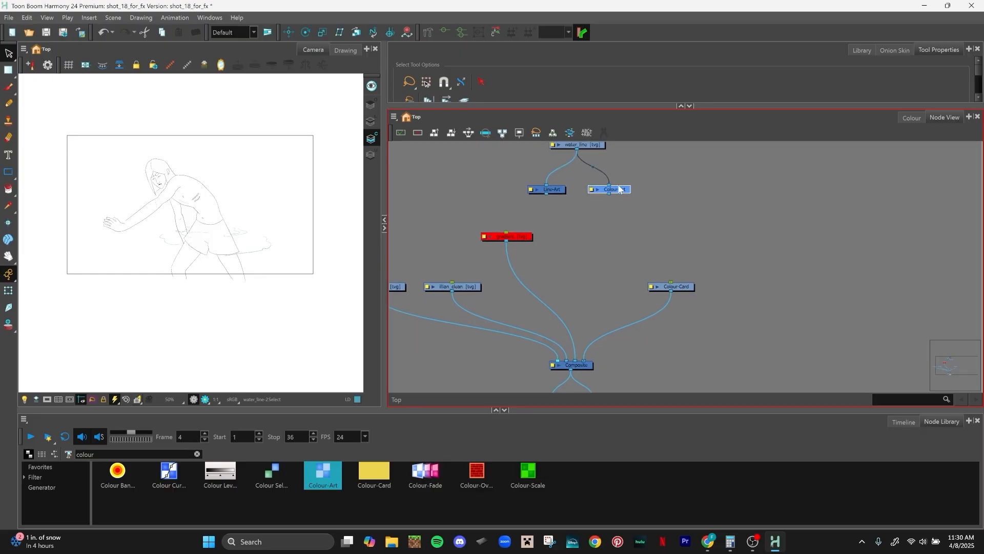
Step: Add a second Composite node from the node search and place it below the Line-Art and Colour-Art nodes
{"action": "left_click", "coordinate": [605, 232]}
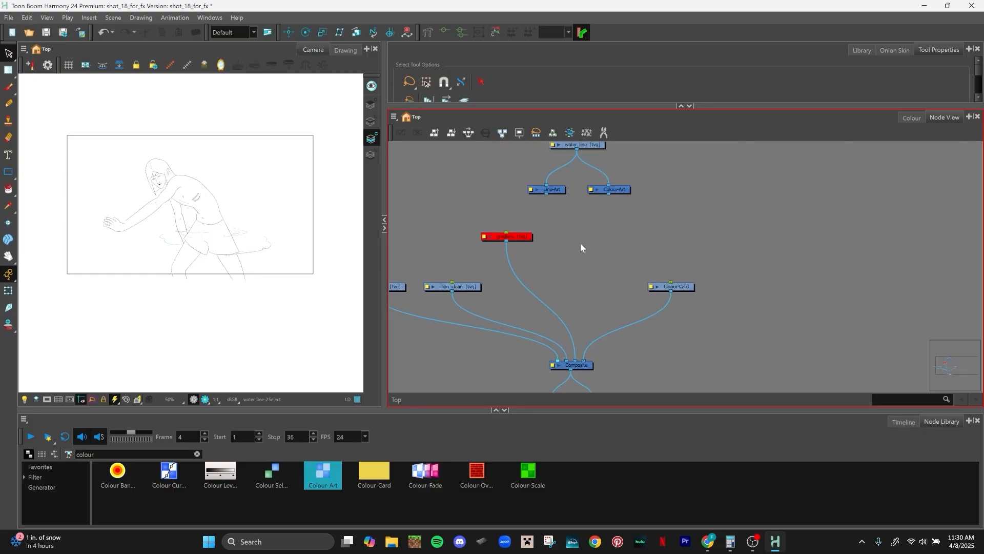
{"action": "key", "text": "Tab"}
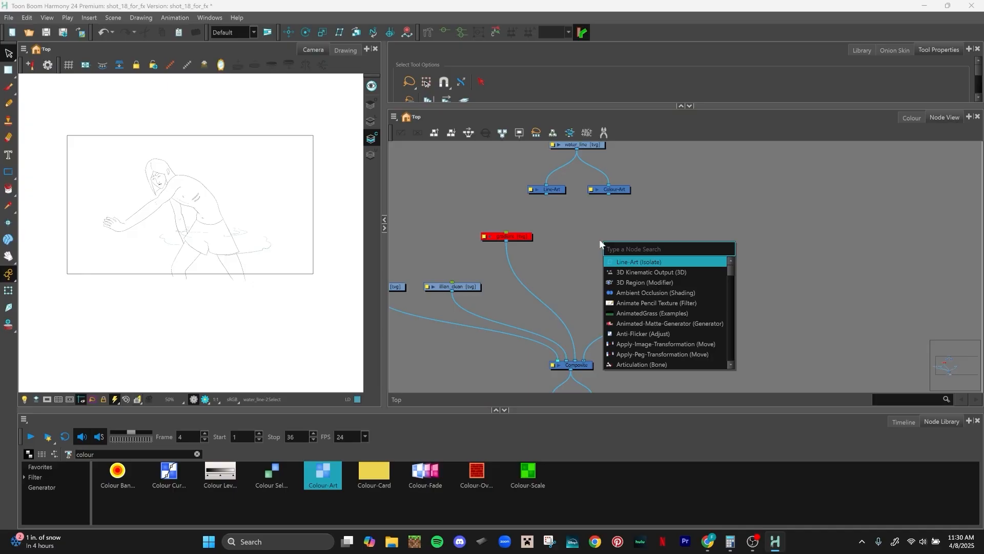
{"action": "type", "text": "com"}
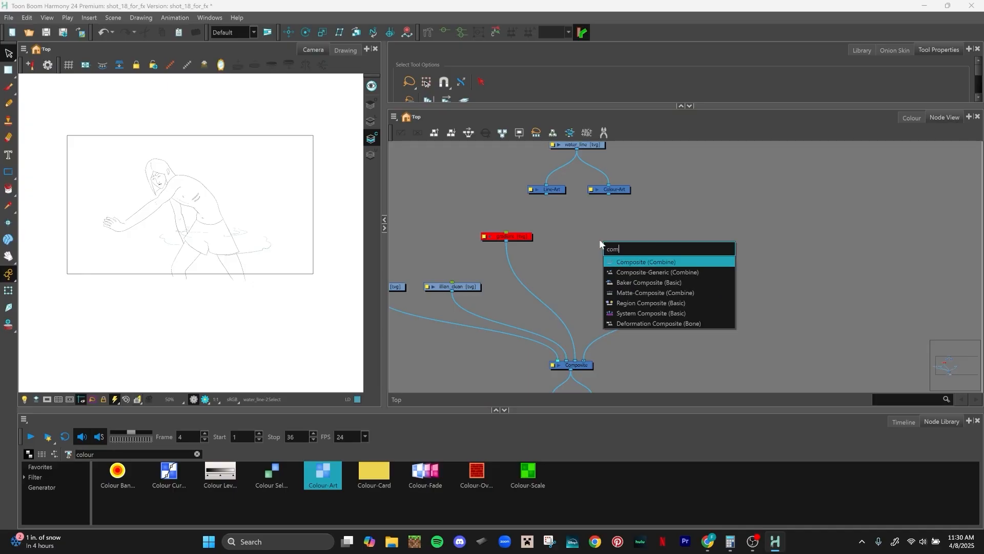
{"action": "left_click", "coordinate": [686, 264]}
{"action": "left_click_drag", "start_coordinate": [642, 235], "coordinate": [598, 240]}
{"action": "left_click", "coordinate": [654, 200]}
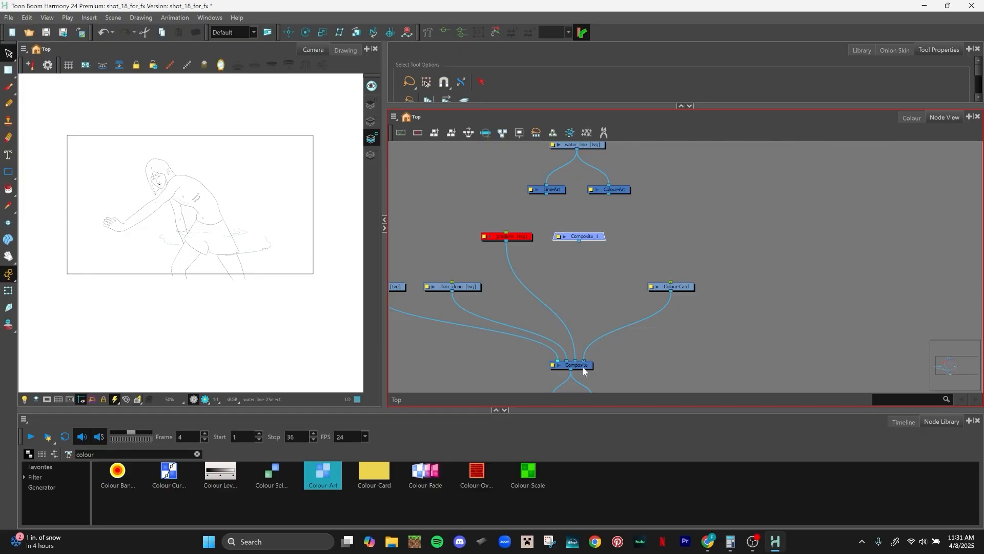
Step: Connect the Line-Art and Colour-Art outputs to the new Composite node
{"action": "left_click_drag", "start_coordinate": [582, 366], "coordinate": [577, 365]}
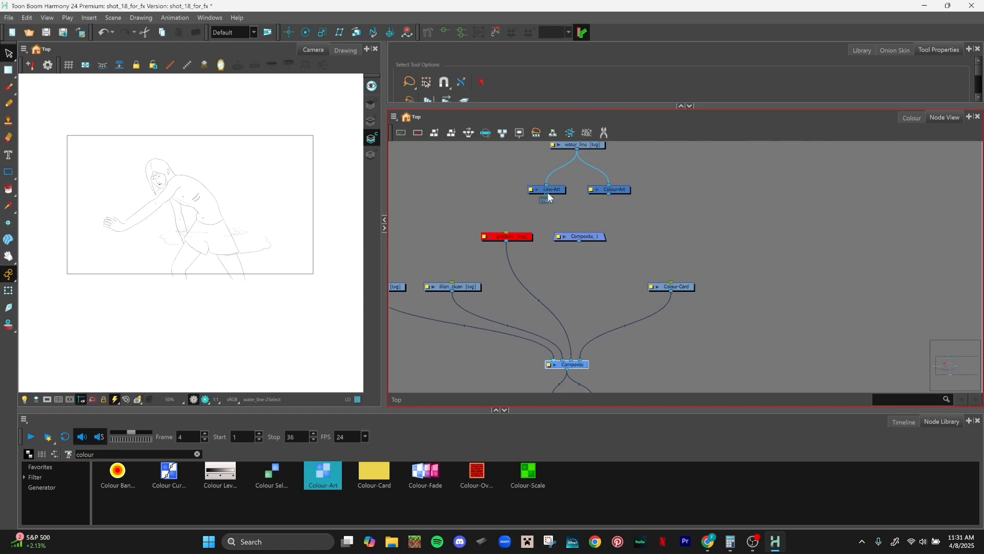
{"action": "left_click_drag", "start_coordinate": [547, 194], "coordinate": [582, 235]}
{"action": "mouse_move", "coordinate": [608, 193]}
{"action": "left_mouse_down"}
{"action": "mouse_move", "coordinate": [587, 235]}
{"action": "mouse_move", "coordinate": [598, 265]}
{"action": "mouse_move", "coordinate": [574, 360]}
{"action": "left_mouse_up"}
{"action": "left_click", "coordinate": [596, 238]}
{"action": "left_click_drag", "start_coordinate": [714, 278], "coordinate": [752, 257]}
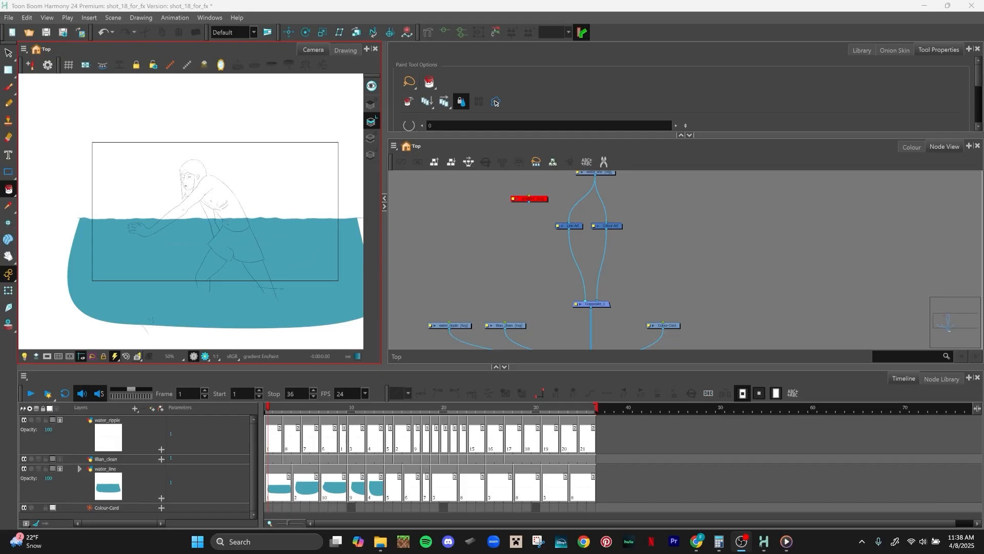
Step: Add a Cutter node from the node search to the right of the Colour-Art node and bring back the Timeline
{"action": "scroll", "coordinate": [679, 205], "scroll_direction": "up", "scroll_amount": 4}
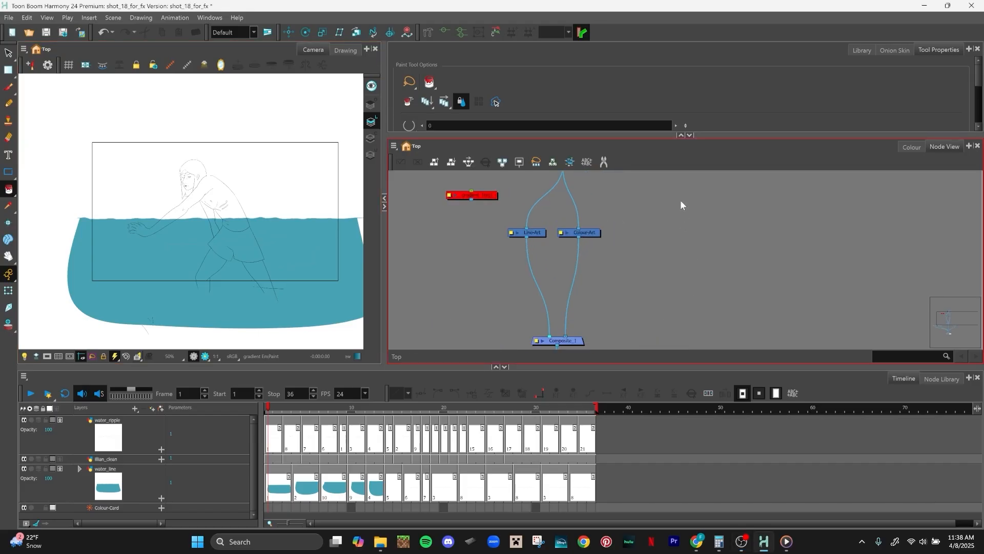
{"action": "left_click_drag", "start_coordinate": [664, 245], "coordinate": [736, 279]}
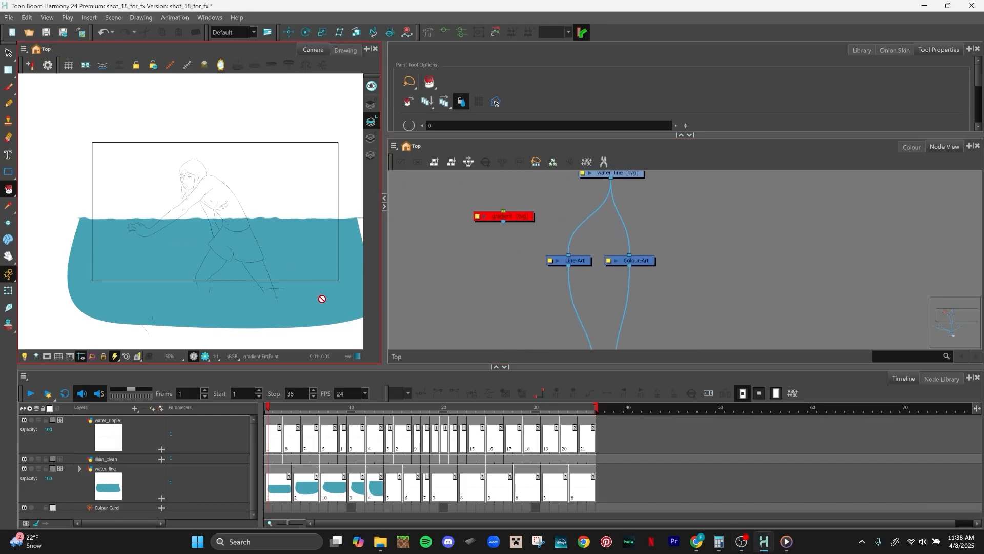
{"action": "scroll", "coordinate": [321, 302], "scroll_direction": "up", "scroll_amount": 2}
{"action": "left_click_drag", "start_coordinate": [322, 302], "coordinate": [280, 315]}
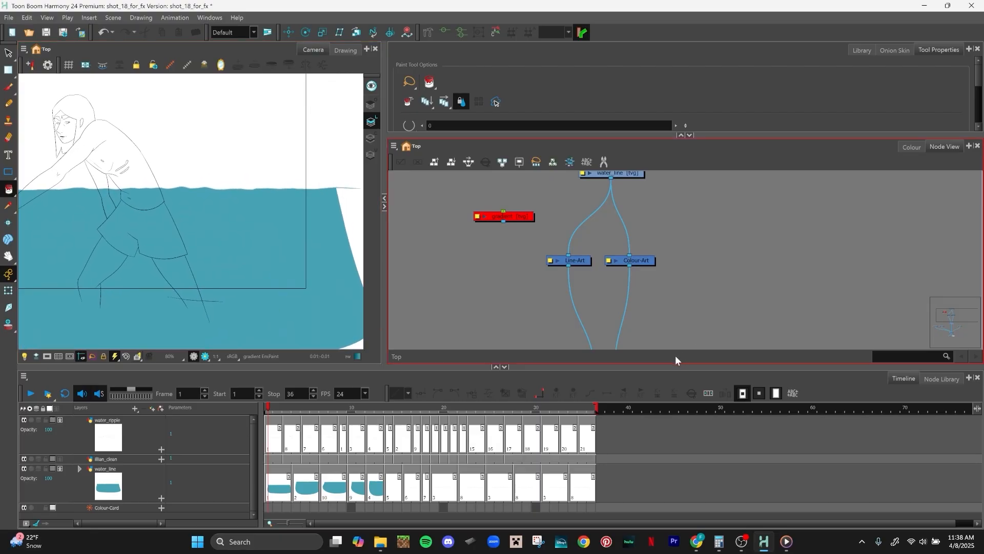
{"action": "left_click_drag", "start_coordinate": [680, 365], "coordinate": [681, 384]}
{"action": "left_click", "coordinate": [942, 396]}
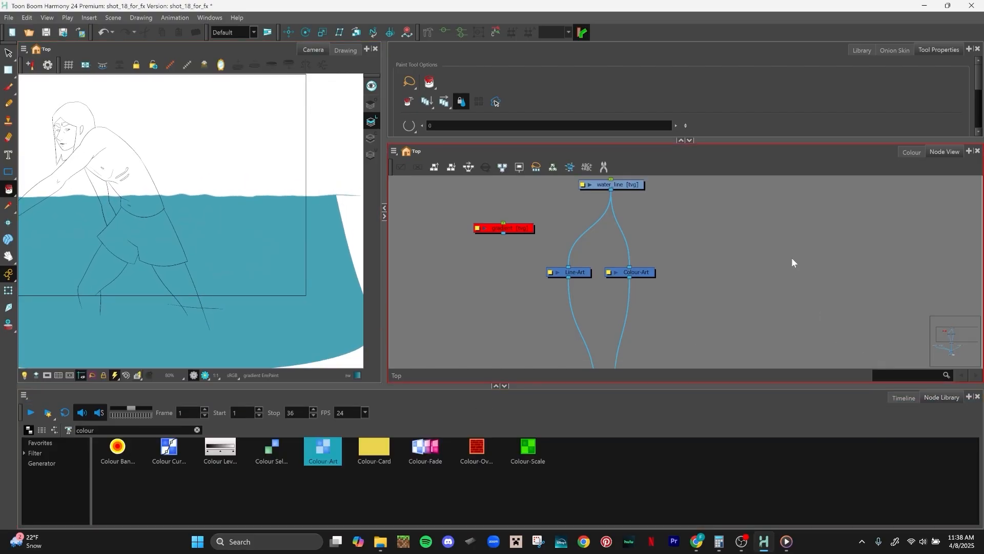
{"action": "right_click", "coordinate": [690, 239]}
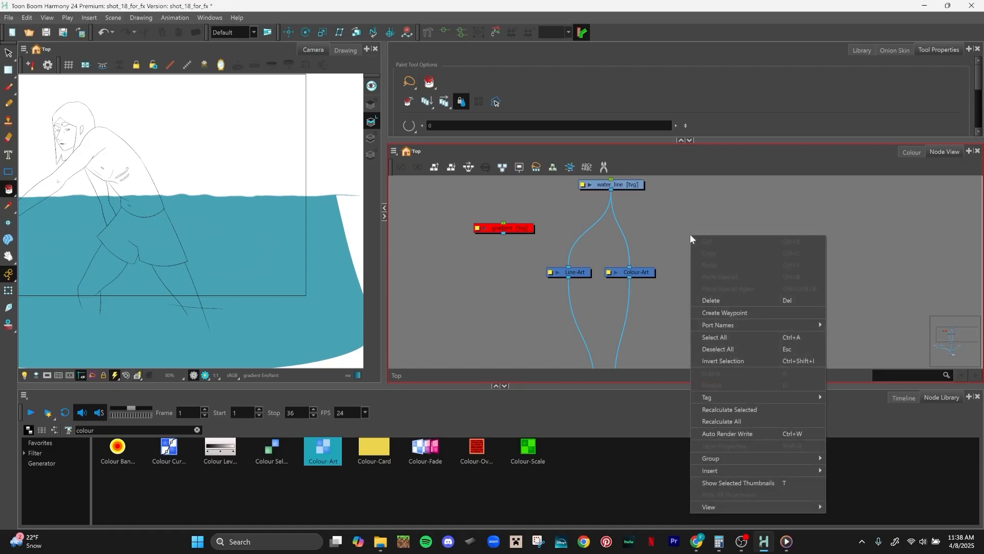
{"action": "left_click", "coordinate": [682, 217]}
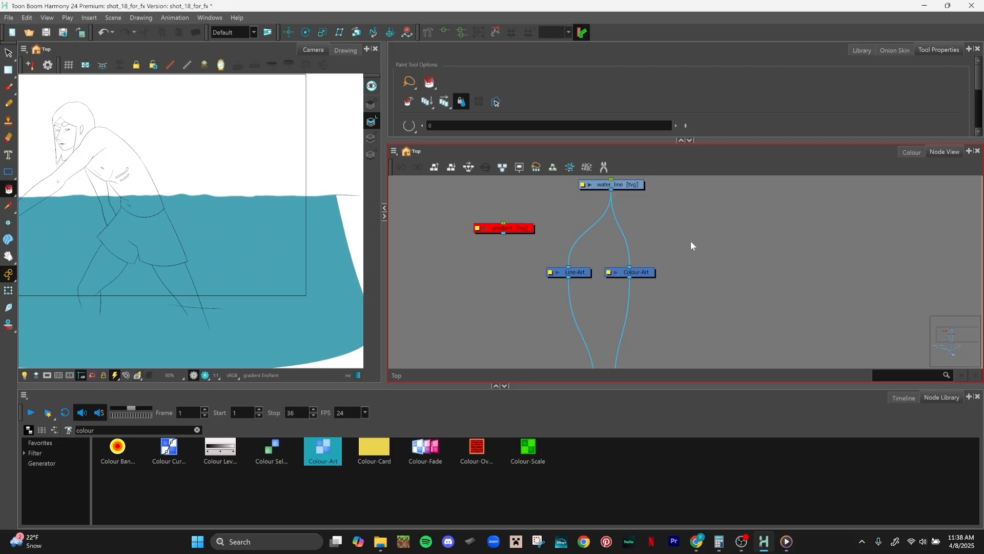
{"action": "key", "text": "Tab"}
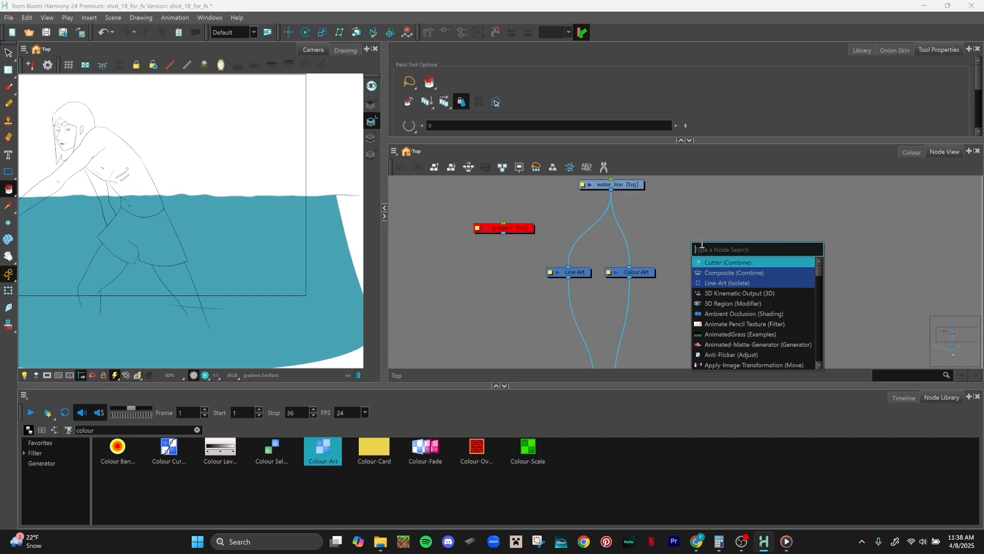
{"action": "type", "text": "cutter"}
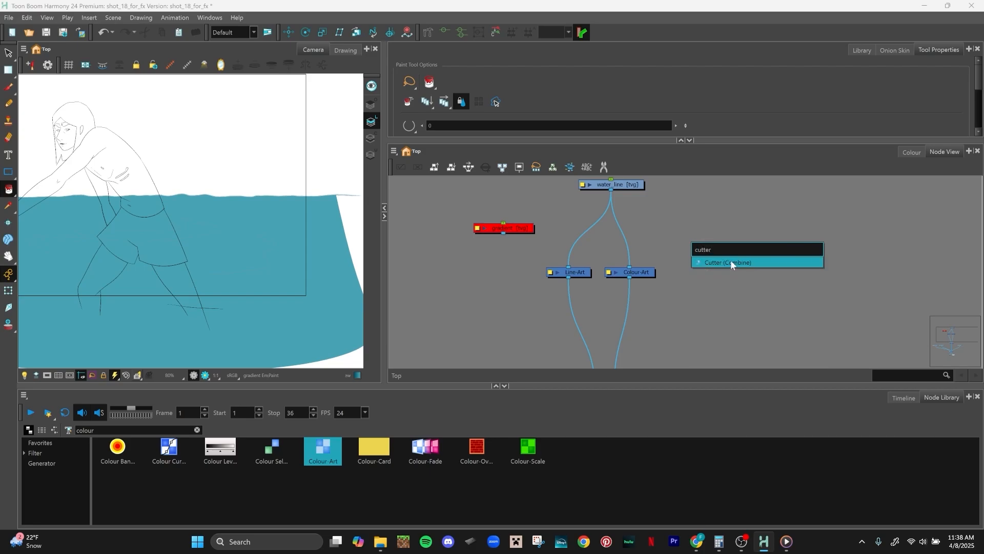
{"action": "left_click", "coordinate": [732, 262]}
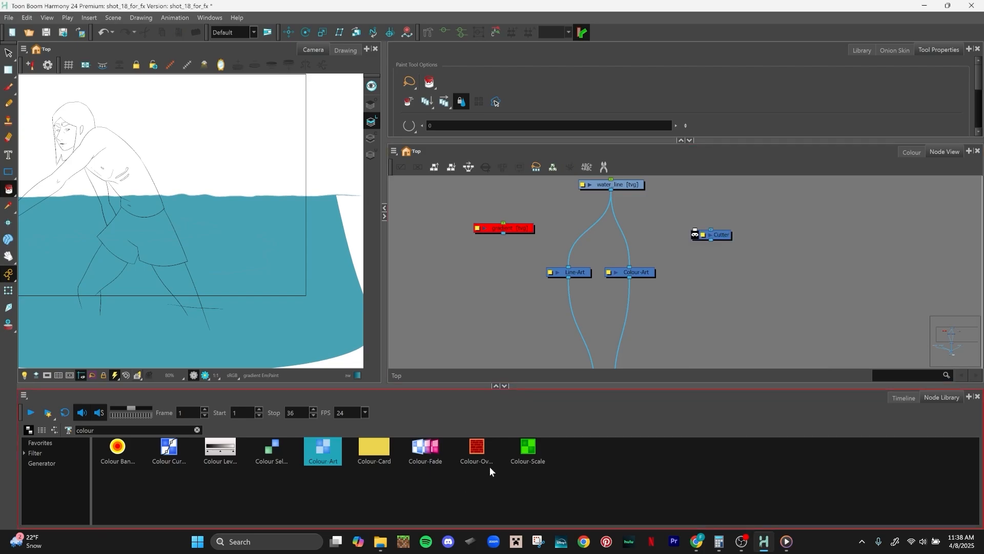
{"action": "left_click", "coordinate": [904, 398]}
Step: Move the Cutter node to the gradient side of the water_line branch, just below the gradient node
{"action": "scroll", "coordinate": [793, 264], "scroll_direction": "down", "scroll_amount": 5}
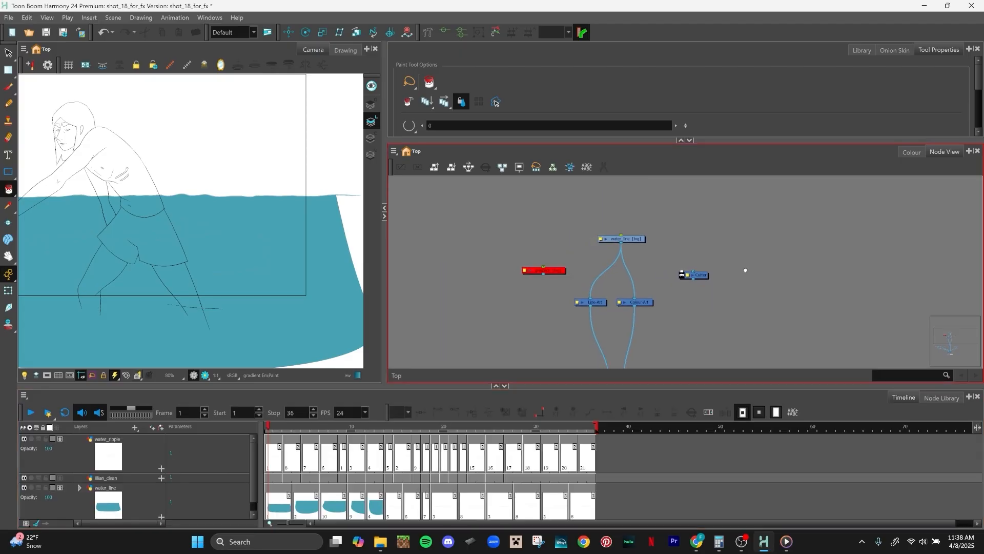
{"action": "left_click_drag", "start_coordinate": [745, 270], "coordinate": [558, 275]}
{"action": "scroll", "coordinate": [574, 283], "scroll_direction": "up", "scroll_amount": 4}
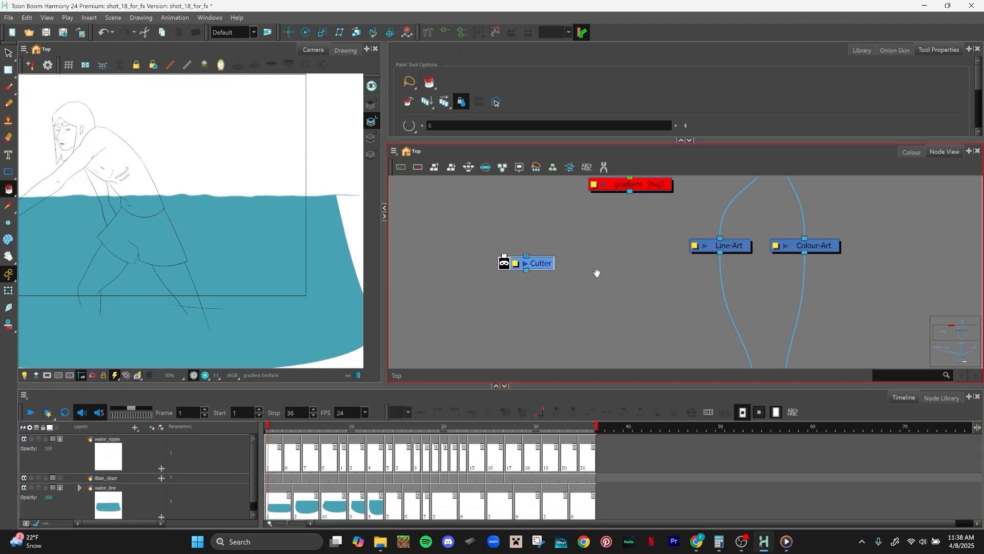
{"action": "scroll", "coordinate": [571, 300], "scroll_direction": "up", "scroll_amount": 4}
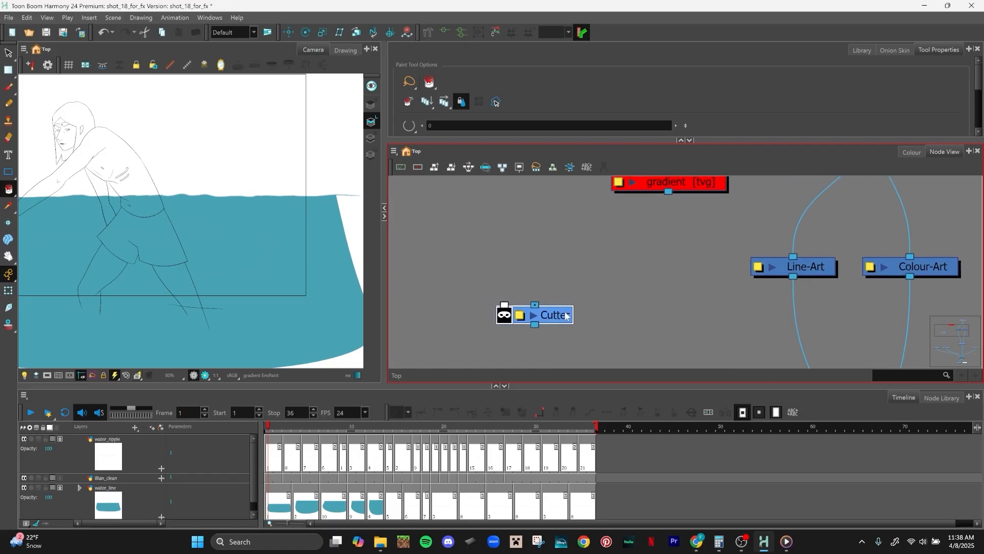
{"action": "left_click_drag", "start_coordinate": [566, 316], "coordinate": [575, 301]}
{"action": "left_click_drag", "start_coordinate": [638, 269], "coordinate": [620, 290]}
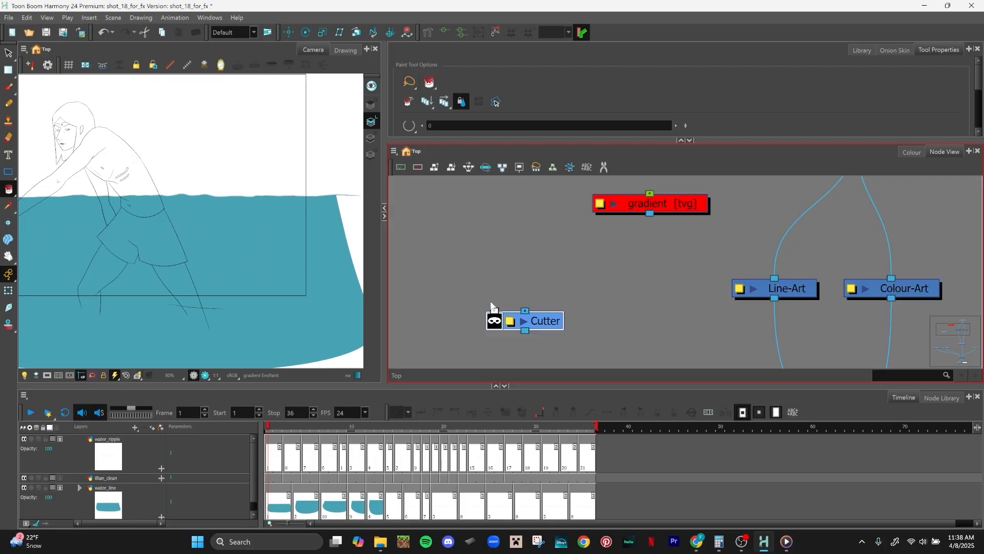
{"action": "scroll", "coordinate": [613, 330], "scroll_direction": "down", "scroll_amount": 4}
{"action": "scroll", "coordinate": [547, 316], "scroll_direction": "up", "scroll_amount": 3}
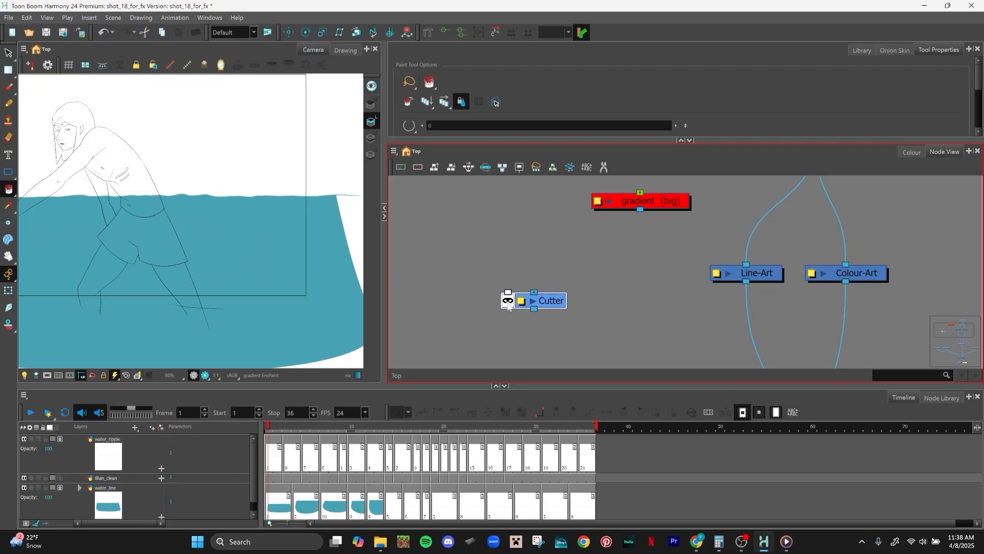
{"action": "left_click_drag", "start_coordinate": [507, 304], "coordinate": [569, 310]}
{"action": "scroll", "coordinate": [651, 295], "scroll_direction": "down", "scroll_amount": 3}
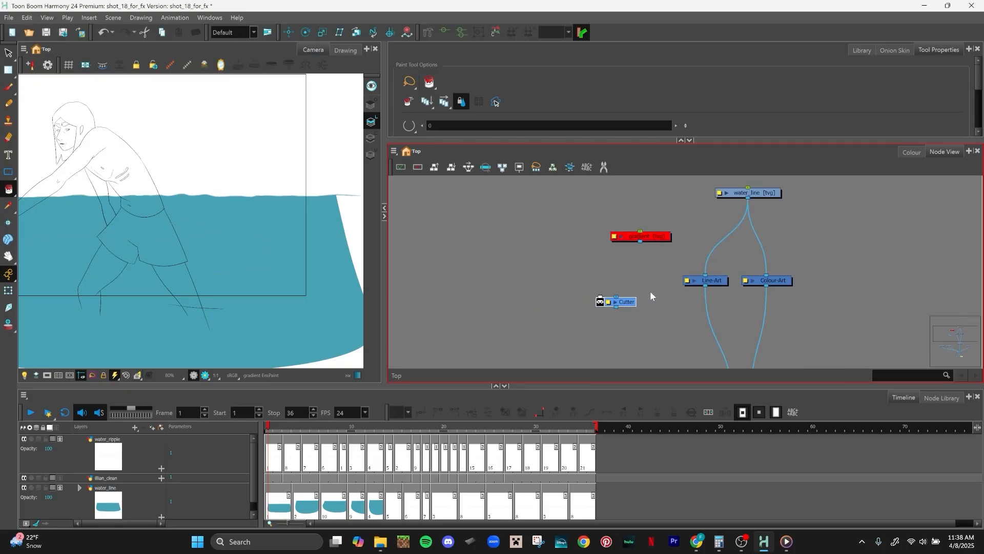
Step: Save the scene
{"action": "key", "text": "ctrl+s"}
{"action": "scroll", "coordinate": [319, 303], "scroll_direction": "down", "scroll_amount": 1}
{"action": "left_click_drag", "start_coordinate": [291, 296], "coordinate": [264, 311]}
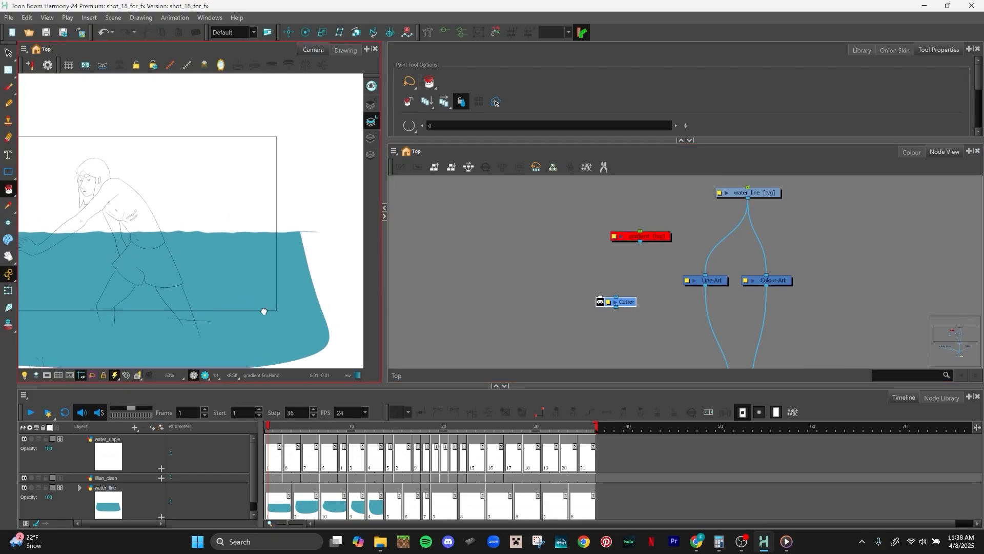
Step: Spread out the water_line branch, placing the Cutter on the Colour-Art side, Line-Art farther to its side and Colour-Art lower
{"action": "left_click_drag", "start_coordinate": [626, 301], "coordinate": [763, 235]}
{"action": "left_click_drag", "start_coordinate": [713, 280], "coordinate": [605, 333]}
{"action": "left_click_drag", "start_coordinate": [808, 287], "coordinate": [687, 238]}
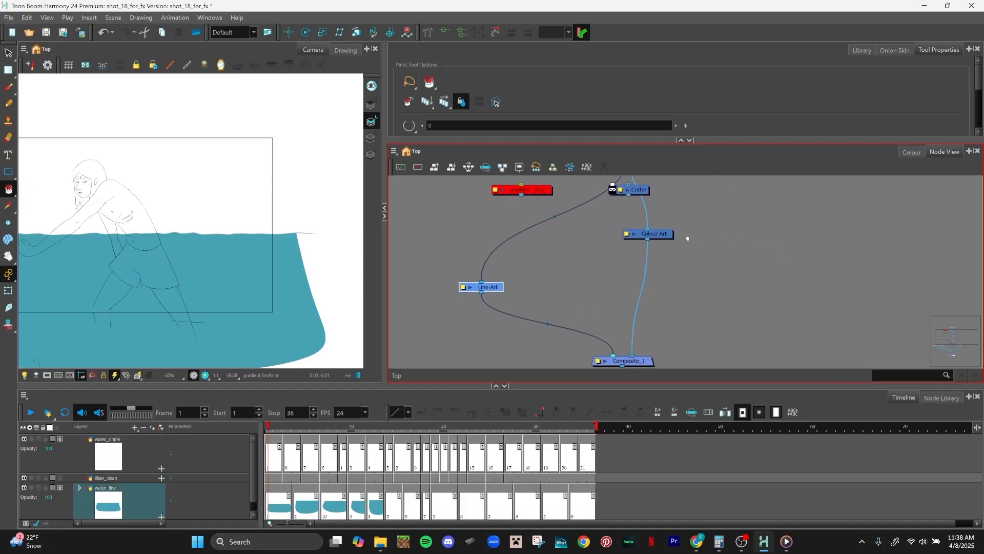
{"action": "scroll", "coordinate": [644, 270], "scroll_direction": "down", "scroll_amount": 2}
{"action": "left_click_drag", "start_coordinate": [631, 251], "coordinate": [631, 302]}
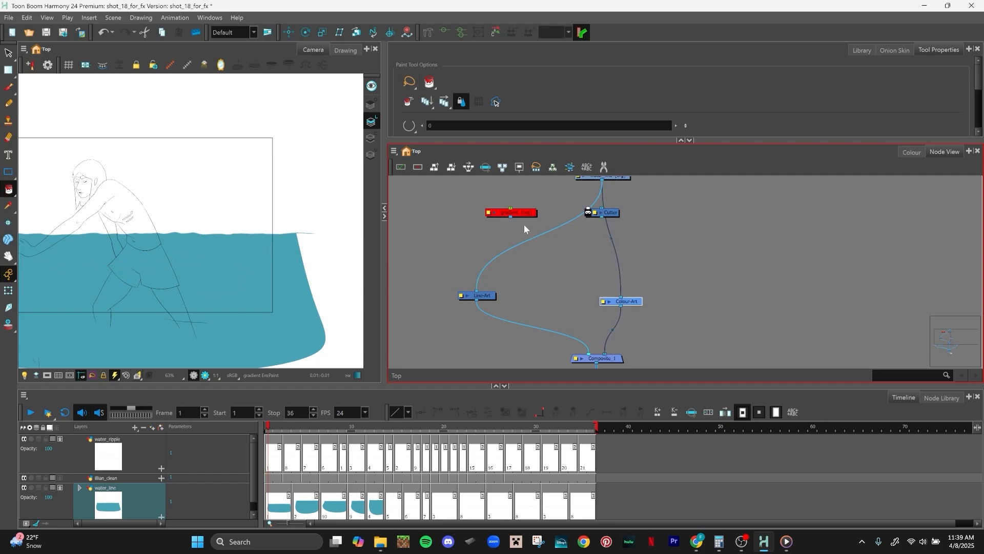
Step: Place the gradient node between the Line-Art and Colour-Art nodes and nudge Colour-Art slightly up
{"action": "left_click_drag", "start_coordinate": [524, 213], "coordinate": [566, 272]}
{"action": "left_click", "coordinate": [639, 303]}
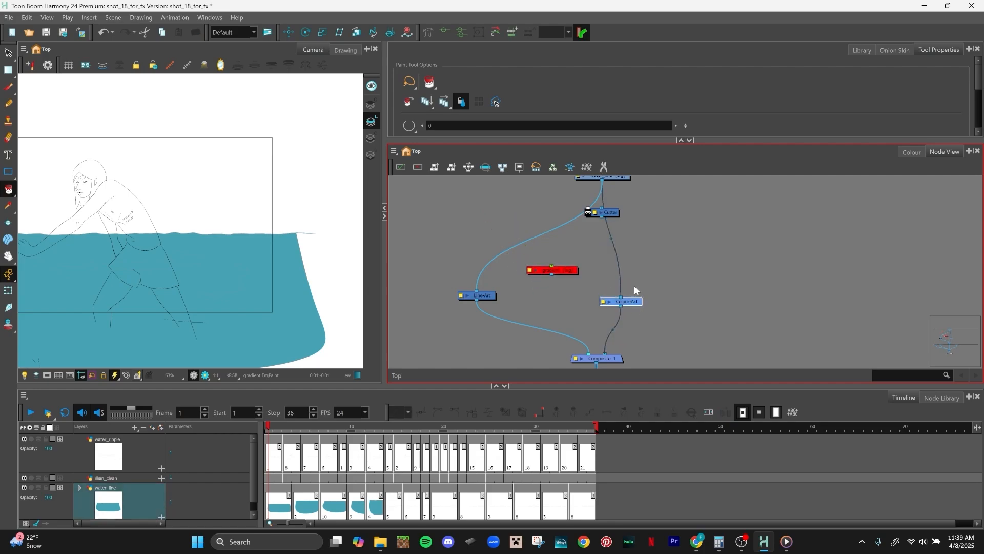
{"action": "left_click_drag", "start_coordinate": [634, 303], "coordinate": [635, 298]}
{"action": "left_click_drag", "start_coordinate": [571, 268], "coordinate": [563, 285]}
Step: Enable the disabled gradient node
{"action": "scroll", "coordinate": [222, 231], "scroll_direction": "up", "scroll_amount": 2}
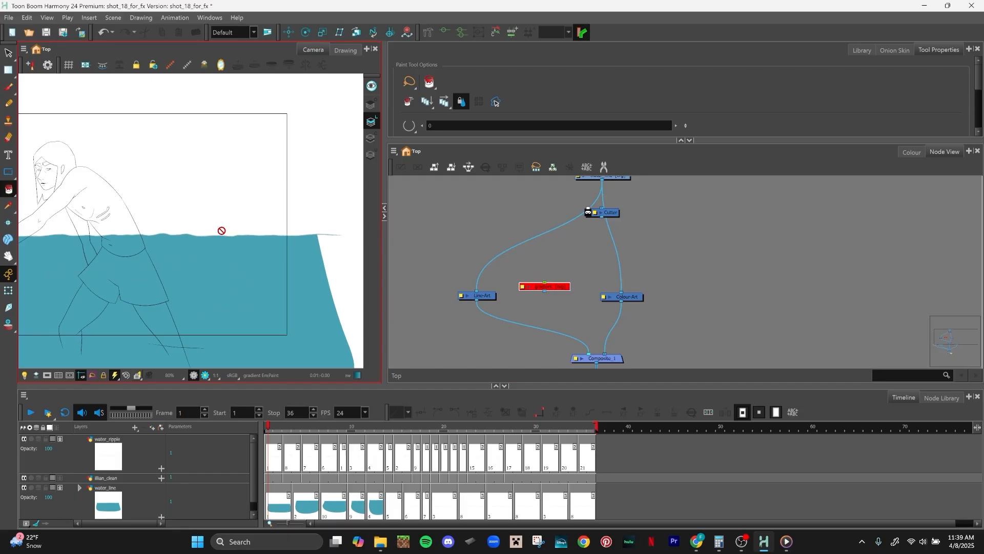
{"action": "scroll", "coordinate": [251, 234], "scroll_direction": "up", "scroll_amount": 4}
{"action": "scroll", "coordinate": [262, 280], "scroll_direction": "down", "scroll_amount": 4}
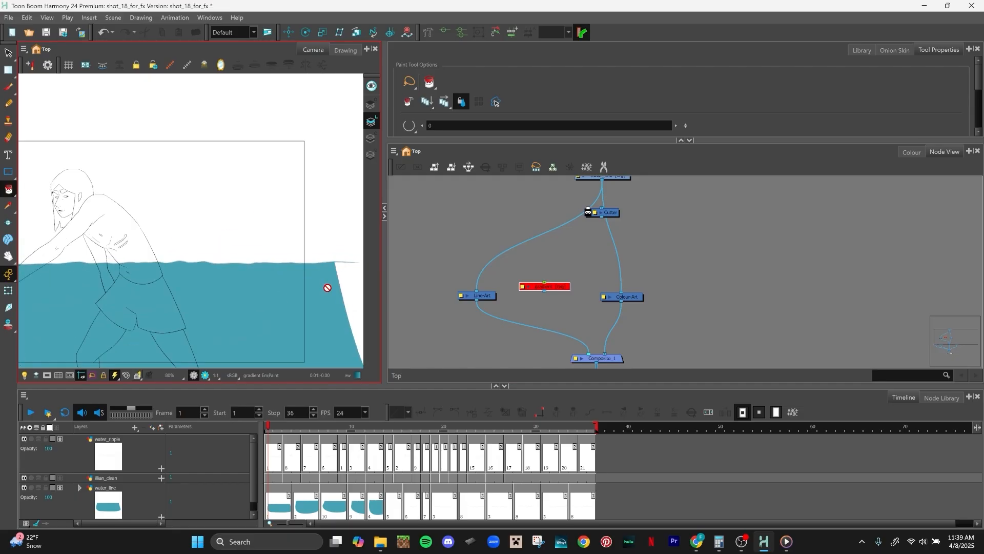
{"action": "left_click", "coordinate": [564, 286]}
{"action": "right_click", "coordinate": [563, 286]}
{"action": "left_click", "coordinate": [560, 287]}
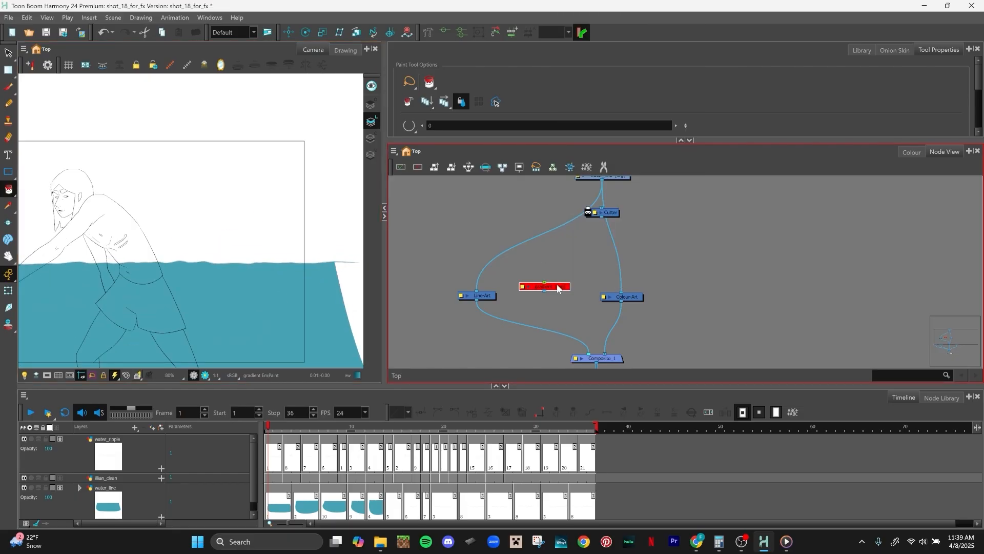
{"action": "right_click", "coordinate": [557, 288]}
{"action": "left_click", "coordinate": [578, 144]}
Step: Move the Cutter node clear to the right of the water_line branch and the gradient node to its upper left
{"action": "scroll", "coordinate": [576, 262], "scroll_direction": "down", "scroll_amount": 3}
{"action": "left_click_drag", "start_coordinate": [576, 300], "coordinate": [582, 293]}
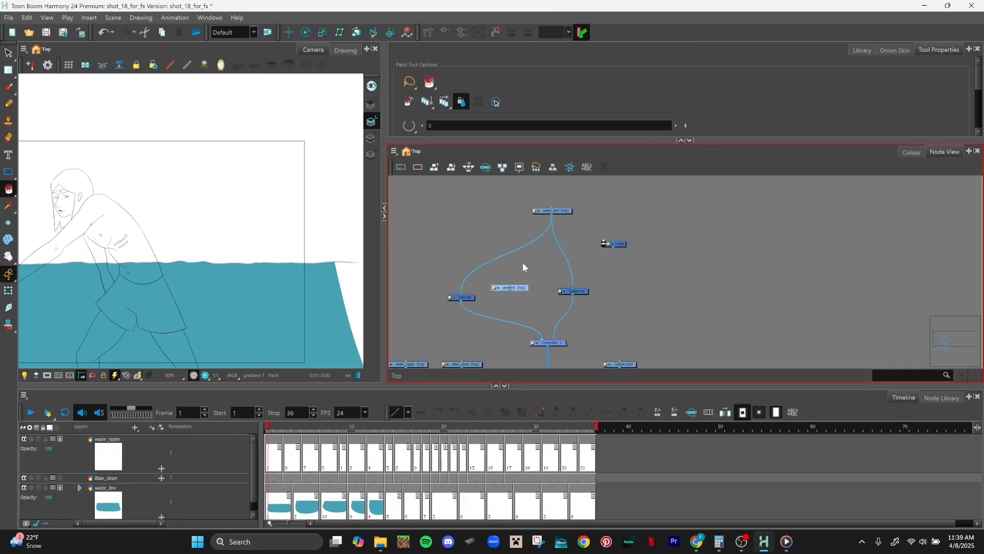
{"action": "left_click_drag", "start_coordinate": [523, 294], "coordinate": [484, 232]}
{"action": "key", "text": "space"}
{"action": "left_click_drag", "start_coordinate": [288, 241], "coordinate": [319, 221]}
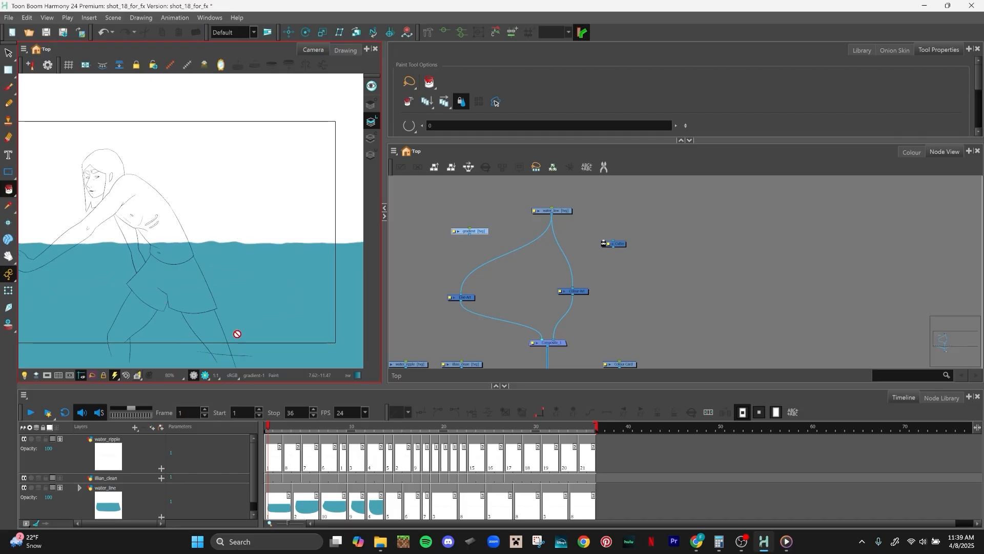
Step: Raise the main Composite node slightly and move Colour-Art a little lower on its branch
{"action": "key", "text": "space"}
{"action": "left_click_drag", "start_coordinate": [661, 305], "coordinate": [684, 244]}
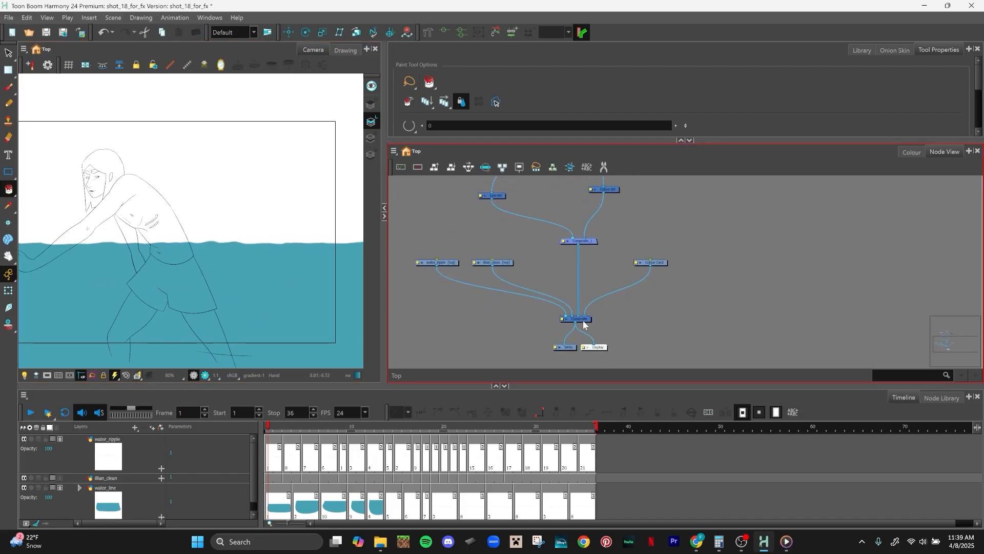
{"action": "left_click_drag", "start_coordinate": [584, 323], "coordinate": [587, 315]}
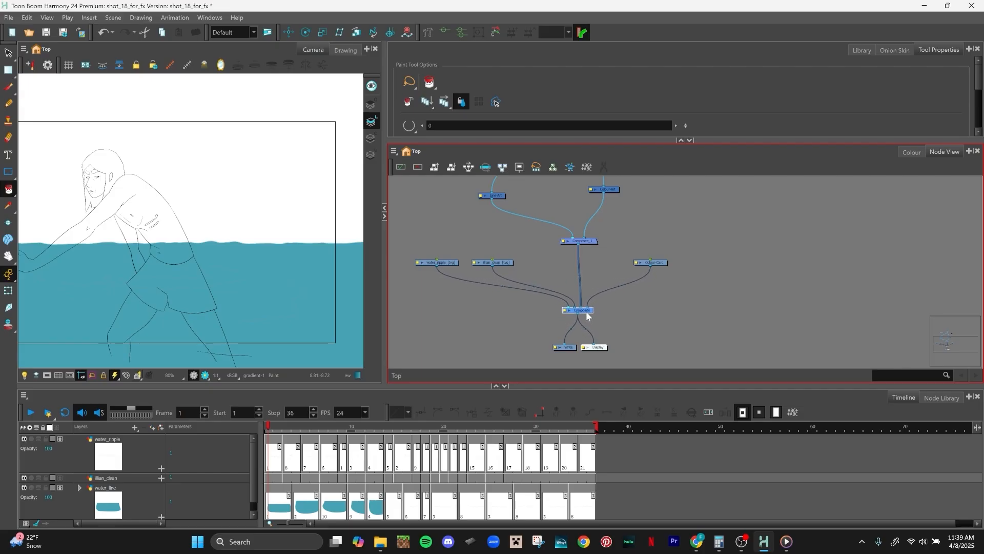
{"action": "scroll", "coordinate": [615, 282], "scroll_direction": "up", "scroll_amount": 5}
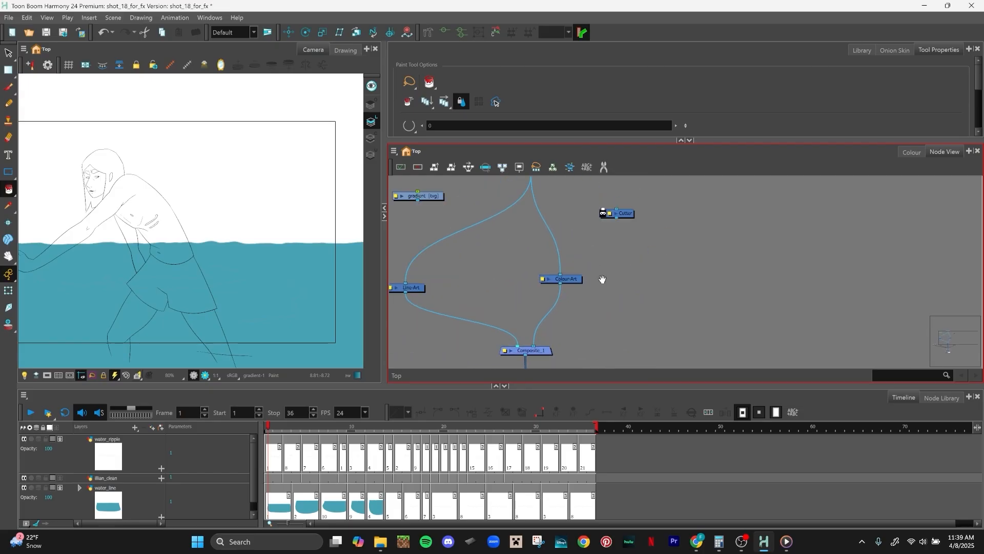
{"action": "left_click", "coordinate": [597, 323]}
Step: Connect the gradient node's output to the Cutter's image input and place both nodes to the right of the Colour-Art branch
{"action": "scroll", "coordinate": [653, 285], "scroll_direction": "down", "scroll_amount": 1}
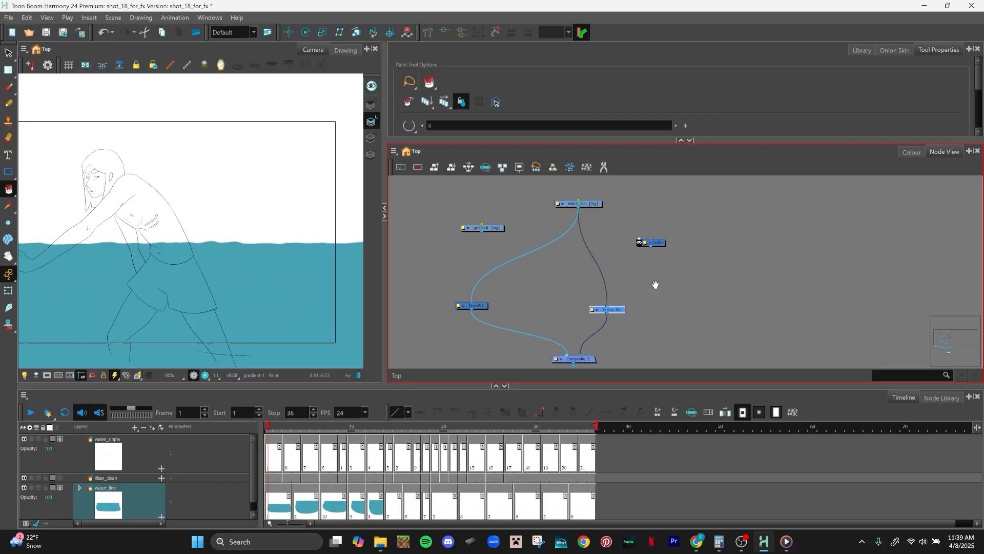
{"action": "left_click_drag", "start_coordinate": [655, 284], "coordinate": [634, 276]}
{"action": "left_click_drag", "start_coordinate": [476, 223], "coordinate": [546, 274]}
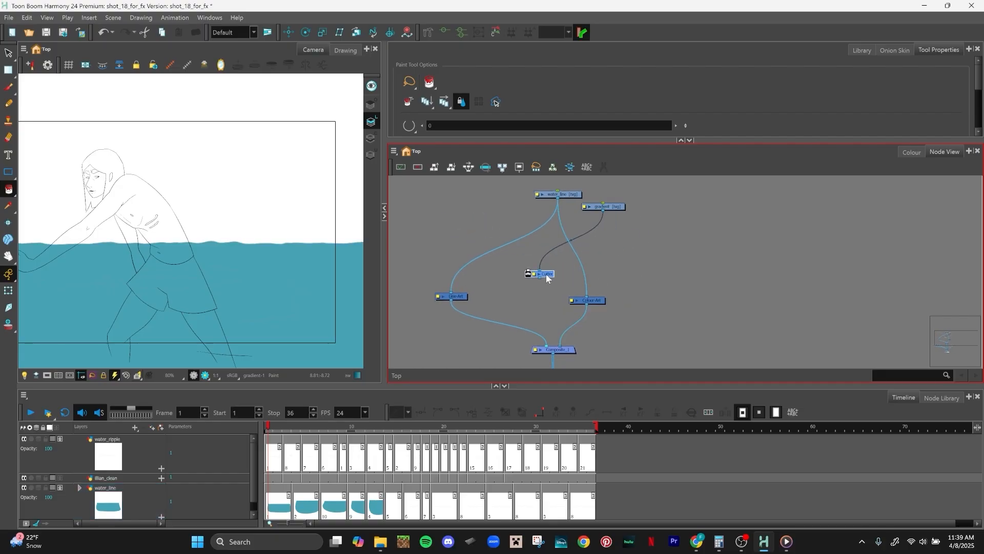
{"action": "left_click", "coordinate": [618, 210]}
{"action": "left_click_drag", "start_coordinate": [617, 209], "coordinate": [651, 244]}
{"action": "left_click_drag", "start_coordinate": [550, 273], "coordinate": [616, 279]}
Step: Reroute Colour-Art from Composite_1 to the Cutter's matte input, and connect the Cutter's output to Composite_1
{"action": "mouse_move", "coordinate": [623, 309]}
{"action": "left_mouse_down"}
{"action": "mouse_move", "coordinate": [606, 276]}
{"action": "mouse_move", "coordinate": [544, 276]}
{"action": "mouse_move", "coordinate": [553, 206]}
{"action": "mouse_move", "coordinate": [586, 239]}
{"action": "left_mouse_up"}
{"action": "left_click", "coordinate": [603, 168]}
{"action": "left_click", "coordinate": [604, 167]}
{"action": "left_click_drag", "start_coordinate": [563, 200], "coordinate": [571, 217]}
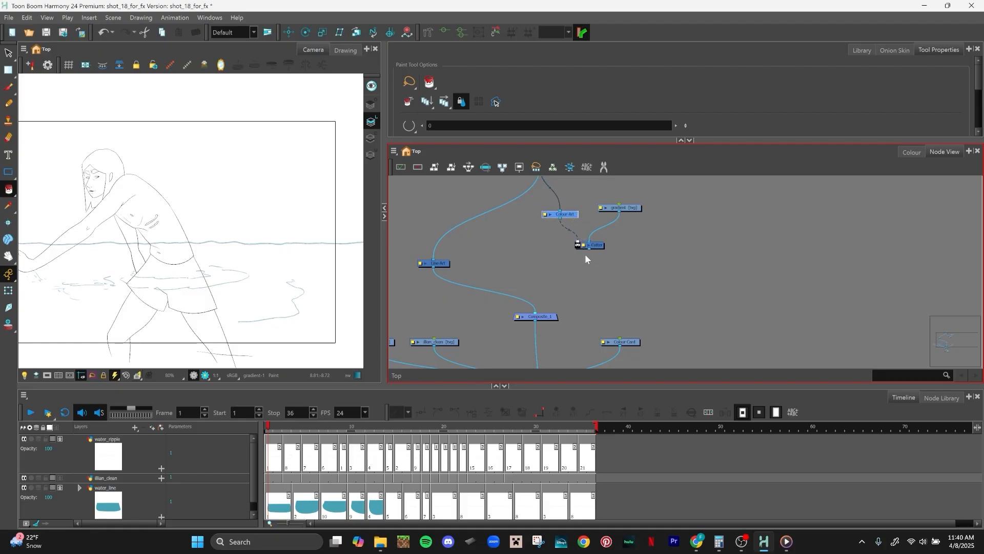
{"action": "left_click_drag", "start_coordinate": [590, 249], "coordinate": [544, 319]}
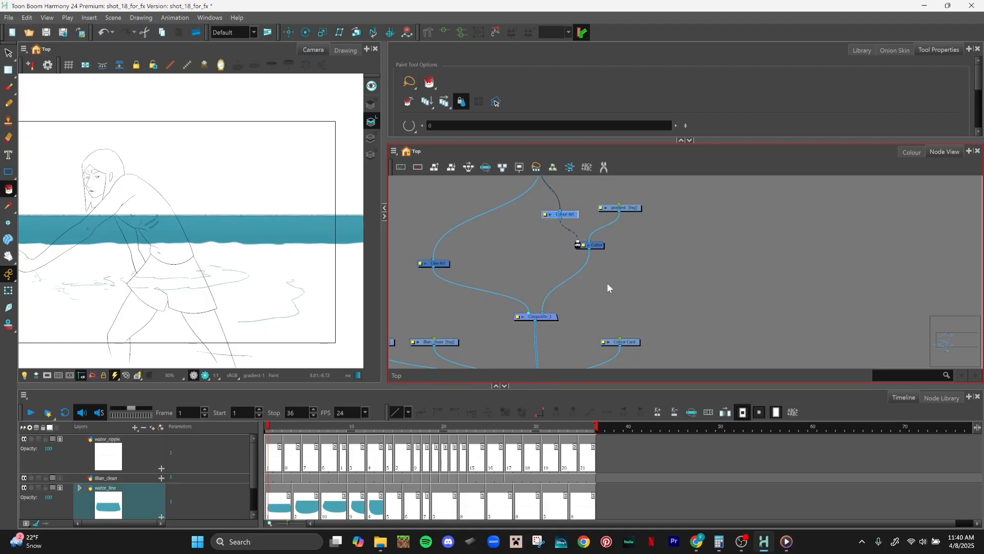
Step: Move the Cutter, Colour-Art and gradient nodes closer together above Composite_1
{"action": "left_click_drag", "start_coordinate": [601, 248], "coordinate": [593, 276]}
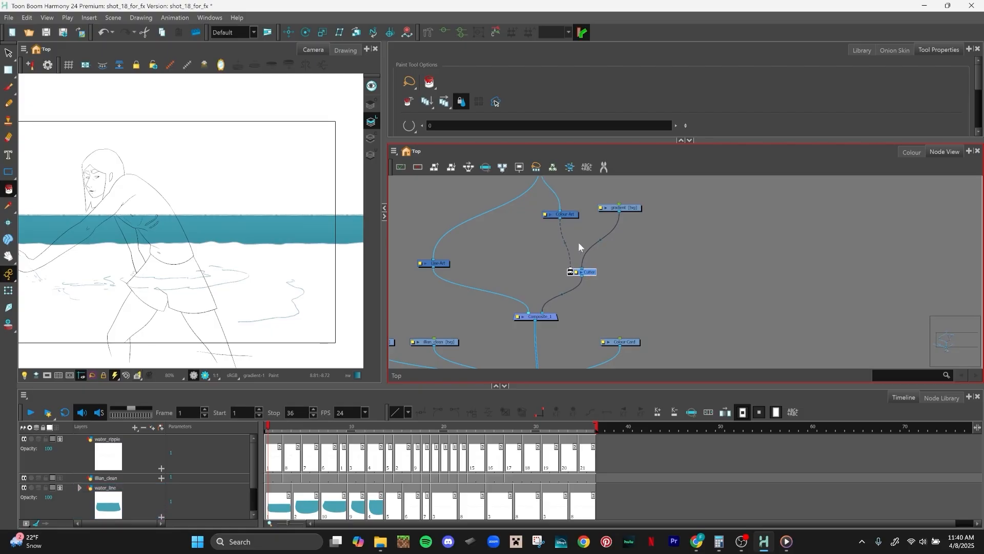
{"action": "left_click_drag", "start_coordinate": [569, 222], "coordinate": [573, 239]}
{"action": "left_click_drag", "start_coordinate": [638, 207], "coordinate": [633, 240]}
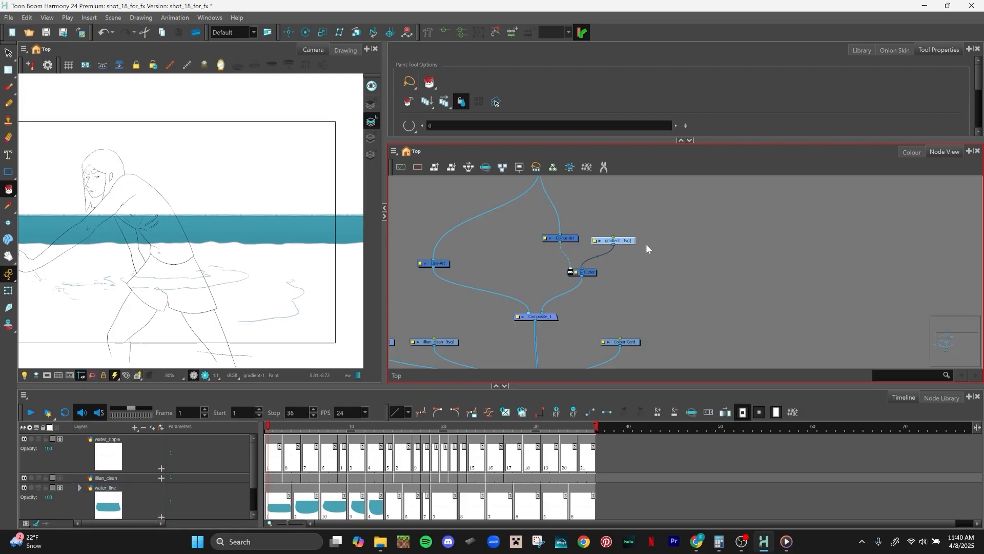
{"action": "left_click_drag", "start_coordinate": [551, 233], "coordinate": [645, 239]}
Step: Check how the gradient is cut around the water shape, and align Colour-Art level with the gradient node
{"action": "left_click_drag", "start_coordinate": [220, 260], "coordinate": [205, 284]}
{"action": "scroll", "coordinate": [299, 295], "scroll_direction": "down", "scroll_amount": 2}
{"action": "scroll", "coordinate": [299, 294], "scroll_direction": "up", "scroll_amount": 4}
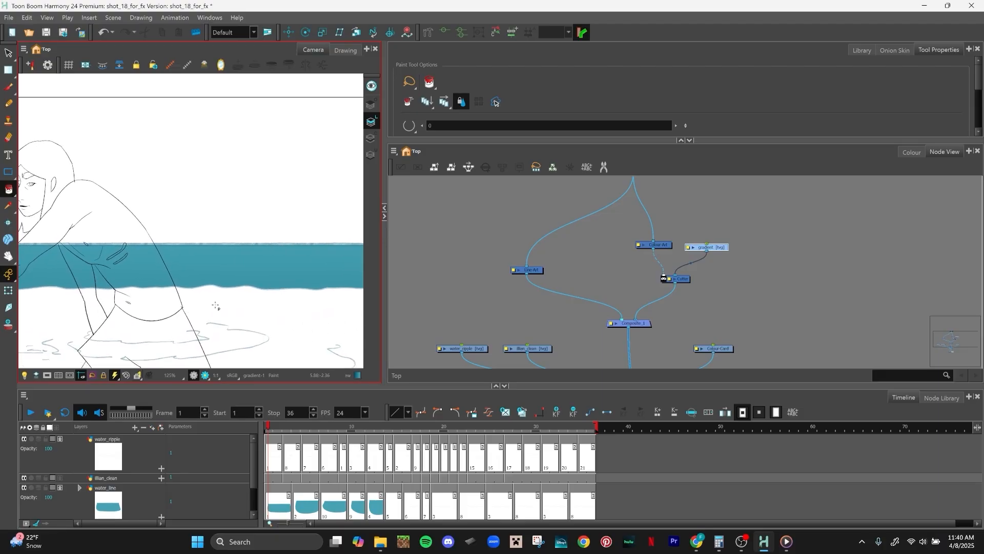
{"action": "scroll", "coordinate": [243, 333], "scroll_direction": "down", "scroll_amount": 2}
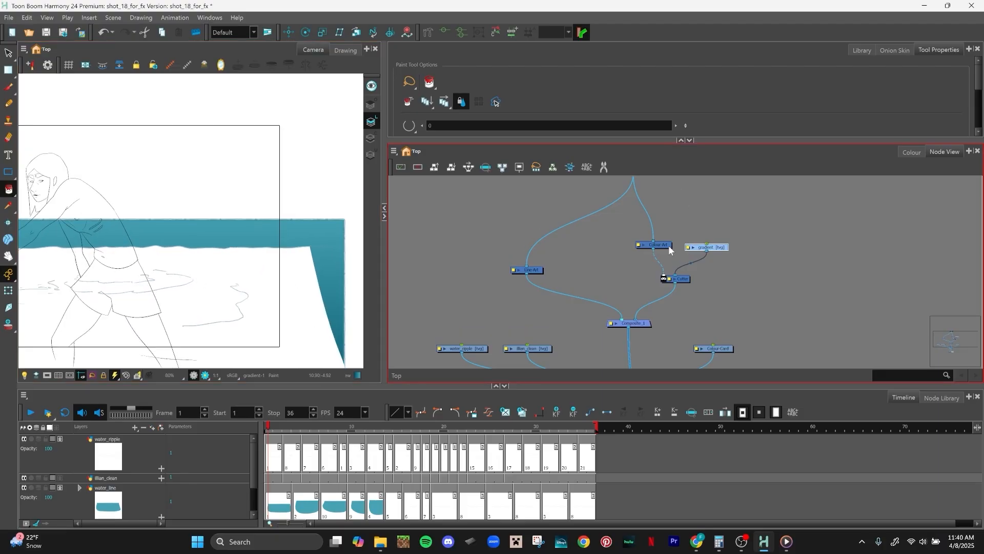
{"action": "left_click_drag", "start_coordinate": [670, 248], "coordinate": [670, 251]}
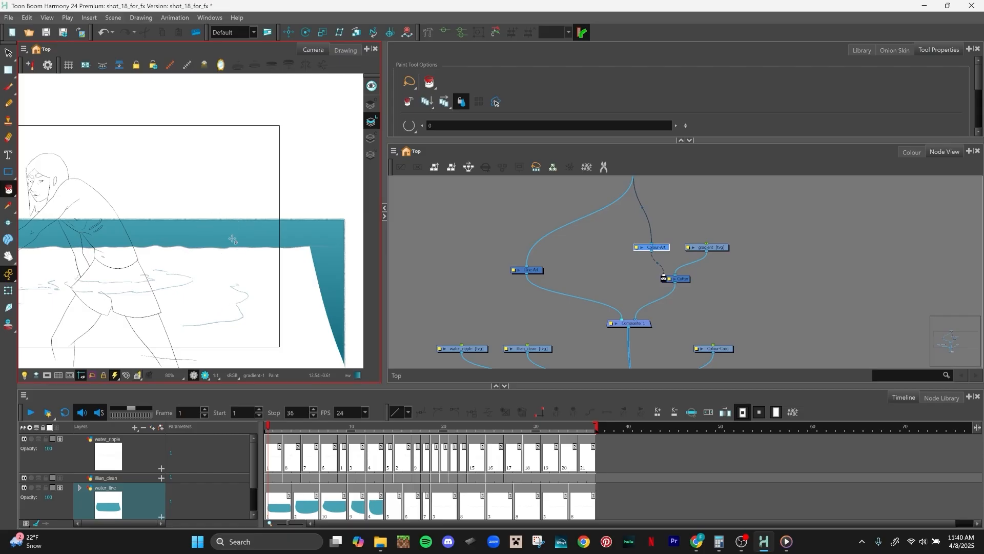
Step: Invert the Cutter's matte so the gradient shows inside the water_line fill
{"action": "scroll", "coordinate": [709, 227], "scroll_direction": "up", "scroll_amount": 4}
{"action": "left_click_drag", "start_coordinate": [758, 244], "coordinate": [791, 219]}
{"action": "scroll", "coordinate": [743, 217], "scroll_direction": "up", "scroll_amount": 2}
{"action": "left_click_drag", "start_coordinate": [686, 253], "coordinate": [732, 251]}
{"action": "left_click", "coordinate": [576, 279]}
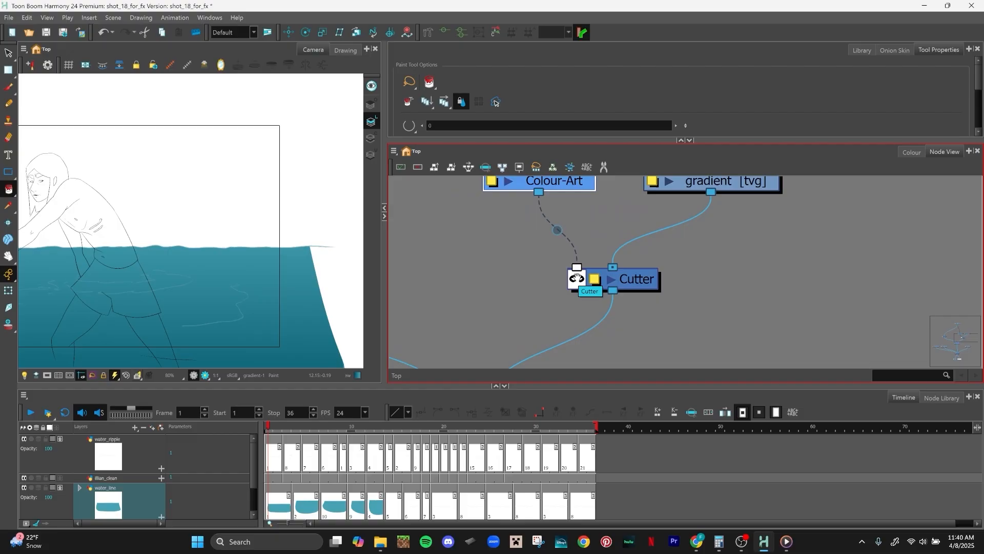
Step: Examine the masked gradient in the Camera view and scrub the timeline to frame 12
{"action": "scroll", "coordinate": [277, 255], "scroll_direction": "down", "scroll_amount": 3}
{"action": "left_click", "coordinate": [739, 249]}
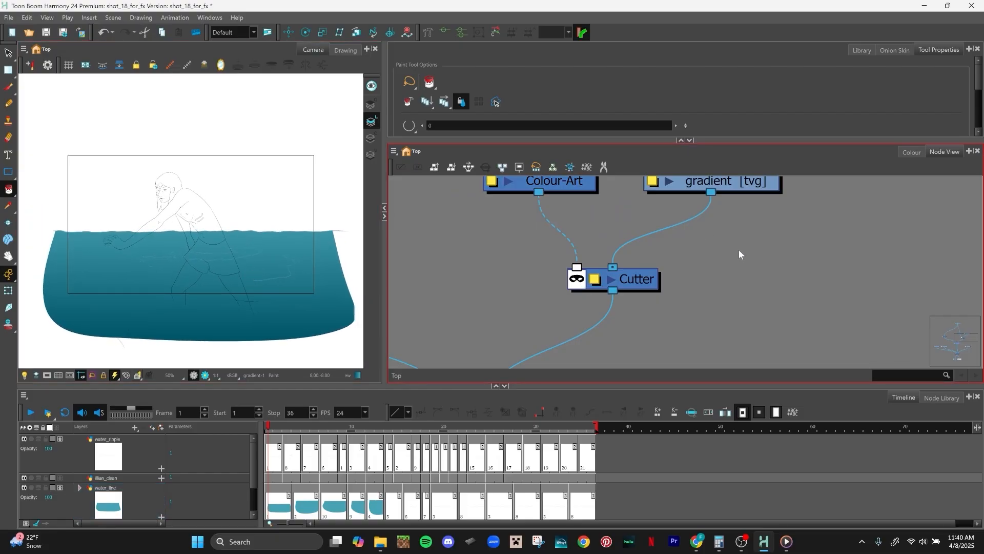
{"action": "scroll", "coordinate": [740, 250], "scroll_direction": "down", "scroll_amount": 4}
{"action": "scroll", "coordinate": [279, 259], "scroll_direction": "up", "scroll_amount": 3}
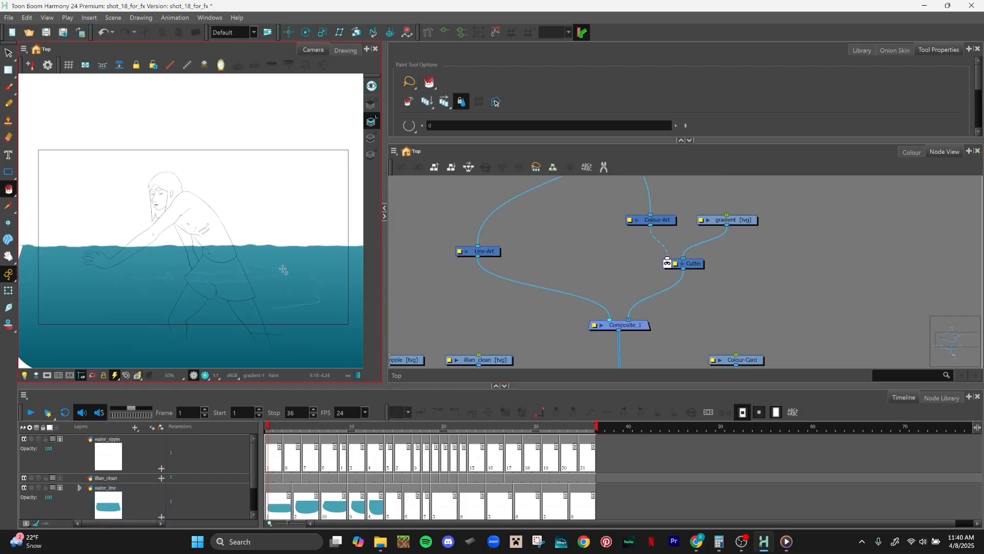
{"action": "mouse_move", "coordinate": [304, 429]}
{"action": "left_mouse_down"}
{"action": "mouse_move", "coordinate": [400, 426]}
{"action": "mouse_move", "coordinate": [293, 420]}
{"action": "mouse_move", "coordinate": [369, 428]}
{"action": "mouse_move", "coordinate": [247, 430]}
{"action": "mouse_move", "coordinate": [361, 430]}
{"action": "mouse_move", "coordinate": [371, 445]}
{"action": "left_mouse_up"}
{"action": "scroll", "coordinate": [337, 294], "scroll_direction": "down", "scroll_amount": 3}
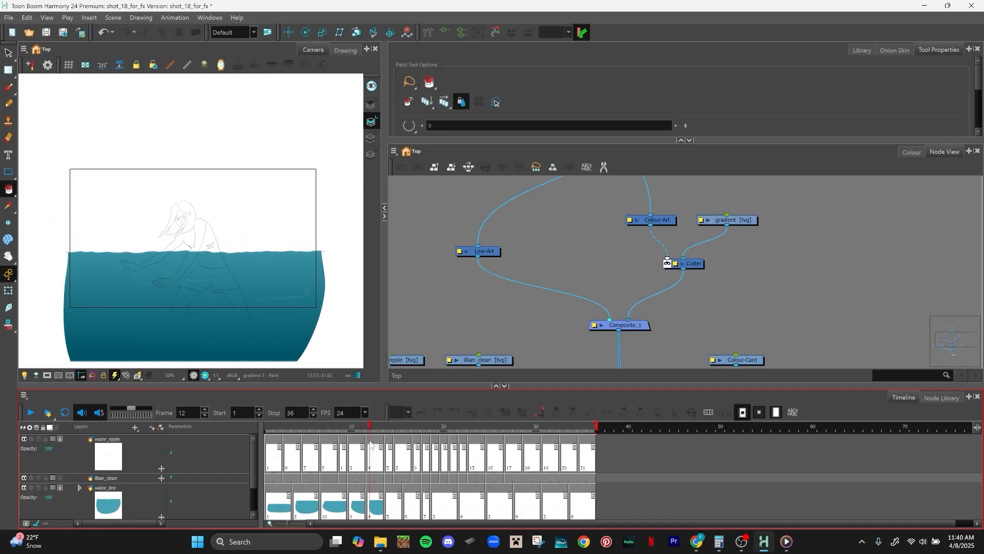
Step: Draw an enclosing stroke below the water line on the colour art of the water_line drawing at frame 15, using the WATER_OLD swatch
{"action": "left_click", "coordinate": [391, 502]}
{"action": "left_click", "coordinate": [417, 500]}
{"action": "left_click", "coordinate": [426, 498]}
{"action": "left_click", "coordinate": [370, 138]}
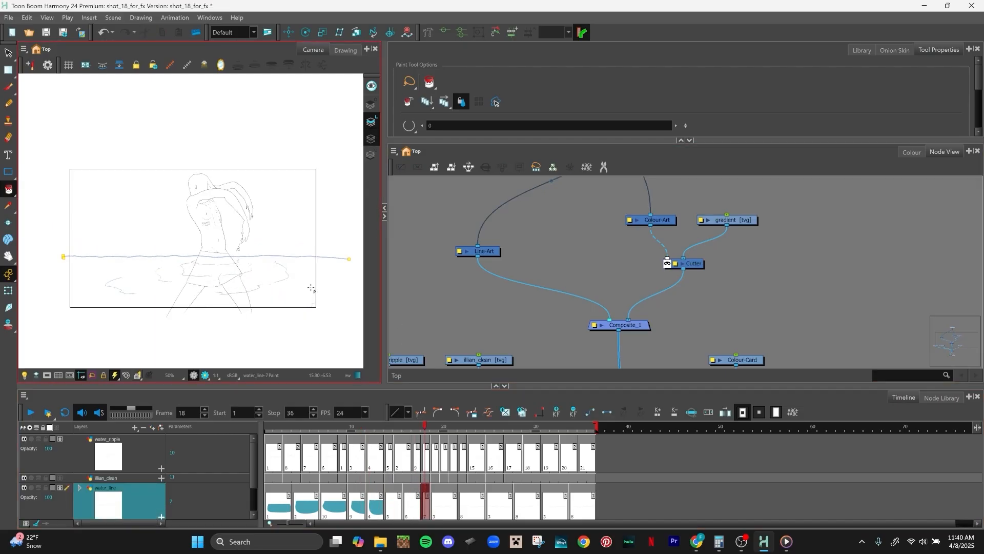
{"action": "left_click", "coordinate": [9, 192]}
{"action": "left_click", "coordinate": [37, 257]}
{"action": "left_click", "coordinate": [398, 500]}
{"action": "left_click", "coordinate": [912, 152]}
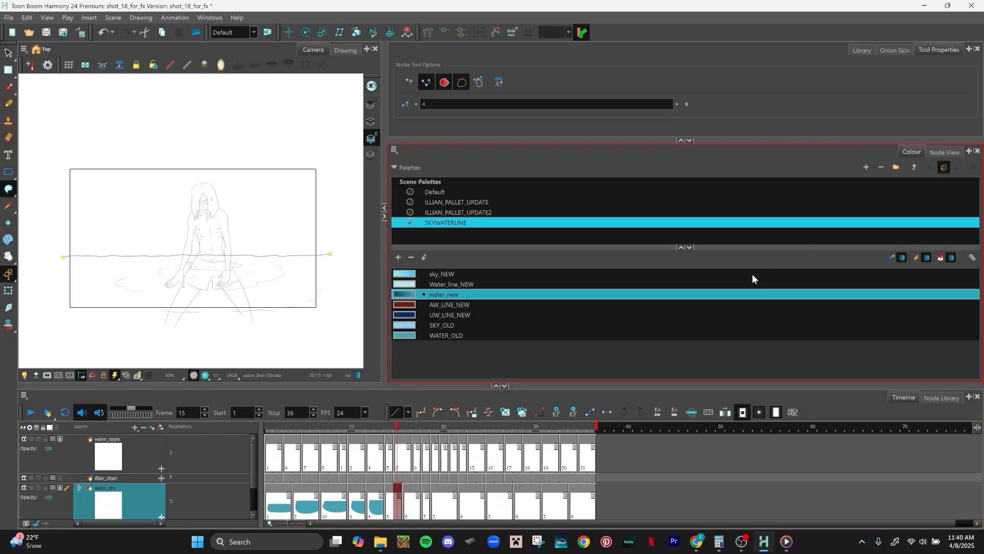
{"action": "left_click", "coordinate": [453, 274]}
{"action": "left_click", "coordinate": [451, 335]}
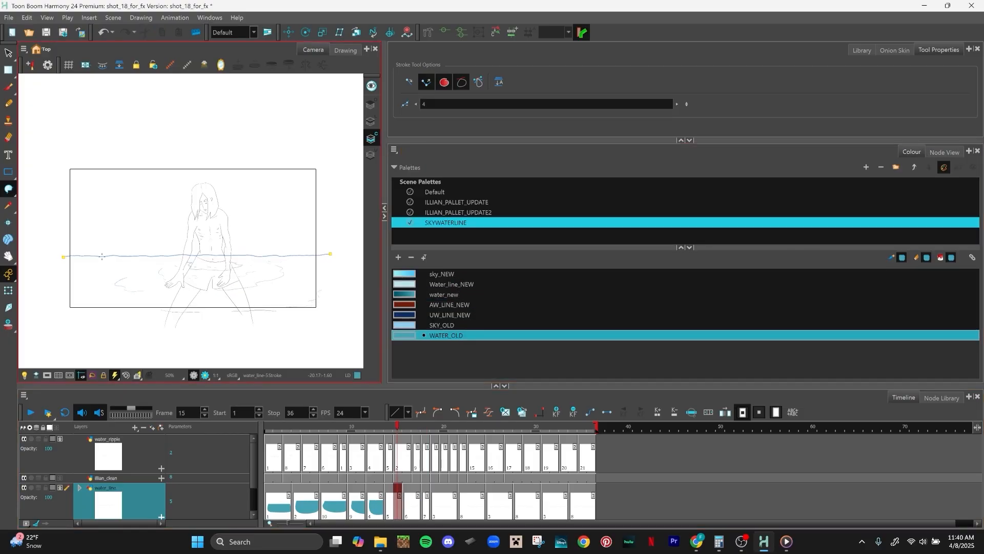
{"action": "mouse_move", "coordinate": [62, 287]}
{"action": "left_mouse_down"}
{"action": "mouse_move", "coordinate": [96, 366]}
{"action": "mouse_move", "coordinate": [280, 368]}
{"action": "mouse_move", "coordinate": [328, 305]}
{"action": "mouse_move", "coordinate": [326, 259]}
{"action": "left_mouse_up"}
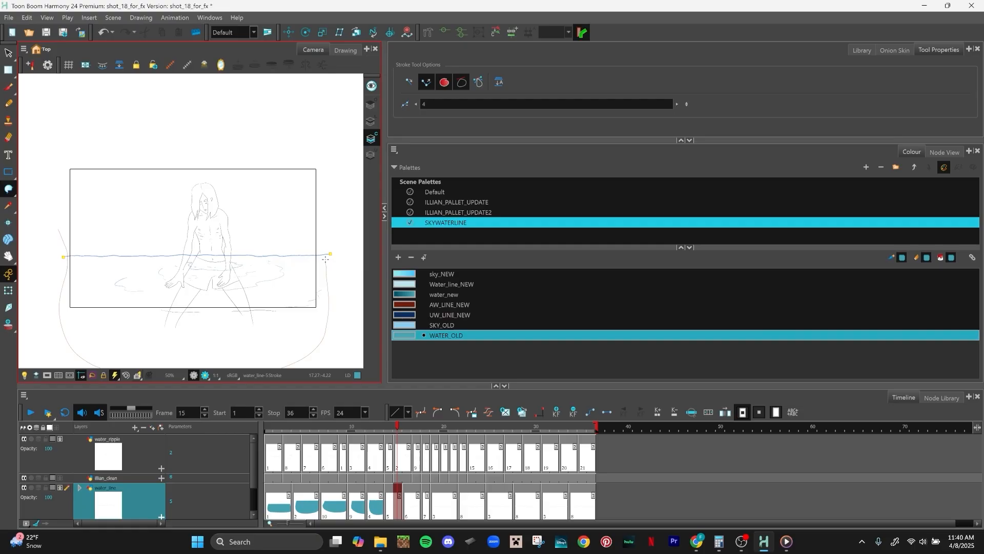
Step: Fill the enclosed water area at frame 15 with the WATER_OLD colour using the Paint tool
{"action": "left_click", "coordinate": [9, 190]}
{"action": "left_click", "coordinate": [44, 191]}
{"action": "left_click", "coordinate": [307, 338]}
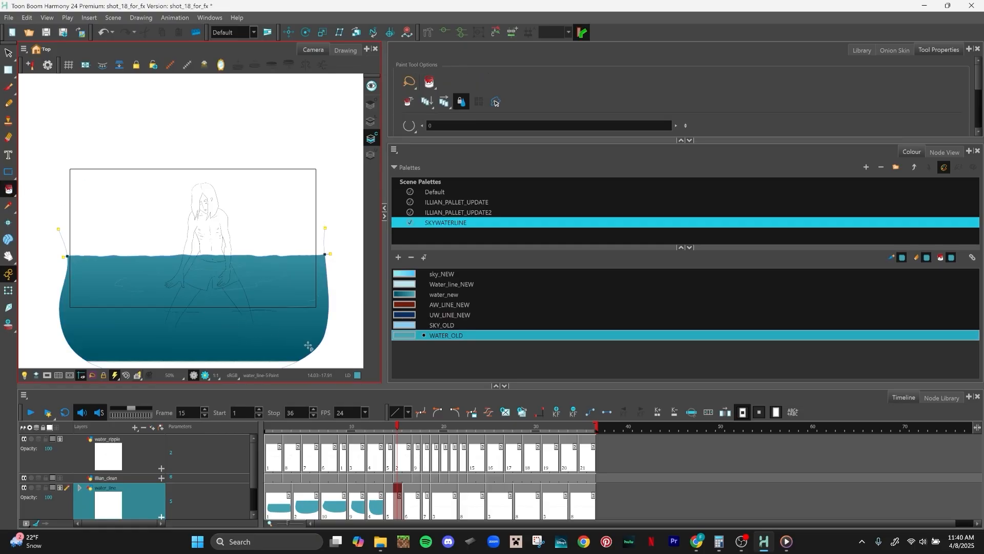
Step: Scrub from frame 14 back to frame 1 and check how the gradient fills the water shape
{"action": "left_click", "coordinate": [391, 493]}
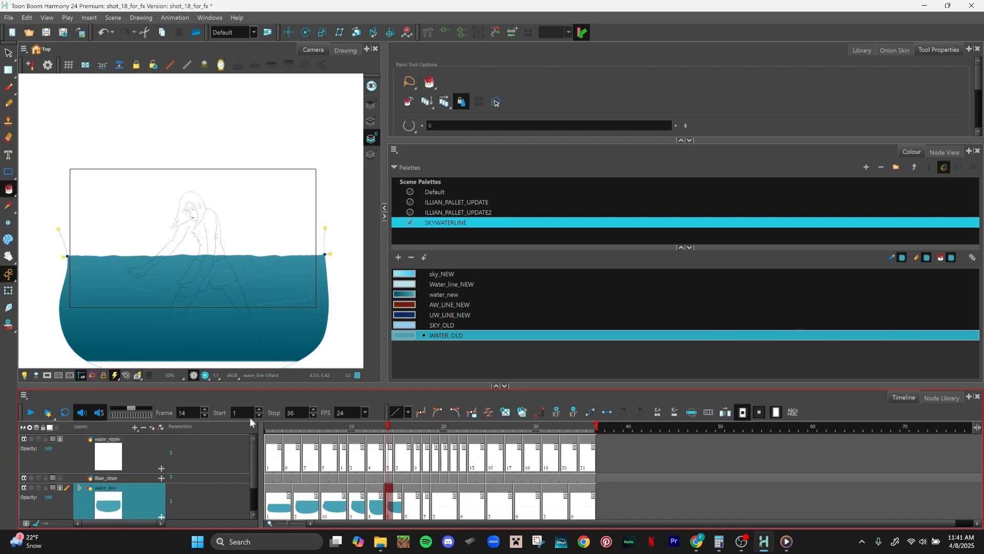
{"action": "scroll", "coordinate": [299, 307], "scroll_direction": "up", "scroll_amount": 2}
{"action": "scroll", "coordinate": [299, 307], "scroll_direction": "up", "scroll_amount": 1}
{"action": "scroll", "coordinate": [281, 307], "scroll_direction": "down", "scroll_amount": 1}
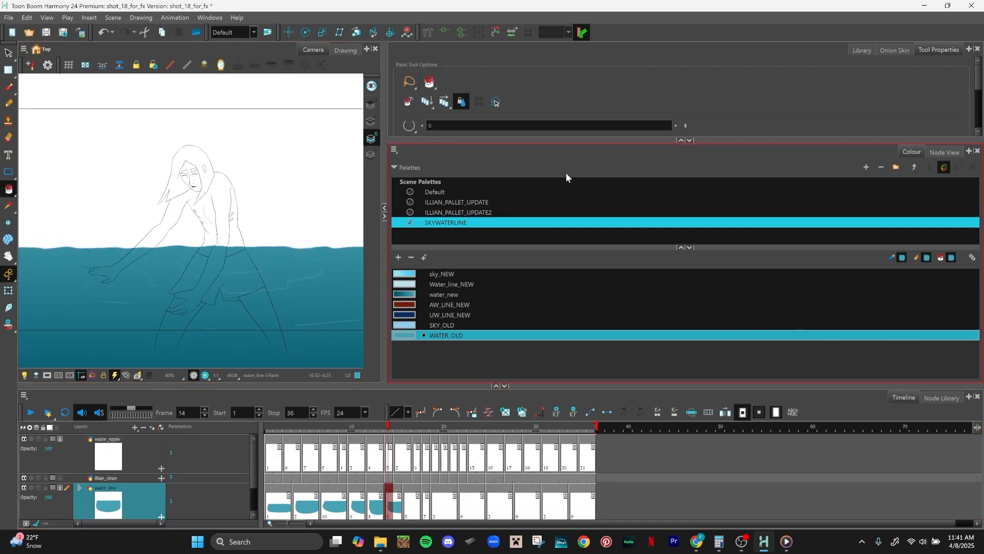
{"action": "left_click", "coordinate": [945, 153]}
{"action": "scroll", "coordinate": [295, 293], "scroll_direction": "down", "scroll_amount": 2}
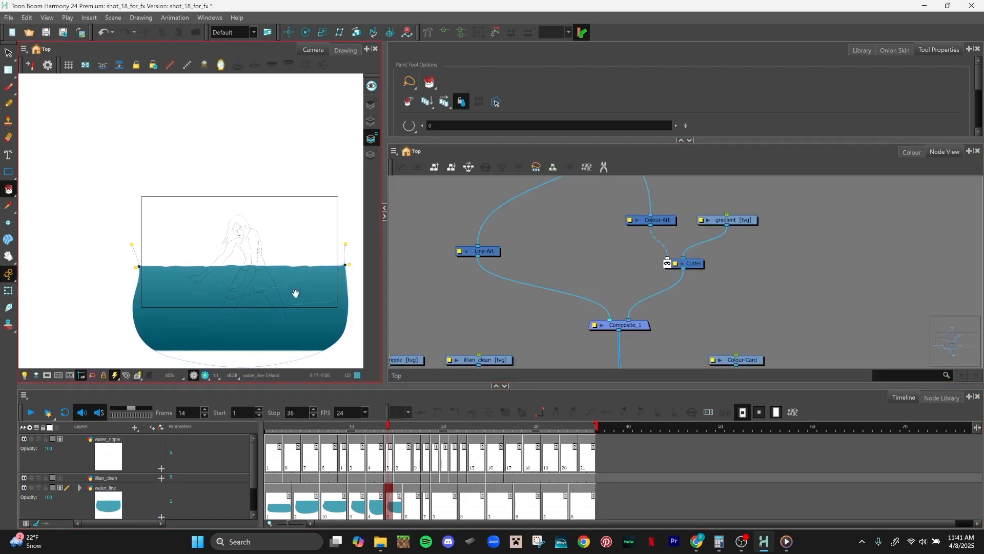
{"action": "scroll", "coordinate": [295, 293], "scroll_direction": "up", "scroll_amount": 2}
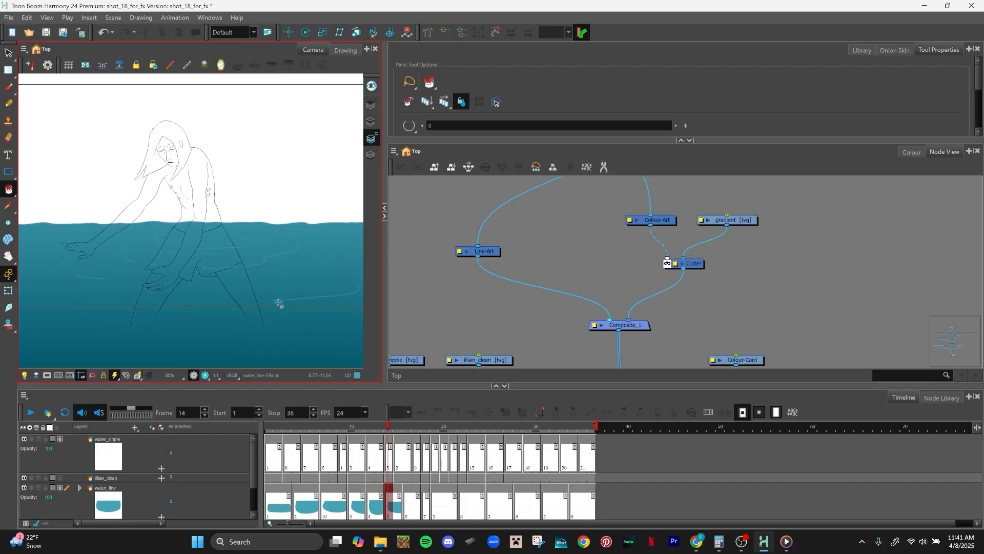
{"action": "mouse_move", "coordinate": [389, 426]}
{"action": "left_mouse_down"}
{"action": "mouse_move", "coordinate": [227, 426]}
{"action": "mouse_move", "coordinate": [415, 421]}
{"action": "mouse_move", "coordinate": [405, 426]}
{"action": "mouse_move", "coordinate": [244, 424]}
{"action": "mouse_move", "coordinate": [427, 400]}
{"action": "mouse_move", "coordinate": [212, 424]}
{"action": "left_mouse_up"}
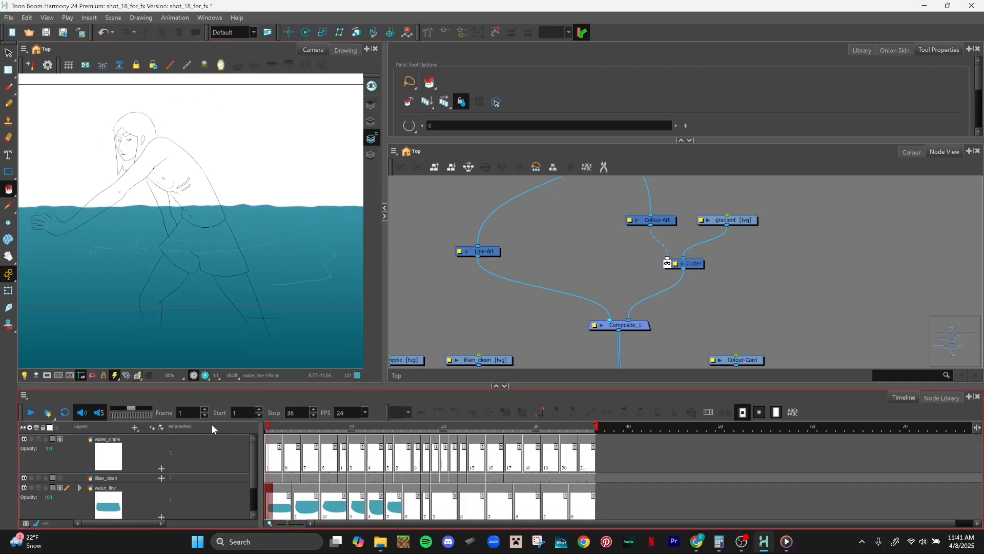
Step: Nudge the Colour-Art, gradient and Cutter nodes into a tidier position below the water_line node
{"action": "scroll", "coordinate": [675, 223], "scroll_direction": "down", "scroll_amount": 3}
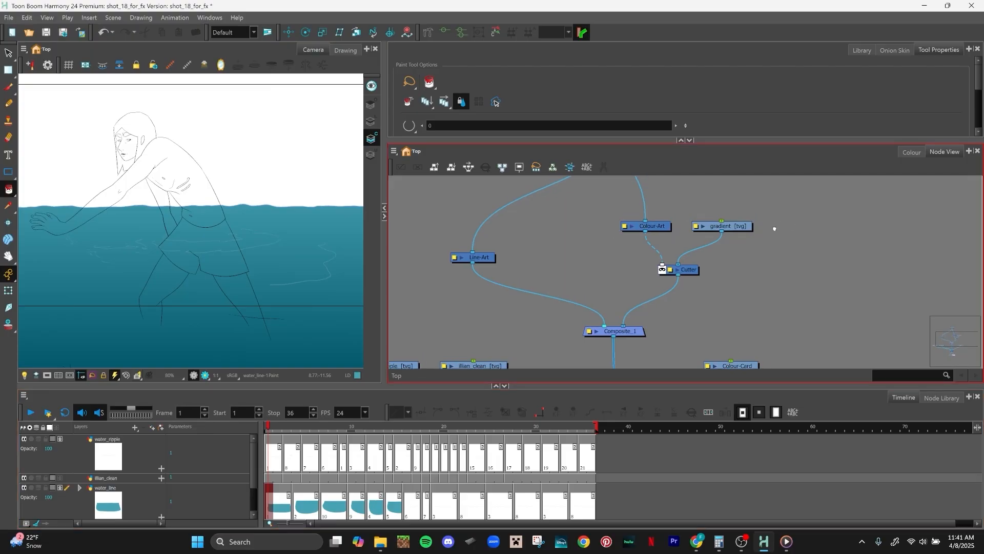
{"action": "scroll", "coordinate": [762, 253], "scroll_direction": "down", "scroll_amount": 2}
{"action": "left_click_drag", "start_coordinate": [542, 305], "coordinate": [628, 282]}
{"action": "left_click_drag", "start_coordinate": [746, 242], "coordinate": [710, 234]}
{"action": "left_click", "coordinate": [698, 258]}
{"action": "left_click", "coordinate": [668, 273]}
{"action": "left_click", "coordinate": [688, 311]}
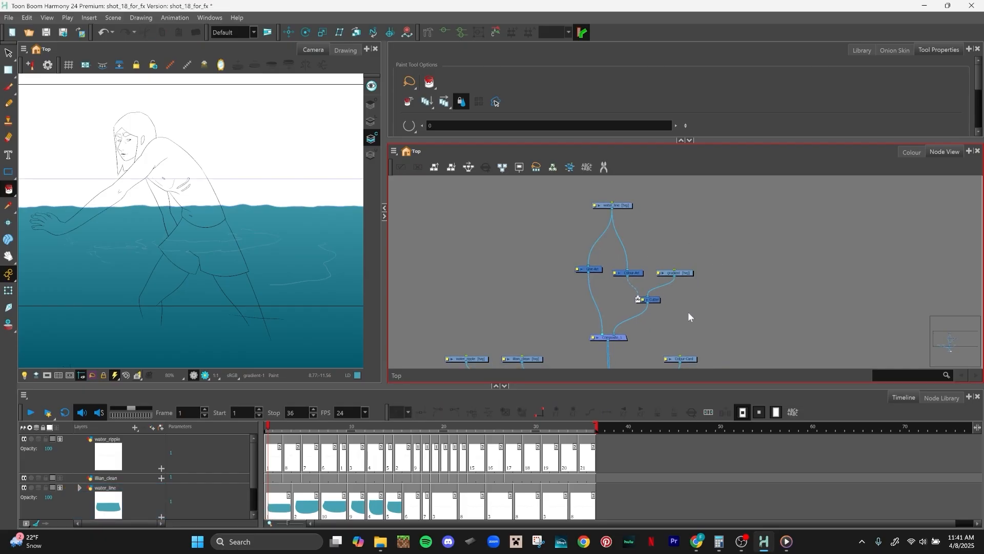
{"action": "left_click", "coordinate": [636, 272]}
{"action": "left_click_drag", "start_coordinate": [635, 272], "coordinate": [639, 269]}
{"action": "left_click", "coordinate": [709, 250]}
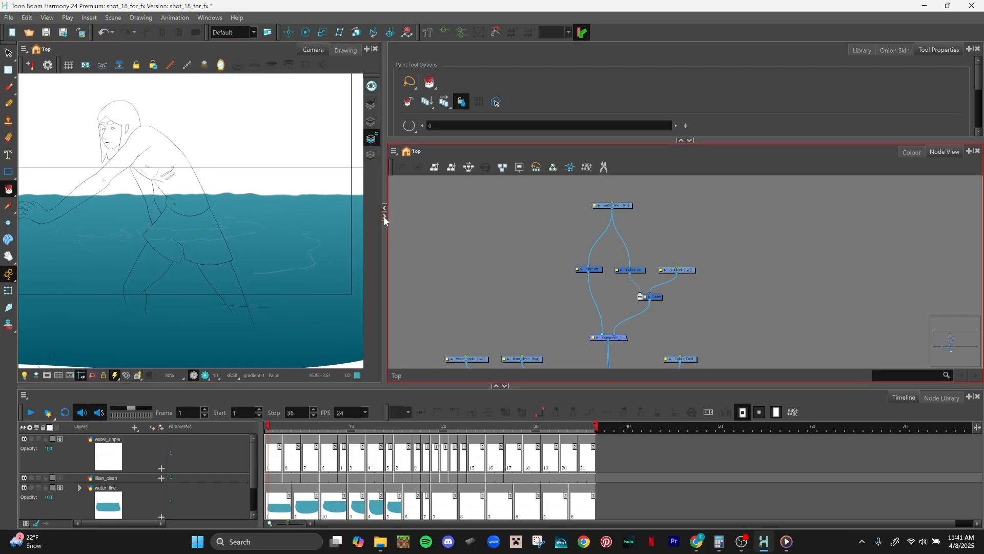
Step: Enlarge the Camera view in width and height and fit the whole water shape inside it
{"action": "left_click_drag", "start_coordinate": [384, 237], "coordinate": [485, 240]}
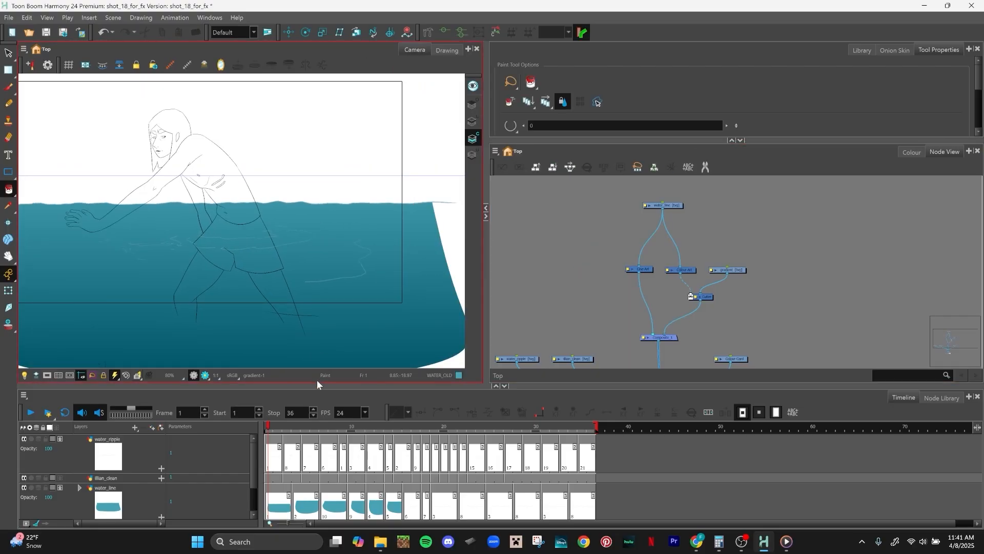
{"action": "left_click_drag", "start_coordinate": [318, 385], "coordinate": [317, 394]}
{"action": "scroll", "coordinate": [389, 279], "scroll_direction": "down", "scroll_amount": 2}
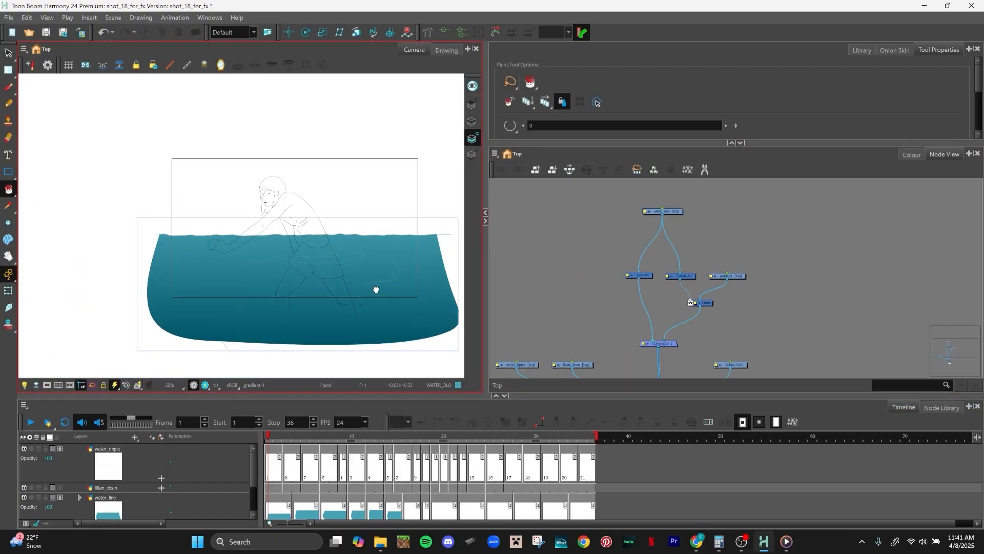
{"action": "left_click_drag", "start_coordinate": [357, 294], "coordinate": [344, 292]}
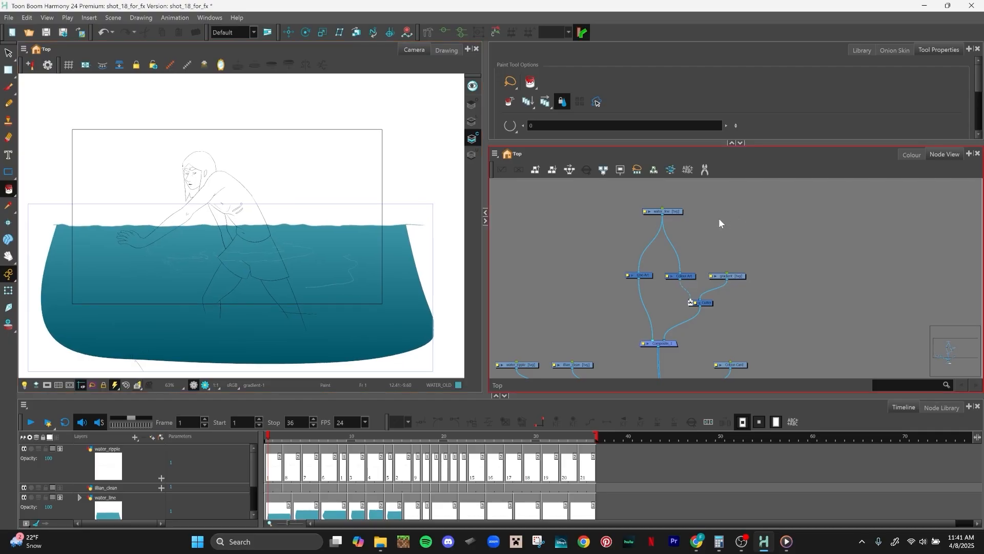
Step: Rearrange the node network with gradient directly above Cutter beside Line-Art, and water_line closer to its Line-Art and Colour-Art nodes
{"action": "mouse_move", "coordinate": [734, 276]}
{"action": "left_mouse_down"}
{"action": "mouse_move", "coordinate": [749, 248]}
{"action": "mouse_move", "coordinate": [739, 269]}
{"action": "left_mouse_up"}
{"action": "left_click_drag", "start_coordinate": [677, 212], "coordinate": [672, 243]}
{"action": "left_click_drag", "start_coordinate": [733, 274], "coordinate": [569, 245]}
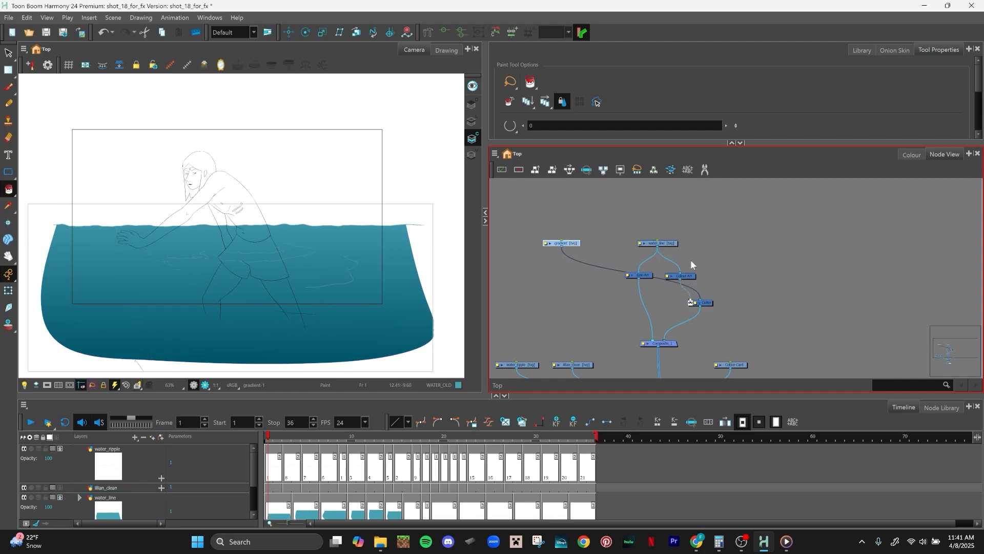
{"action": "left_click_drag", "start_coordinate": [708, 305], "coordinate": [605, 304]}
{"action": "left_click_drag", "start_coordinate": [578, 246], "coordinate": [608, 276]}
{"action": "scroll", "coordinate": [717, 267], "scroll_direction": "up", "scroll_amount": 2}
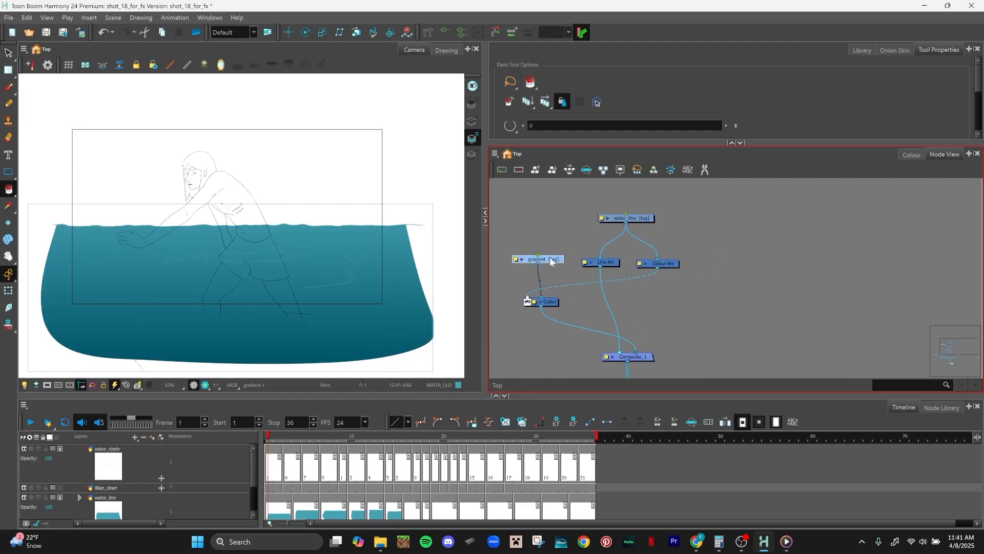
{"action": "left_click_drag", "start_coordinate": [550, 257], "coordinate": [546, 256]}
{"action": "left_click_drag", "start_coordinate": [556, 300], "coordinate": [548, 295]}
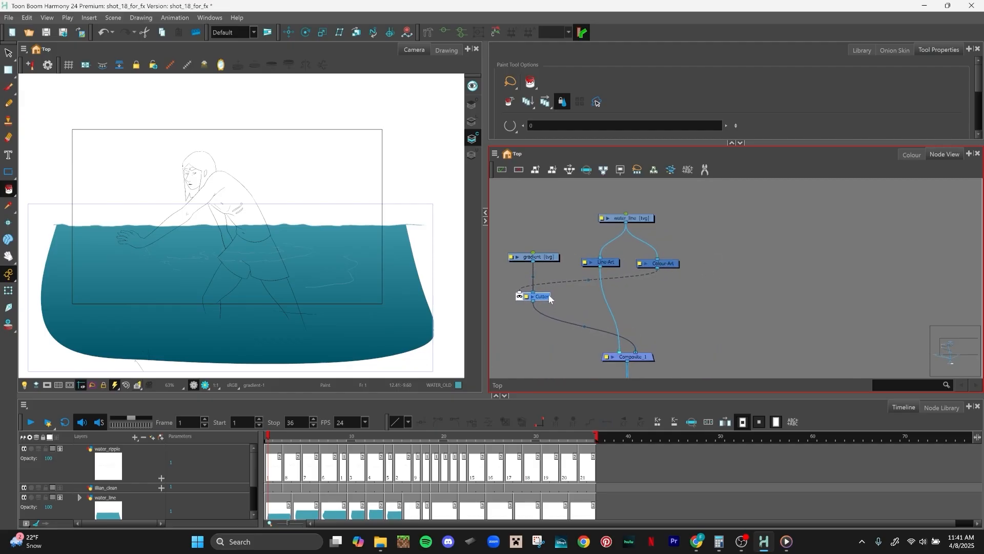
{"action": "left_click", "coordinate": [748, 269]}
{"action": "scroll", "coordinate": [743, 273], "scroll_direction": "down", "scroll_amount": 4}
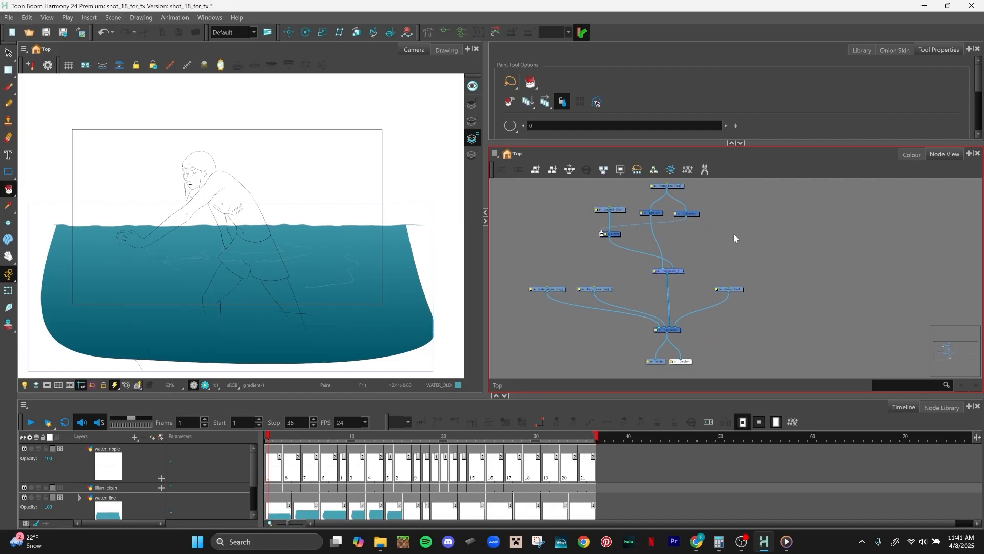
{"action": "scroll", "coordinate": [741, 248], "scroll_direction": "down", "scroll_amount": 1}
{"action": "left_click_drag", "start_coordinate": [739, 247], "coordinate": [733, 259]}
{"action": "scroll", "coordinate": [734, 241], "scroll_direction": "up", "scroll_amount": 1}
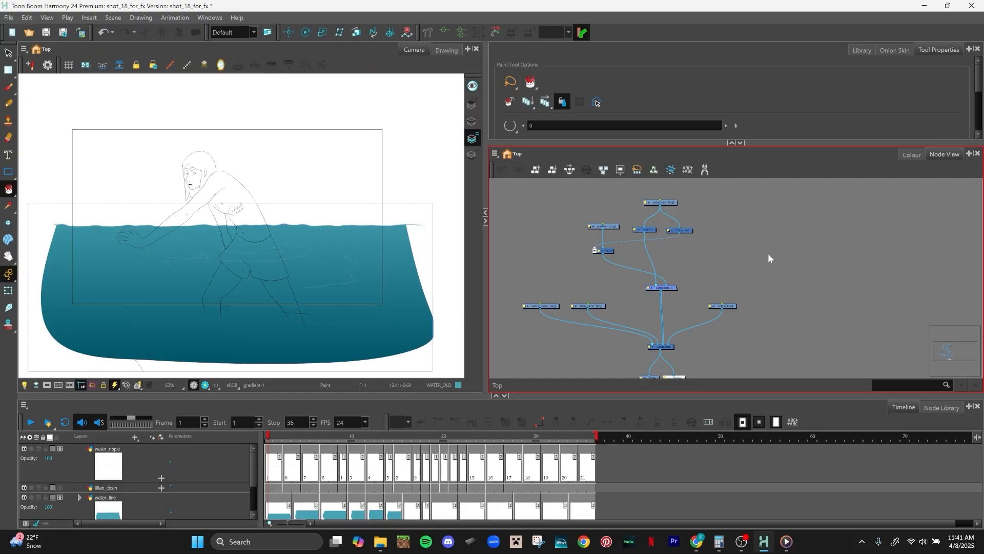
Step: Set the animate mode to Animate Off and keep the playhead at frame 1
{"action": "left_click", "coordinate": [9, 276]}
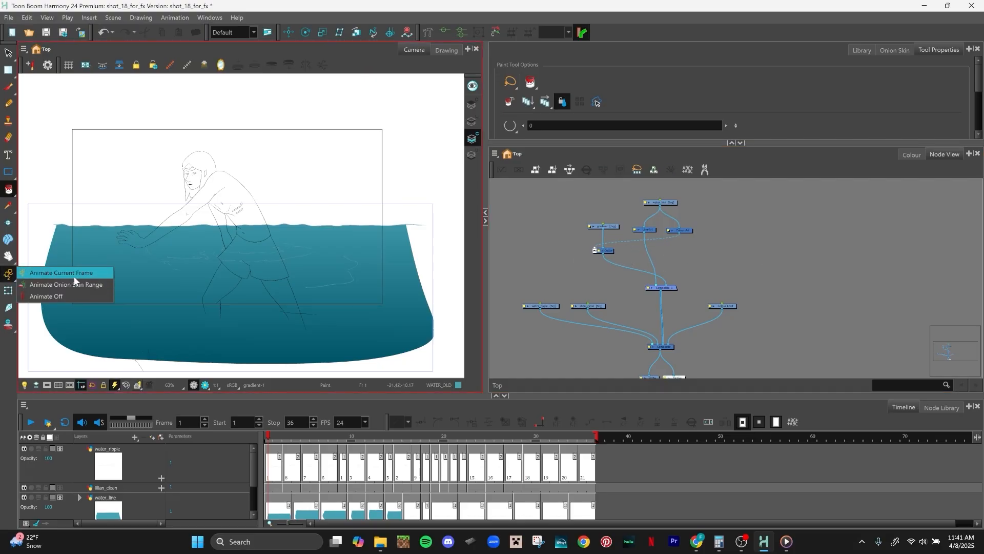
{"action": "left_click", "coordinate": [77, 296]}
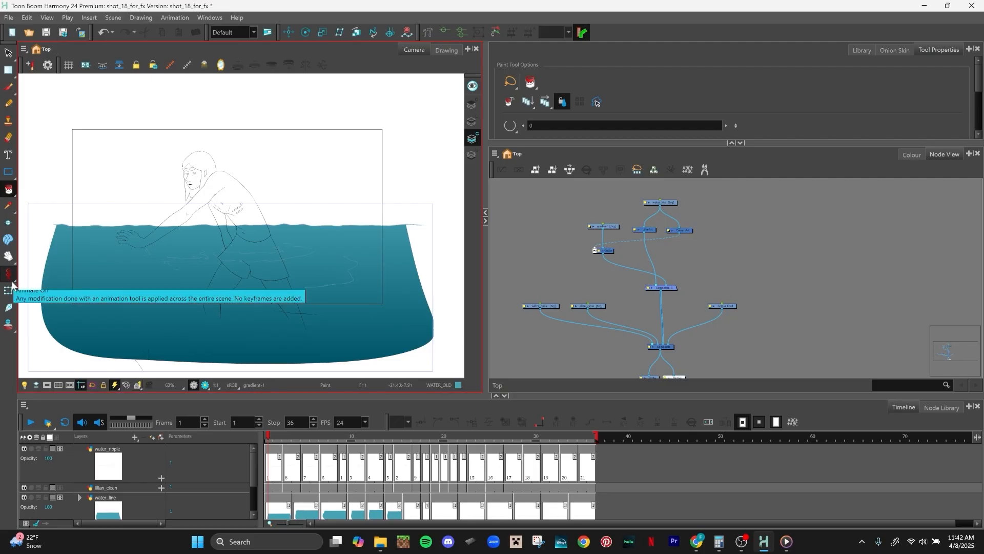
{"action": "left_click_drag", "start_coordinate": [287, 435], "coordinate": [237, 426]}
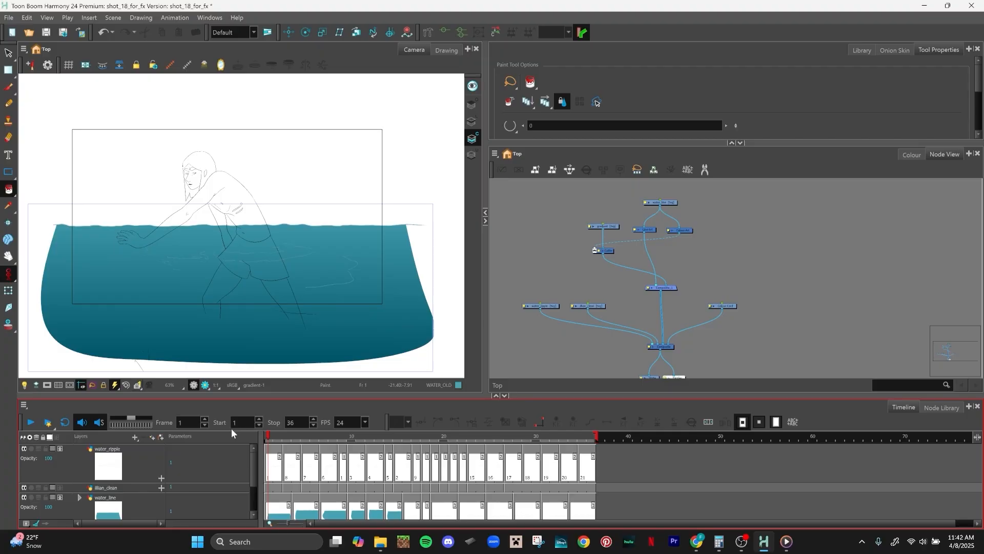
Step: Add a parent peg to the water_line drawing node and place it directly above that node
{"action": "left_click", "coordinate": [726, 285]}
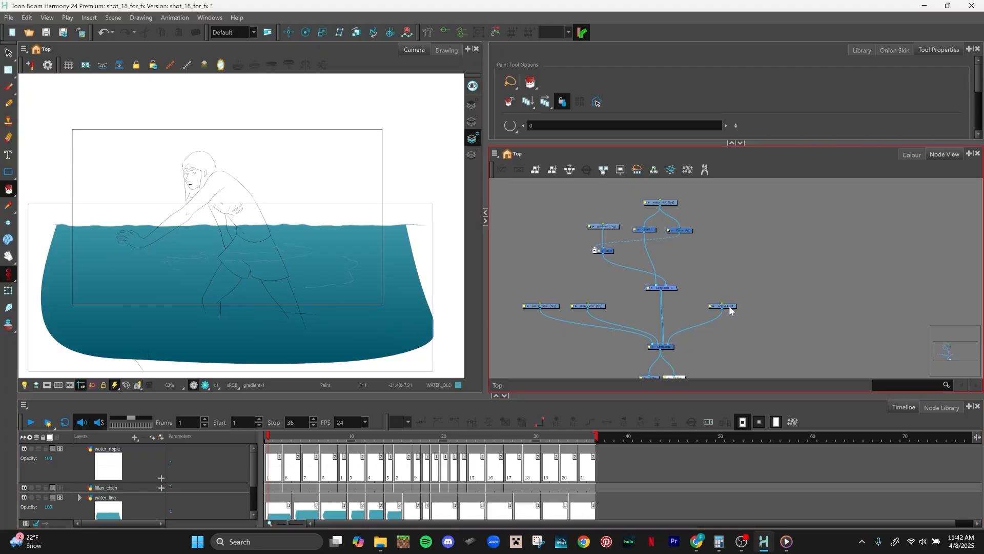
{"action": "left_click", "coordinate": [733, 251]}
{"action": "left_click", "coordinate": [597, 305]}
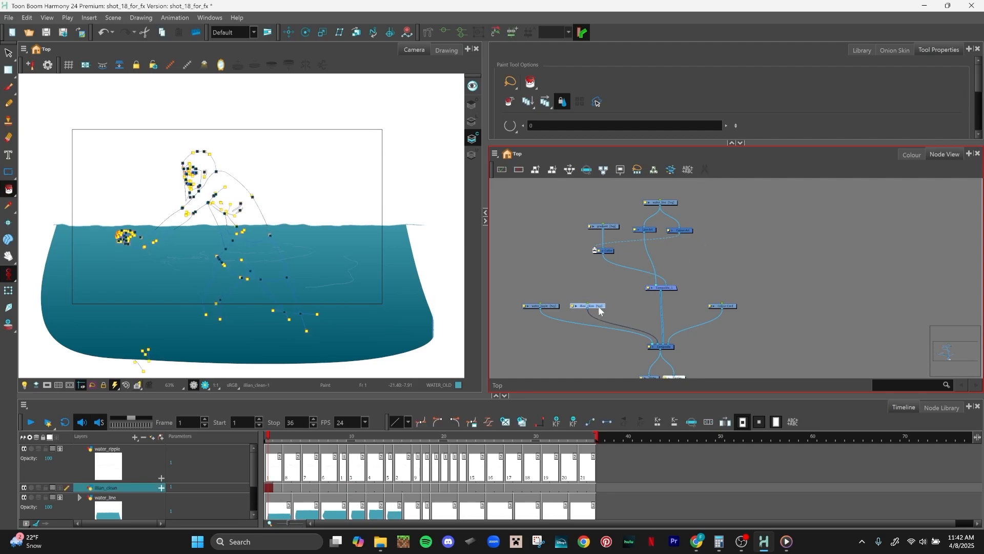
{"action": "left_click", "coordinate": [707, 250]}
{"action": "left_click_drag", "start_coordinate": [715, 220], "coordinate": [706, 250]}
{"action": "scroll", "coordinate": [707, 251], "scroll_direction": "up", "scroll_amount": 2}
{"action": "scroll", "coordinate": [707, 228], "scroll_direction": "down", "scroll_amount": 1}
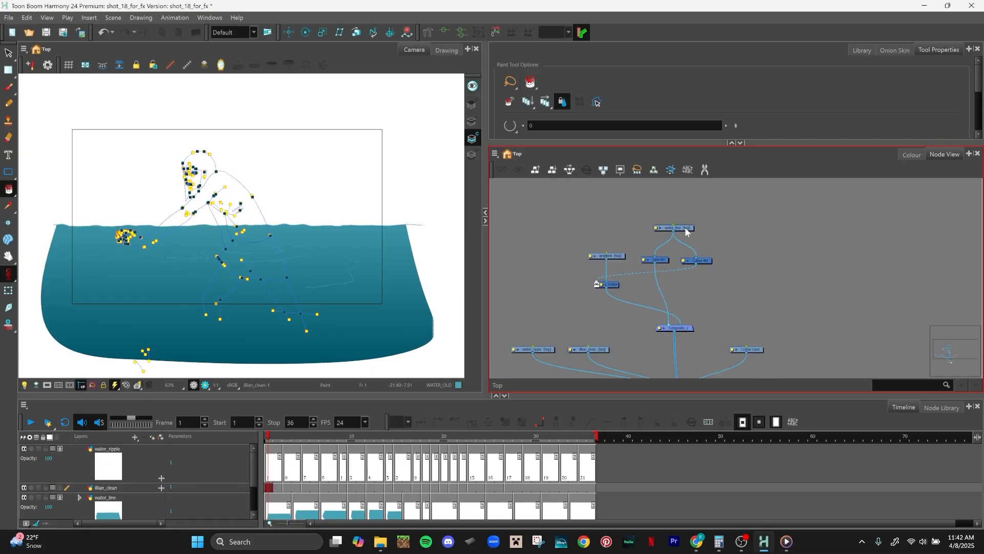
{"action": "left_click", "coordinate": [685, 229]}
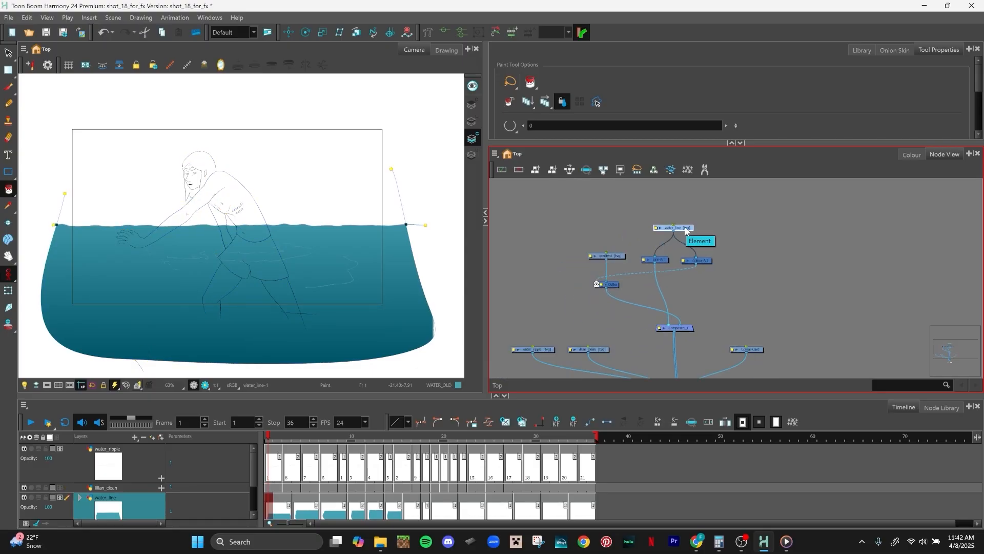
{"action": "key", "text": "ctrl+p"}
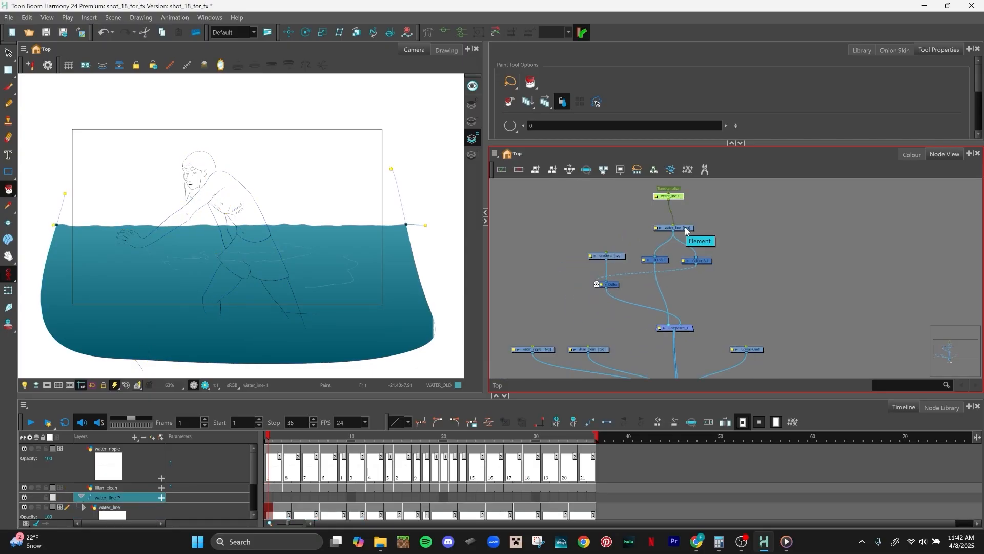
{"action": "mouse_move", "coordinate": [681, 198]}
{"action": "left_mouse_down"}
{"action": "mouse_move", "coordinate": [688, 221]}
{"action": "mouse_move", "coordinate": [683, 211]}
{"action": "left_mouse_up"}
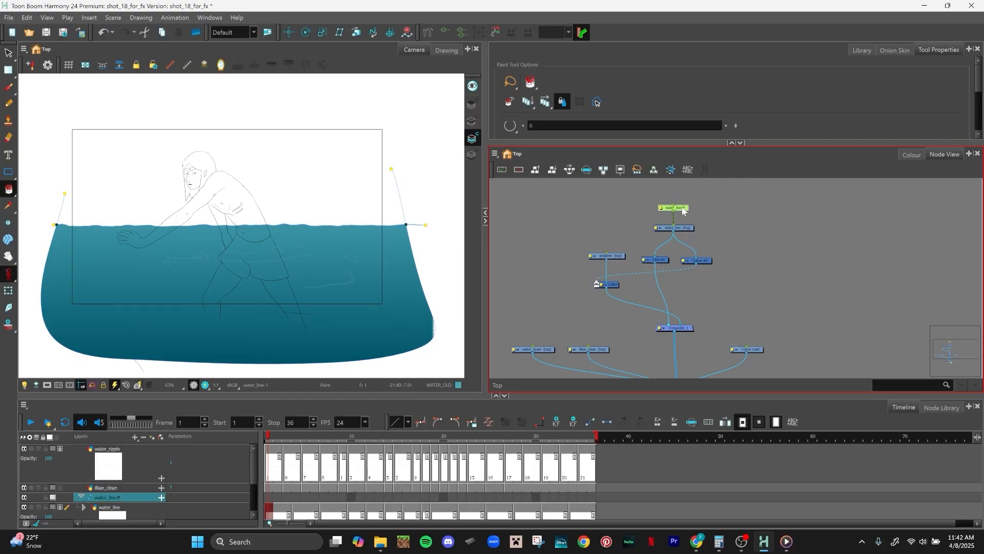
Step: Add a Peg node from the node search and connect it to the top of the gradient node
{"action": "key", "text": "Tab"}
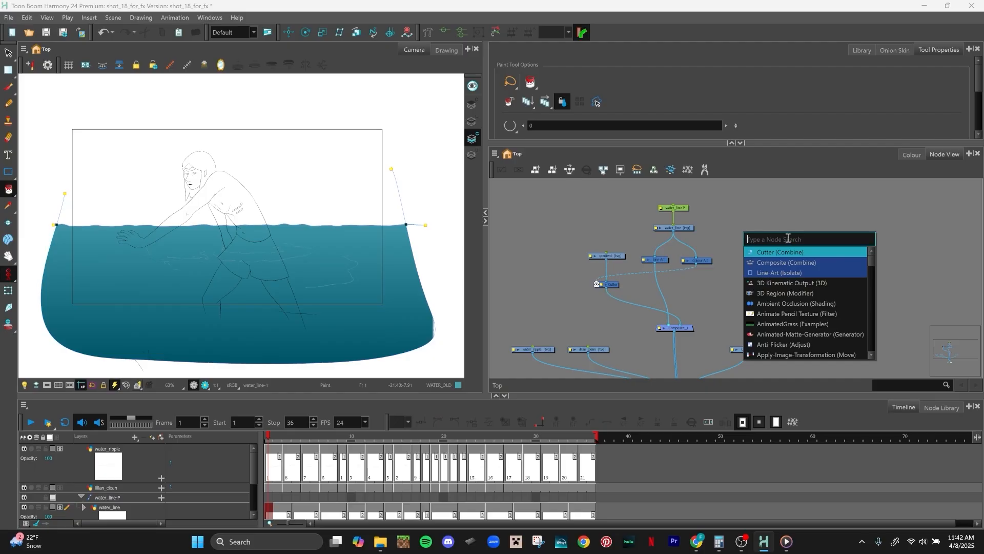
{"action": "type", "text": "peg"}
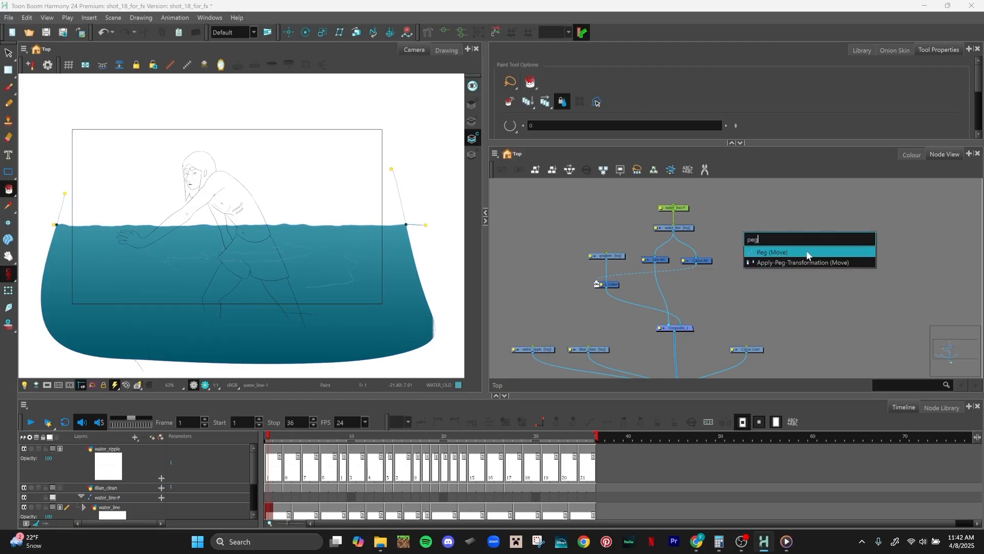
{"action": "left_click", "coordinate": [807, 251]}
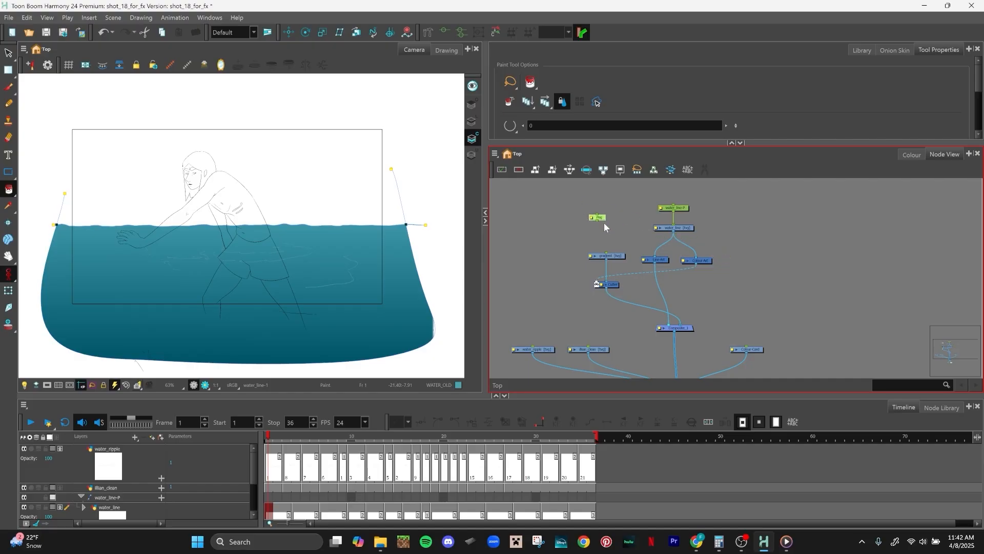
{"action": "left_click_drag", "start_coordinate": [601, 231], "coordinate": [607, 253]}
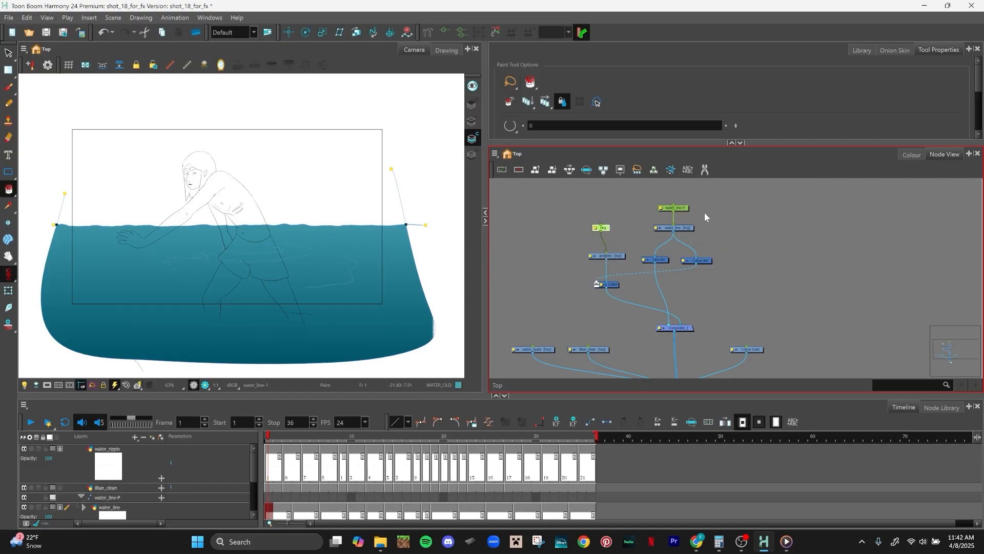
Step: Delete the water_line-P peg above the water_line drawing node
{"action": "left_click_drag", "start_coordinate": [722, 212], "coordinate": [712, 239]}
{"action": "scroll", "coordinate": [712, 239], "scroll_direction": "up", "scroll_amount": 2}
{"action": "left_click", "coordinate": [655, 247]}
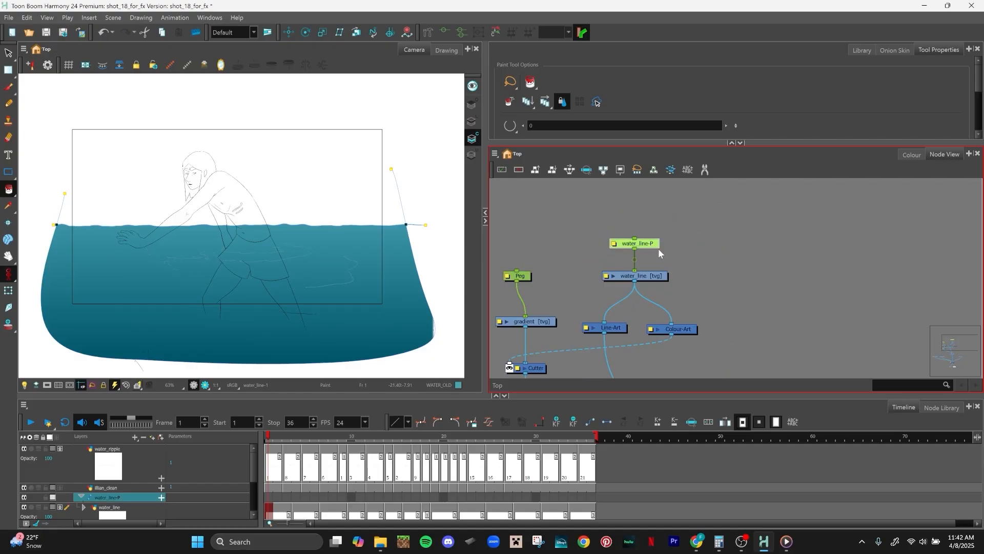
{"action": "key", "text": "Delete"}
{"action": "left_click_drag", "start_coordinate": [705, 247], "coordinate": [788, 242]}
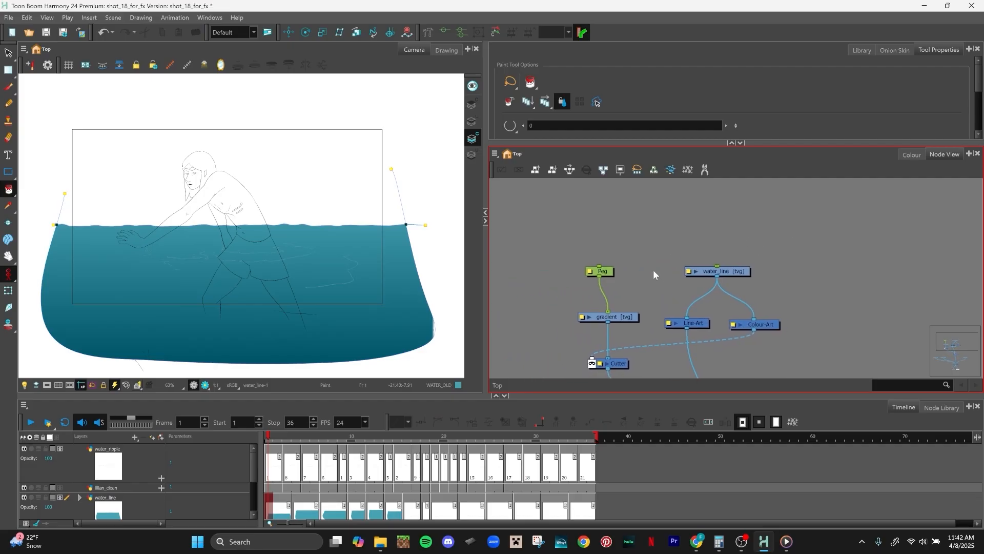
Step: Check the Peg's layer properties without editing them, and align the Peg node directly above the gradient node
{"action": "left_click_drag", "start_coordinate": [610, 272], "coordinate": [613, 278]}
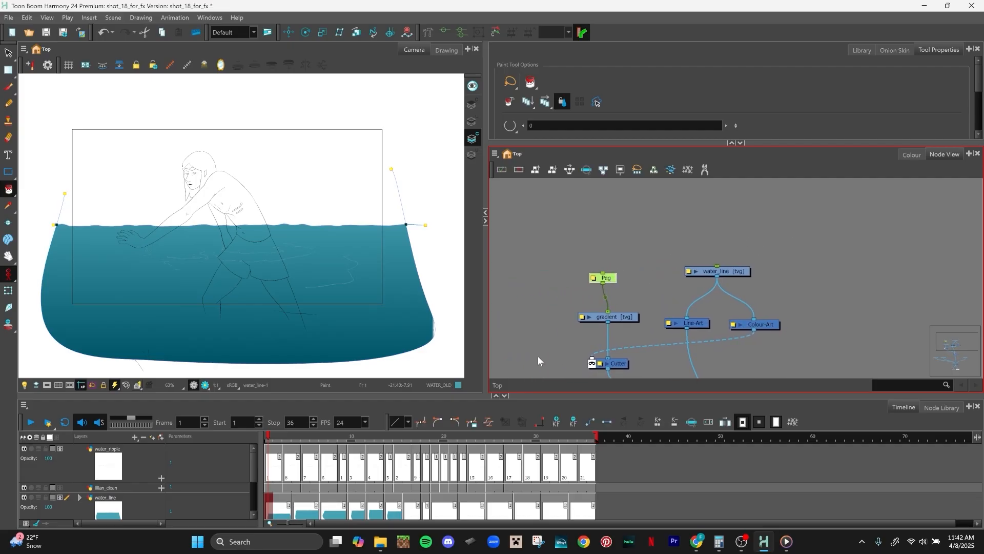
{"action": "double_click", "coordinate": [597, 278]}
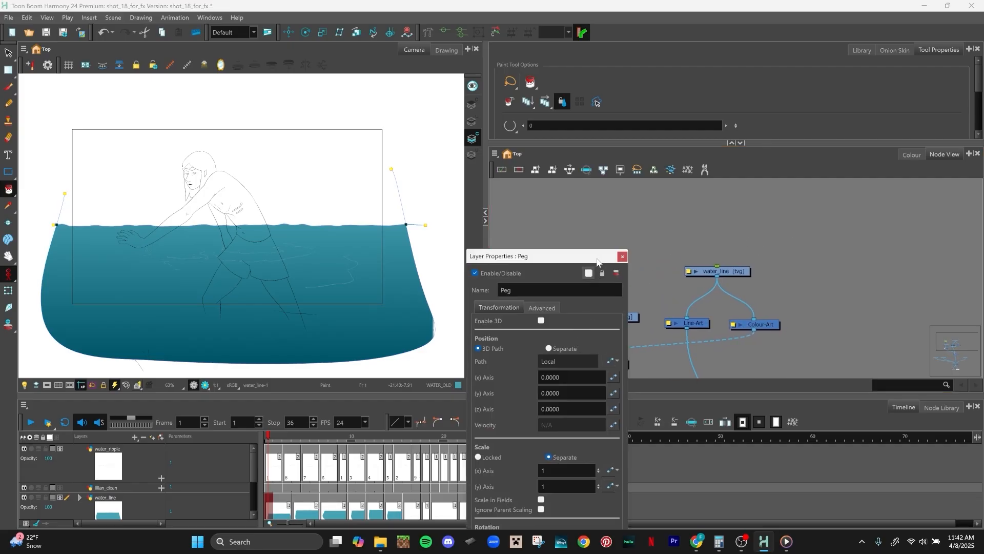
{"action": "left_click_drag", "start_coordinate": [597, 261], "coordinate": [473, 133]}
{"action": "left_click", "coordinate": [399, 161]}
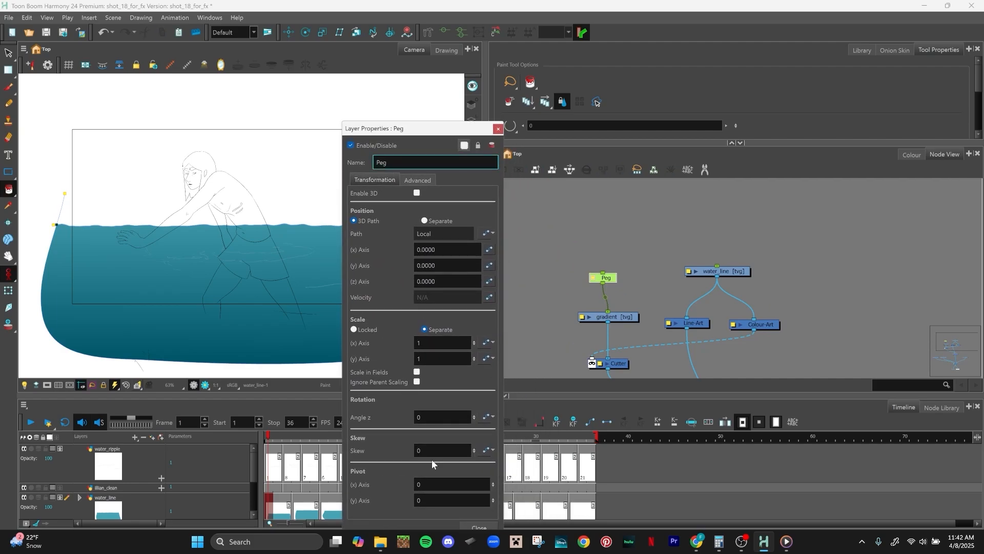
{"action": "left_click", "coordinate": [498, 129]}
{"action": "left_click", "coordinate": [606, 278]}
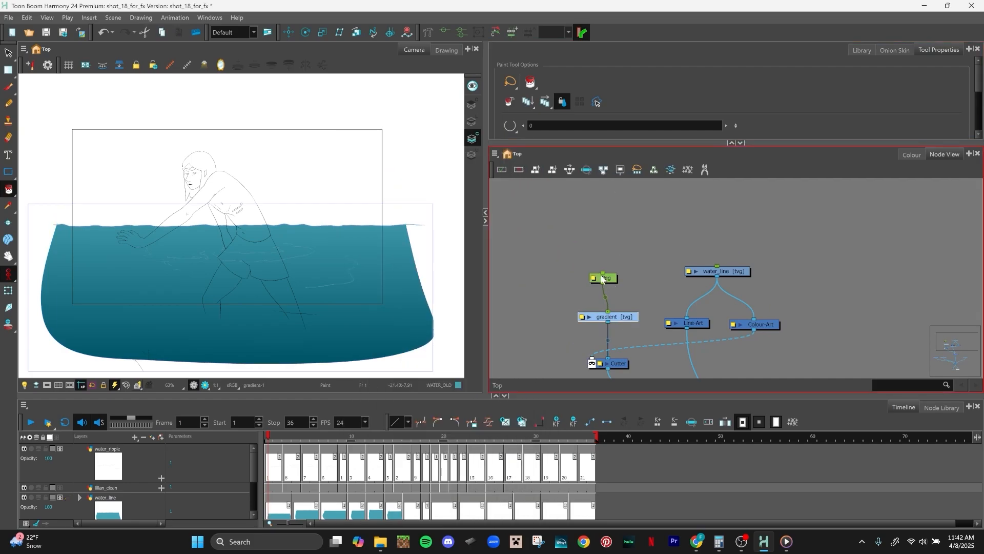
{"action": "left_click_drag", "start_coordinate": [607, 278], "coordinate": [612, 296]}
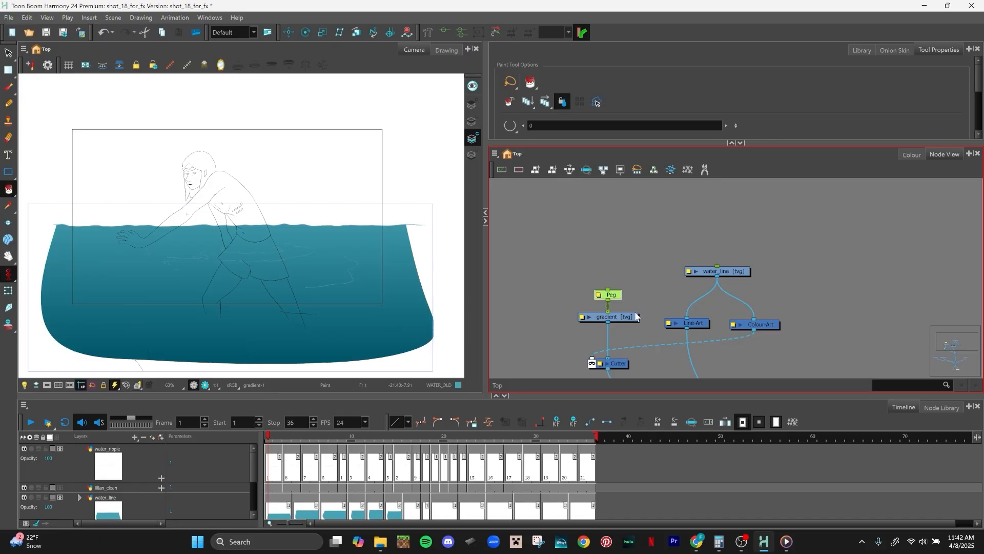
Step: Cut the connection between the Colour-Art node and the Cutter node's matte input
{"action": "left_click", "coordinate": [614, 316]}
{"action": "left_click", "coordinate": [705, 170]}
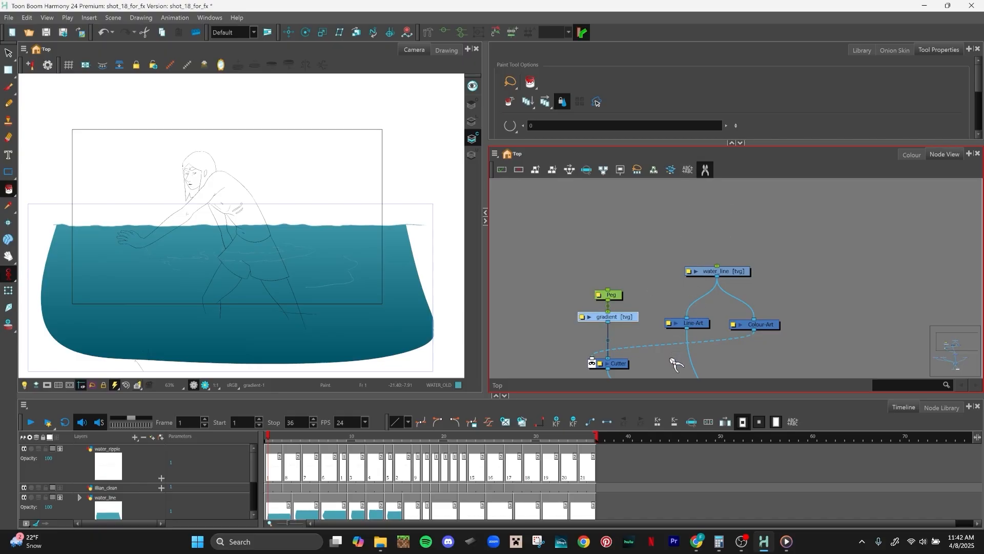
{"action": "left_click_drag", "start_coordinate": [672, 357], "coordinate": [659, 328]}
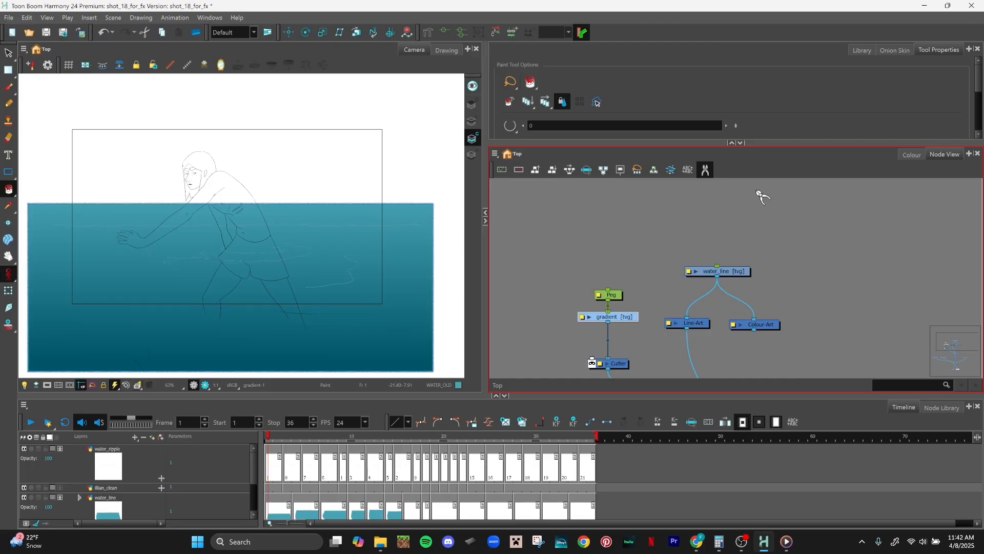
{"action": "left_click", "coordinate": [705, 171]}
Step: Select the gradient's Peg for transforming and shift its pivot from the camera centre down towards the water line
{"action": "left_click_drag", "start_coordinate": [644, 271], "coordinate": [680, 257]}
{"action": "left_click", "coordinate": [657, 282]}
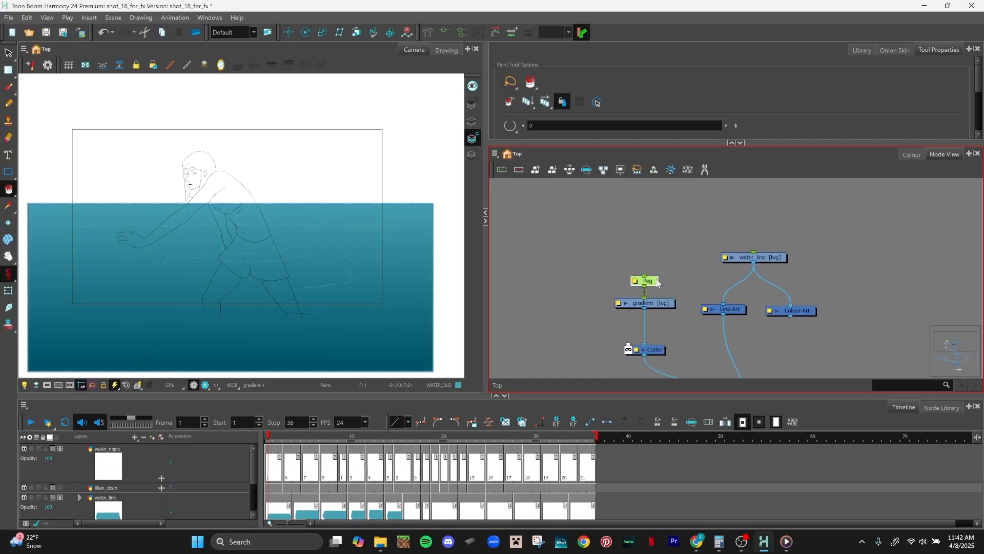
{"action": "scroll", "coordinate": [335, 259], "scroll_direction": "up", "scroll_amount": 2}
{"action": "scroll", "coordinate": [338, 300], "scroll_direction": "down", "scroll_amount": 1}
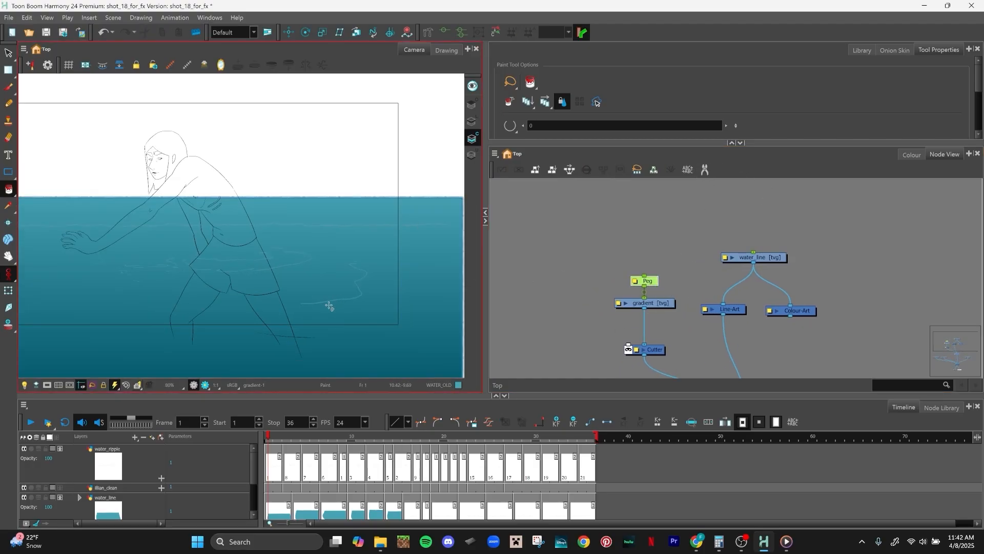
{"action": "left_click_drag", "start_coordinate": [331, 319], "coordinate": [341, 292]}
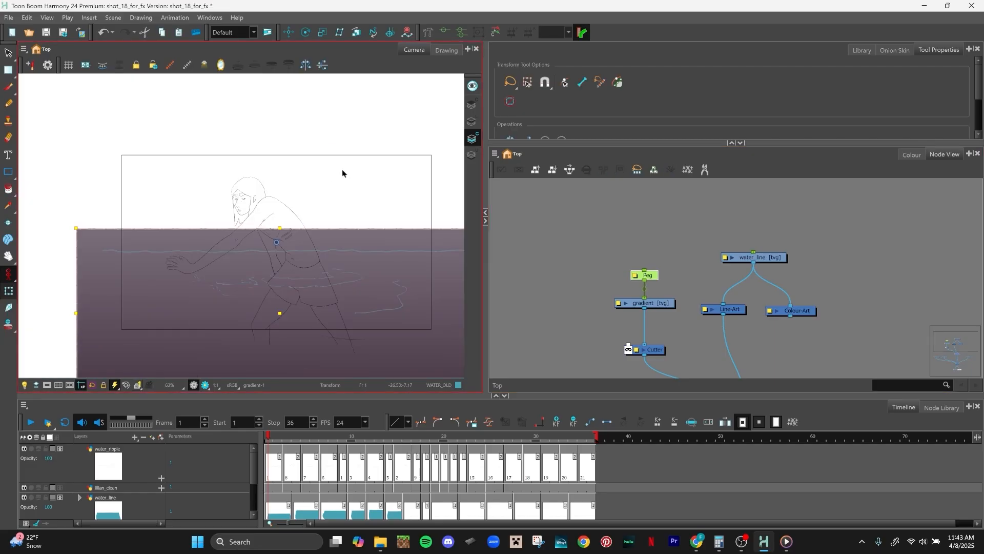
{"action": "mouse_move", "coordinate": [358, 174]}
{"action": "left_mouse_down"}
{"action": "mouse_move", "coordinate": [294, 134]}
{"action": "mouse_move", "coordinate": [339, 132]}
{"action": "left_mouse_up"}
{"action": "left_click", "coordinate": [279, 269]}
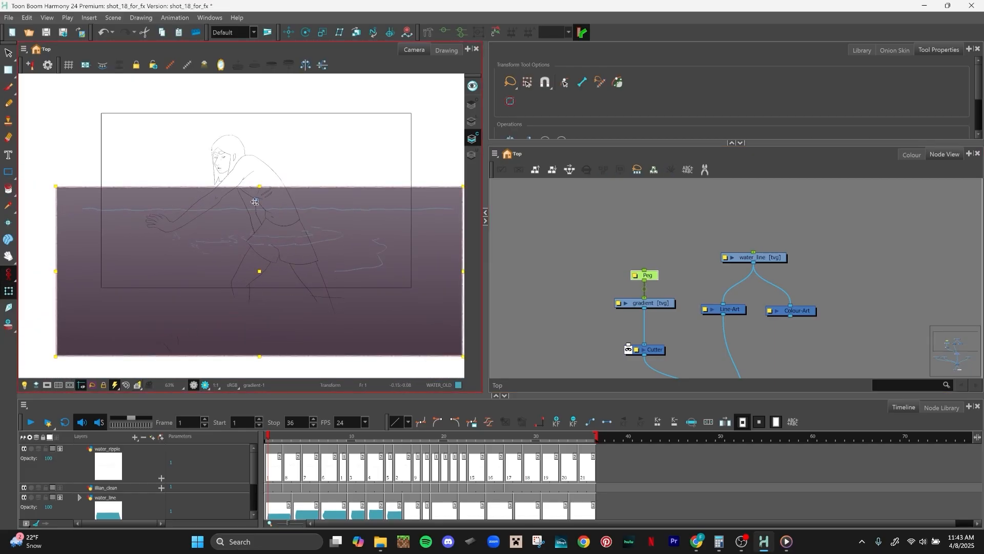
{"action": "scroll", "coordinate": [262, 201], "scroll_direction": "up", "scroll_amount": 5}
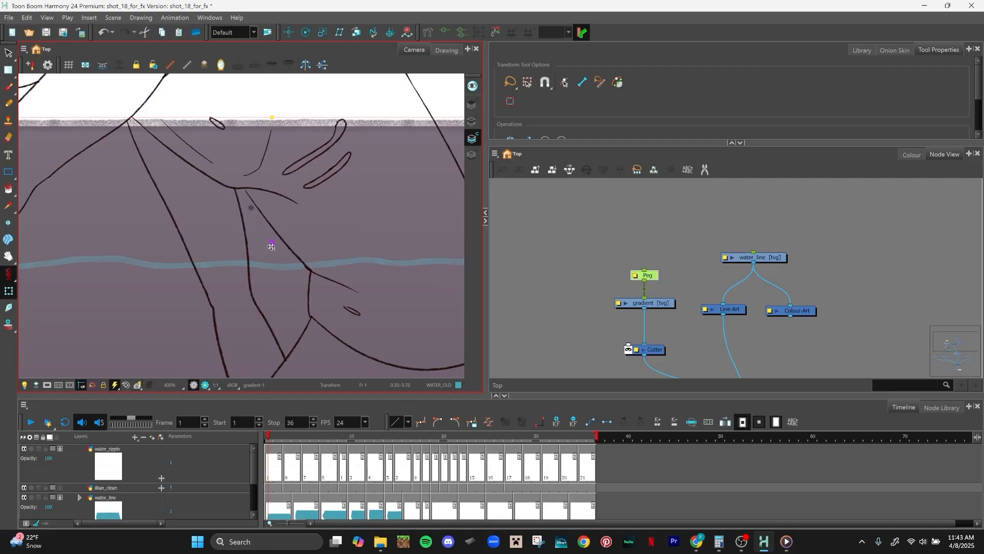
{"action": "scroll", "coordinate": [274, 254], "scroll_direction": "down", "scroll_amount": 6}
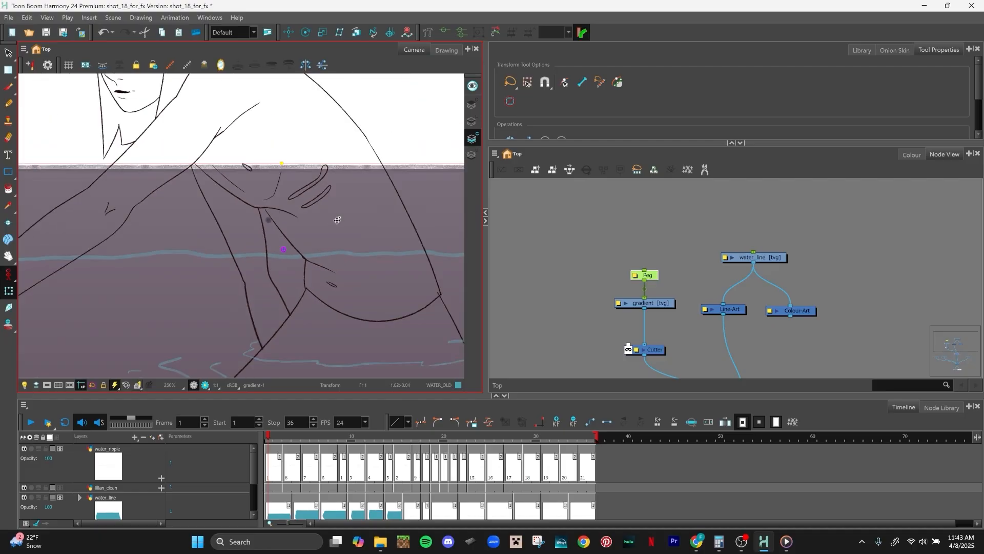
Step: Fine-tune the Peg's pivot so it sits on the water line, horizontally centred on the gradient
{"action": "left_click_drag", "start_coordinate": [363, 183], "coordinate": [281, 102]}
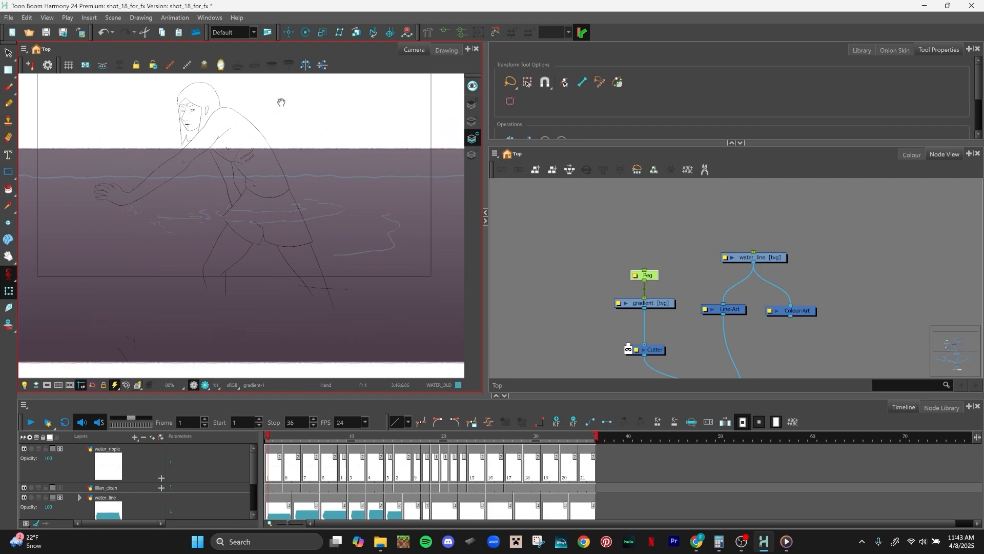
{"action": "scroll", "coordinate": [343, 101], "scroll_direction": "down", "scroll_amount": 3}
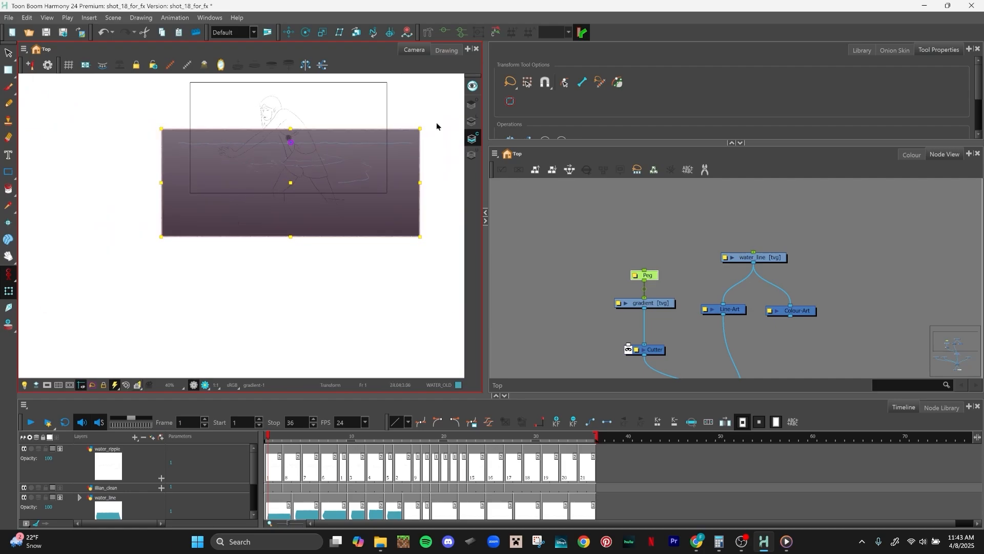
{"action": "mouse_move", "coordinate": [421, 130]}
{"action": "left_mouse_down"}
{"action": "mouse_move", "coordinate": [395, 87]}
{"action": "mouse_move", "coordinate": [422, 105]}
{"action": "mouse_move", "coordinate": [413, 114]}
{"action": "mouse_move", "coordinate": [420, 129]}
{"action": "mouse_move", "coordinate": [307, 55]}
{"action": "mouse_move", "coordinate": [384, 213]}
{"action": "mouse_move", "coordinate": [353, 82]}
{"action": "mouse_move", "coordinate": [391, 198]}
{"action": "mouse_move", "coordinate": [449, 154]}
{"action": "mouse_move", "coordinate": [338, 259]}
{"action": "mouse_move", "coordinate": [415, 128]}
{"action": "left_mouse_up"}
{"action": "scroll", "coordinate": [318, 154], "scroll_direction": "up", "scroll_amount": 4}
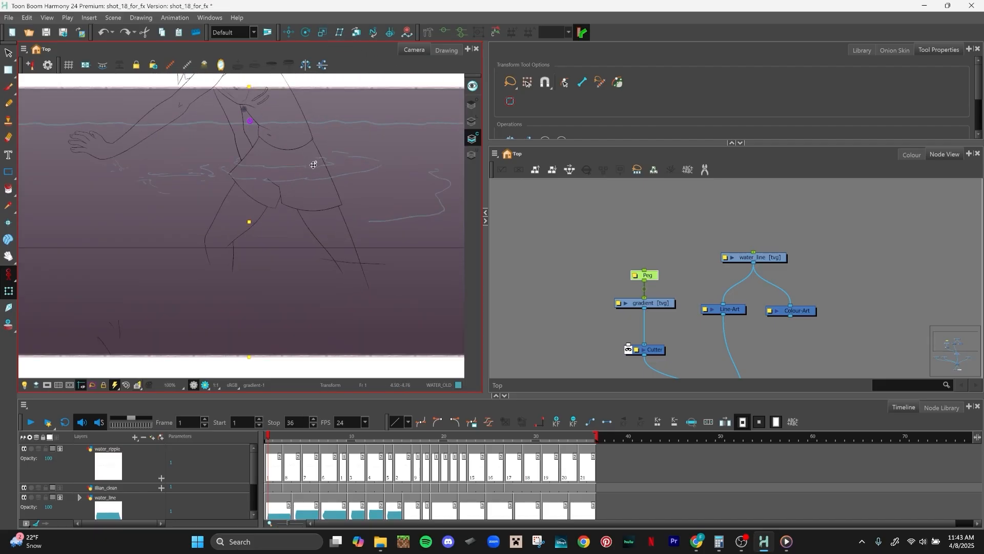
{"action": "left_click_drag", "start_coordinate": [302, 172], "coordinate": [315, 214]}
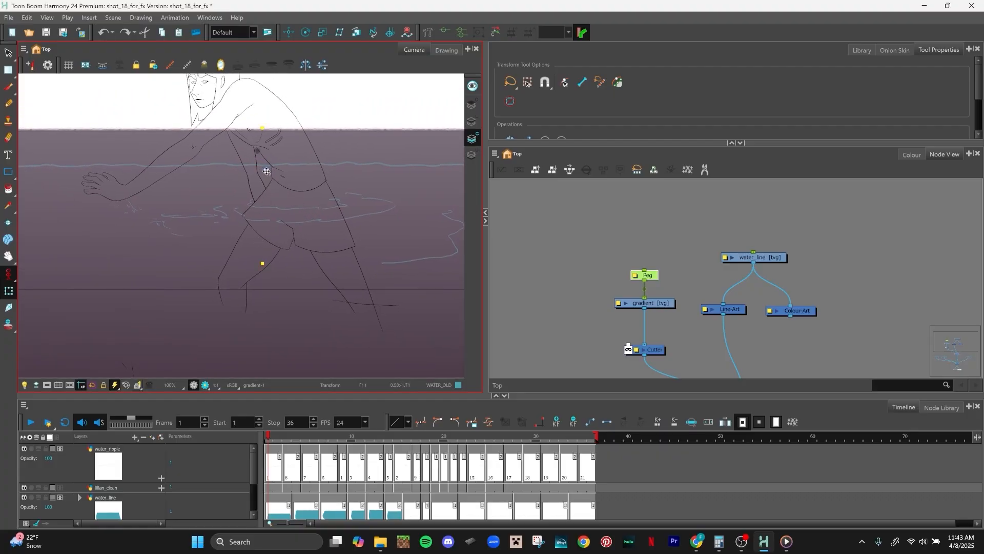
{"action": "scroll", "coordinate": [313, 141], "scroll_direction": "down", "scroll_amount": 3}
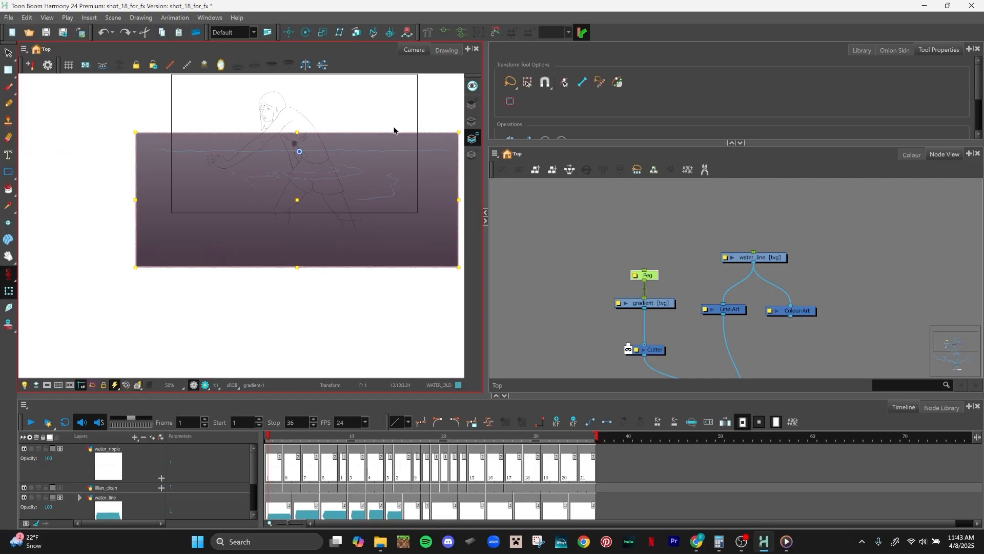
{"action": "scroll", "coordinate": [367, 139], "scroll_direction": "up", "scroll_amount": 2}
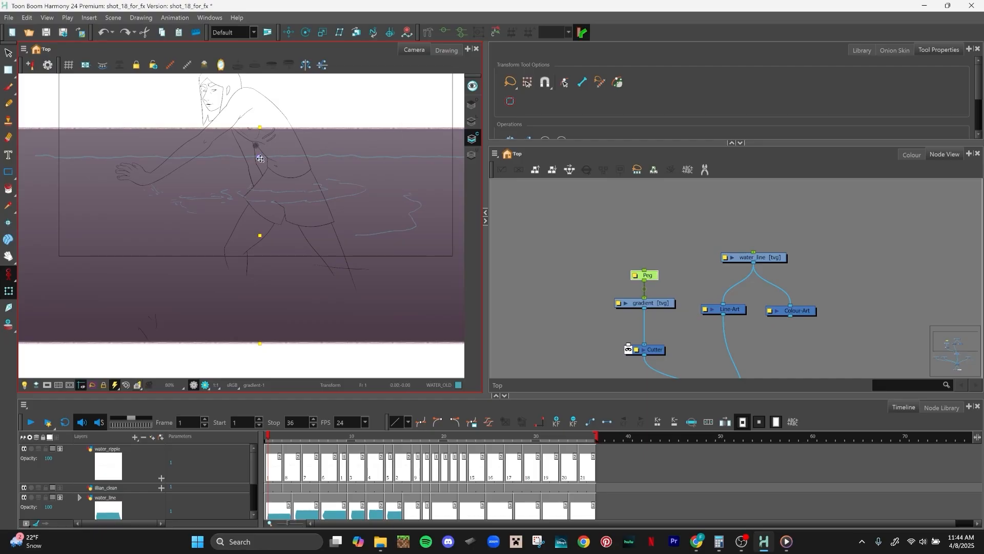
{"action": "left_click_drag", "start_coordinate": [385, 96], "coordinate": [373, 121]}
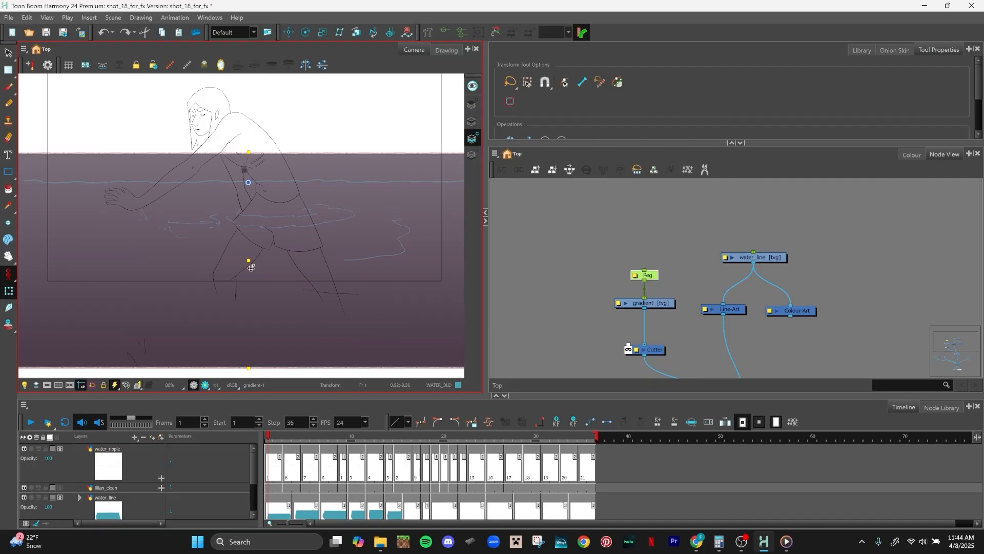
Step: Examine the transformation and pivot values in the Peg's layer properties
{"action": "left_click", "coordinate": [636, 277]}
{"action": "double_click", "coordinate": [636, 278]}
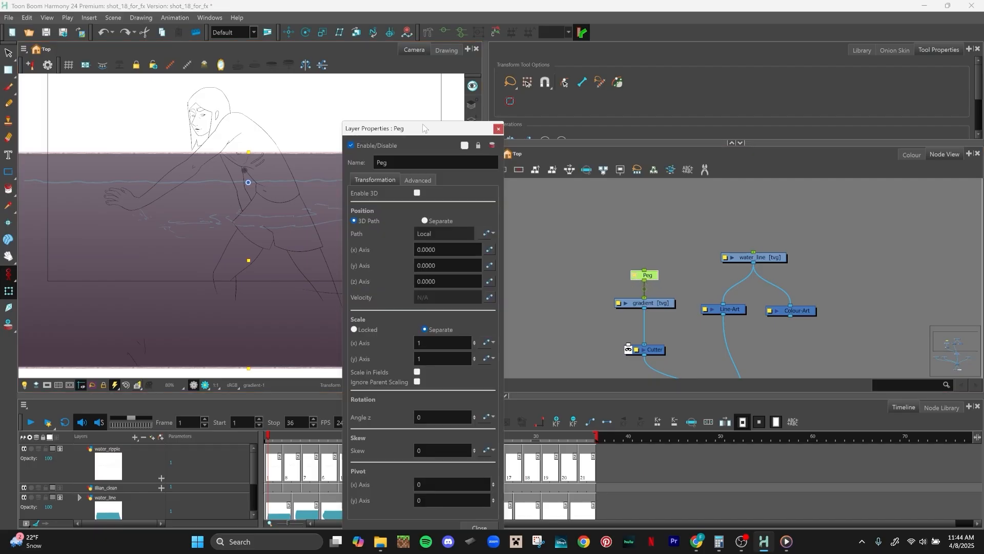
{"action": "left_click_drag", "start_coordinate": [423, 129], "coordinate": [514, 50]}
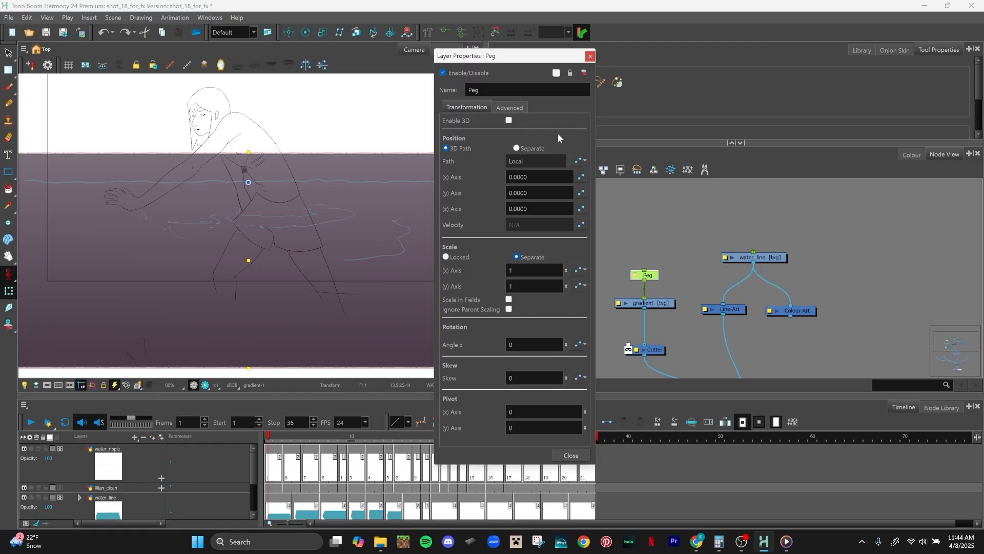
{"action": "left_click", "coordinate": [590, 56]}
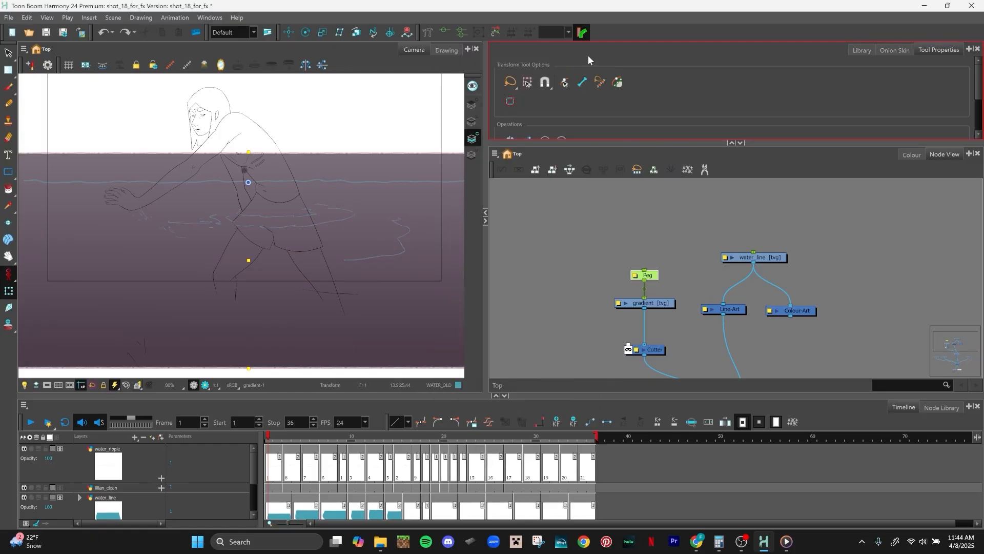
{"action": "left_click", "coordinate": [675, 215]}
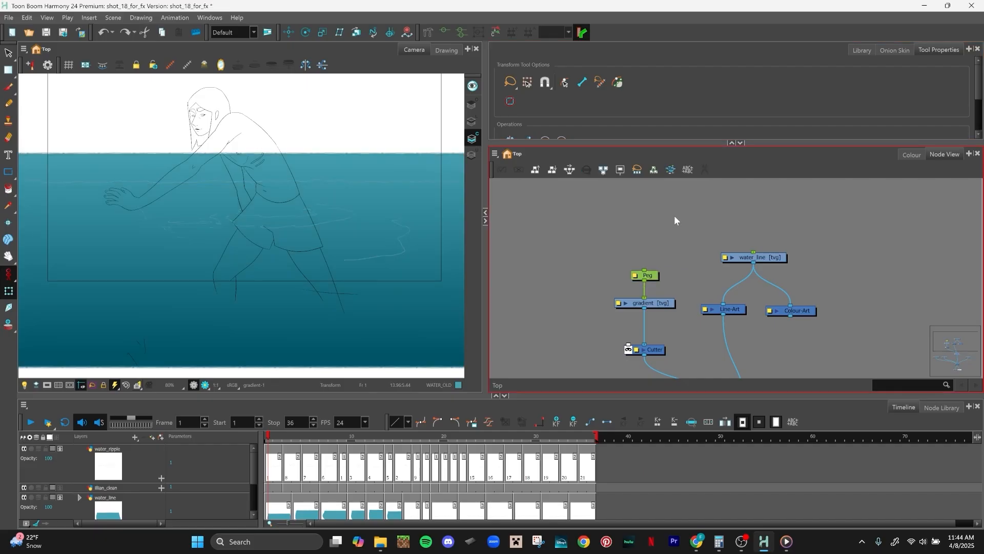
Step: Select the Peg's cell at frame 1 in the timeline and enlarge the timeline area
{"action": "left_click", "coordinate": [653, 277]}
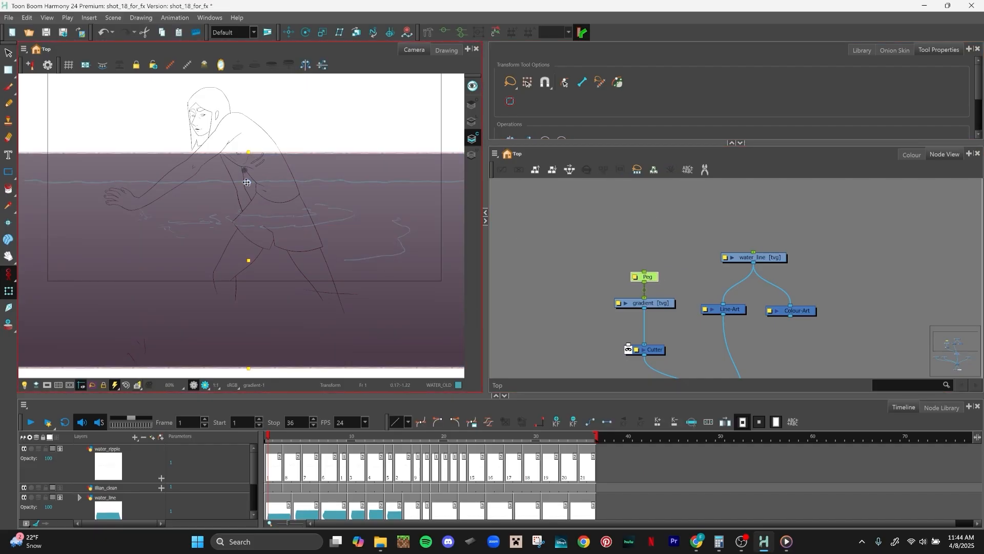
{"action": "left_click_drag", "start_coordinate": [253, 482], "coordinate": [257, 506]}
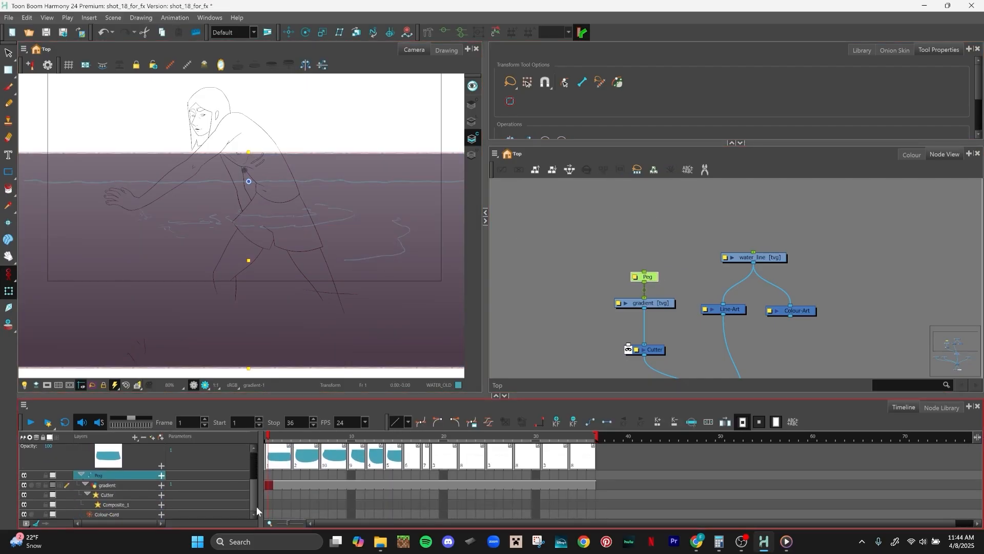
{"action": "left_click", "coordinate": [268, 476]}
{"action": "left_click_drag", "start_coordinate": [314, 395], "coordinate": [308, 339]}
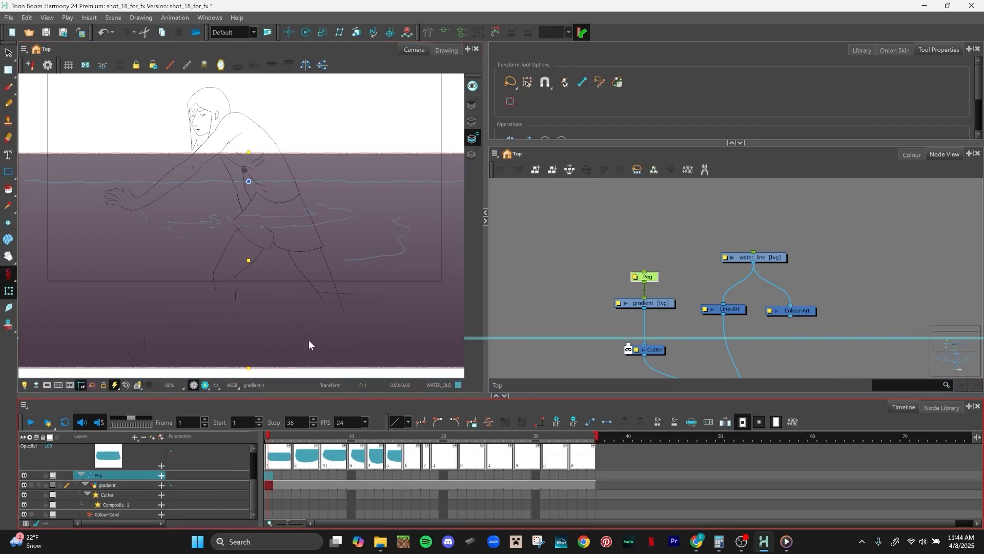
Step: Lock the gradient drawing layer in the timeline
{"action": "left_click", "coordinate": [267, 483]}
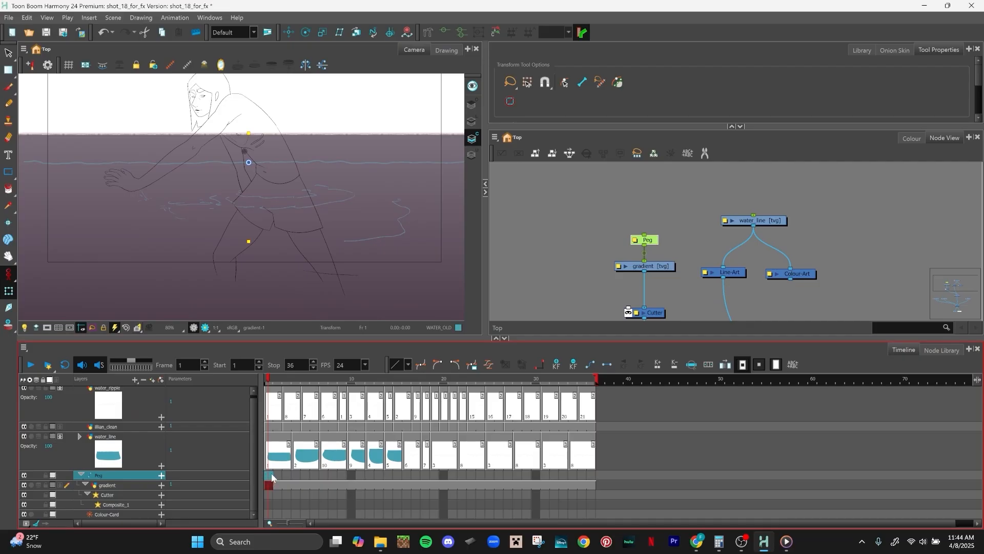
{"action": "left_click", "coordinate": [47, 484]}
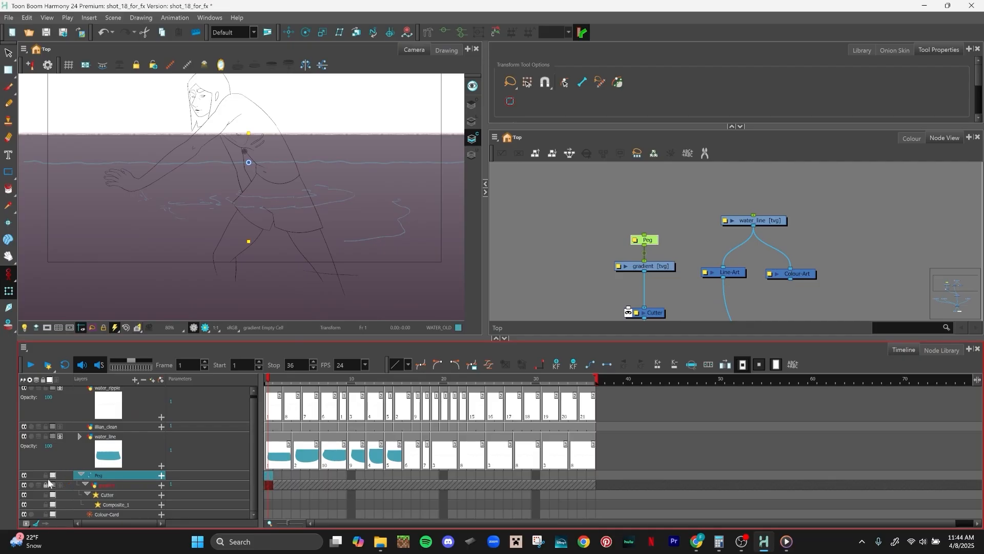
{"action": "left_click", "coordinate": [269, 485]}
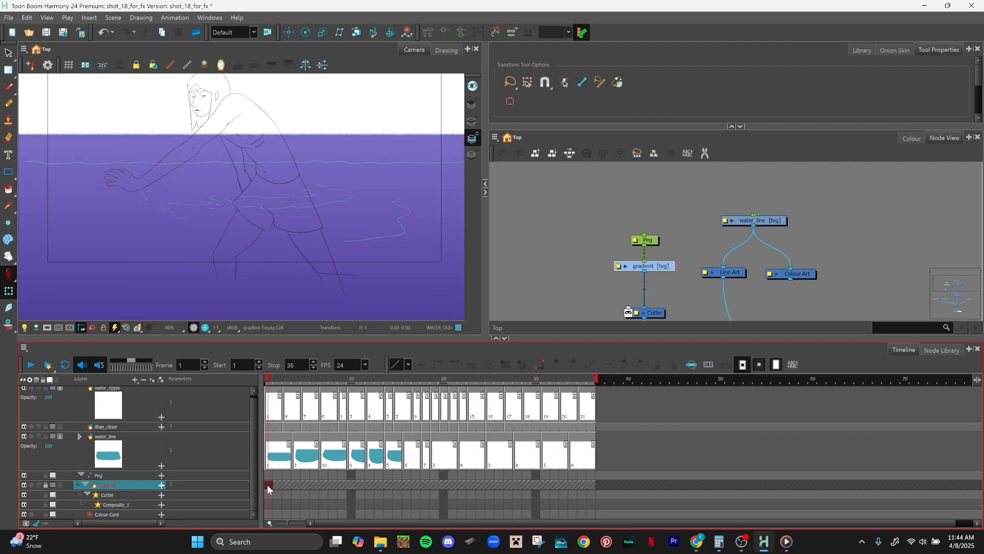
Step: Turn animate mode back on and add a keyframe to the Peg at frame 1
{"action": "left_click", "coordinate": [269, 475]}
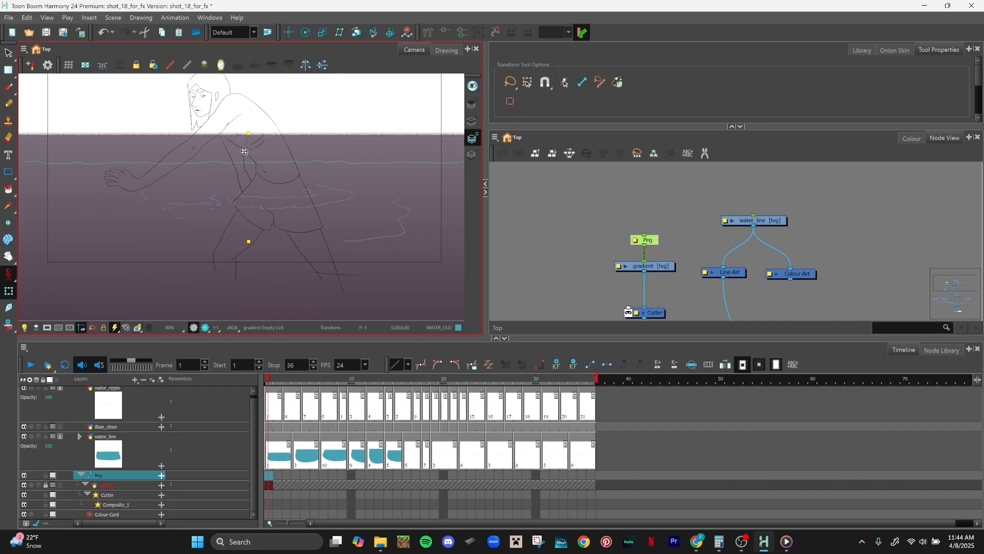
{"action": "left_click", "coordinate": [245, 149]}
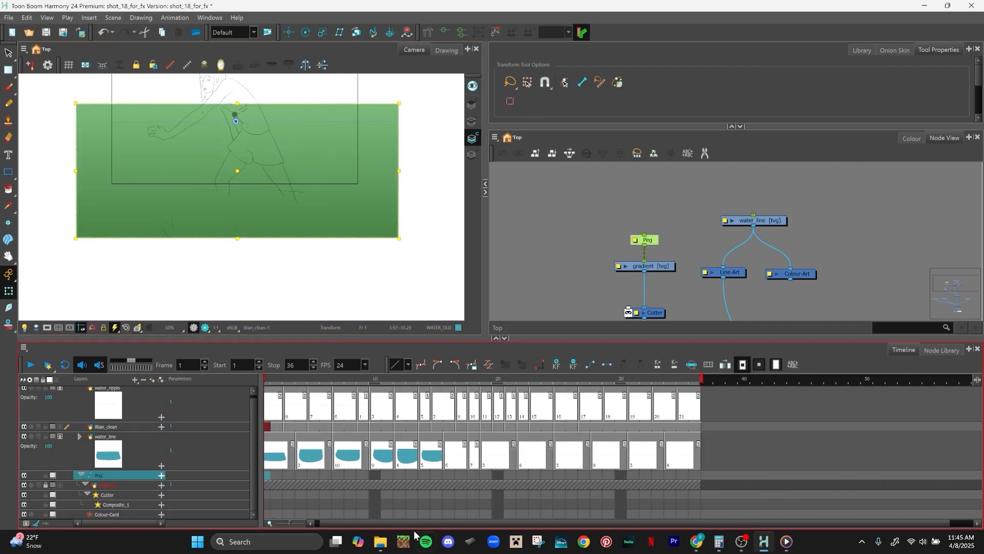
{"action": "left_click", "coordinate": [558, 364]}
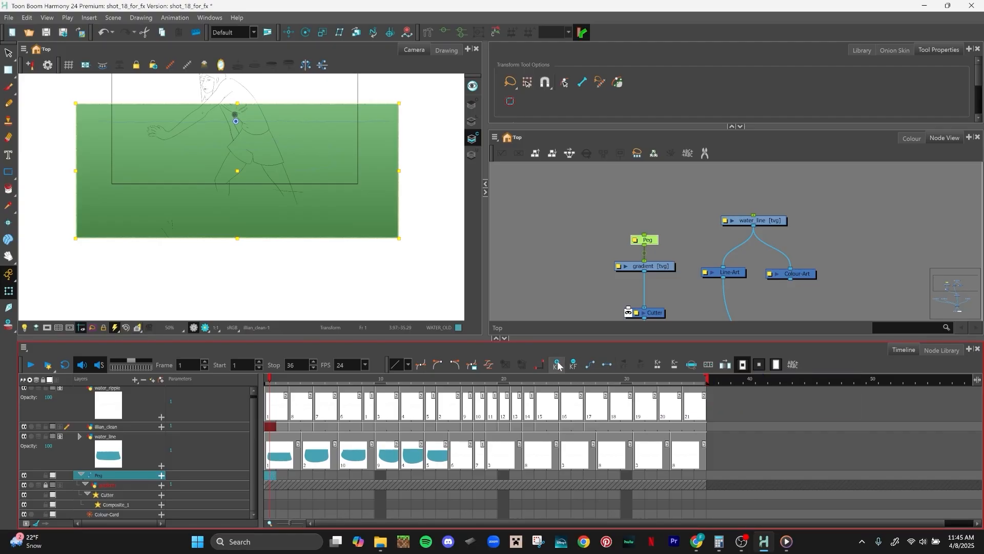
Step: Set the Peg's starting keyframe at frame 1
{"action": "left_click", "coordinate": [558, 365]}
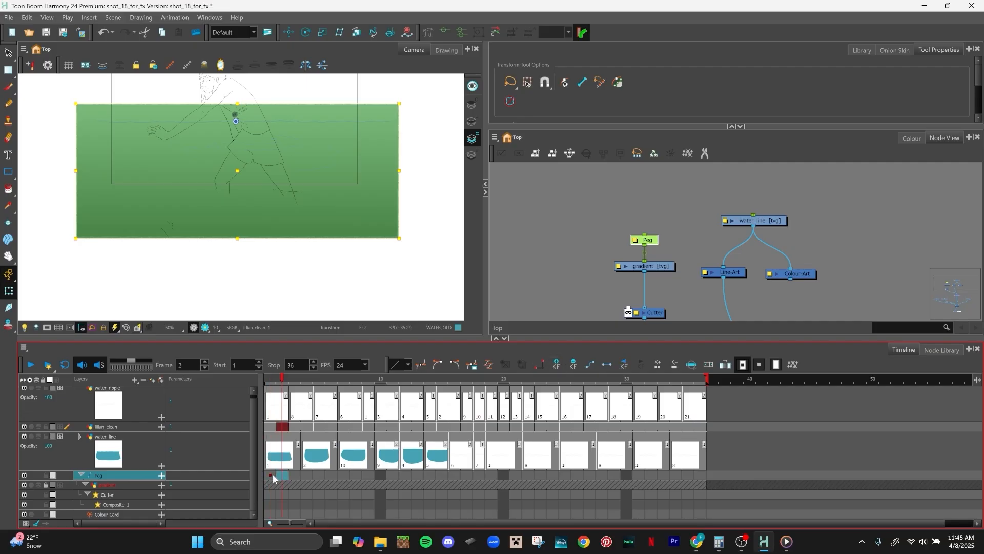
{"action": "scroll", "coordinate": [315, 471], "scroll_direction": "up", "scroll_amount": 5}
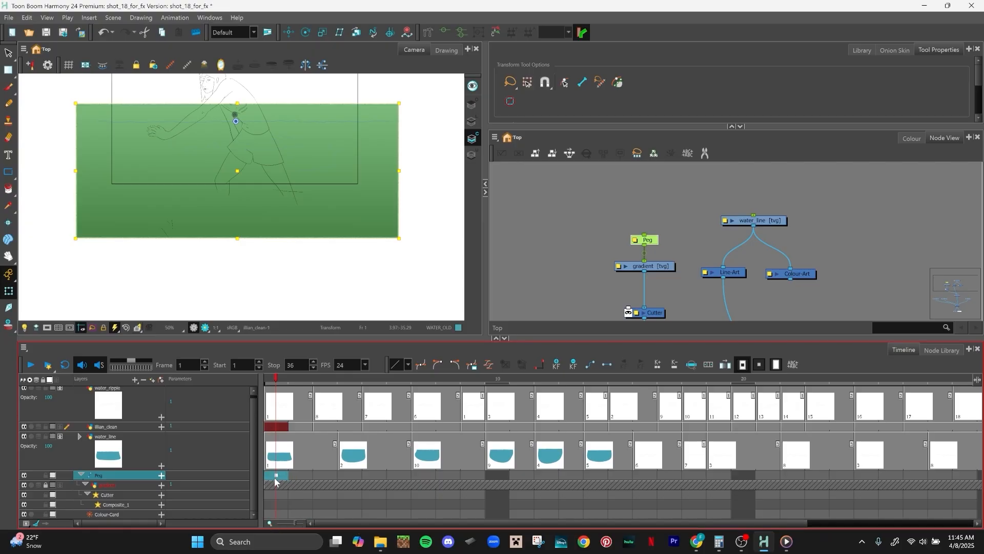
{"action": "scroll", "coordinate": [344, 283], "scroll_direction": "down", "scroll_amount": 2}
{"action": "scroll", "coordinate": [340, 286], "scroll_direction": "up", "scroll_amount": 2}
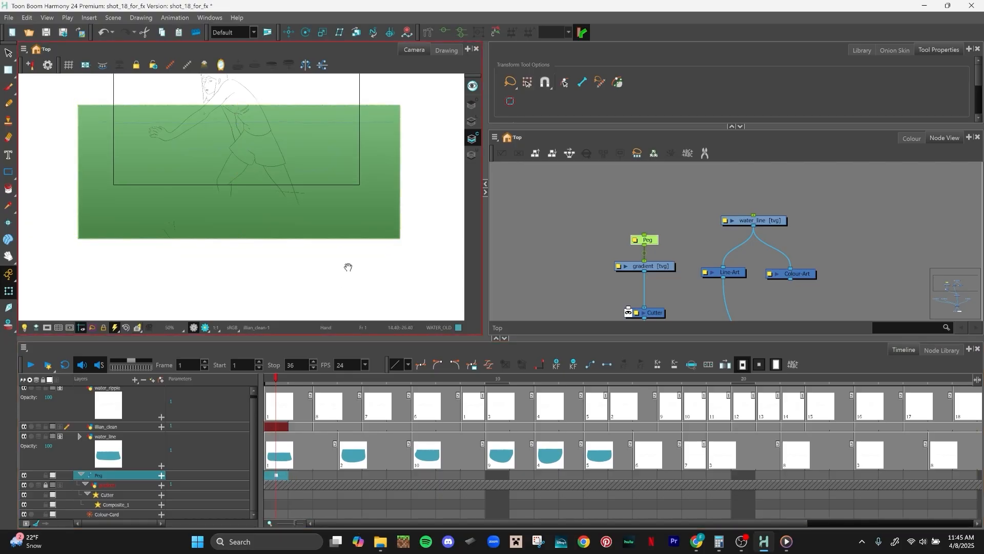
Step: At frame 12, move the Peg down slightly so the gradient follows the lowered water line
{"action": "left_click_drag", "start_coordinate": [347, 268], "coordinate": [354, 310]}
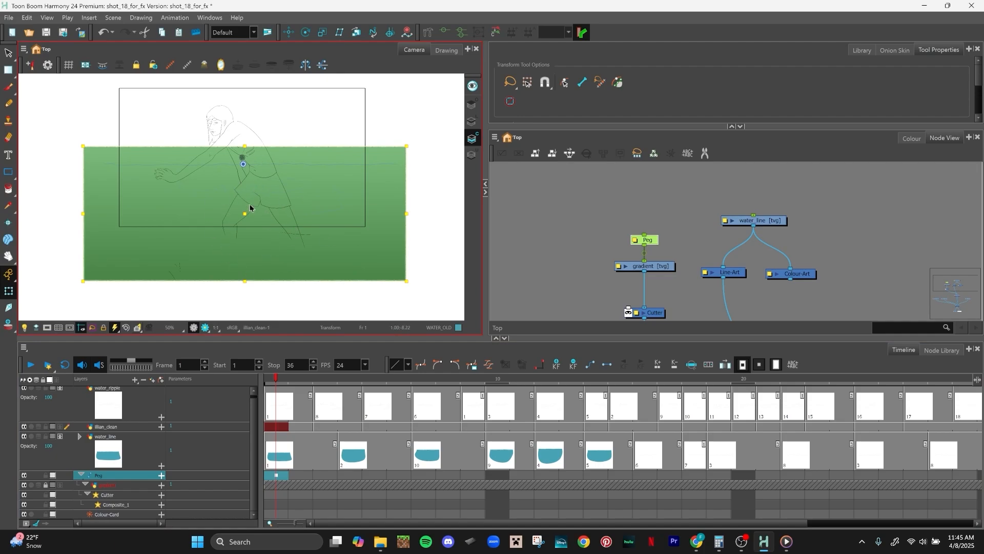
{"action": "scroll", "coordinate": [379, 270], "scroll_direction": "down", "scroll_amount": 2}
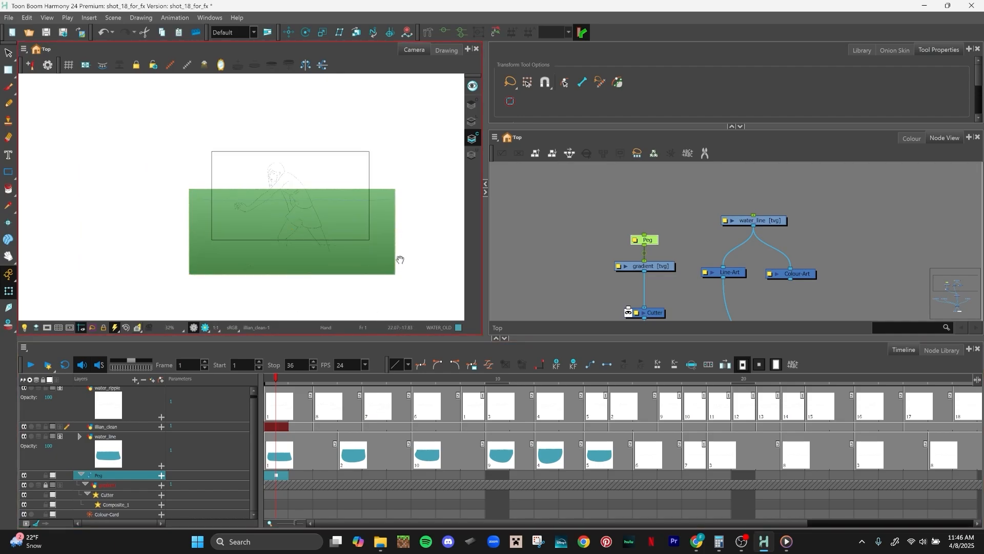
{"action": "left_click_drag", "start_coordinate": [400, 260], "coordinate": [374, 235]}
{"action": "mouse_move", "coordinate": [278, 379]}
{"action": "left_mouse_down"}
{"action": "mouse_move", "coordinate": [362, 390]}
{"action": "mouse_move", "coordinate": [818, 396]}
{"action": "mouse_move", "coordinate": [523, 395]}
{"action": "mouse_move", "coordinate": [618, 395]}
{"action": "mouse_move", "coordinate": [498, 409]}
{"action": "mouse_move", "coordinate": [538, 412]}
{"action": "left_mouse_up"}
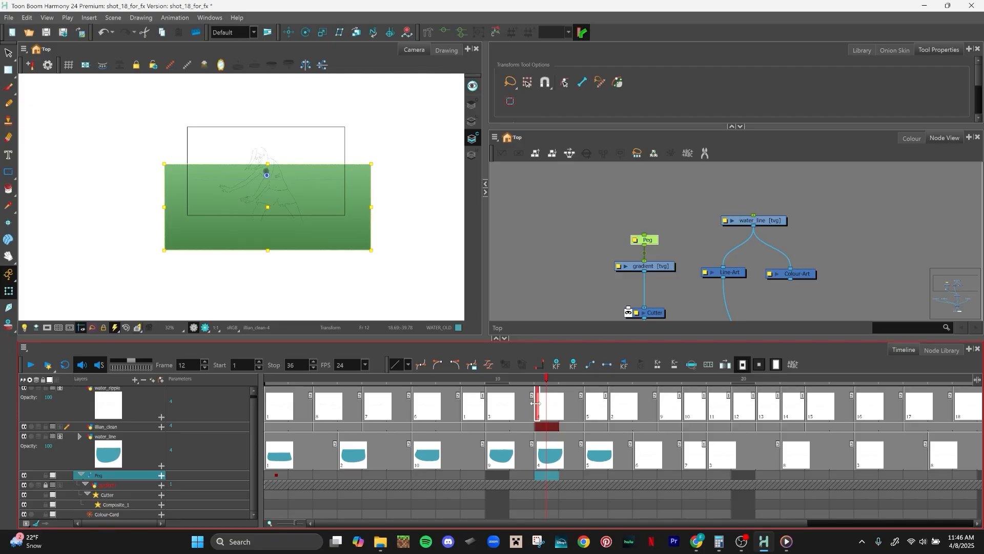
{"action": "key", "text": "2"}
{"action": "key", "text": "2"}
{"action": "key", "text": "2"}
{"action": "key", "text": "2"}
{"action": "key", "text": "space"}
{"action": "left_click_drag", "start_coordinate": [290, 200], "coordinate": [340, 156]}
{"action": "key", "text": "2"}
{"action": "key", "text": "space"}
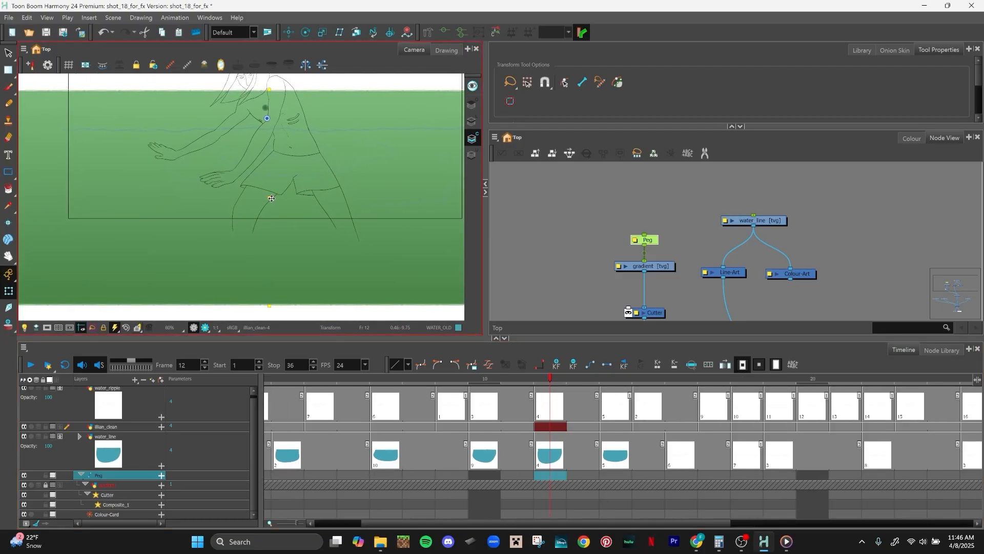
{"action": "left_click_drag", "start_coordinate": [271, 198], "coordinate": [271, 210]}
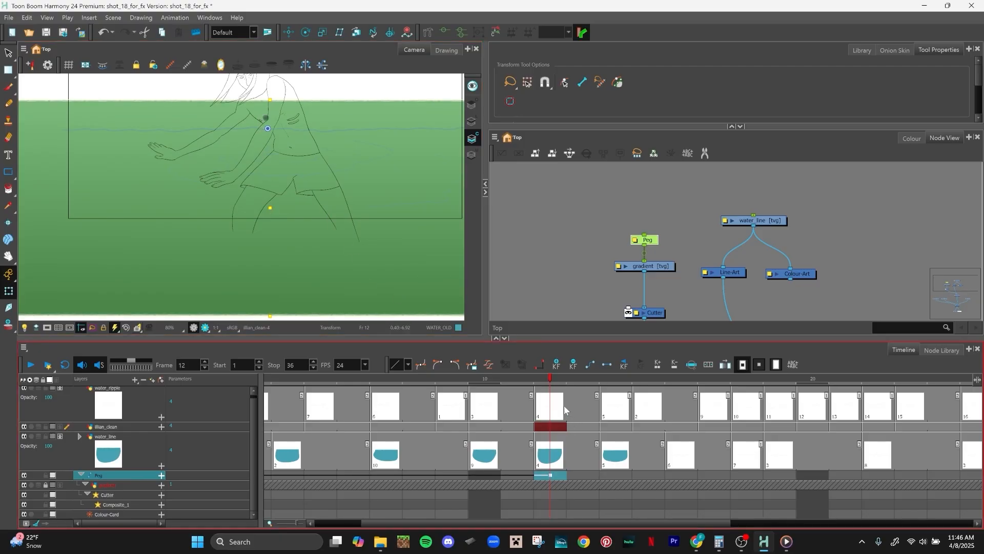
Step: Shift the Peg slightly lower to match the water line, keyframing it at frames 14, 16 and 19
{"action": "mouse_move", "coordinate": [549, 376]}
{"action": "left_mouse_down"}
{"action": "mouse_move", "coordinate": [628, 379]}
{"action": "mouse_move", "coordinate": [563, 392]}
{"action": "mouse_move", "coordinate": [611, 390]}
{"action": "left_mouse_up"}
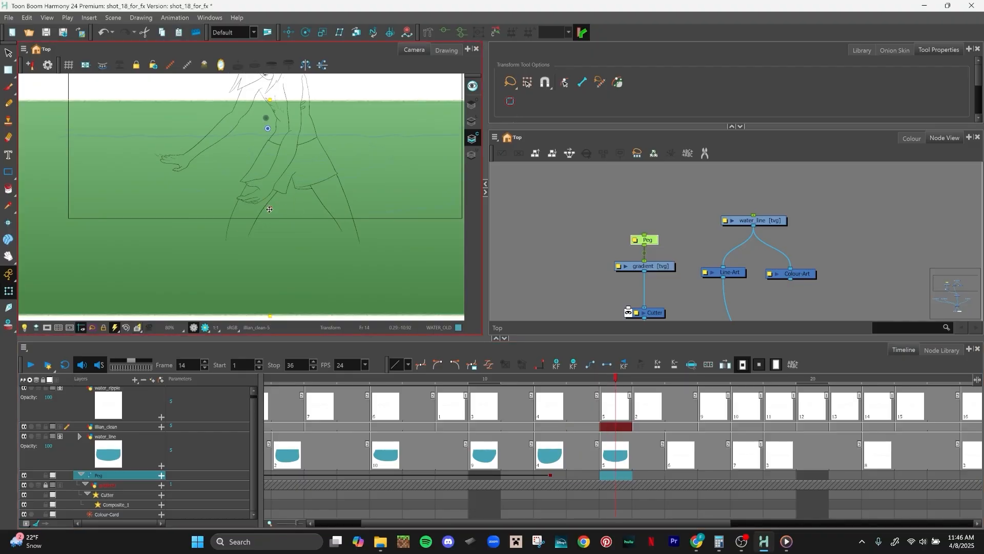
{"action": "left_click_drag", "start_coordinate": [270, 209], "coordinate": [270, 213]}
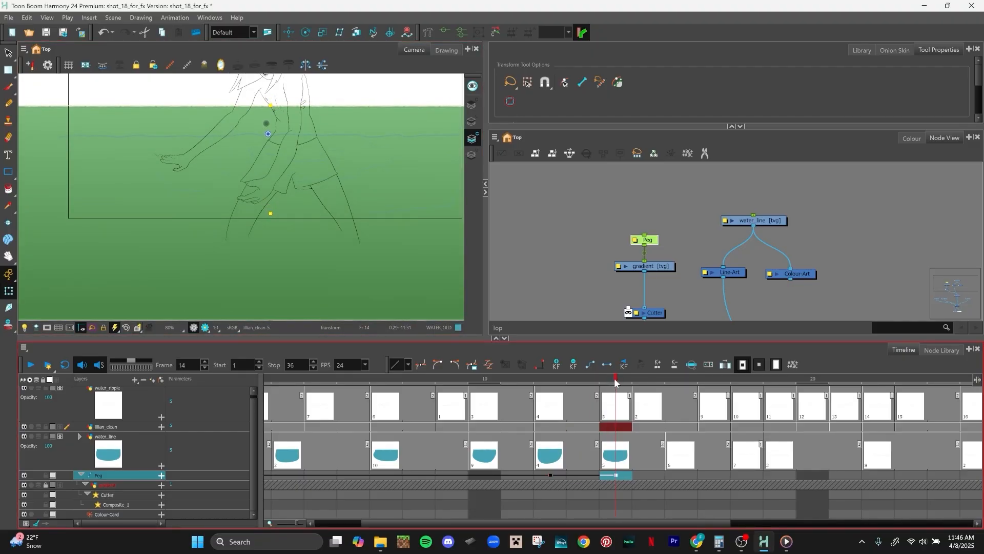
{"action": "left_click", "coordinate": [643, 381]}
{"action": "left_click", "coordinate": [669, 378]}
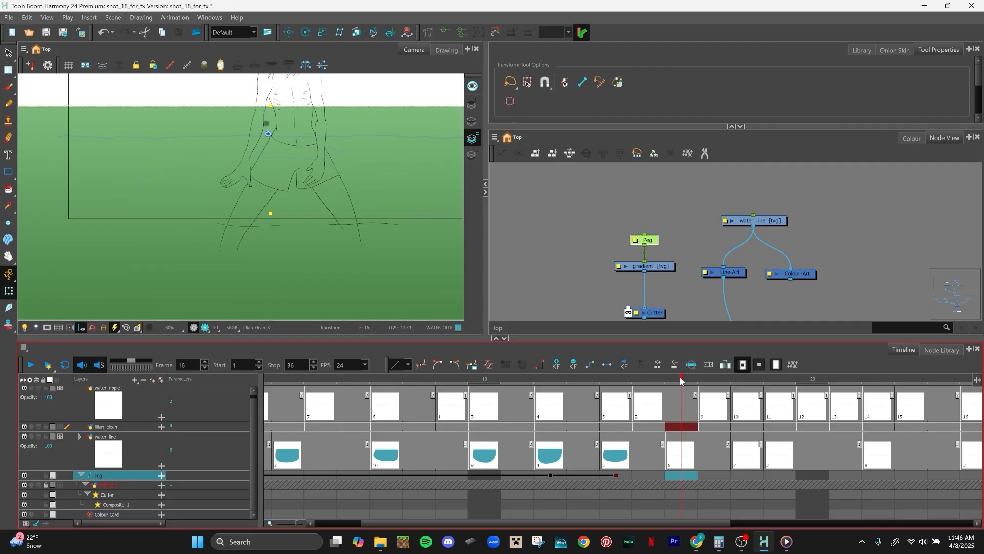
{"action": "left_click", "coordinate": [651, 380]}
{"action": "left_click", "coordinate": [672, 378]}
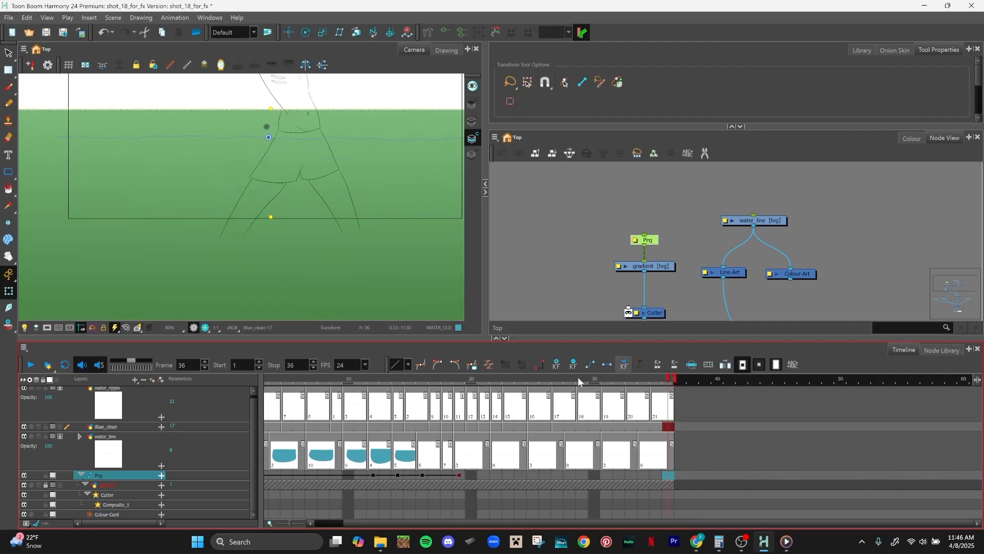
Step: Play back the scene to check how the gradient moves with the animated water line
{"action": "left_click_drag", "start_coordinate": [382, 378], "coordinate": [552, 377]}
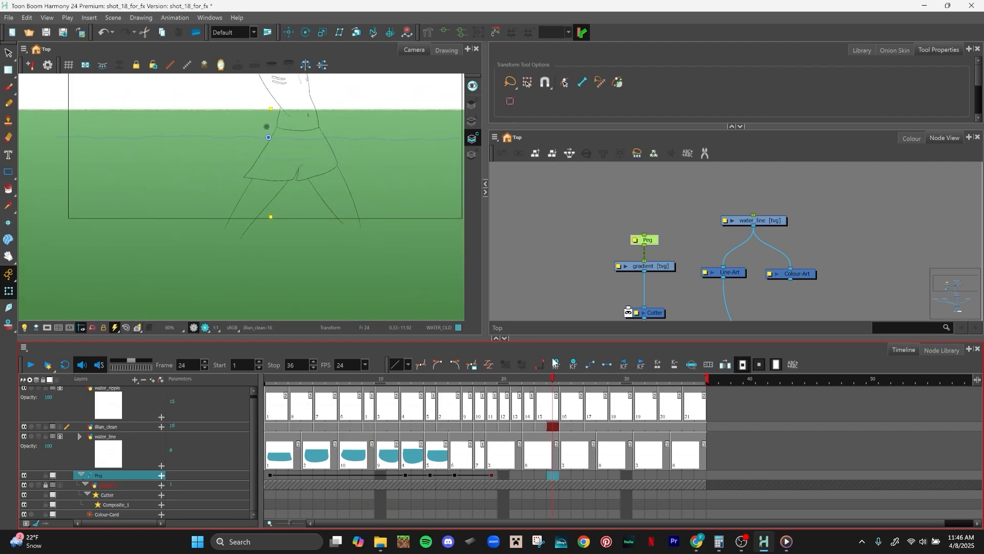
{"action": "scroll", "coordinate": [381, 217], "scroll_direction": "down", "scroll_amount": 2}
{"action": "left_click_drag", "start_coordinate": [396, 114], "coordinate": [377, 123]}
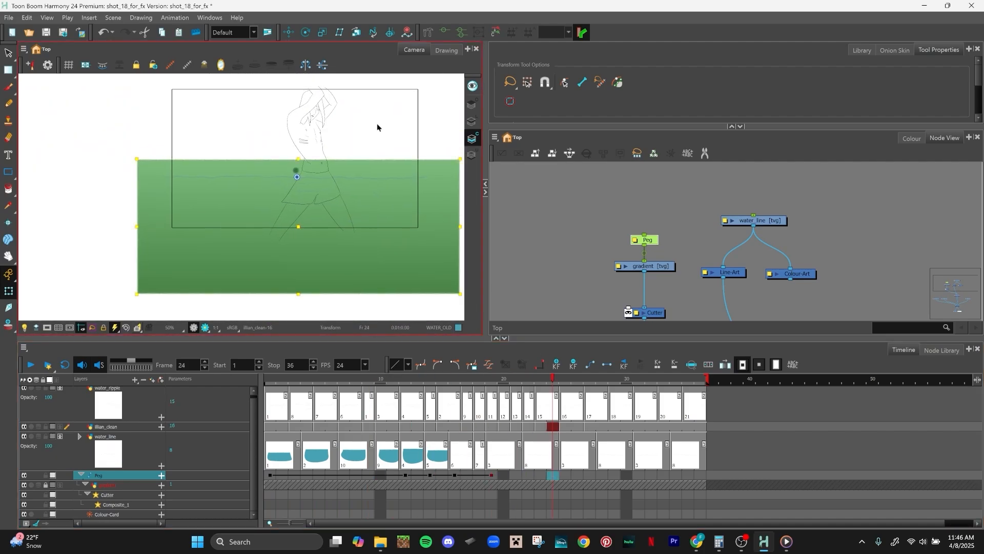
{"action": "left_click", "coordinate": [315, 384]}
{"action": "left_click", "coordinate": [30, 365]}
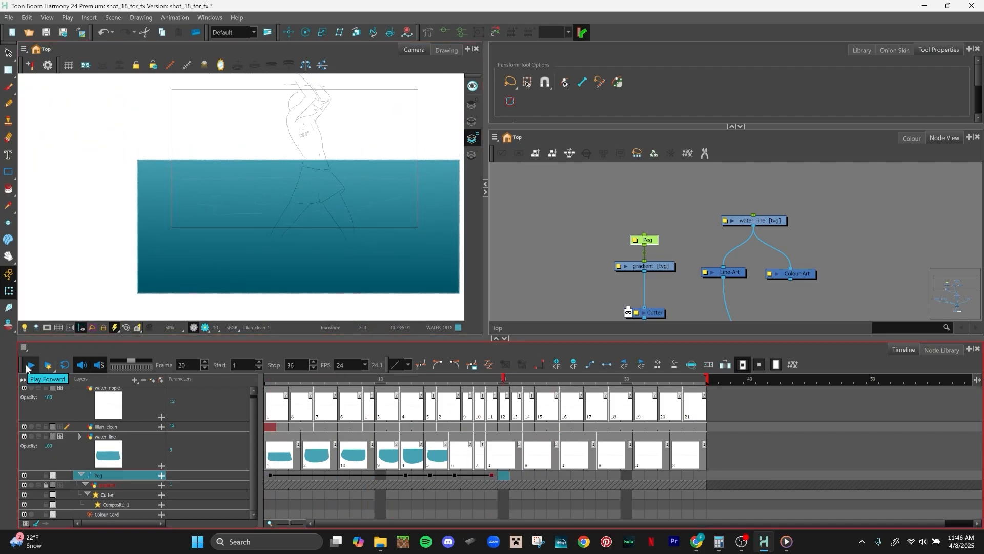
{"action": "left_click", "coordinate": [30, 365]}
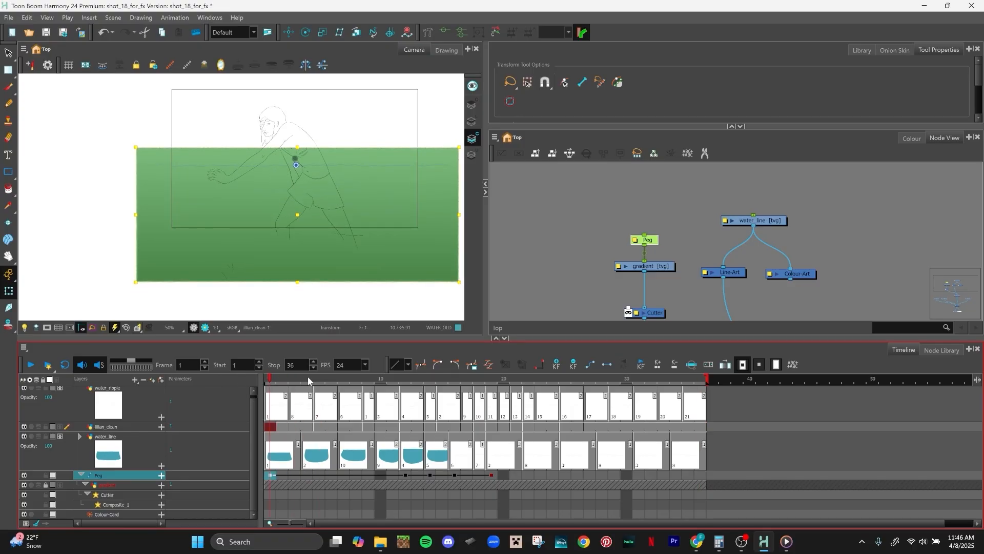
{"action": "left_click", "coordinate": [29, 365]}
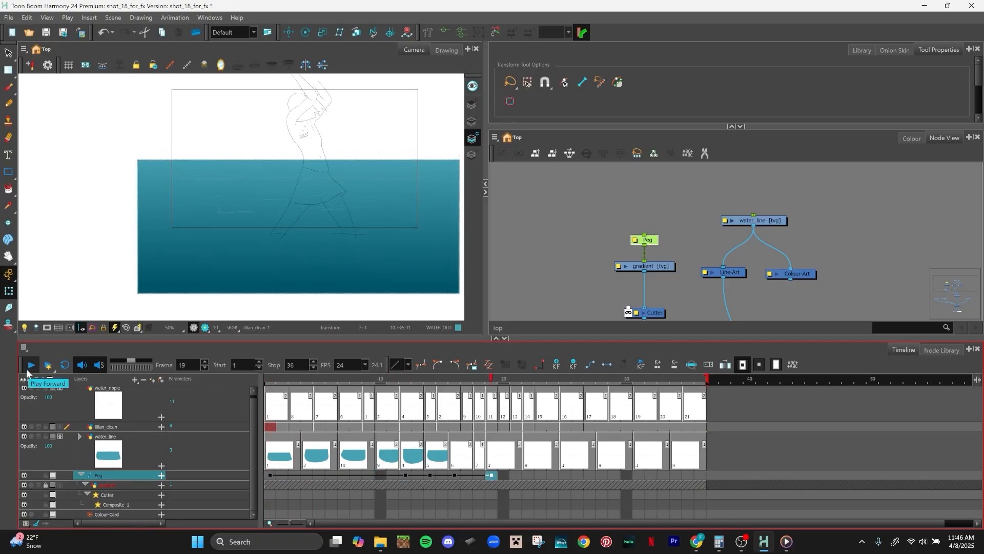
Step: Delete the Peg's keyframe at frame 14 and play the animation back
{"action": "mouse_move", "coordinate": [328, 380]}
{"action": "left_mouse_down"}
{"action": "mouse_move", "coordinate": [463, 381]}
{"action": "mouse_move", "coordinate": [269, 381]}
{"action": "mouse_move", "coordinate": [528, 381]}
{"action": "mouse_move", "coordinate": [215, 391]}
{"action": "left_mouse_up"}
{"action": "key", "text": "F7"}
{"action": "left_click", "coordinate": [31, 365]}
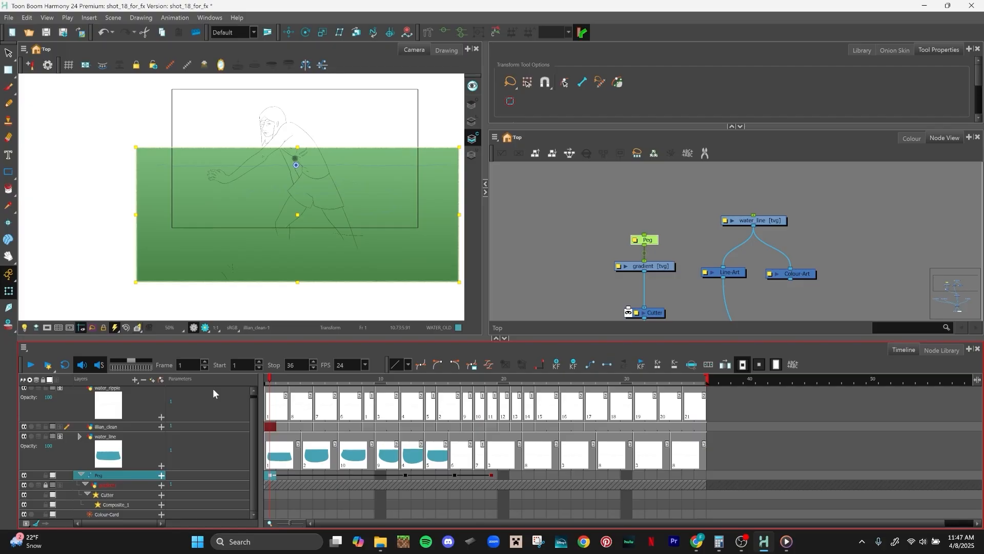
Step: Enable Stop-Motion Keyframes in the general preferences and scrub back to frame 1
{"action": "left_click", "coordinate": [13, 16]}
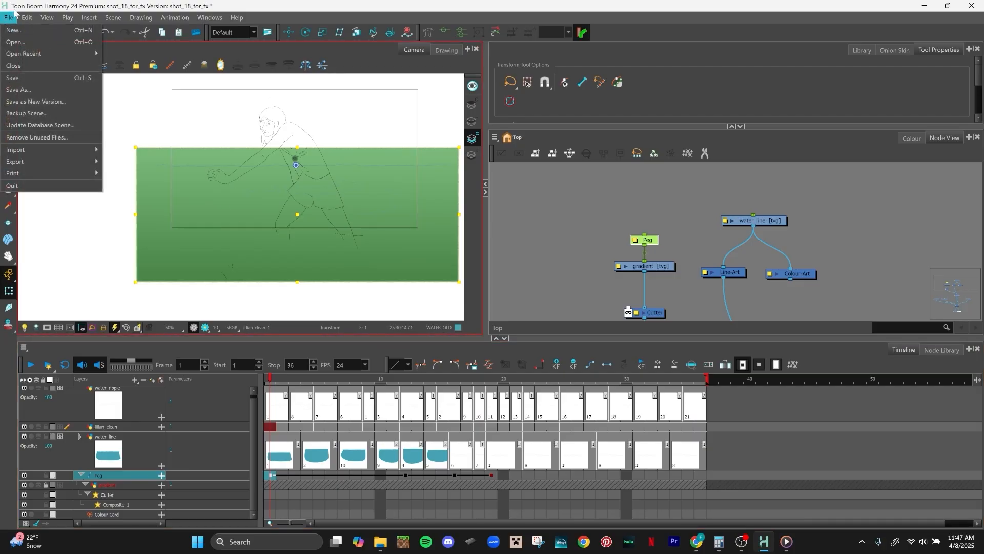
{"action": "mouse_move", "coordinate": [27, 17]}
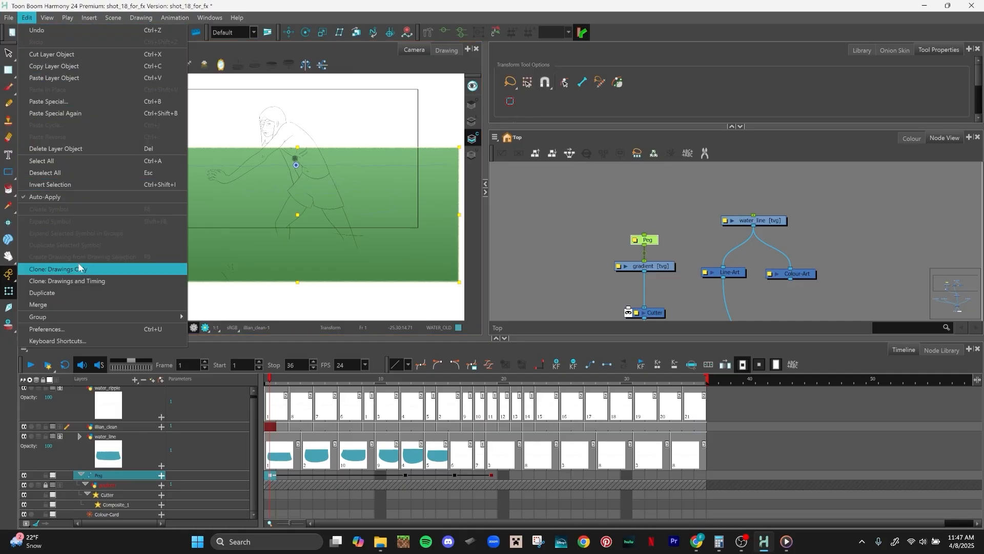
{"action": "left_click", "coordinate": [106, 330]}
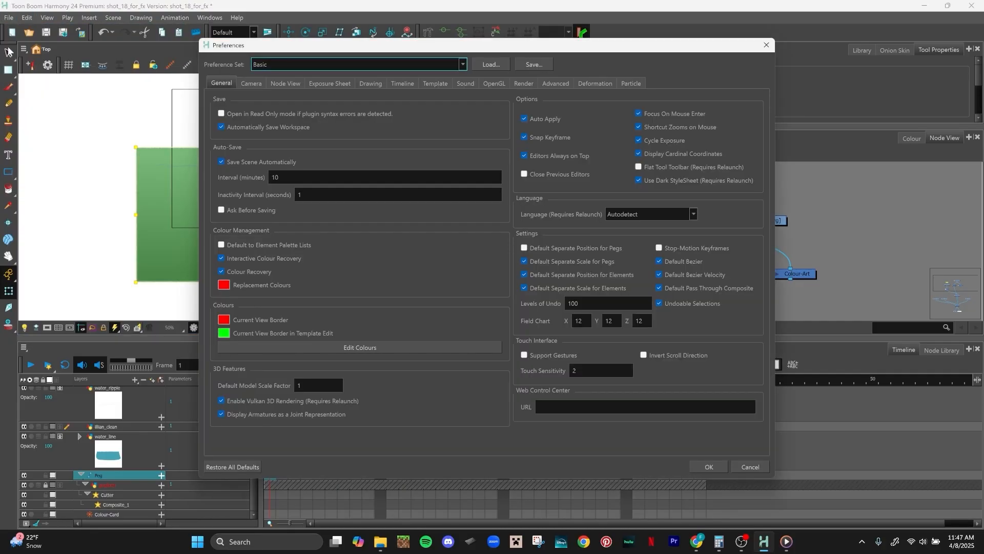
{"action": "left_click_drag", "start_coordinate": [677, 46], "coordinate": [564, 43]}
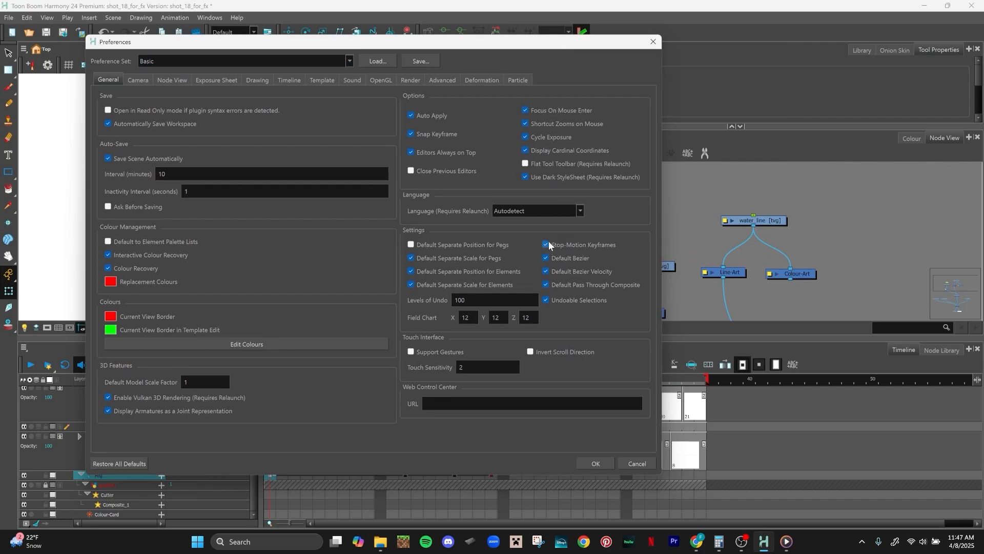
{"action": "left_click", "coordinate": [596, 463]}
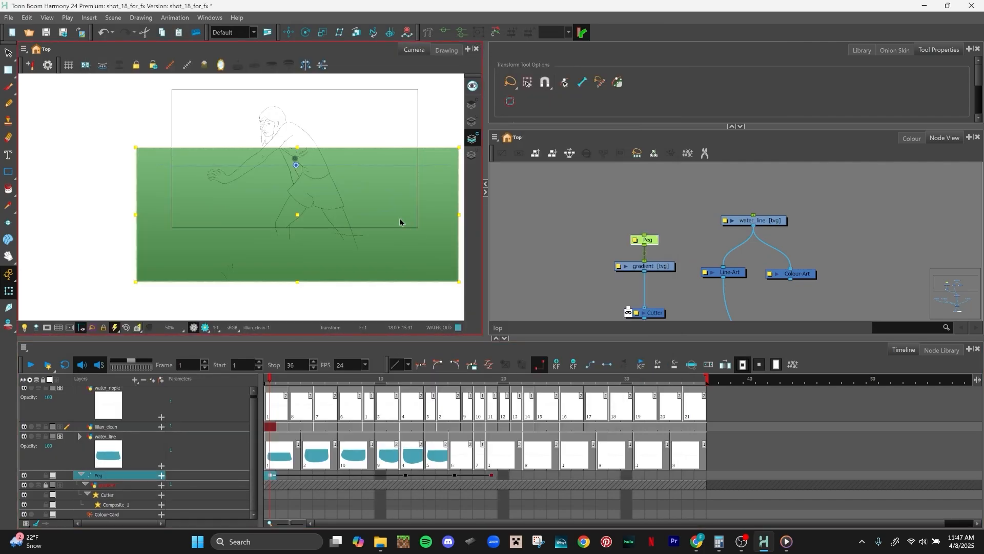
{"action": "left_click_drag", "start_coordinate": [328, 376], "coordinate": [228, 380]}
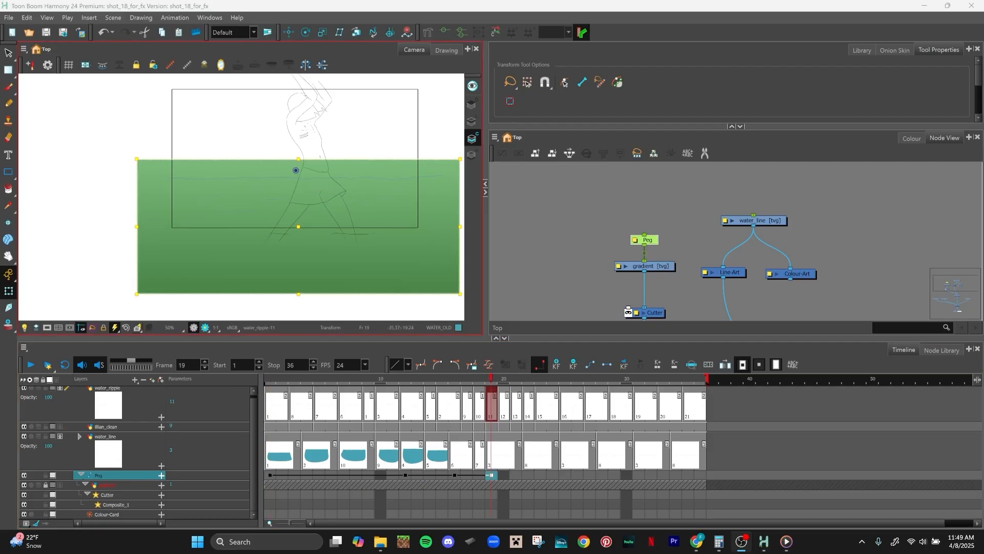
Step: Convert the Peg's keyframes from frame 1 to frame 19 to stop-motion keyframes and play back the result
{"action": "left_click", "coordinate": [270, 475], "text": "shift"}
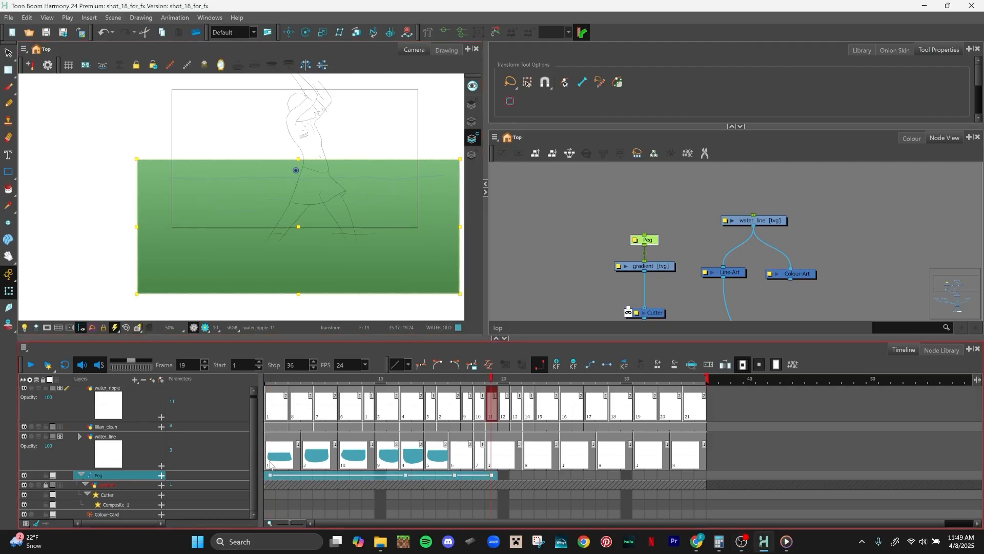
{"action": "key", "text": "ctrl+k"}
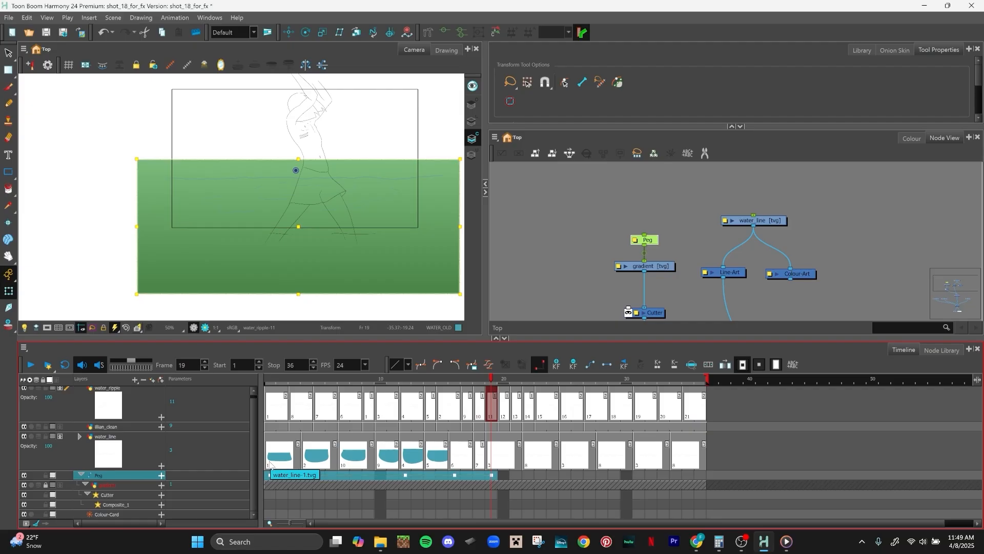
{"action": "mouse_move", "coordinate": [357, 381]}
{"action": "left_mouse_down"}
{"action": "mouse_move", "coordinate": [254, 386]}
{"action": "mouse_move", "coordinate": [448, 377]}
{"action": "mouse_move", "coordinate": [356, 380]}
{"action": "left_mouse_up"}
{"action": "left_click", "coordinate": [27, 371]}
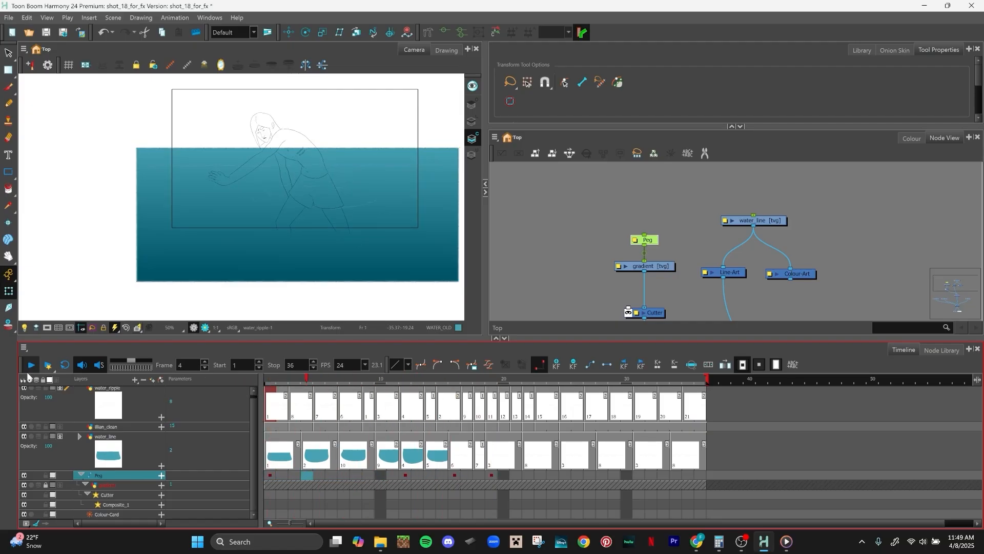
{"action": "left_click", "coordinate": [32, 367]}
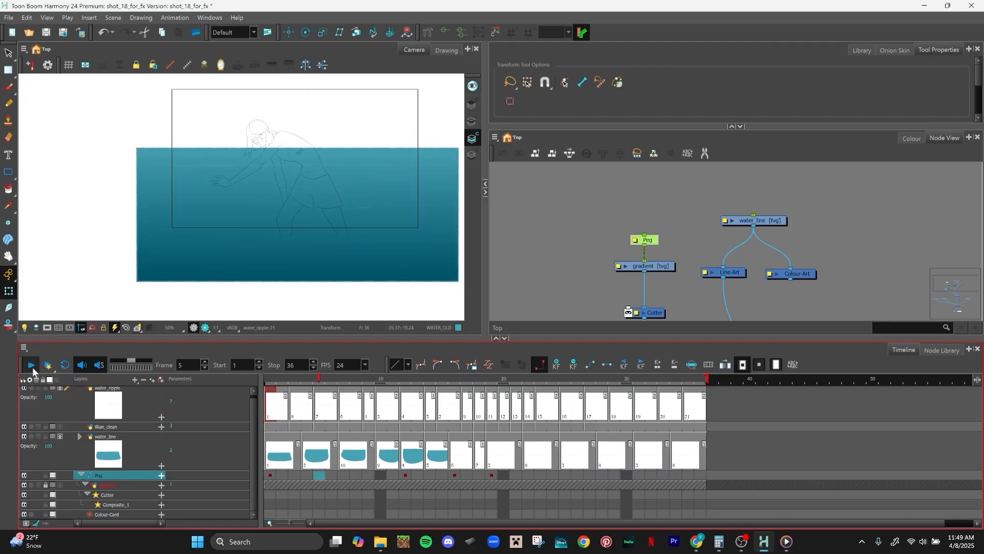
{"action": "left_click", "coordinate": [29, 365]}
Step: Select the Peg's keyframes from frame 1 to frame 19 and convert them back to motion keyframes
{"action": "scroll", "coordinate": [293, 476], "scroll_direction": "up", "scroll_amount": 3}
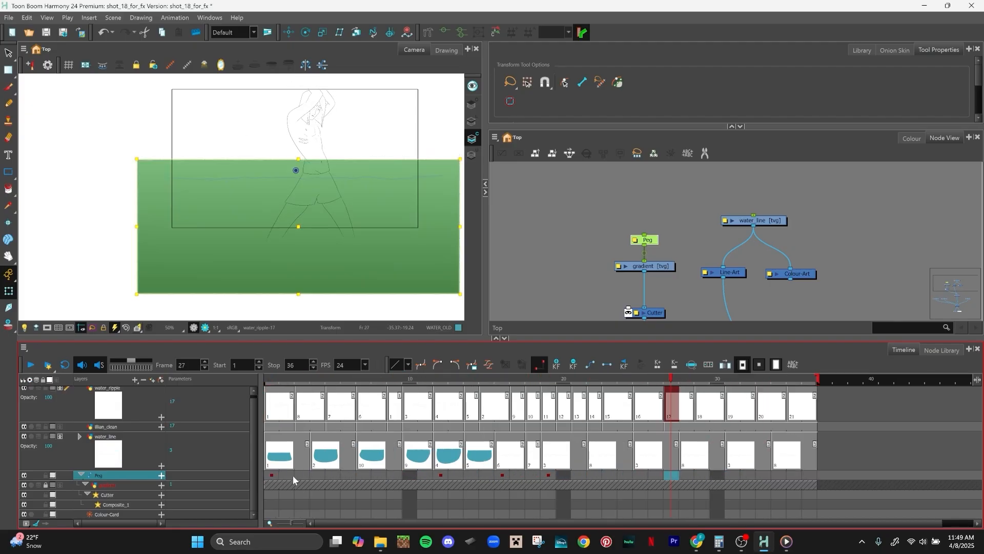
{"action": "left_click", "coordinate": [283, 476]}
{"action": "left_click", "coordinate": [545, 476]}
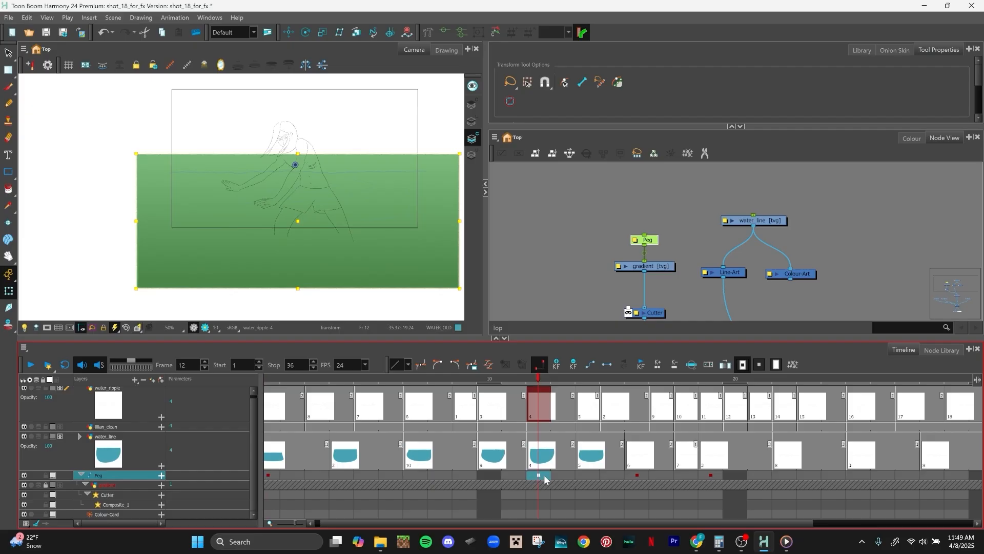
{"action": "left_click", "coordinate": [271, 475]}
{"action": "scroll", "coordinate": [303, 479], "scroll_direction": "down", "scroll_amount": 3}
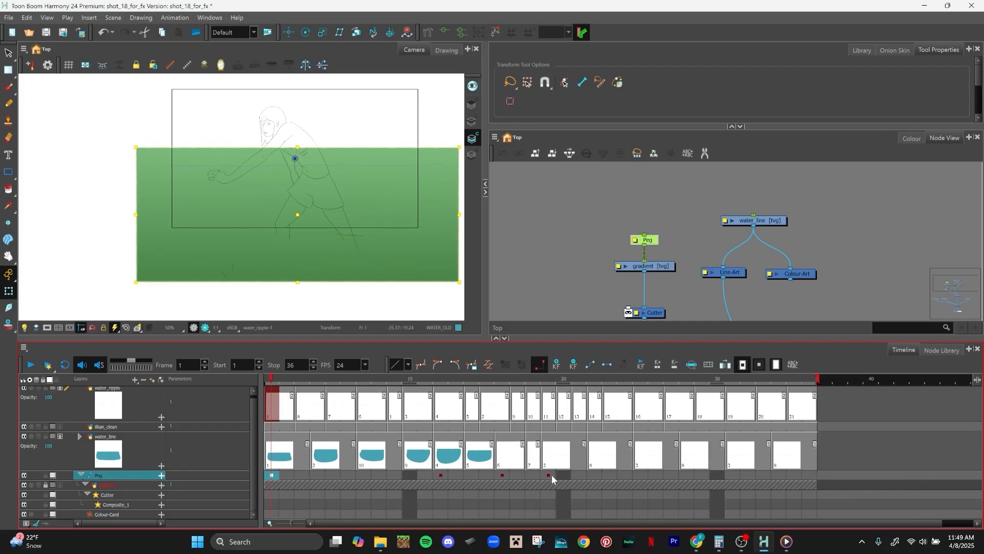
{"action": "left_click", "coordinate": [552, 478]}
{"action": "left_click", "coordinate": [273, 479], "text": "shift"}
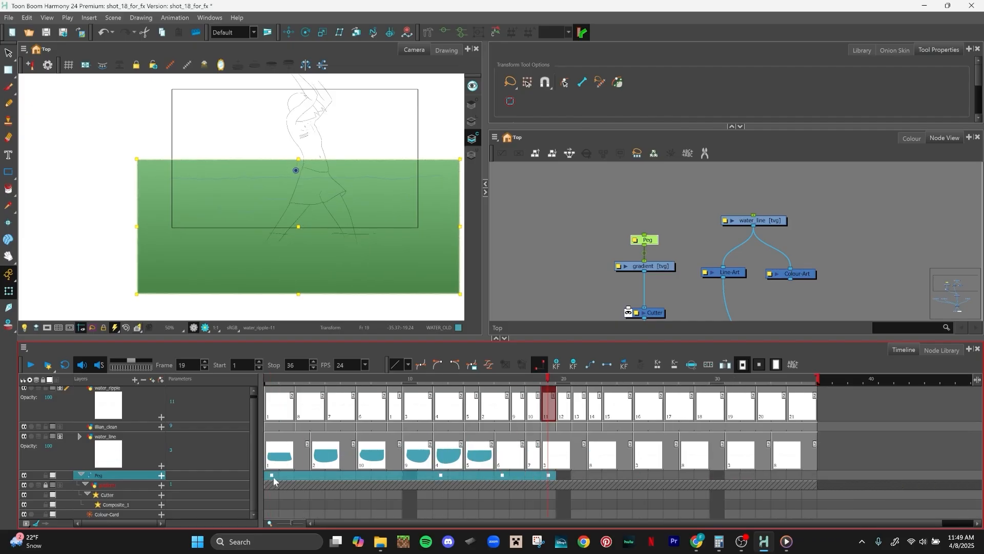
{"action": "left_click", "coordinate": [360, 448]}
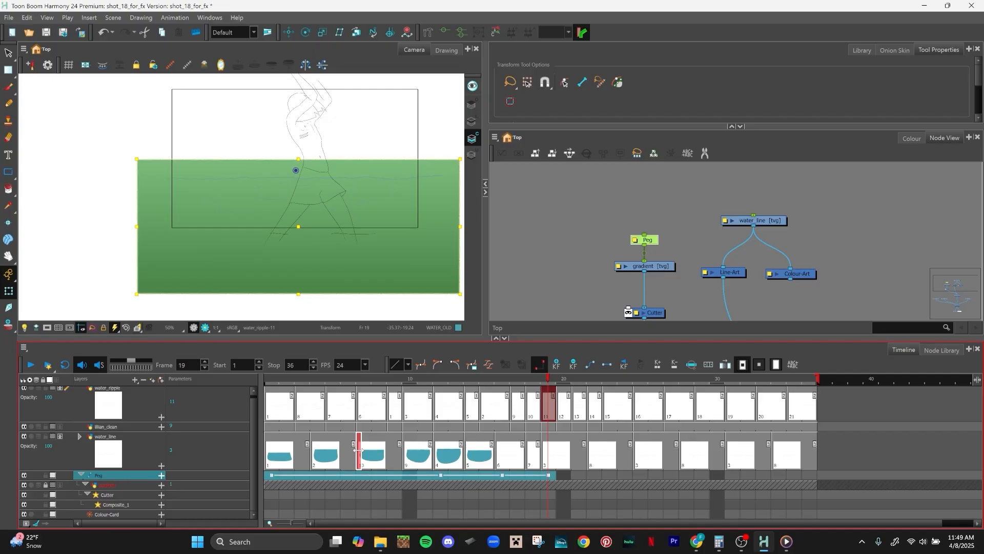
Step: Try a curved ease preset on the Peg's motion keyframe at frame 1 and play the animation back
{"action": "mouse_move", "coordinate": [501, 380]}
{"action": "left_mouse_down"}
{"action": "mouse_move", "coordinate": [249, 402]}
{"action": "mouse_move", "coordinate": [494, 379]}
{"action": "mouse_move", "coordinate": [299, 404]}
{"action": "mouse_move", "coordinate": [424, 405]}
{"action": "mouse_move", "coordinate": [260, 408]}
{"action": "mouse_move", "coordinate": [530, 400]}
{"action": "mouse_move", "coordinate": [256, 395]}
{"action": "mouse_move", "coordinate": [542, 401]}
{"action": "mouse_move", "coordinate": [244, 401]}
{"action": "left_mouse_up"}
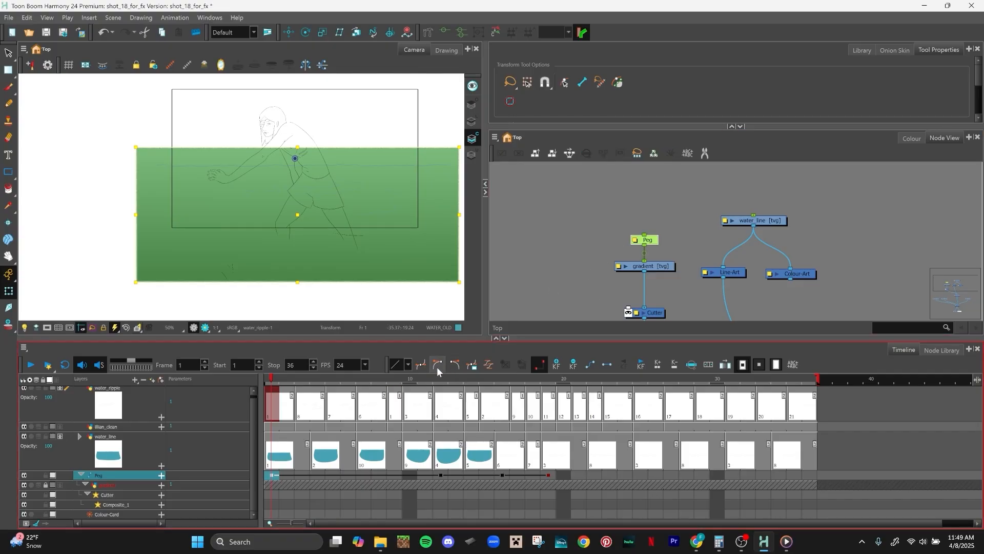
{"action": "left_click", "coordinate": [409, 366]}
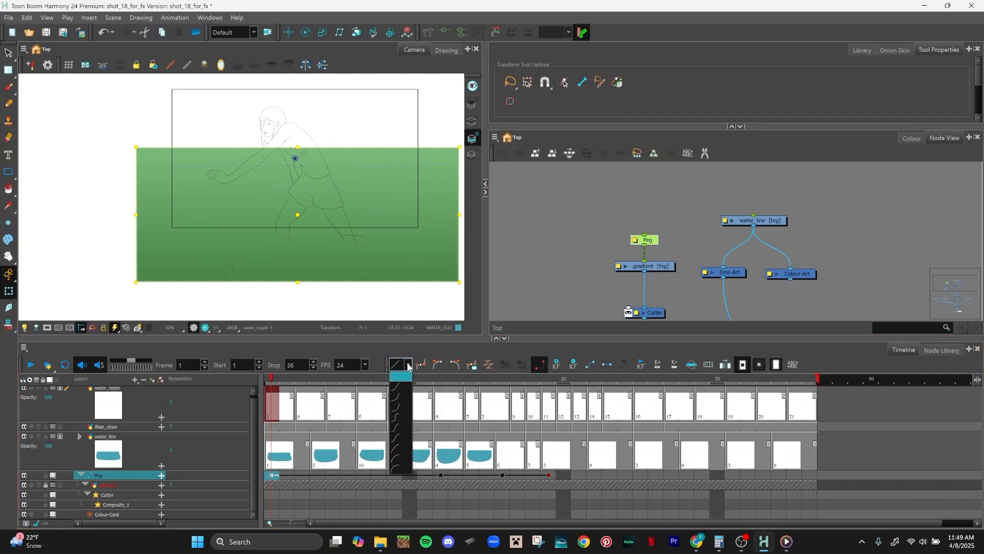
{"action": "left_click", "coordinate": [405, 398]}
{"action": "mouse_move", "coordinate": [271, 380]}
{"action": "left_mouse_down"}
{"action": "mouse_move", "coordinate": [487, 383]}
{"action": "mouse_move", "coordinate": [176, 396]}
{"action": "left_mouse_up"}
{"action": "left_click", "coordinate": [31, 365]}
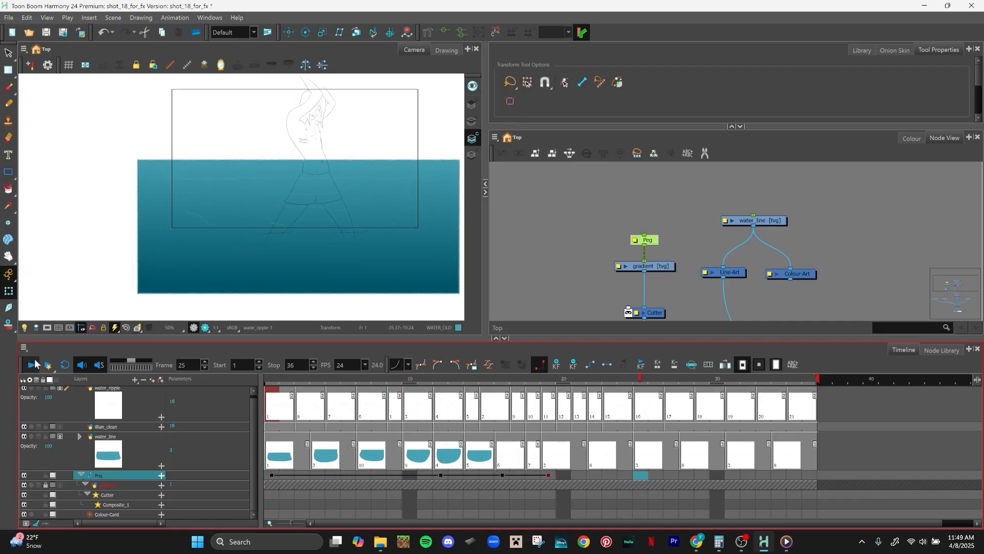
{"action": "left_click", "coordinate": [31, 365]}
Step: Try the S-shaped ease preset on the Peg's motion and play the animation back from frame 1
{"action": "left_click", "coordinate": [408, 365]}
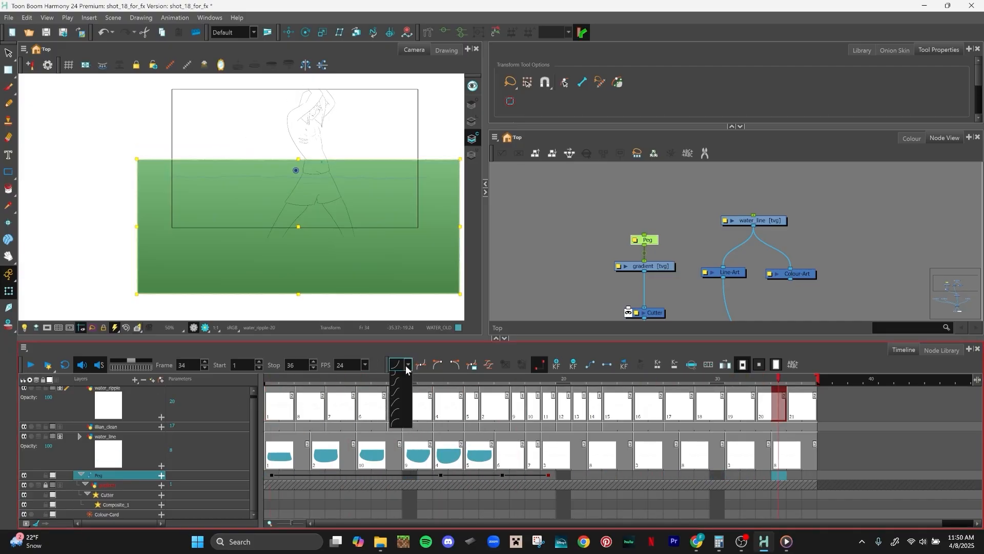
{"action": "left_click", "coordinate": [401, 422]}
{"action": "left_click_drag", "start_coordinate": [328, 382], "coordinate": [210, 374]}
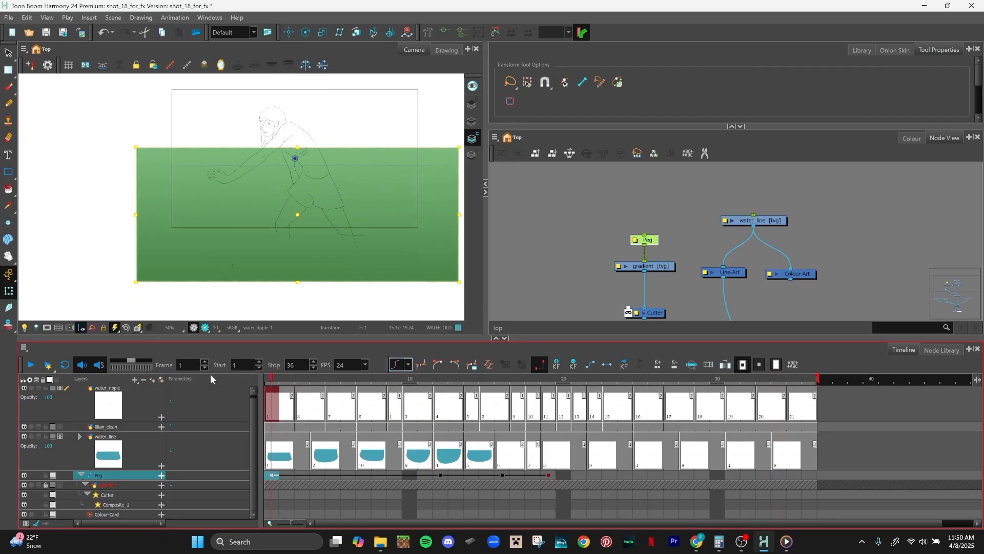
{"action": "left_click", "coordinate": [26, 366]}
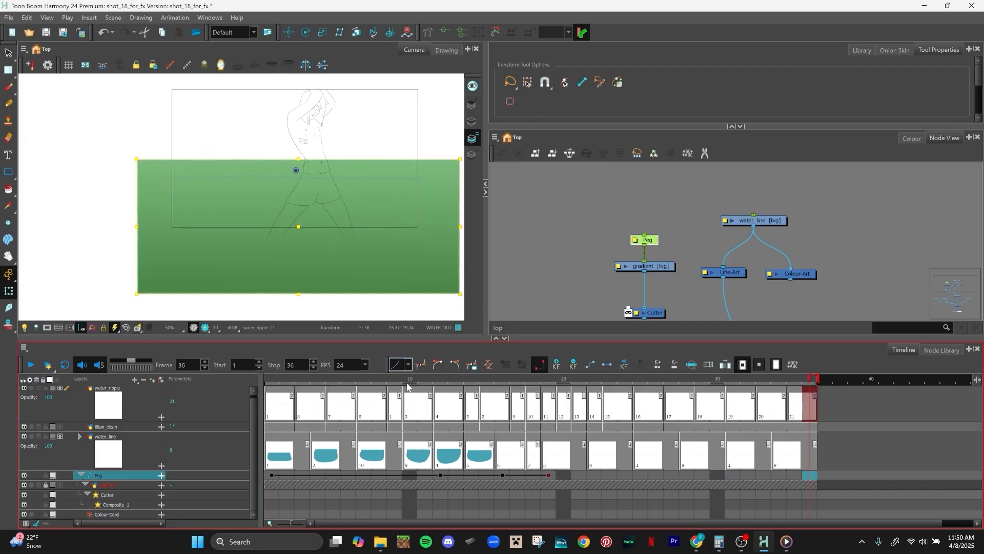
Step: Switch the Peg's easing to the linear preset and play the animation from frame 1 for comparison
{"action": "left_click", "coordinate": [405, 366]}
{"action": "left_click", "coordinate": [404, 376]}
{"action": "left_click_drag", "start_coordinate": [303, 383], "coordinate": [236, 378]}
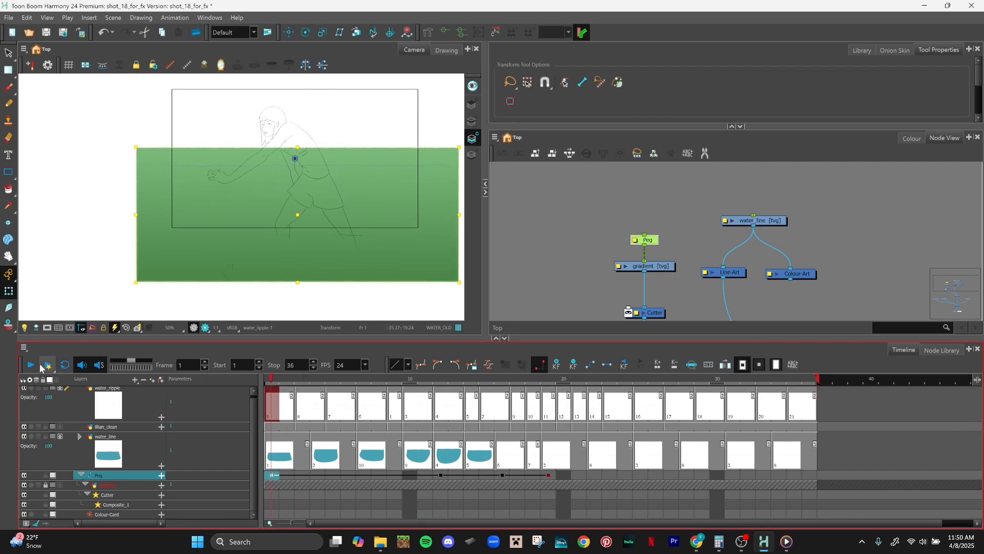
{"action": "left_click", "coordinate": [41, 367]}
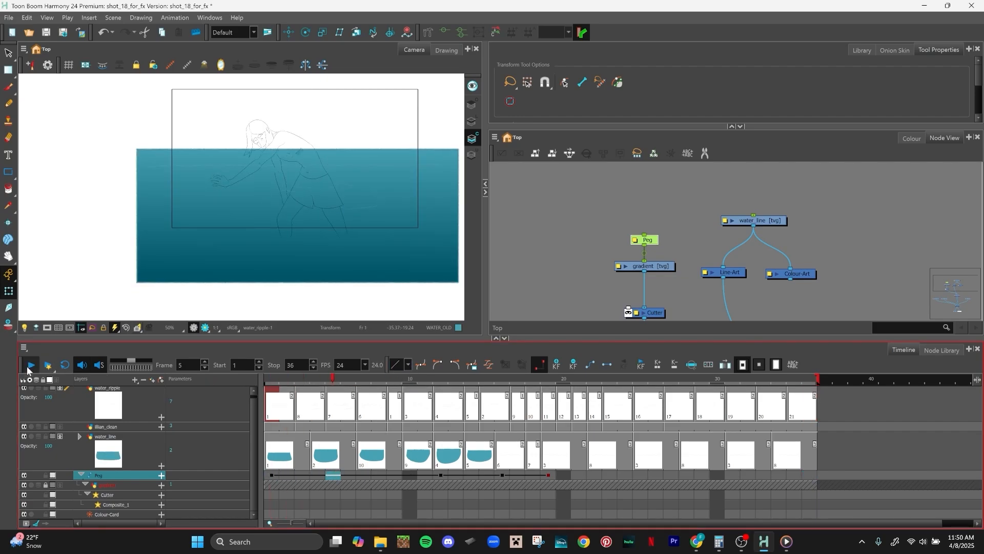
Step: Try two more curved ease presets on the Peg's motion, playing the animation back with each one
{"action": "left_click", "coordinate": [405, 366]}
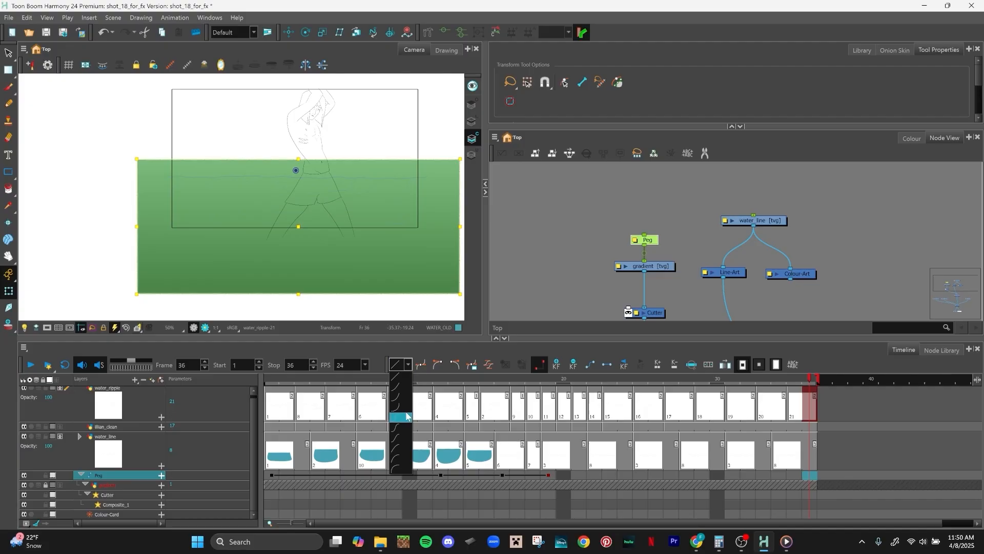
{"action": "left_click", "coordinate": [405, 410]}
{"action": "left_click", "coordinate": [31, 365]}
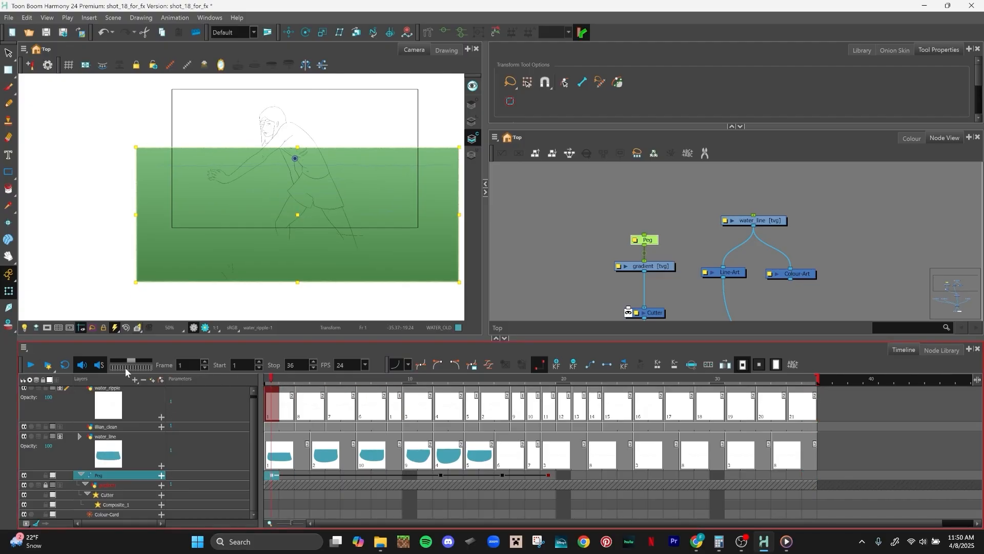
{"action": "left_click", "coordinate": [405, 368]}
{"action": "left_click", "coordinate": [402, 462]}
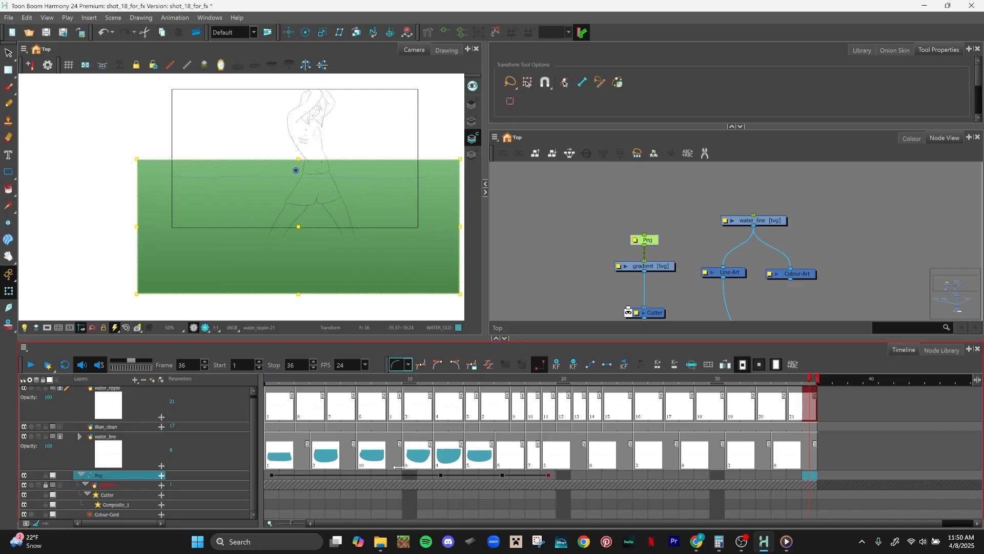
{"action": "left_click", "coordinate": [266, 378]}
{"action": "left_click", "coordinate": [30, 365]}
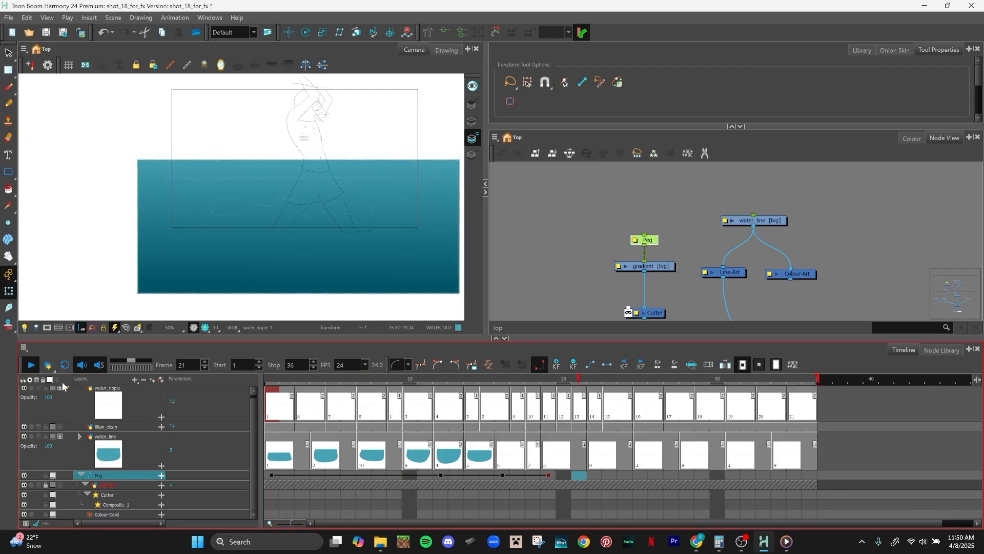
Step: Return to frame 1 and set the Peg's easing to the linear preset
{"action": "left_click", "coordinate": [341, 379]}
{"action": "mouse_move", "coordinate": [341, 379]}
{"action": "left_mouse_down"}
{"action": "mouse_move", "coordinate": [408, 379]}
{"action": "mouse_move", "coordinate": [254, 386]}
{"action": "left_mouse_up"}
{"action": "left_click", "coordinate": [401, 371]}
{"action": "left_click", "coordinate": [401, 381]}
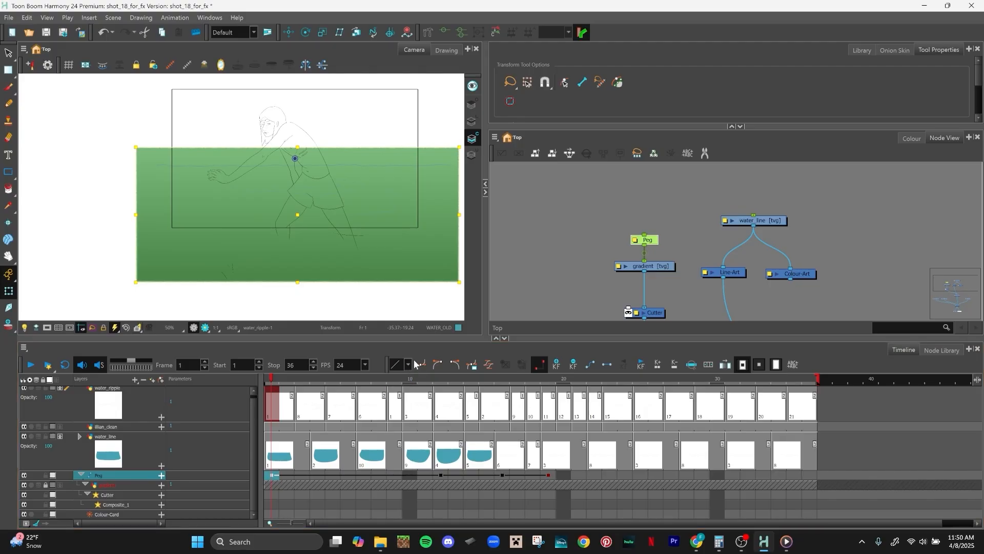
Step: Move the Cutter node beneath Colour-Art, connect Colour-Art to the Cutter's matte port, and clear the selection at frame 1
{"action": "left_click", "coordinate": [660, 186]}
{"action": "left_click_drag", "start_coordinate": [677, 193], "coordinate": [534, 191]}
{"action": "scroll", "coordinate": [537, 200], "scroll_direction": "down", "scroll_amount": 2}
{"action": "left_click_drag", "start_coordinate": [646, 222], "coordinate": [675, 179]}
{"action": "scroll", "coordinate": [666, 204], "scroll_direction": "down", "scroll_amount": 1}
{"action": "mouse_move", "coordinate": [677, 220]}
{"action": "left_mouse_down"}
{"action": "mouse_move", "coordinate": [659, 222]}
{"action": "mouse_move", "coordinate": [671, 221]}
{"action": "left_mouse_up"}
{"action": "scroll", "coordinate": [647, 218], "scroll_direction": "up", "scroll_amount": 1}
{"action": "left_click_drag", "start_coordinate": [545, 239], "coordinate": [641, 252]}
{"action": "left_click_drag", "start_coordinate": [650, 214], "coordinate": [637, 250]}
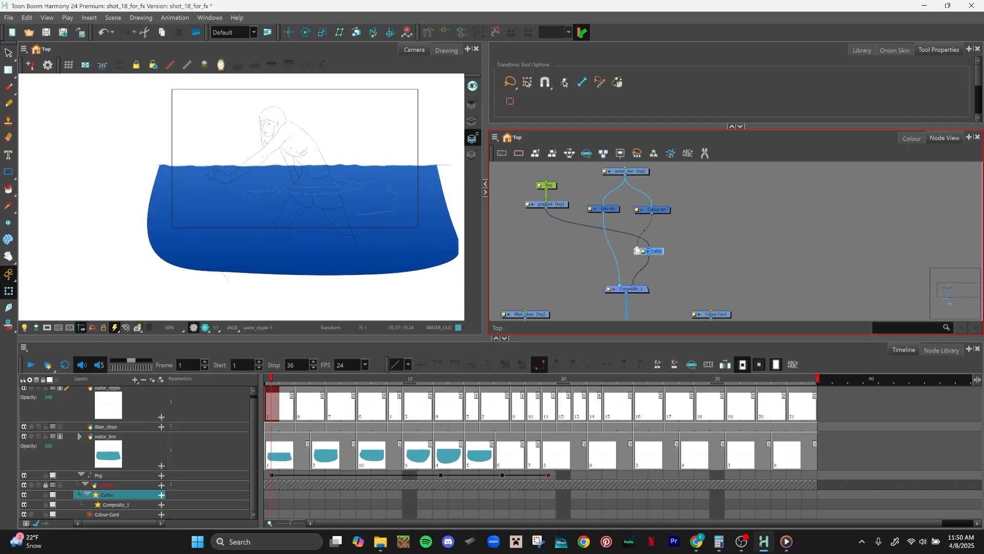
{"action": "left_click_drag", "start_coordinate": [397, 380], "coordinate": [213, 397]}
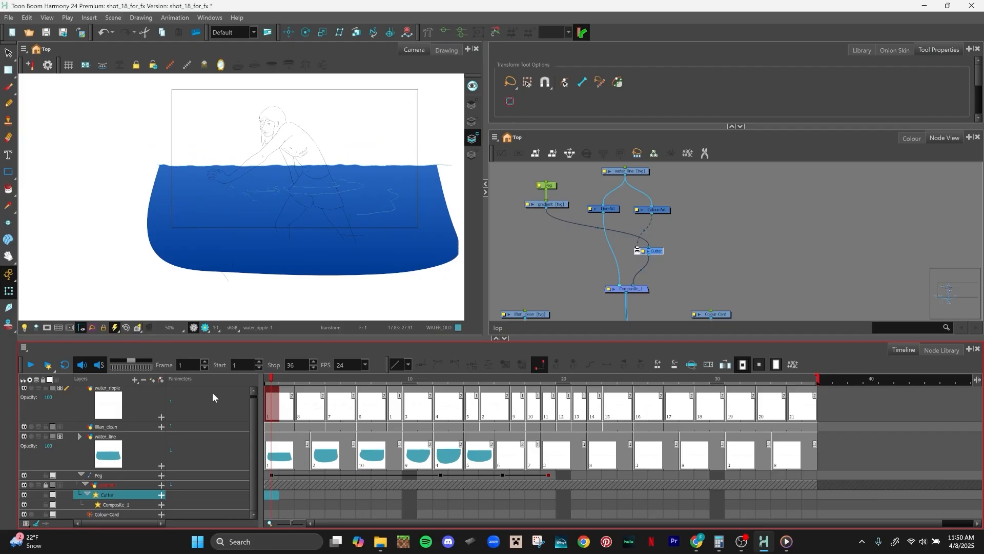
{"action": "left_click", "coordinate": [239, 303]}
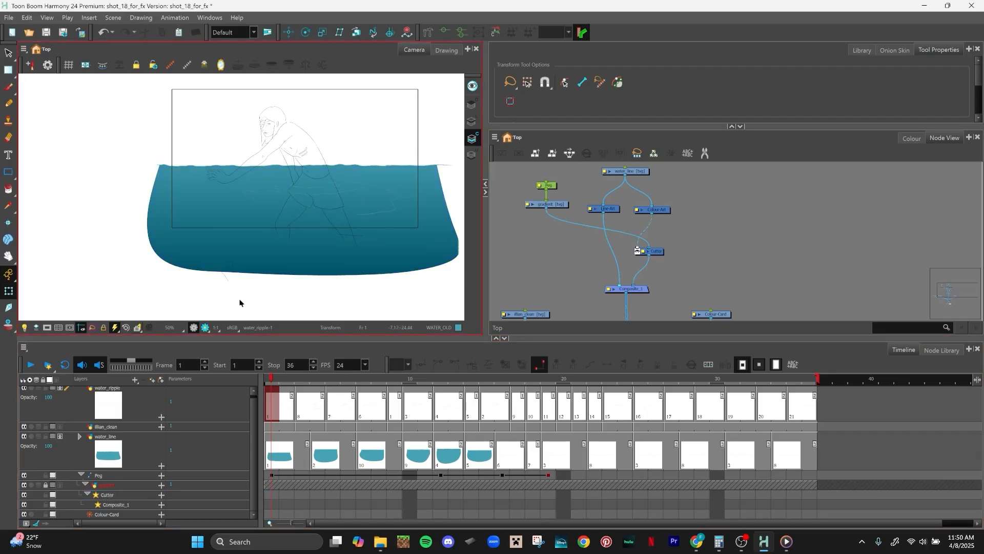
Step: Activate the Line Art layer and enlarge the Camera view to play back the cut gradient
{"action": "left_click_drag", "start_coordinate": [408, 268], "coordinate": [373, 289]}
{"action": "left_click", "coordinate": [470, 121]}
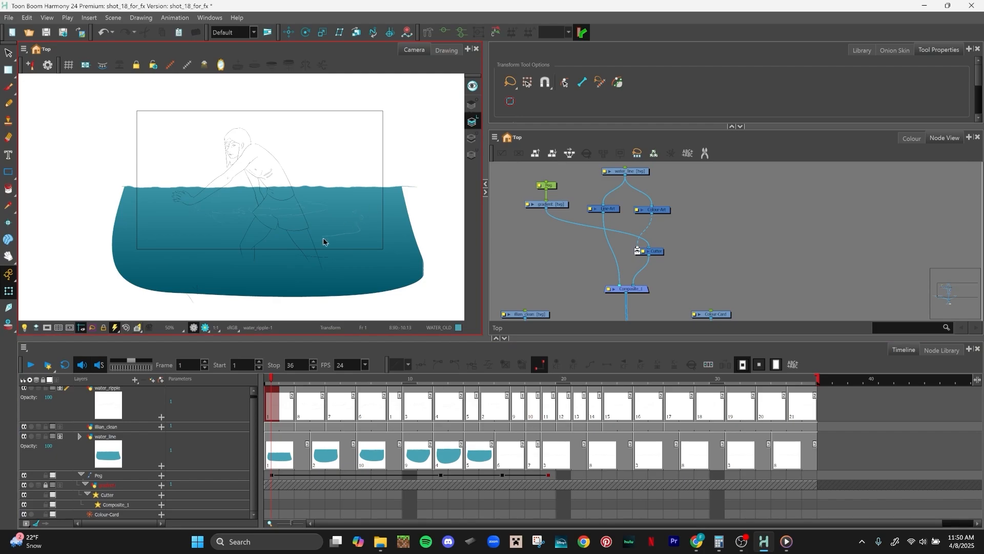
{"action": "left_click_drag", "start_coordinate": [485, 309], "coordinate": [658, 304]}
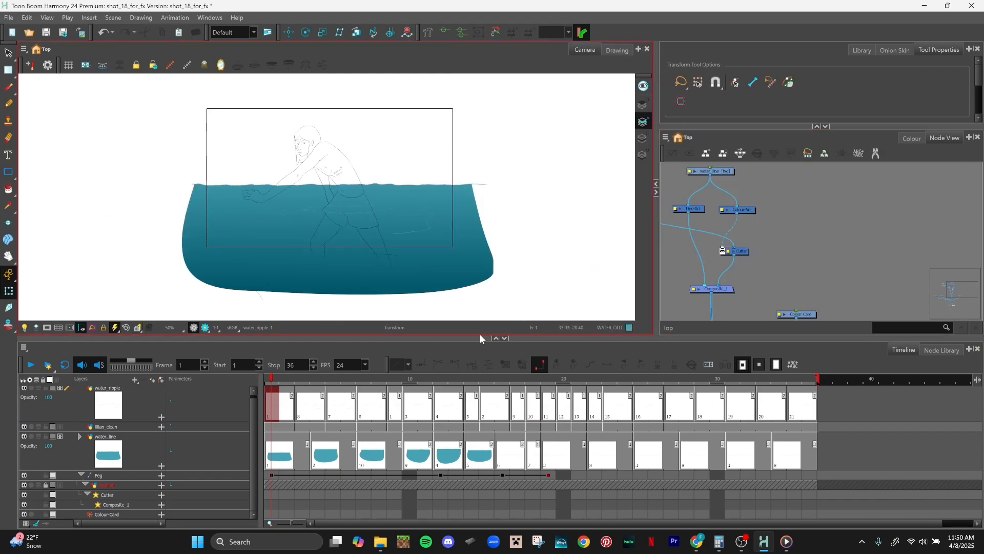
{"action": "left_click_drag", "start_coordinate": [480, 337], "coordinate": [297, 378]}
{"action": "left_click", "coordinate": [31, 402]}
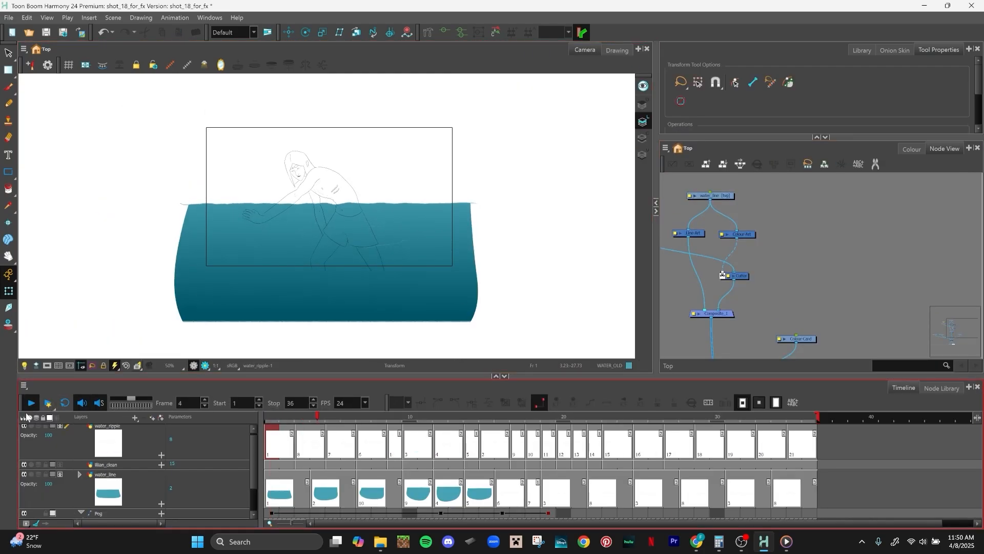
Step: Mask the area outside the camera frame, play the shot back, and save the scene
{"action": "left_click", "coordinate": [46, 366]}
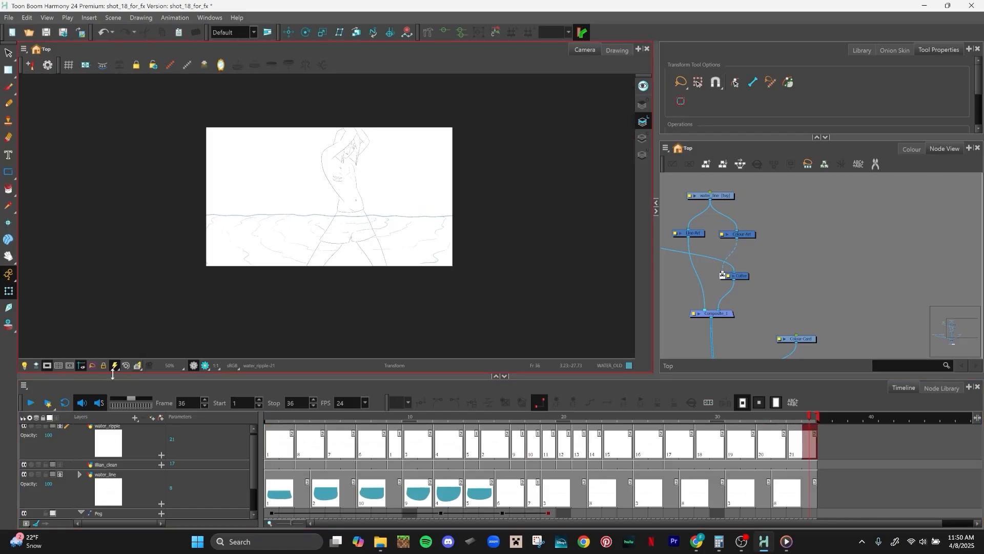
{"action": "left_click", "coordinate": [31, 402]}
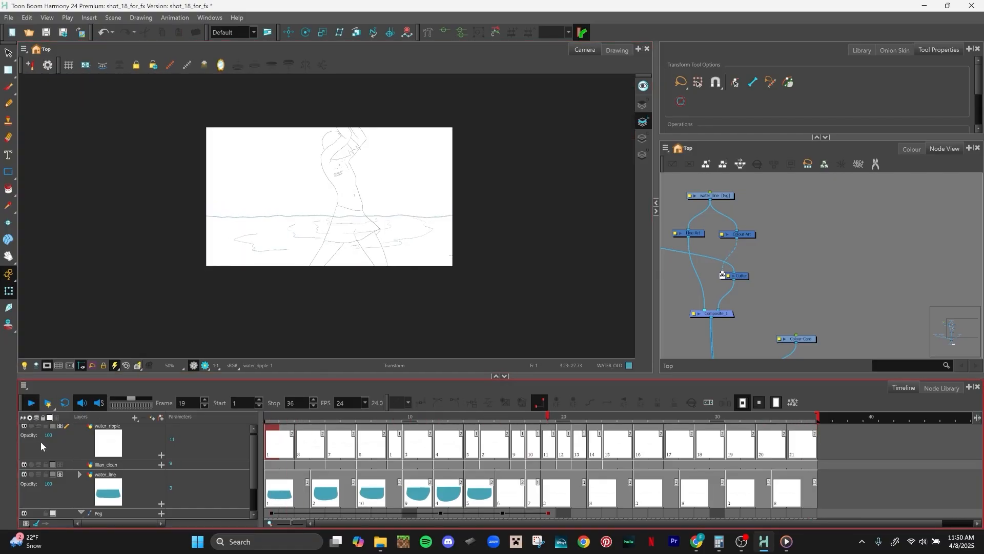
{"action": "mouse_move", "coordinate": [328, 415]}
{"action": "left_mouse_down"}
{"action": "mouse_move", "coordinate": [255, 414]}
{"action": "mouse_move", "coordinate": [487, 413]}
{"action": "mouse_move", "coordinate": [269, 410]}
{"action": "mouse_move", "coordinate": [473, 400]}
{"action": "mouse_move", "coordinate": [237, 398]}
{"action": "mouse_move", "coordinate": [404, 389]}
{"action": "mouse_move", "coordinate": [518, 400]}
{"action": "mouse_move", "coordinate": [195, 395]}
{"action": "mouse_move", "coordinate": [522, 373]}
{"action": "mouse_move", "coordinate": [248, 398]}
{"action": "mouse_move", "coordinate": [513, 379]}
{"action": "left_mouse_up"}
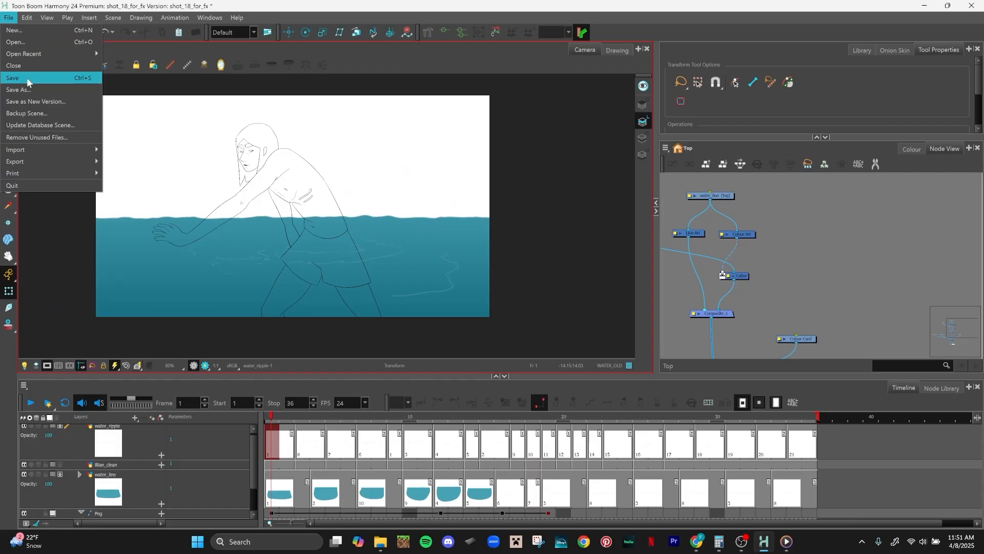
{"action": "left_click", "coordinate": [28, 78]}
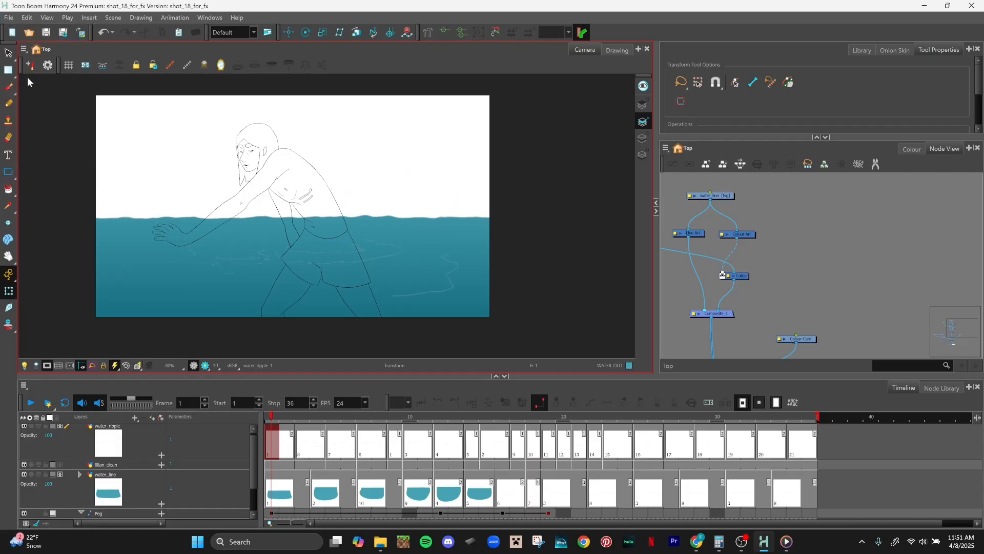
Step: Select the character's clean line layer at frame 1 and enable onion skin with the Onion Skin view enlarged
{"action": "left_click", "coordinate": [900, 49]}
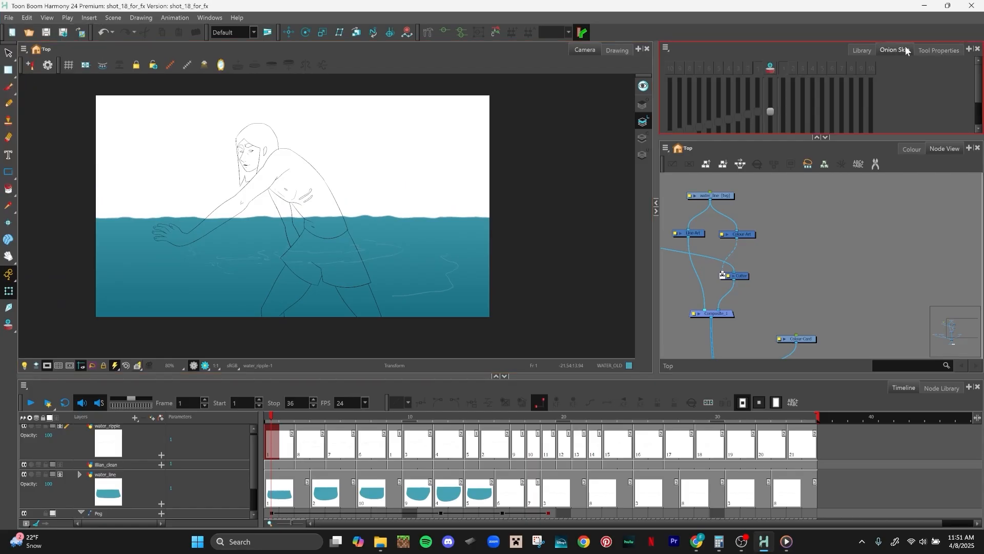
{"action": "left_click", "coordinate": [275, 463]}
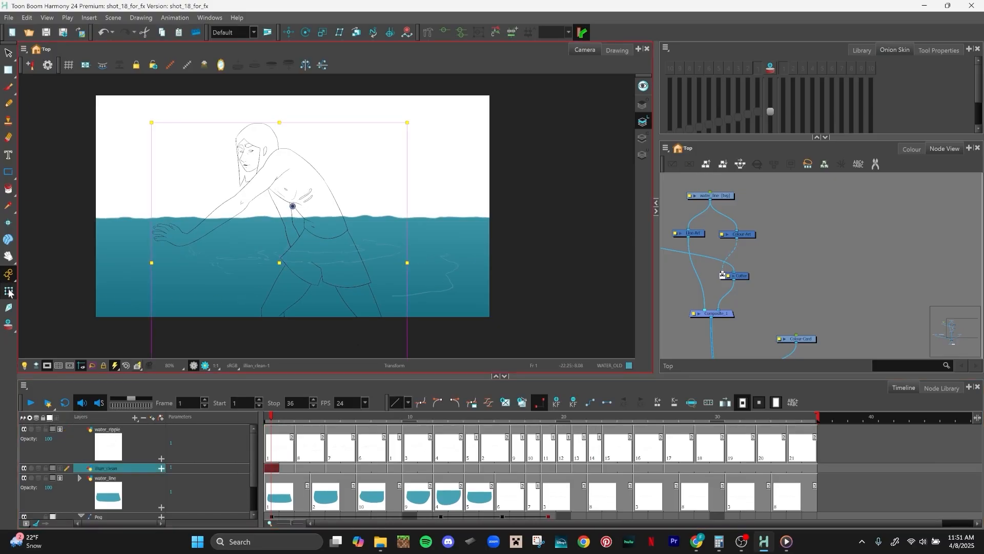
{"action": "left_click", "coordinate": [8, 54]}
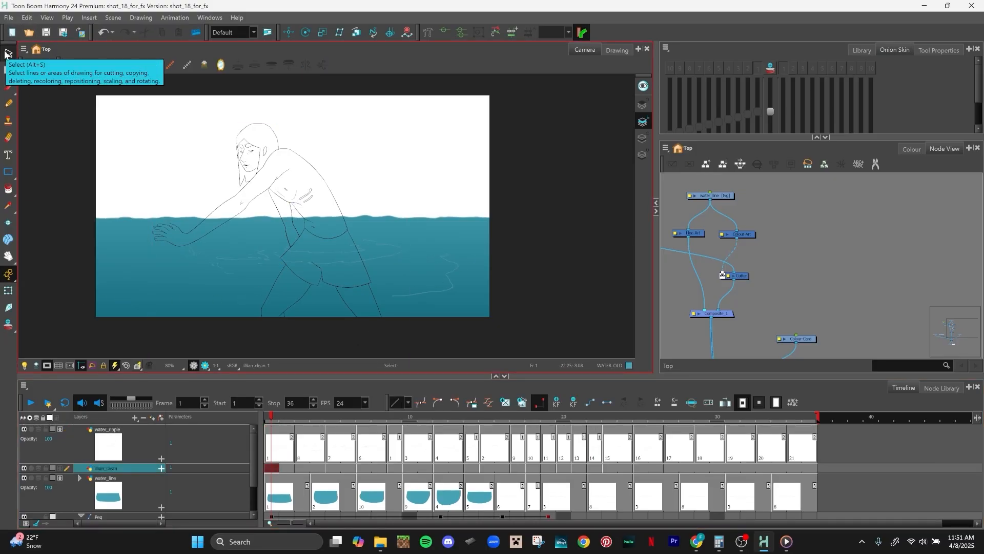
{"action": "left_click_drag", "start_coordinate": [899, 156], "coordinate": [900, 221]}
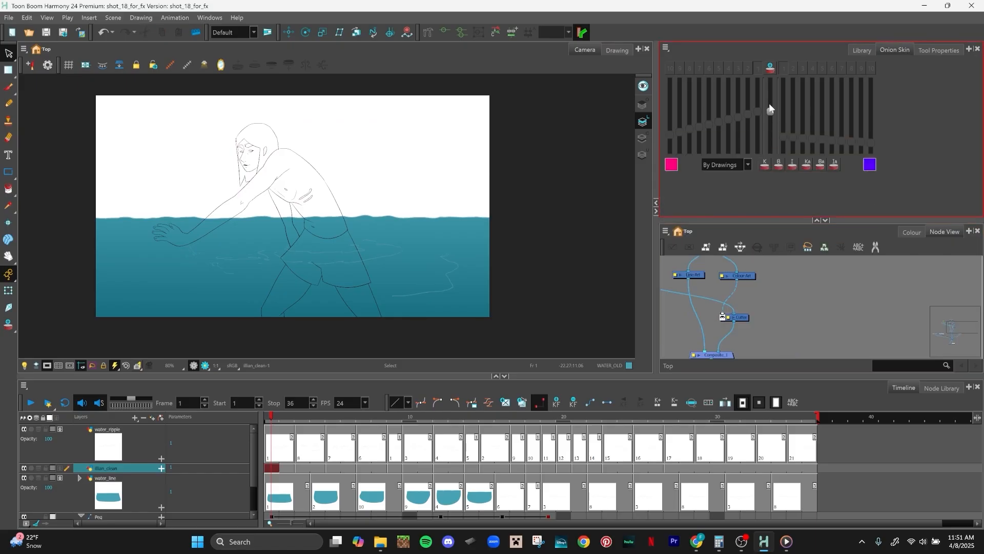
{"action": "left_click", "coordinate": [771, 69]}
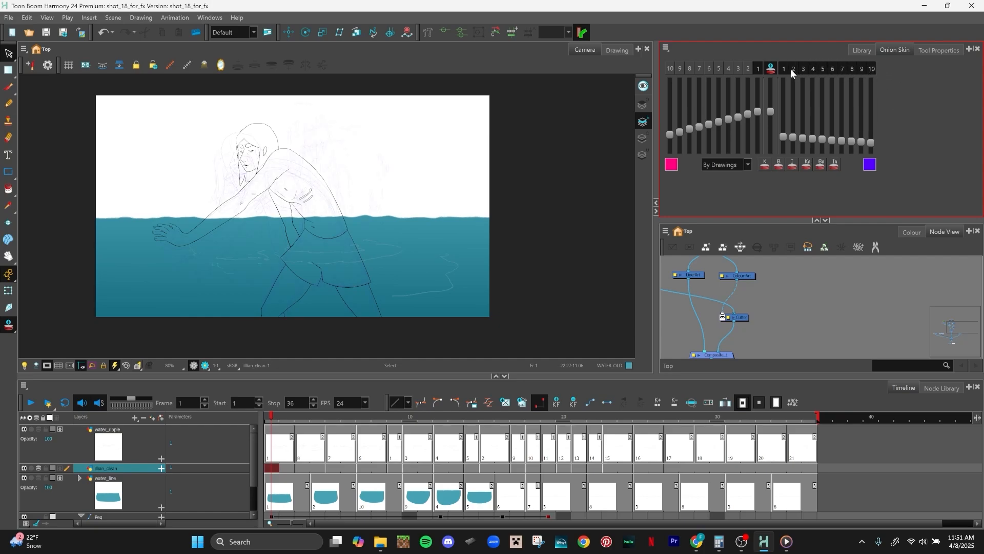
Step: Extend the onion skin range to ten previous and ten next drawings
{"action": "left_click_drag", "start_coordinate": [797, 69], "coordinate": [894, 69]}
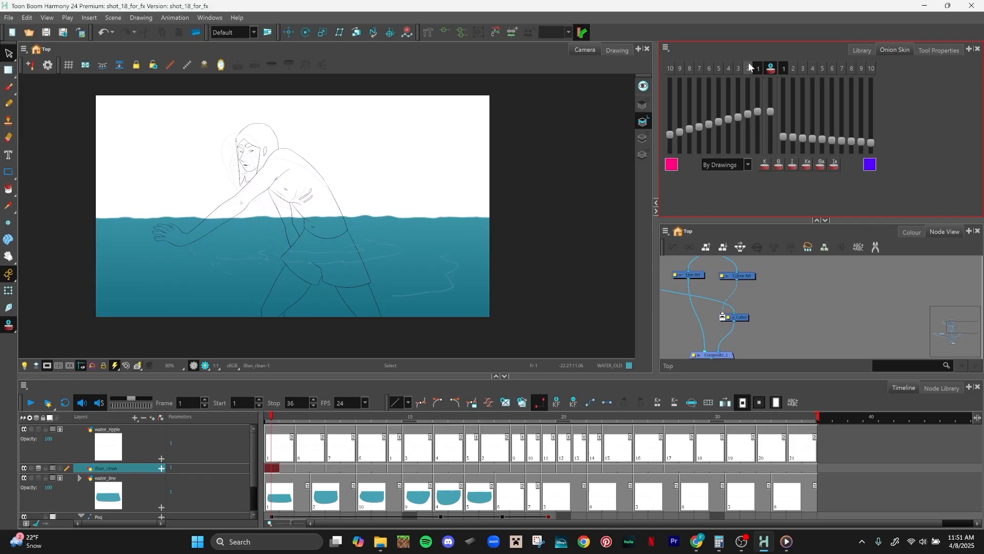
{"action": "left_click_drag", "start_coordinate": [749, 67], "coordinate": [644, 70]}
{"action": "left_click_drag", "start_coordinate": [789, 68], "coordinate": [876, 68]}
{"action": "left_click_drag", "start_coordinate": [756, 69], "coordinate": [629, 70]}
{"action": "scroll", "coordinate": [391, 177], "scroll_direction": "up", "scroll_amount": 3}
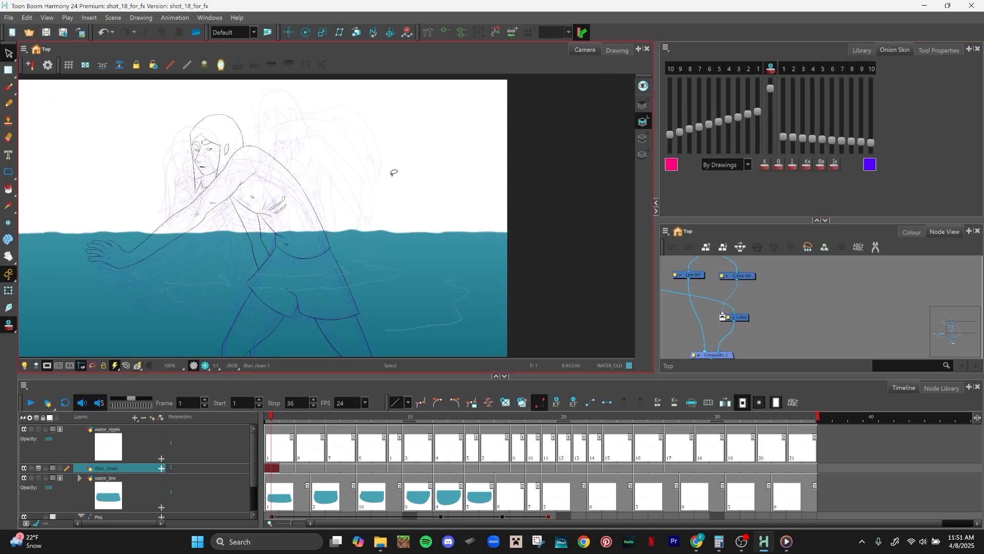
Step: Raise the onion skin opacity of the nearest previous and next drawings to matching levels that fade with distance
{"action": "mouse_move", "coordinate": [770, 88]}
{"action": "left_mouse_down"}
{"action": "mouse_move", "coordinate": [769, 146]}
{"action": "mouse_move", "coordinate": [767, 72]}
{"action": "mouse_move", "coordinate": [766, 148]}
{"action": "mouse_move", "coordinate": [773, 72]}
{"action": "mouse_move", "coordinate": [771, 124]}
{"action": "mouse_move", "coordinate": [790, 60]}
{"action": "left_mouse_up"}
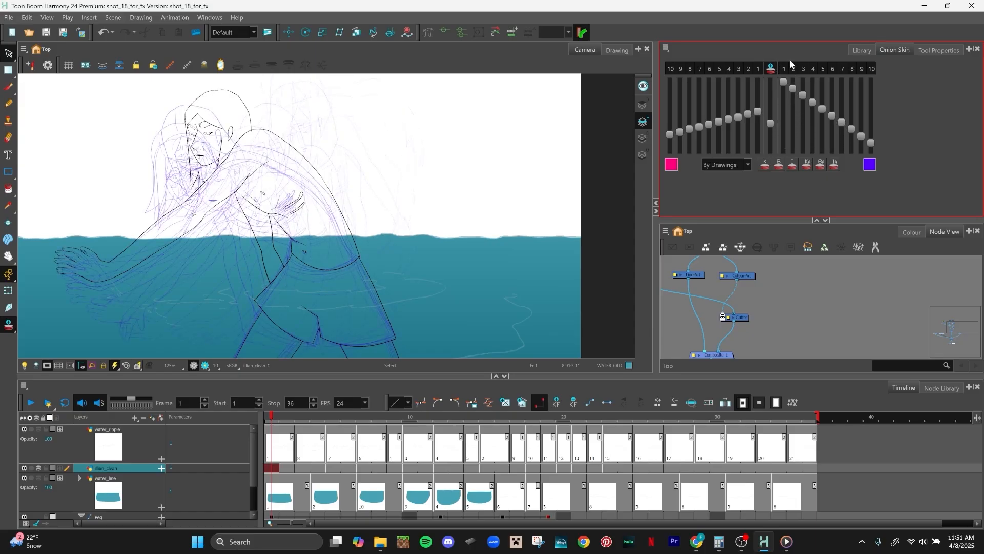
{"action": "mouse_move", "coordinate": [789, 99]}
{"action": "left_mouse_down"}
{"action": "mouse_move", "coordinate": [783, 151]}
{"action": "mouse_move", "coordinate": [784, 46]}
{"action": "mouse_move", "coordinate": [782, 156]}
{"action": "mouse_move", "coordinate": [784, 52]}
{"action": "mouse_move", "coordinate": [783, 143]}
{"action": "mouse_move", "coordinate": [783, 79]}
{"action": "left_mouse_up"}
{"action": "mouse_move", "coordinate": [810, 151]}
{"action": "left_mouse_down"}
{"action": "mouse_move", "coordinate": [818, 86]}
{"action": "mouse_move", "coordinate": [782, 99]}
{"action": "mouse_move", "coordinate": [787, 72]}
{"action": "left_mouse_up"}
{"action": "left_click_drag", "start_coordinate": [757, 107], "coordinate": [766, 70]}
{"action": "mouse_move", "coordinate": [770, 123]}
{"action": "left_mouse_down"}
{"action": "mouse_move", "coordinate": [774, 59]}
{"action": "mouse_move", "coordinate": [768, 136]}
{"action": "mouse_move", "coordinate": [770, 118]}
{"action": "left_mouse_up"}
{"action": "left_click_drag", "start_coordinate": [783, 82], "coordinate": [758, 95]}
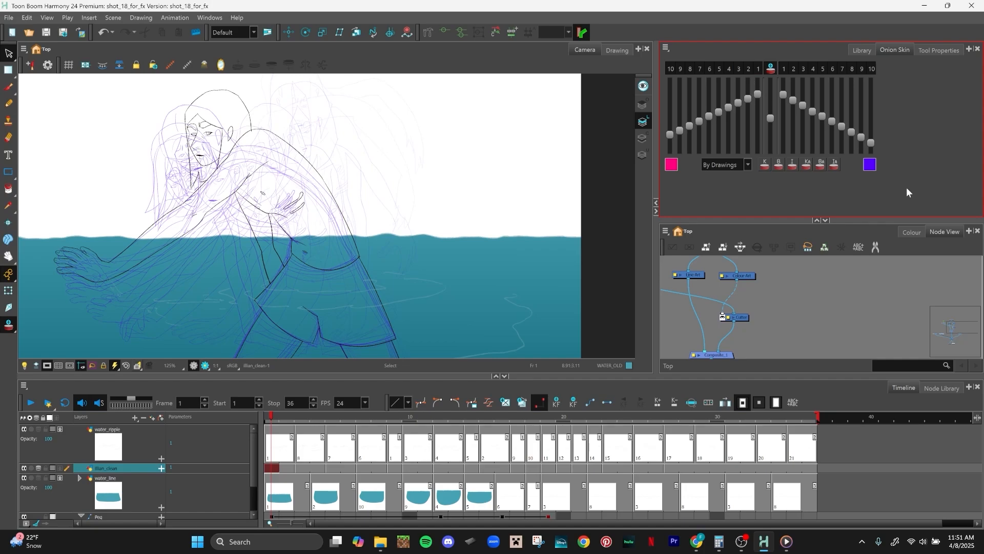
Step: Review the onion skin modes By Frames and By Drawings, keeping By Drawings
{"action": "left_click", "coordinate": [725, 165]}
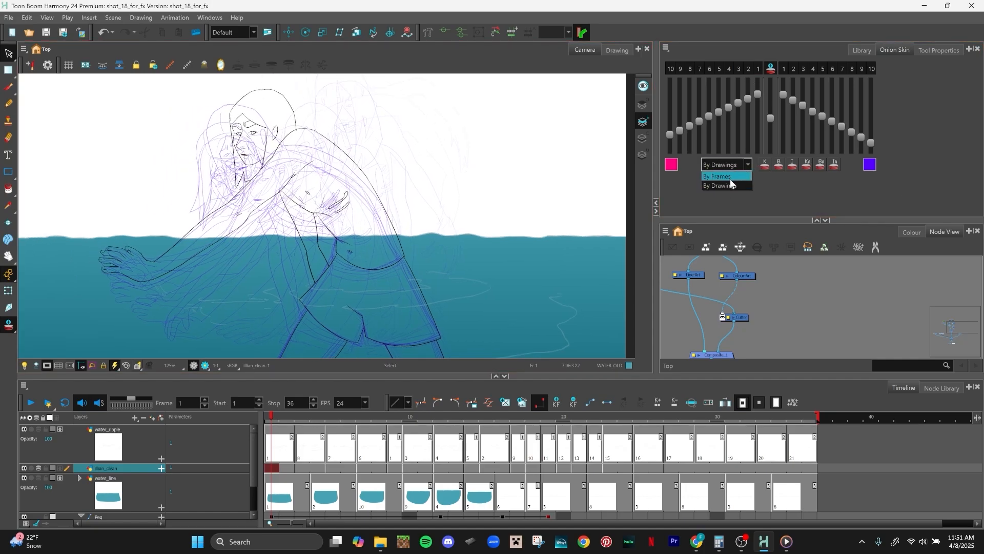
{"action": "left_click", "coordinate": [756, 195]}
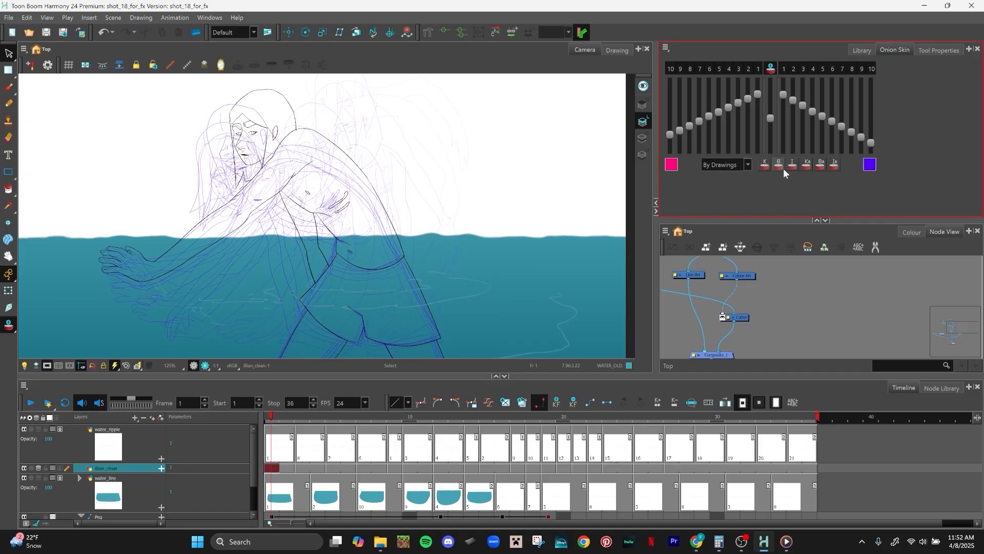
{"action": "left_click", "coordinate": [748, 164]}
{"action": "left_click", "coordinate": [739, 174]}
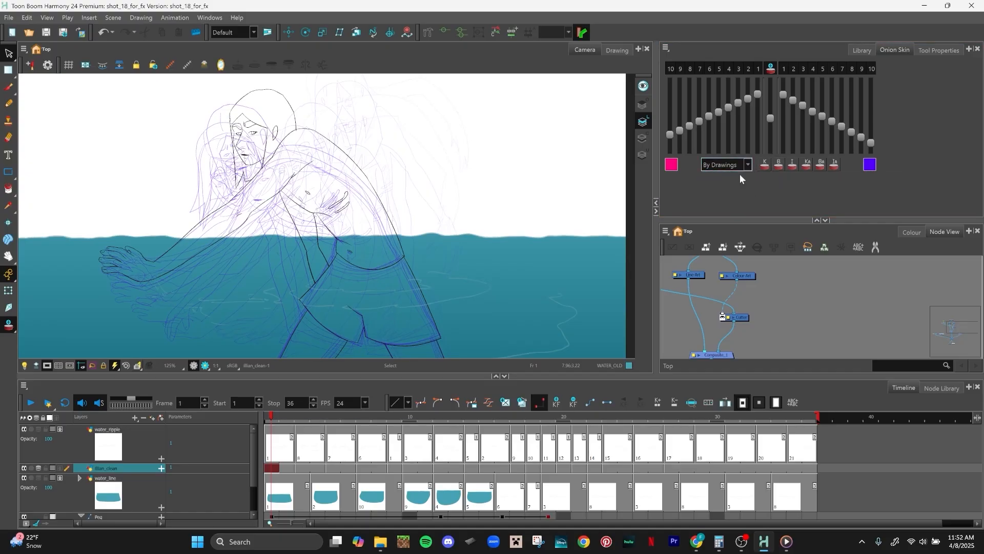
Step: Flip between frames 1 and 2 of the character's clean line layer to compare the onion skin in By Frames mode
{"action": "left_click", "coordinate": [278, 472]}
{"action": "key", "text": "period"}
{"action": "key", "text": "comma"}
{"action": "key", "text": "period"}
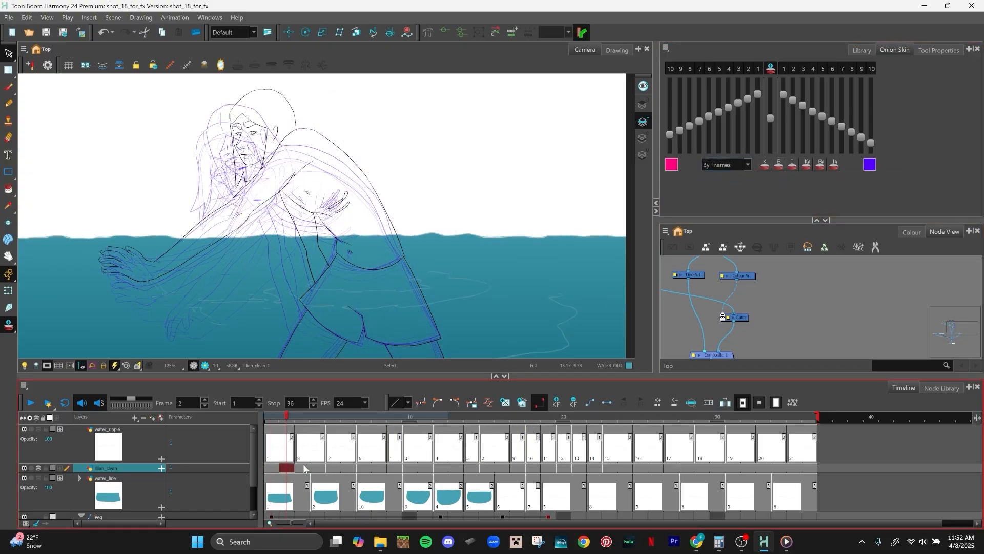
{"action": "key", "text": "comma"}
{"action": "key", "text": "period"}
{"action": "key", "text": "comma"}
{"action": "key", "text": "period"}
{"action": "key", "text": "comma"}
{"action": "key", "text": "period"}
{"action": "key", "text": "comma"}
{"action": "key", "text": "period"}
{"action": "key", "text": "comma"}
{"action": "key", "text": "period"}
Step: Reduce the onion skin range to one previous and one next frame and flip through the first frames
{"action": "left_click", "coordinate": [741, 130]}
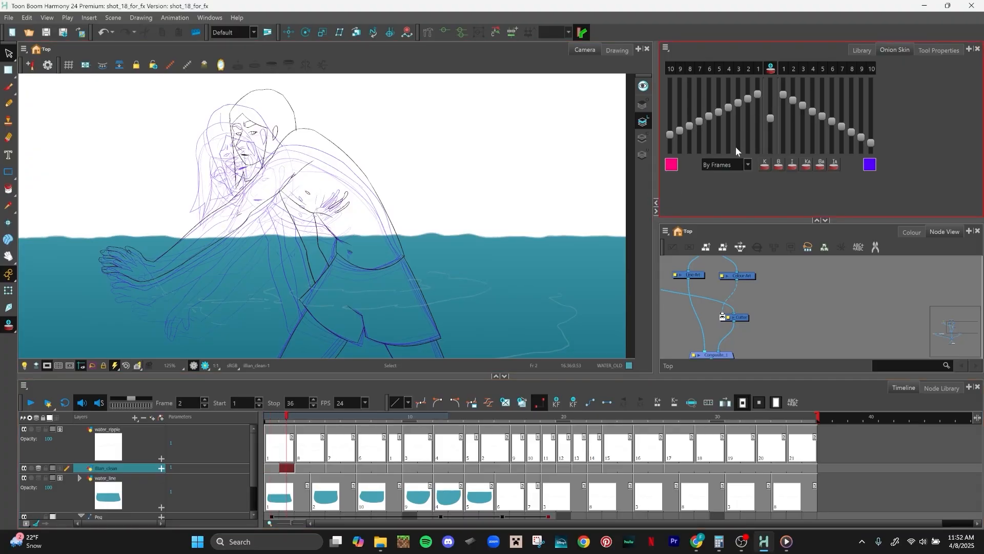
{"action": "key", "text": "period"}
{"action": "key", "text": "comma"}
{"action": "left_click", "coordinate": [785, 68]}
{"action": "left_click", "coordinate": [758, 68]}
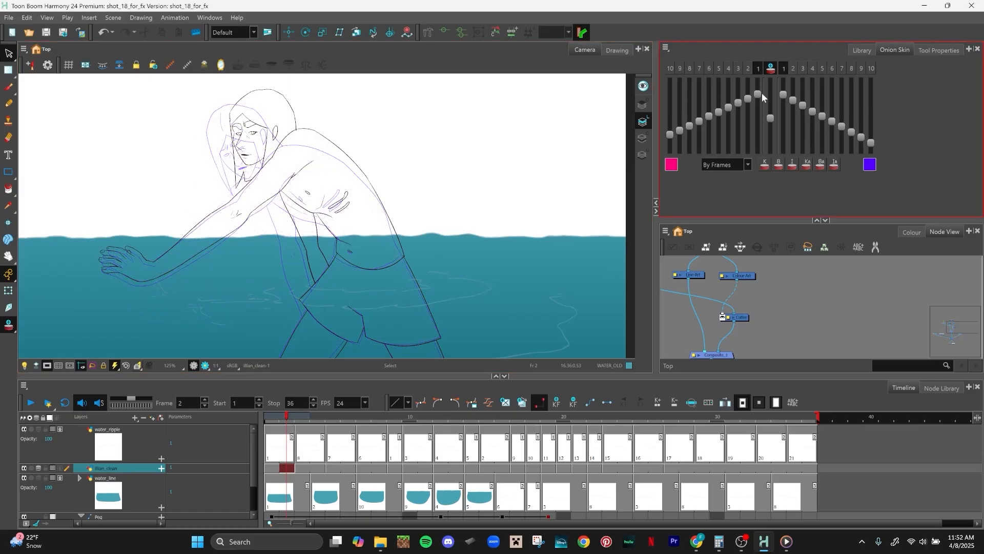
{"action": "key", "text": "comma"}
{"action": "key", "text": "period"}
{"action": "key", "text": "period"}
{"action": "key", "text": "comma"}
Step: Set the onion skin mode to By Drawings and step through the character's drawings up to frame 8
{"action": "left_click", "coordinate": [741, 168]}
{"action": "left_click", "coordinate": [743, 178]}
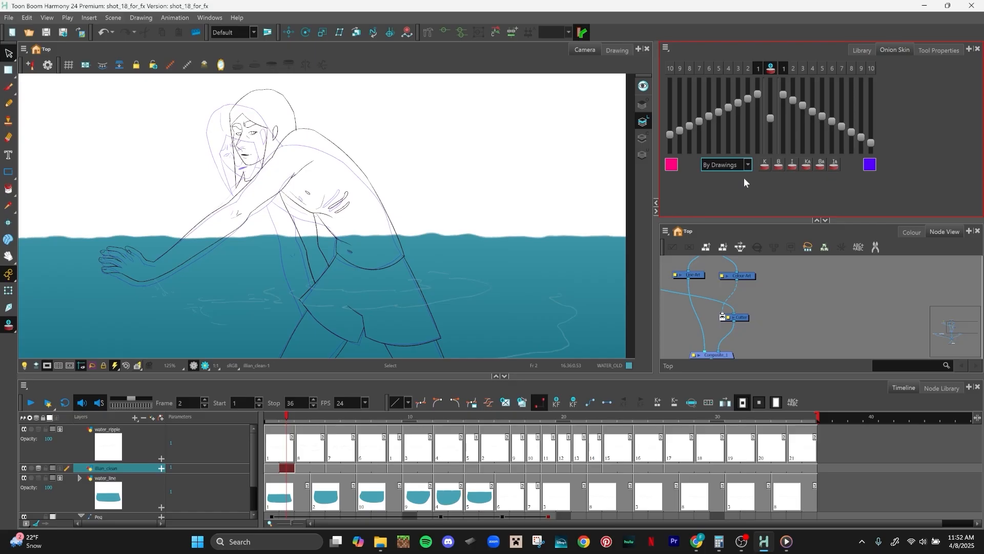
{"action": "key", "text": "period"}
{"action": "key", "text": "comma"}
{"action": "key", "text": "comma"}
{"action": "key", "text": "period"}
{"action": "key", "text": "period"}
{"action": "key", "text": "period"}
{"action": "key", "text": "period"}
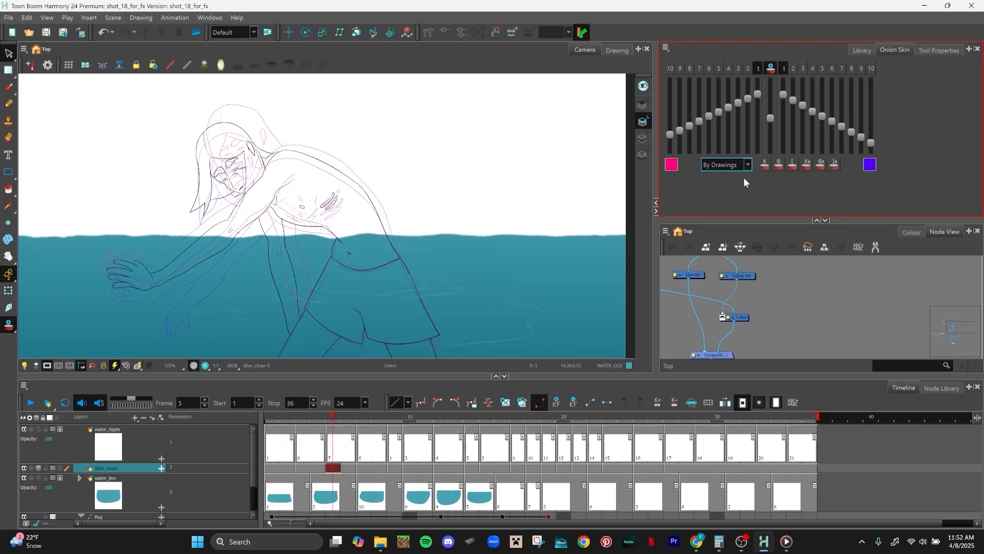
{"action": "key", "text": "period"}
{"action": "key", "text": "period"}
{"action": "key", "text": "period"}
Step: Select the water_ripple layer at frame 1 and examine its ripple lines where they cross the character's shorts
{"action": "scroll", "coordinate": [508, 162], "scroll_direction": "down", "scroll_amount": 2}
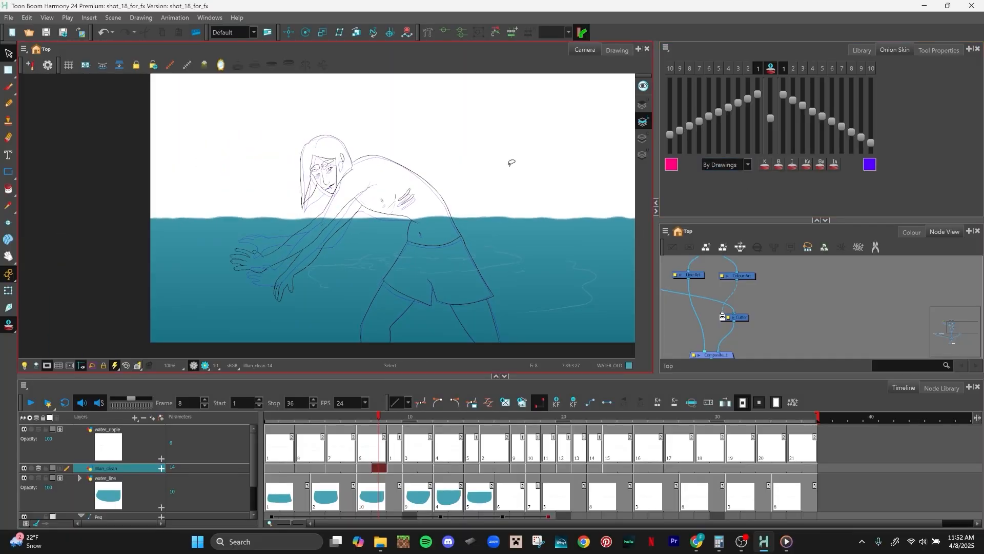
{"action": "scroll", "coordinate": [509, 170], "scroll_direction": "up", "scroll_amount": 2}
{"action": "scroll", "coordinate": [490, 154], "scroll_direction": "down", "scroll_amount": 1}
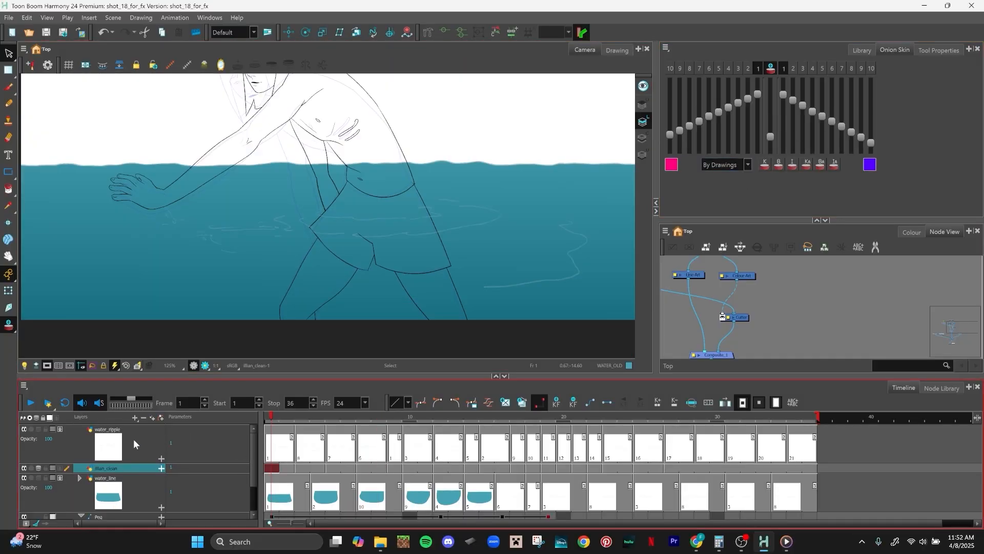
{"action": "left_click", "coordinate": [133, 439]}
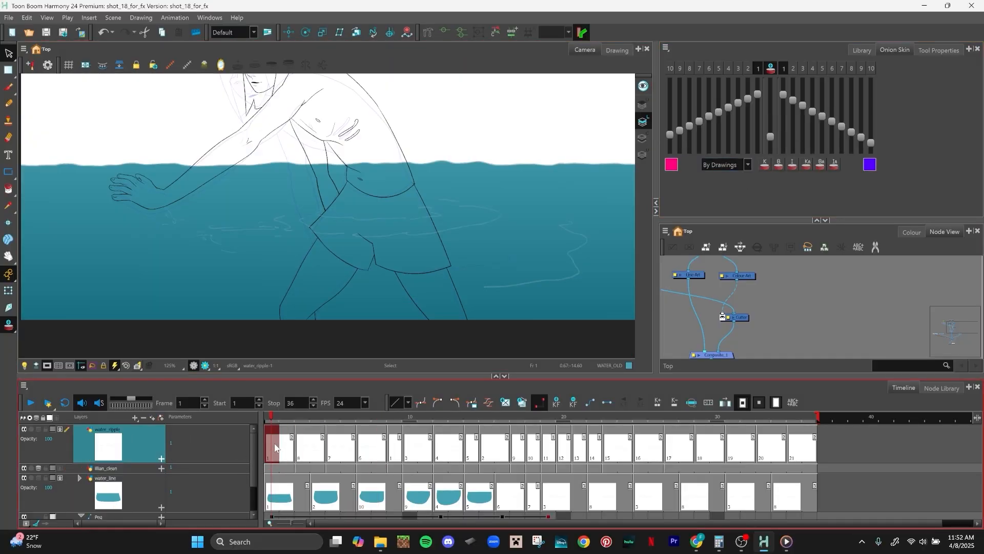
{"action": "mouse_move", "coordinate": [275, 414]}
{"action": "left_mouse_down"}
{"action": "mouse_move", "coordinate": [378, 416]}
{"action": "mouse_move", "coordinate": [226, 426]}
{"action": "left_mouse_up"}
{"action": "key", "text": "2"}
{"action": "key", "text": "2"}
{"action": "key", "text": "2"}
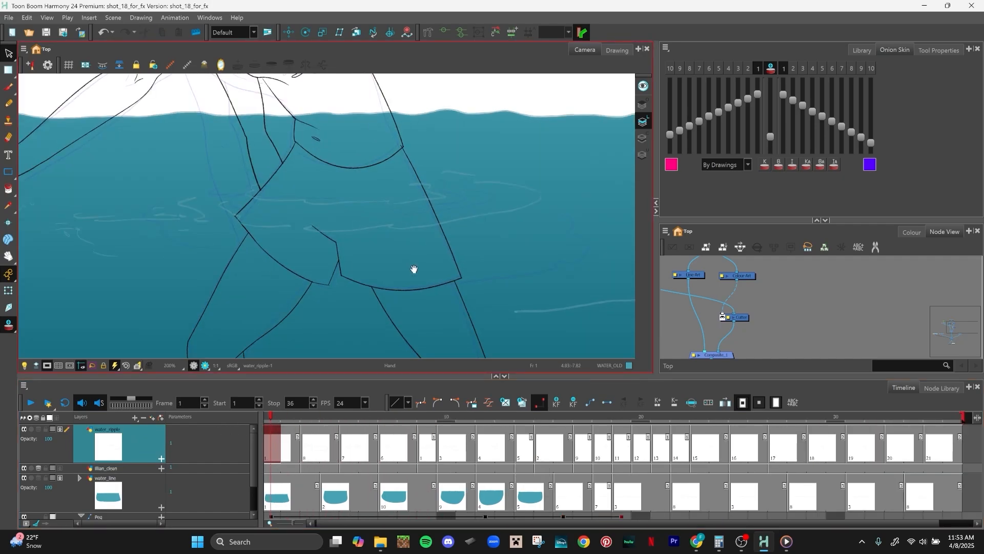
{"action": "left_click_drag", "start_coordinate": [403, 262], "coordinate": [405, 287]}
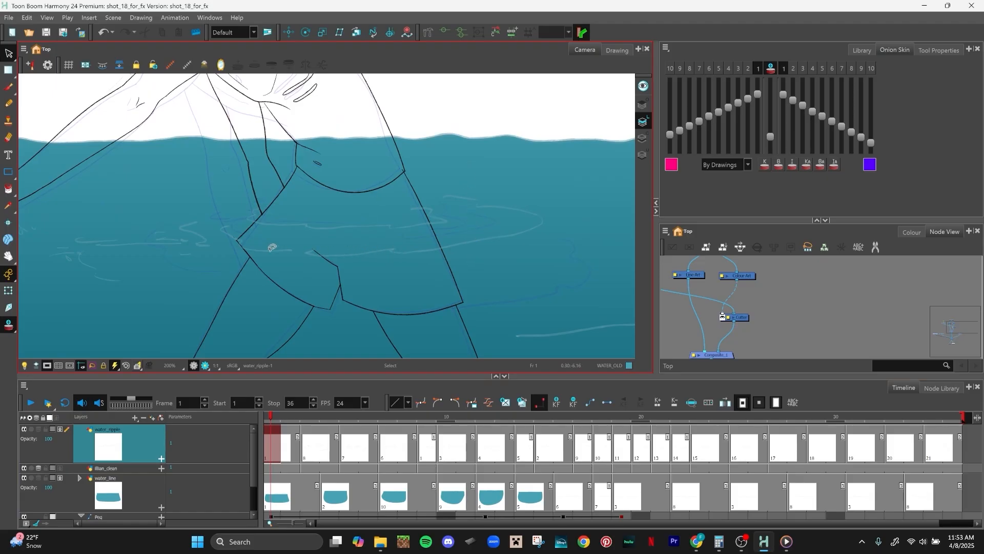
{"action": "key", "text": "1"}
{"action": "key", "text": "1"}
{"action": "key", "text": "1"}
{"action": "left_click_drag", "start_coordinate": [505, 274], "coordinate": [462, 248]}
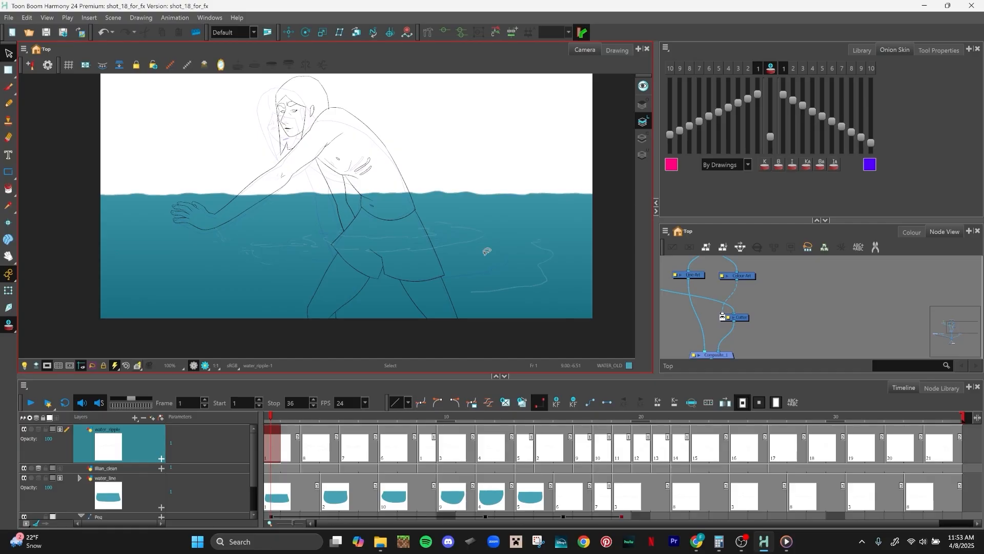
{"action": "left_click_drag", "start_coordinate": [278, 420], "coordinate": [190, 435]}
{"action": "scroll", "coordinate": [483, 254], "scroll_direction": "up", "scroll_amount": 1}
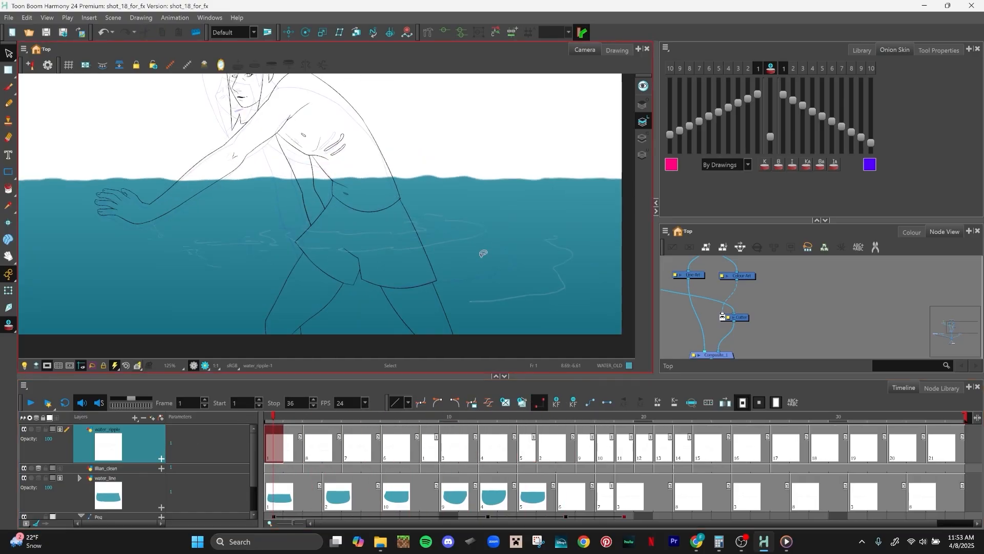
{"action": "scroll", "coordinate": [482, 253], "scroll_direction": "up", "scroll_amount": 1}
{"action": "left_click_drag", "start_coordinate": [481, 263], "coordinate": [493, 240]}
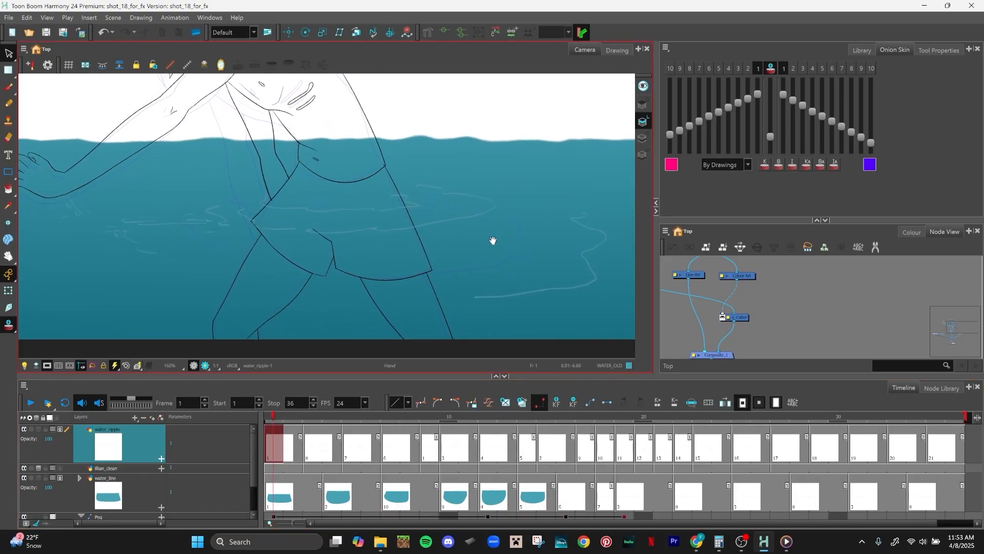
Step: On the ripple drawing's Colour Art, draw a stroke from the ripple's right side down around the legs to its left side
{"action": "left_click", "coordinate": [642, 138]}
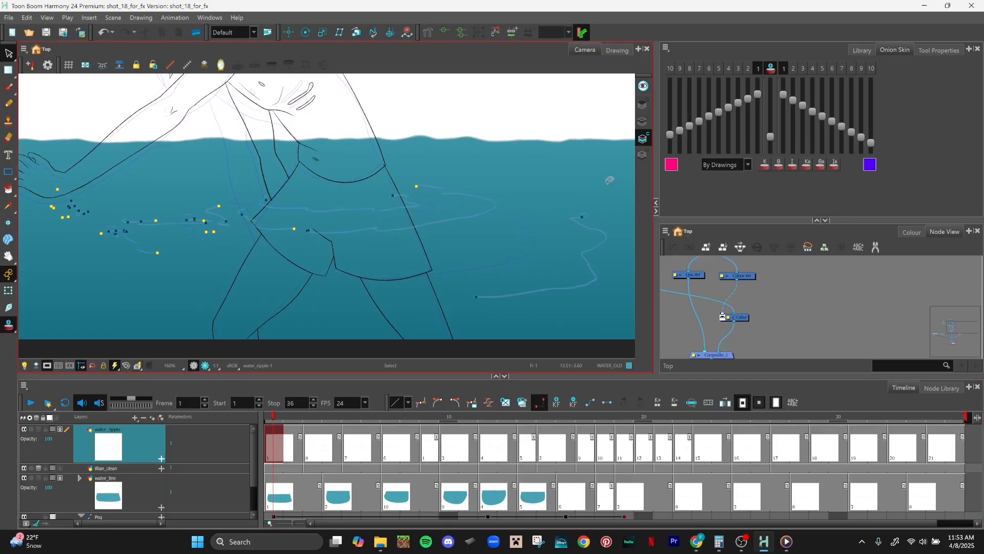
{"action": "scroll", "coordinate": [579, 218], "scroll_direction": "up", "scroll_amount": 2}
{"action": "scroll", "coordinate": [538, 280], "scroll_direction": "down", "scroll_amount": 1}
{"action": "left_click_drag", "start_coordinate": [507, 289], "coordinate": [553, 255]}
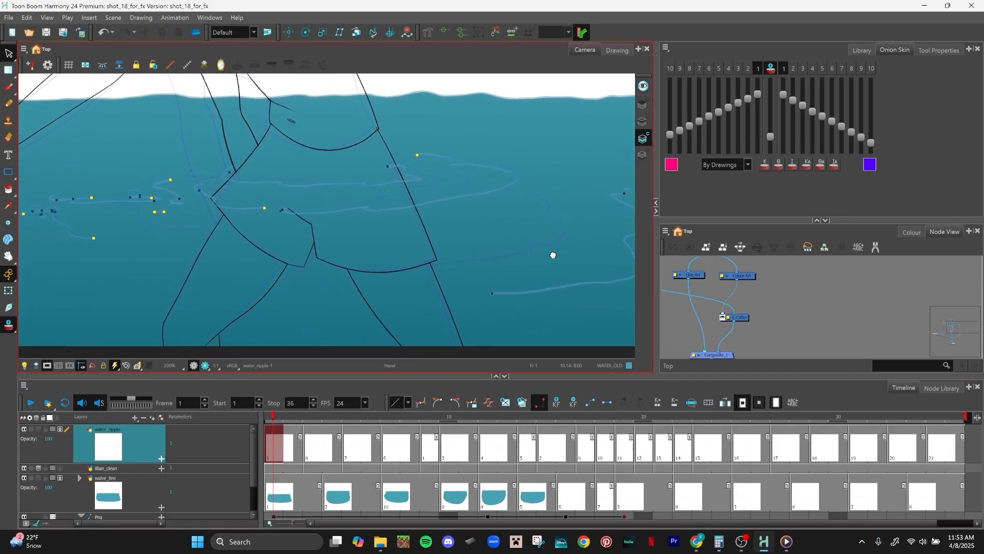
{"action": "left_click", "coordinate": [9, 70]}
{"action": "mouse_move", "coordinate": [12, 197]}
{"action": "left_mouse_down"}
{"action": "mouse_move", "coordinate": [30, 201]}
{"action": "mouse_move", "coordinate": [40, 248]}
{"action": "left_mouse_up"}
{"action": "left_click_drag", "start_coordinate": [514, 228], "coordinate": [539, 203]}
{"action": "mouse_move", "coordinate": [484, 159]}
{"action": "left_mouse_down"}
{"action": "mouse_move", "coordinate": [514, 262]}
{"action": "mouse_move", "coordinate": [515, 359]}
{"action": "mouse_move", "coordinate": [330, 374]}
{"action": "mouse_move", "coordinate": [125, 354]}
{"action": "mouse_move", "coordinate": [149, 289]}
{"action": "mouse_move", "coordinate": [206, 225]}
{"action": "mouse_move", "coordinate": [234, 152]}
{"action": "left_mouse_up"}
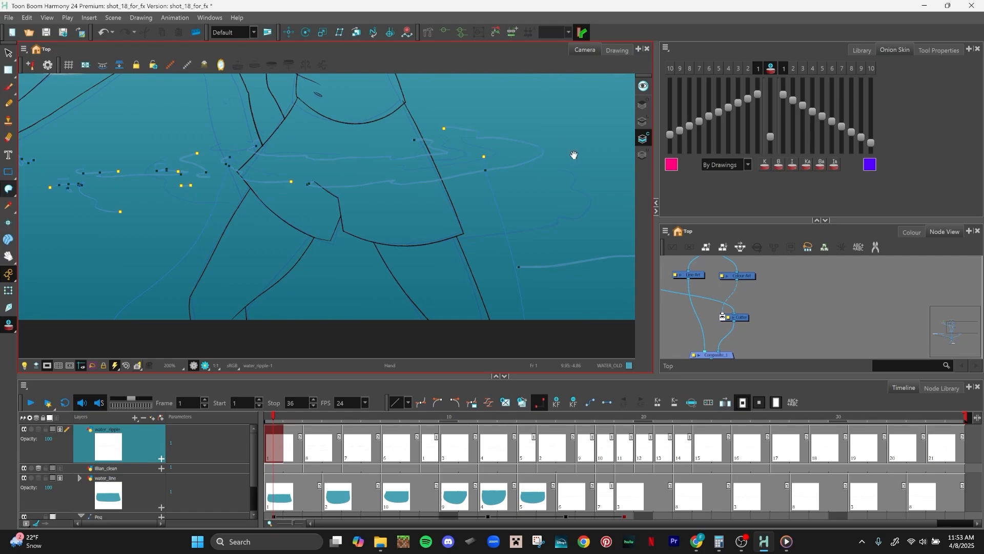
{"action": "left_click_drag", "start_coordinate": [574, 155], "coordinate": [553, 185]}
{"action": "scroll", "coordinate": [552, 184], "scroll_direction": "up", "scroll_amount": 1}
{"action": "scroll", "coordinate": [536, 185], "scroll_direction": "down", "scroll_amount": 1}
{"action": "scroll", "coordinate": [533, 188], "scroll_direction": "up", "scroll_amount": 1}
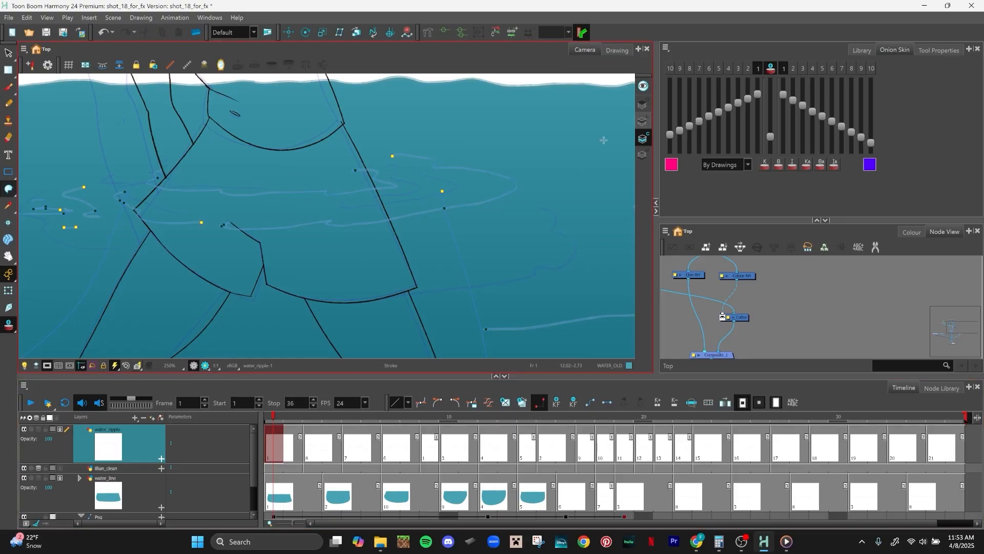
Step: Select the character's clean line layer and examine how the shorts' colours divide along the ripple line at frame 1
{"action": "left_click", "coordinate": [284, 459]}
{"action": "left_click", "coordinate": [270, 468]}
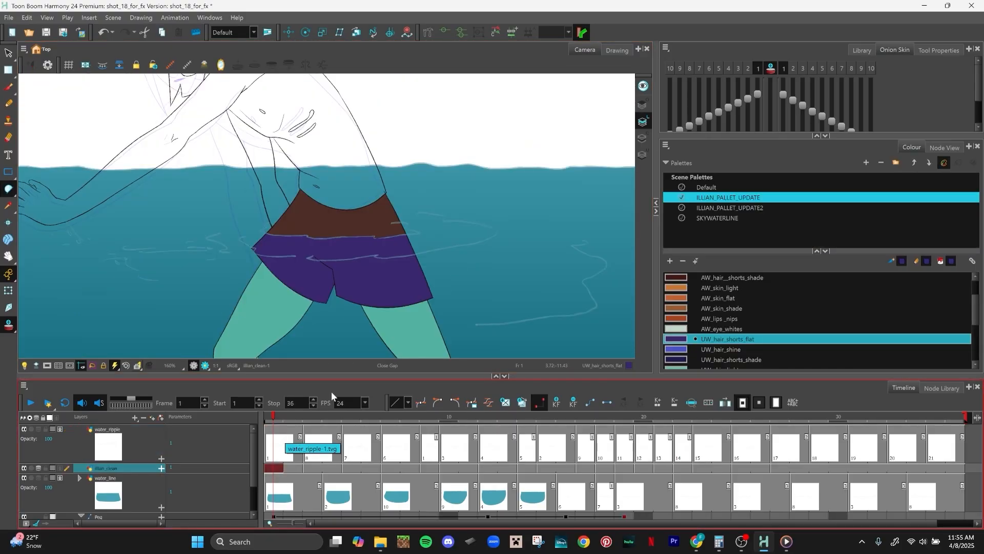
{"action": "left_click_drag", "start_coordinate": [494, 281], "coordinate": [534, 262]}
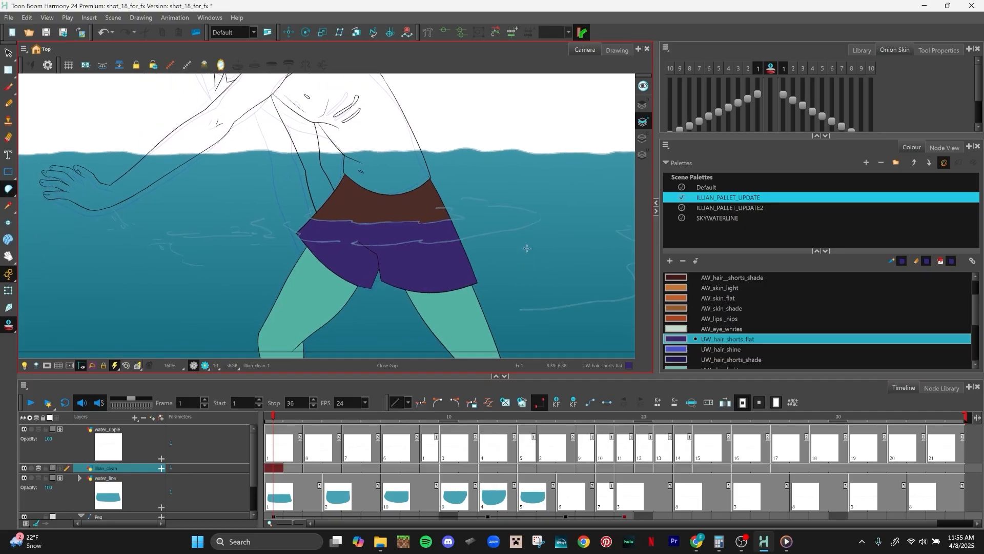
{"action": "scroll", "coordinate": [527, 248], "scroll_direction": "up", "scroll_amount": 3}
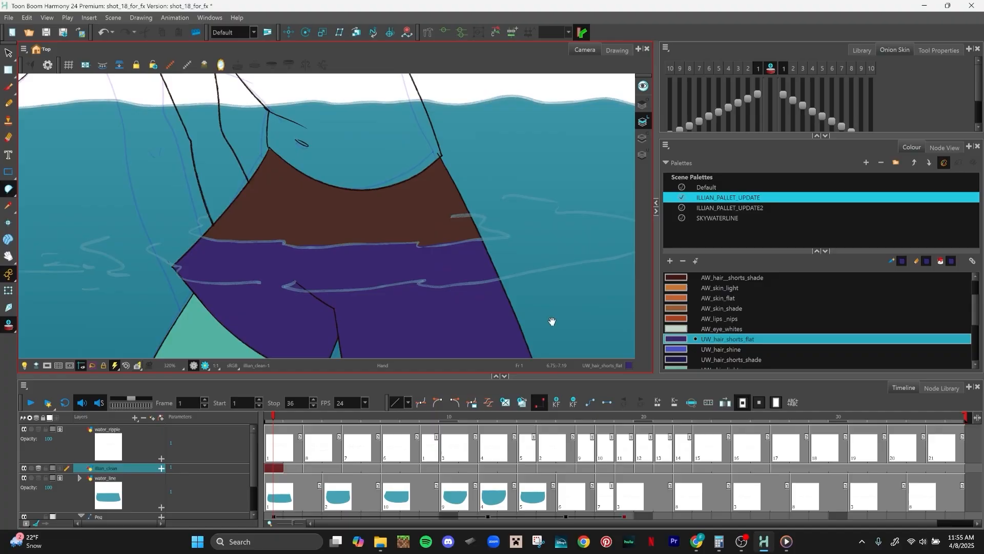
{"action": "scroll", "coordinate": [548, 310], "scroll_direction": "down", "scroll_amount": 3}
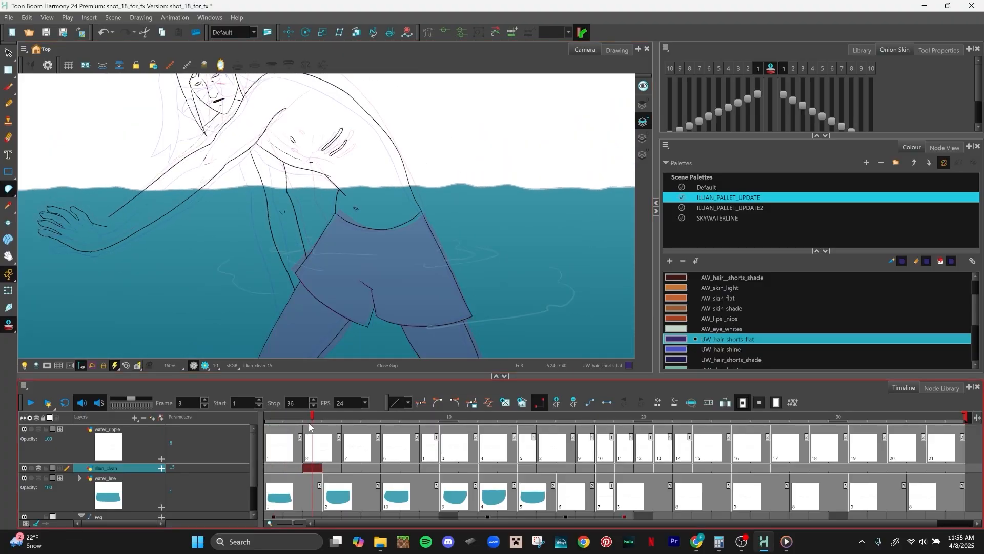
{"action": "scroll", "coordinate": [439, 290], "scroll_direction": "up", "scroll_amount": 2}
{"action": "left_click_drag", "start_coordinate": [440, 290], "coordinate": [470, 327]}
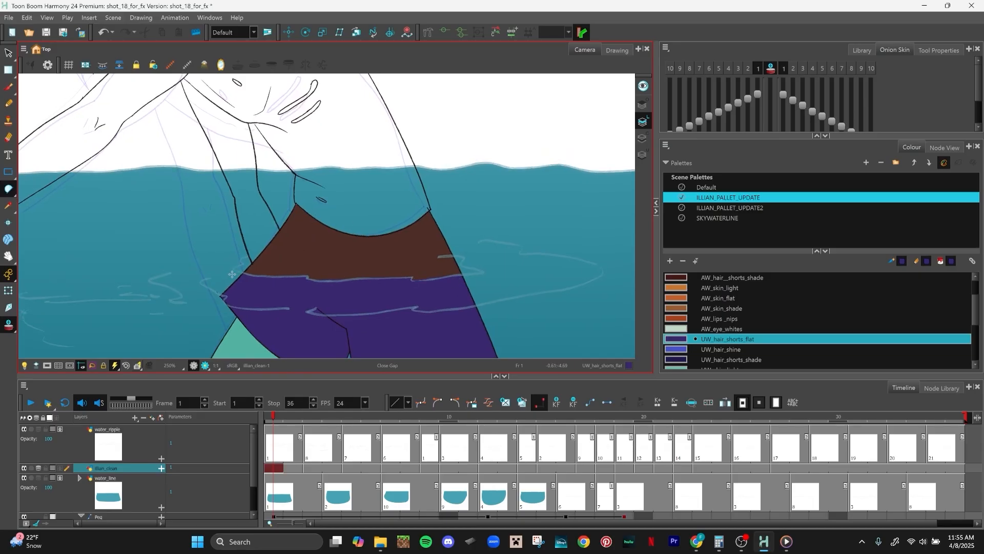
{"action": "scroll", "coordinate": [482, 255], "scroll_direction": "down", "scroll_amount": 3}
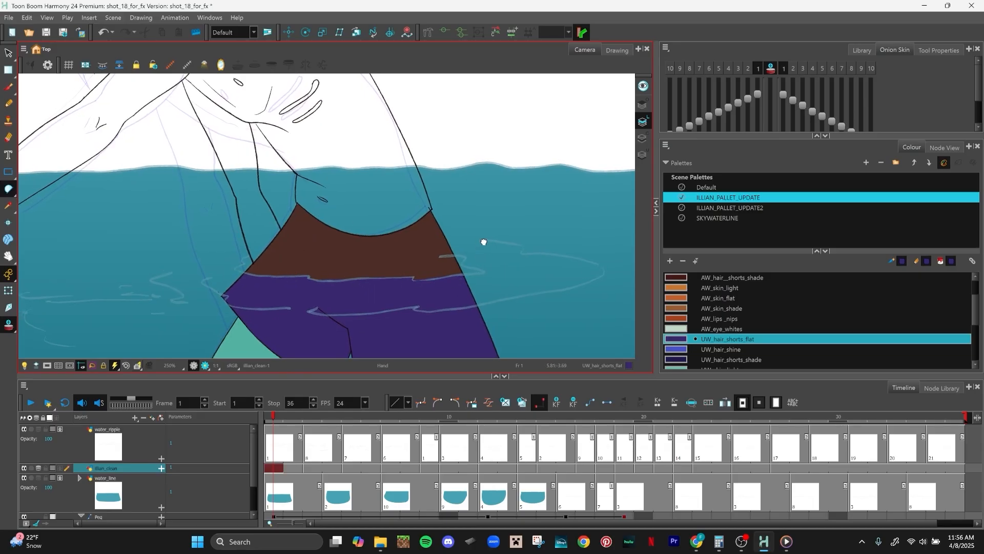
{"action": "left_click_drag", "start_coordinate": [494, 271], "coordinate": [467, 238]}
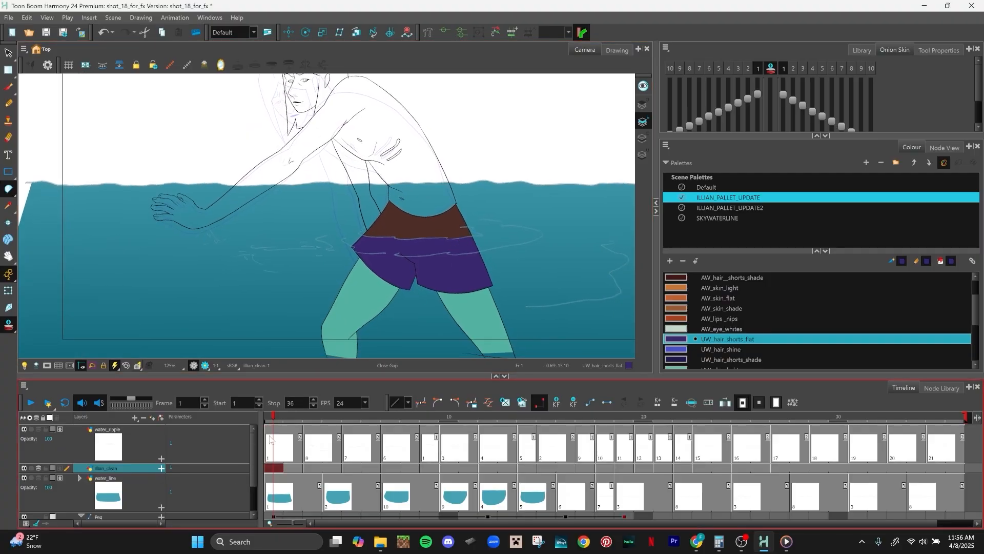
Step: Select the water_ripple drawing at frame 1 and activate the Stroke tool
{"action": "left_click", "coordinate": [276, 442]}
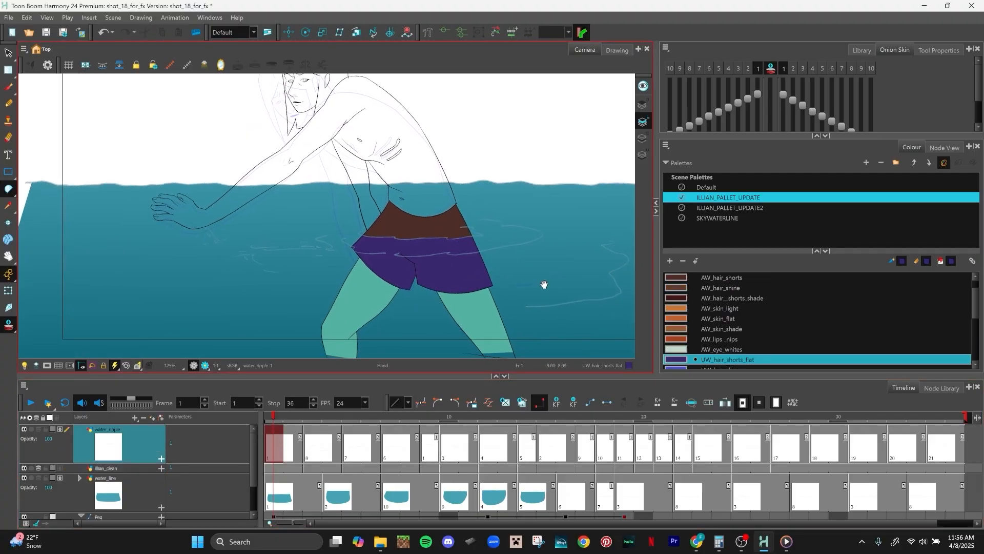
{"action": "scroll", "coordinate": [542, 250], "scroll_direction": "up", "scroll_amount": 2}
{"action": "scroll", "coordinate": [542, 250], "scroll_direction": "up", "scroll_amount": 3}
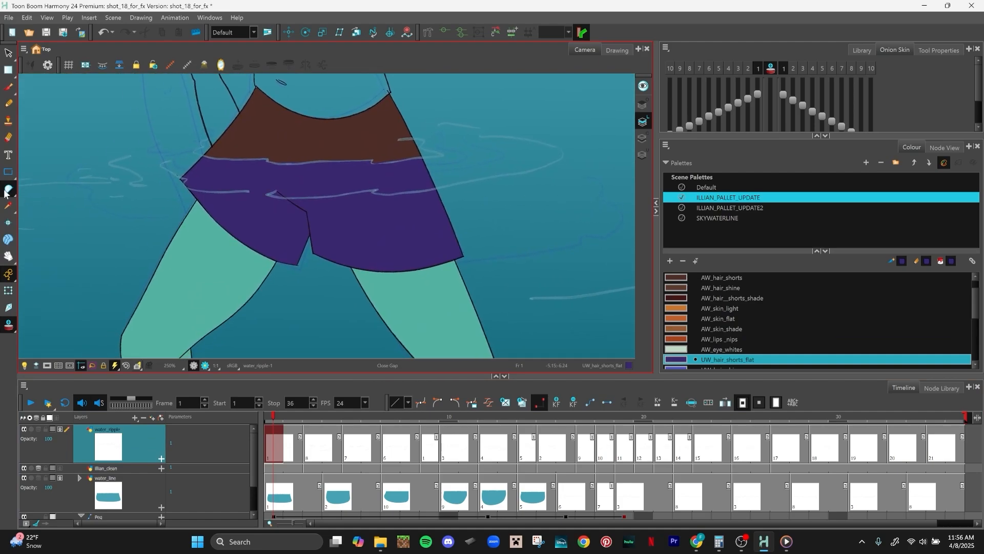
{"action": "left_click", "coordinate": [9, 189]}
{"action": "left_click", "coordinate": [42, 247]}
{"action": "left_click_drag", "start_coordinate": [480, 270], "coordinate": [460, 233]}
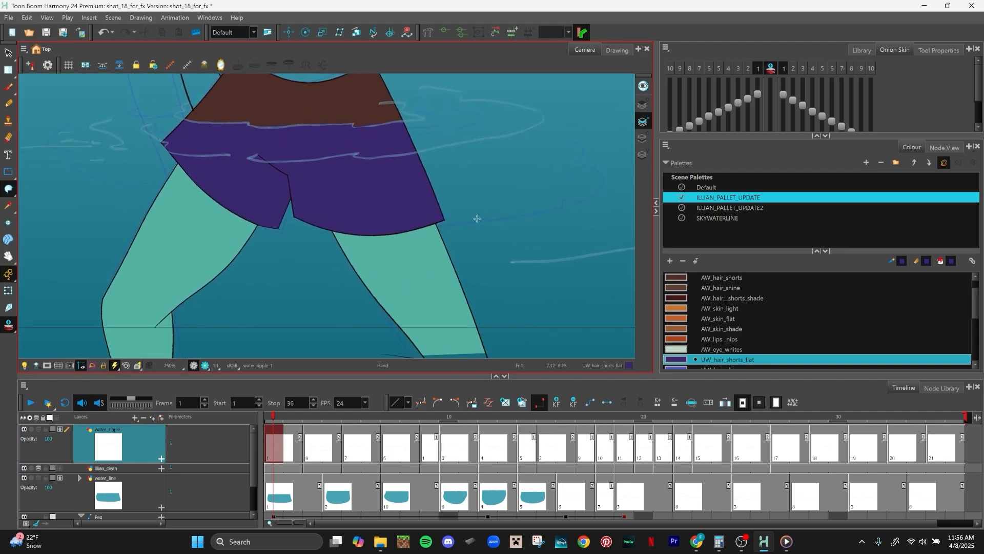
Step: Add a colour named random to the SKYWATERLINE palette and make it a solid dark red with R 143, G 0, B 0
{"action": "left_click", "coordinate": [749, 218]}
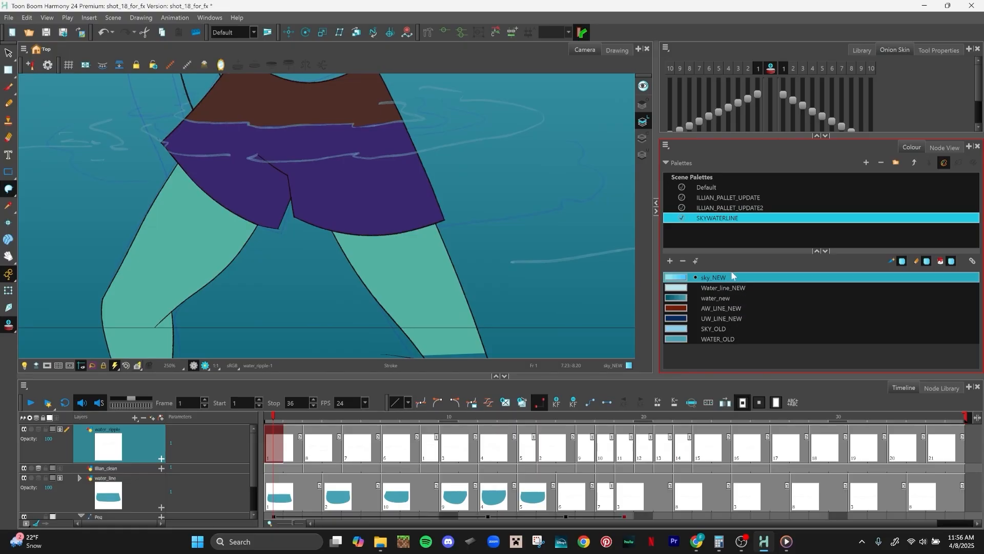
{"action": "left_click", "coordinate": [671, 260]}
{"action": "double_click", "coordinate": [715, 351]}
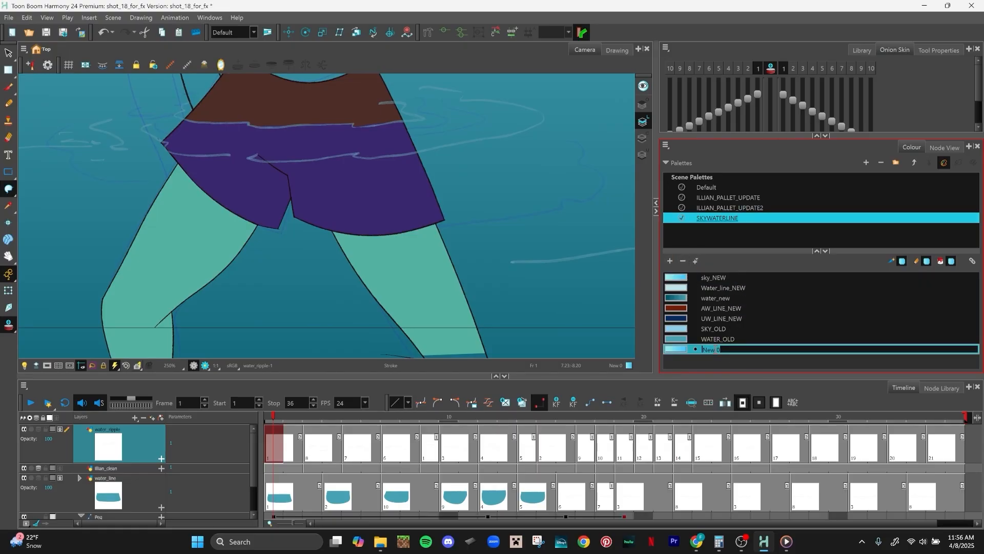
{"action": "type", "text": "random"}
{"action": "double_click", "coordinate": [684, 351]}
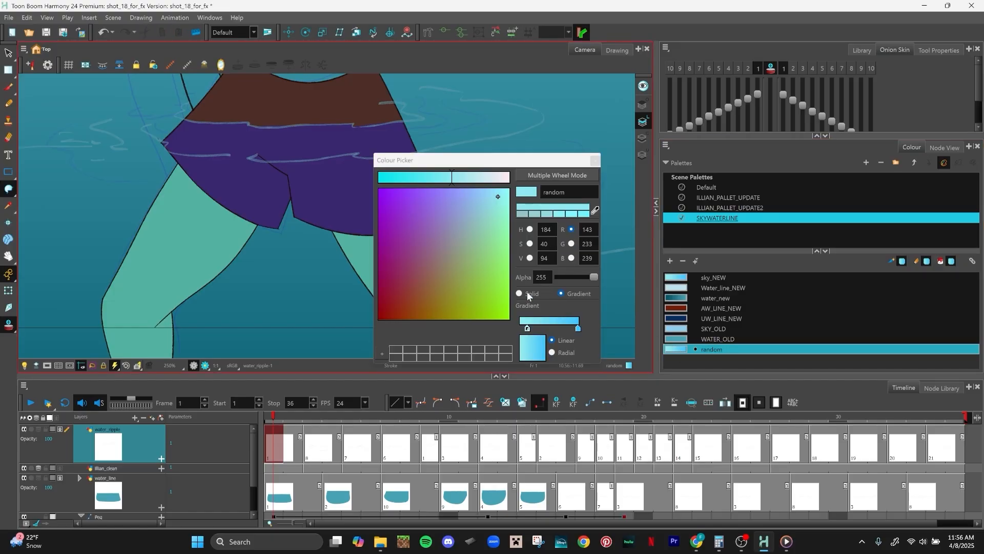
{"action": "left_click", "coordinate": [528, 294]}
{"action": "left_click_drag", "start_coordinate": [479, 275], "coordinate": [366, 368]}
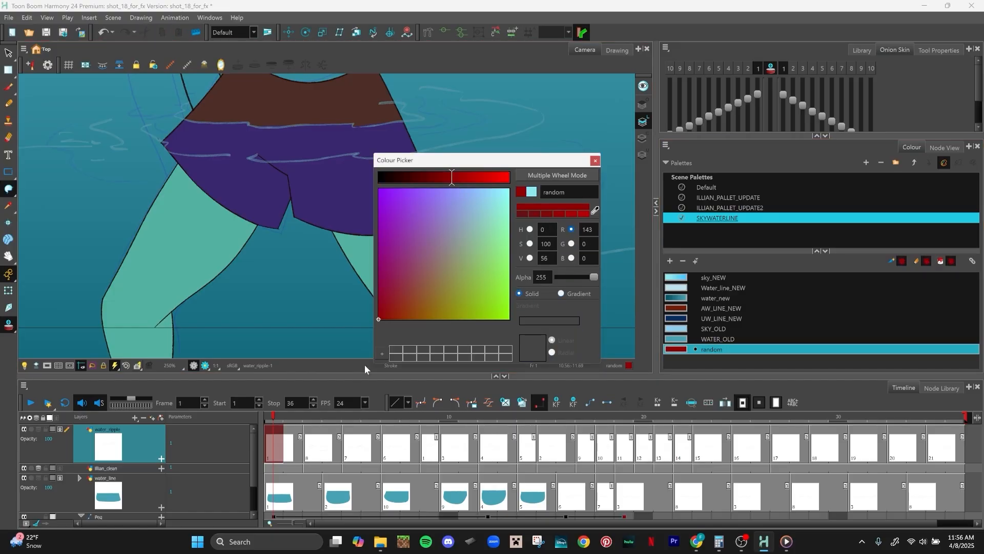
{"action": "left_click_drag", "start_coordinate": [588, 159], "coordinate": [591, 160]}
{"action": "left_click", "coordinate": [596, 161]}
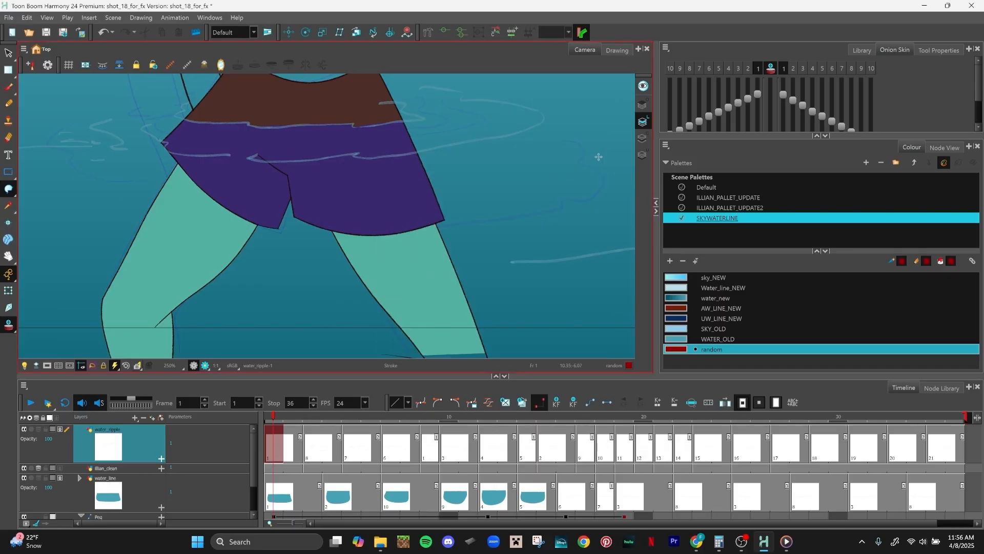
Step: Draw a short stroke at the gap in the ripple's lower line over the shorts and turn on Show Strokes
{"action": "scroll", "coordinate": [475, 229], "scroll_direction": "down", "scroll_amount": 2}
{"action": "scroll", "coordinate": [433, 210], "scroll_direction": "up", "scroll_amount": 2}
{"action": "left_click_drag", "start_coordinate": [172, 154], "coordinate": [126, 164]}
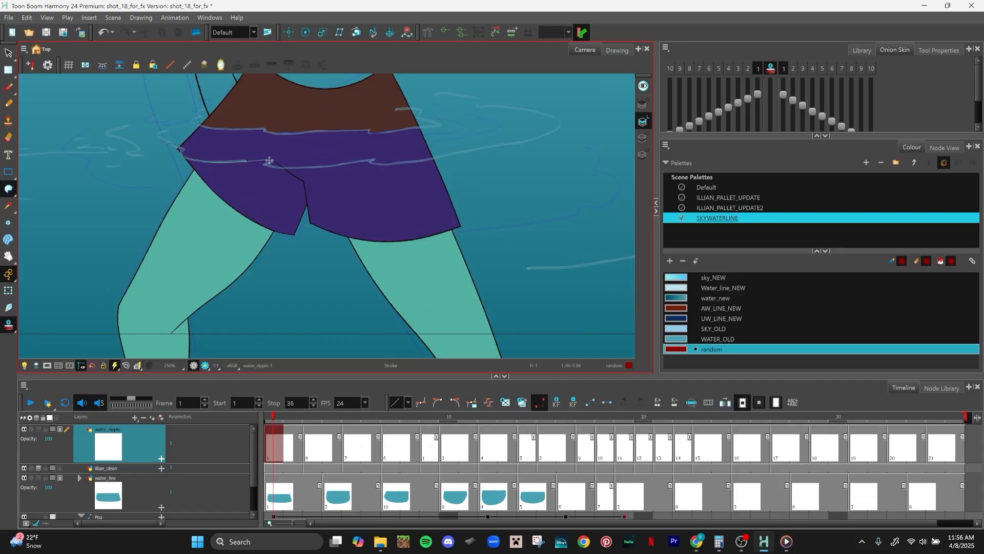
{"action": "left_click_drag", "start_coordinate": [283, 167], "coordinate": [285, 168]}
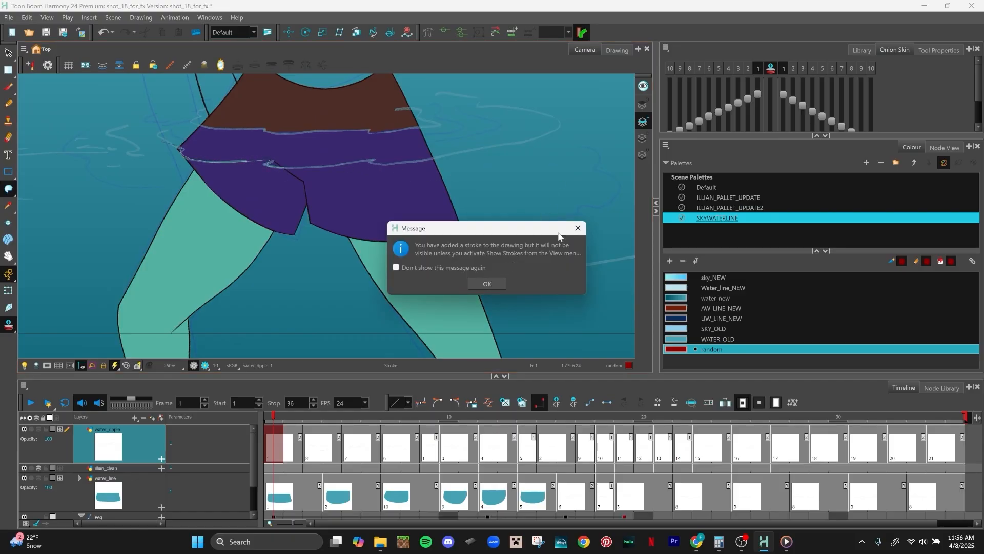
{"action": "left_click", "coordinate": [577, 228]}
{"action": "key", "text": "k"}
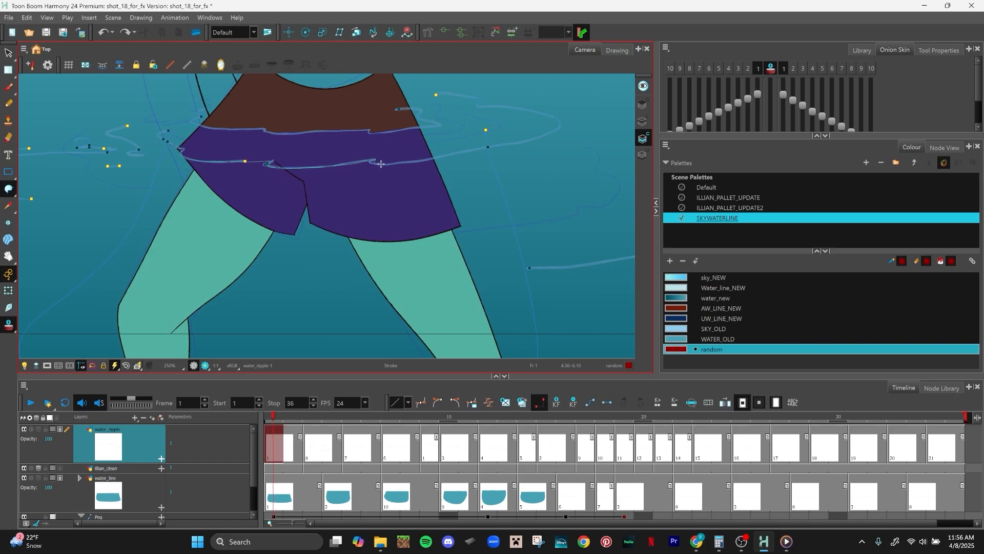
Step: Draw a curved stroke beside the shorts' outer edge that closes the ripple's lower line to the underwater boundary
{"action": "mouse_move", "coordinate": [416, 162]}
{"action": "left_mouse_down"}
{"action": "mouse_move", "coordinate": [532, 271]}
{"action": "mouse_move", "coordinate": [524, 387]}
{"action": "mouse_move", "coordinate": [331, 405]}
{"action": "left_mouse_up"}
{"action": "left_click_drag", "start_coordinate": [64, 338], "coordinate": [177, 151]}
{"action": "scroll", "coordinate": [173, 117], "scroll_direction": "down", "scroll_amount": 3}
{"action": "scroll", "coordinate": [419, 144], "scroll_direction": "up", "scroll_amount": 3}
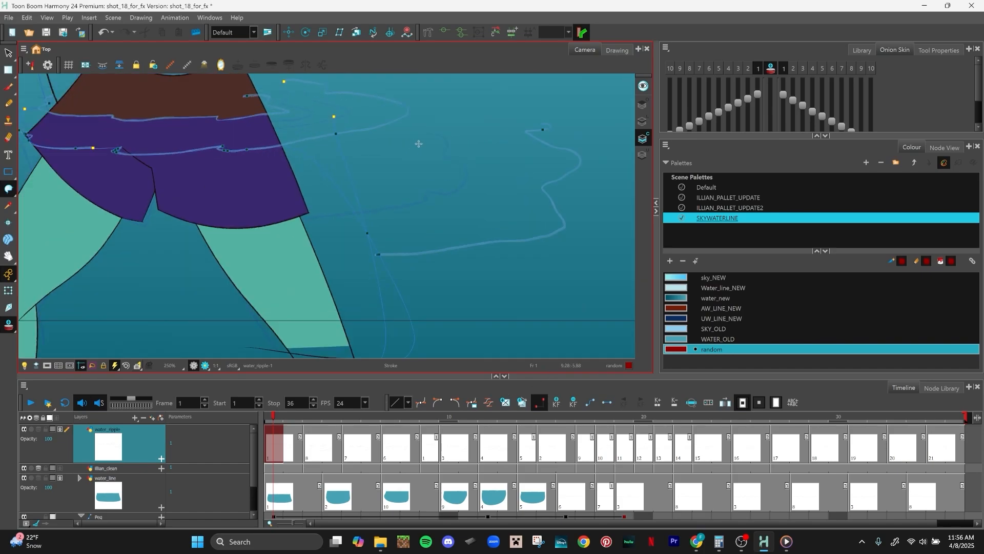
{"action": "scroll", "coordinate": [415, 145], "scroll_direction": "up", "scroll_amount": 1}
{"action": "left_click_drag", "start_coordinate": [335, 144], "coordinate": [564, 220]}
{"action": "scroll", "coordinate": [528, 214], "scroll_direction": "up", "scroll_amount": 1}
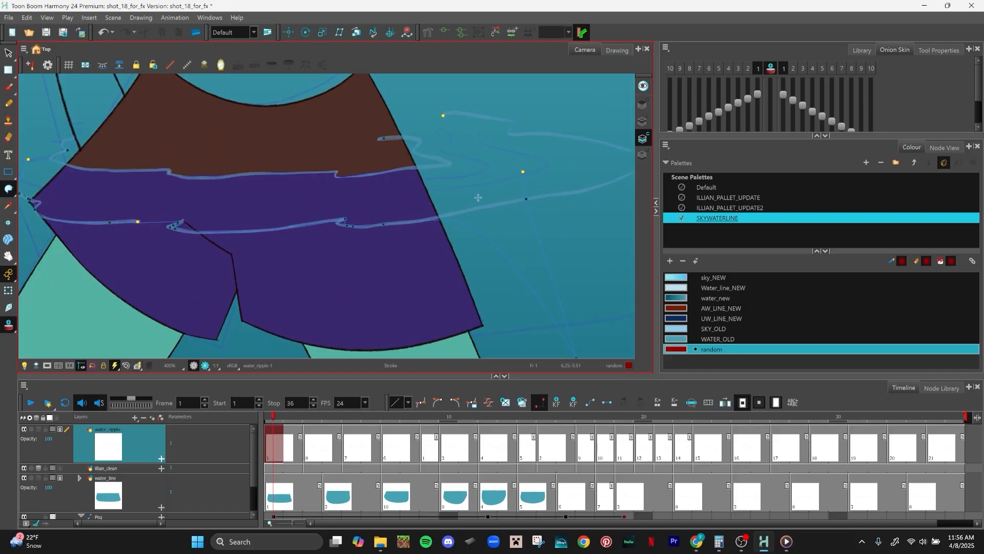
{"action": "scroll", "coordinate": [534, 160], "scroll_direction": "up", "scroll_amount": 2}
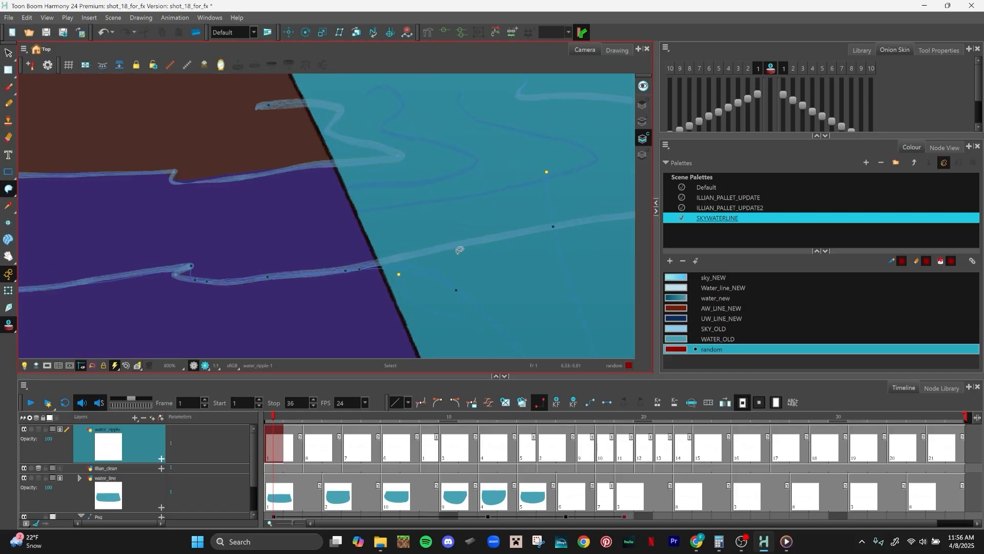
{"action": "scroll", "coordinate": [451, 295], "scroll_direction": "down", "scroll_amount": 1}
Step: Fill the enclosed areas below the ripple line with the random colour using the Paint tool
{"action": "left_click", "coordinate": [8, 189]}
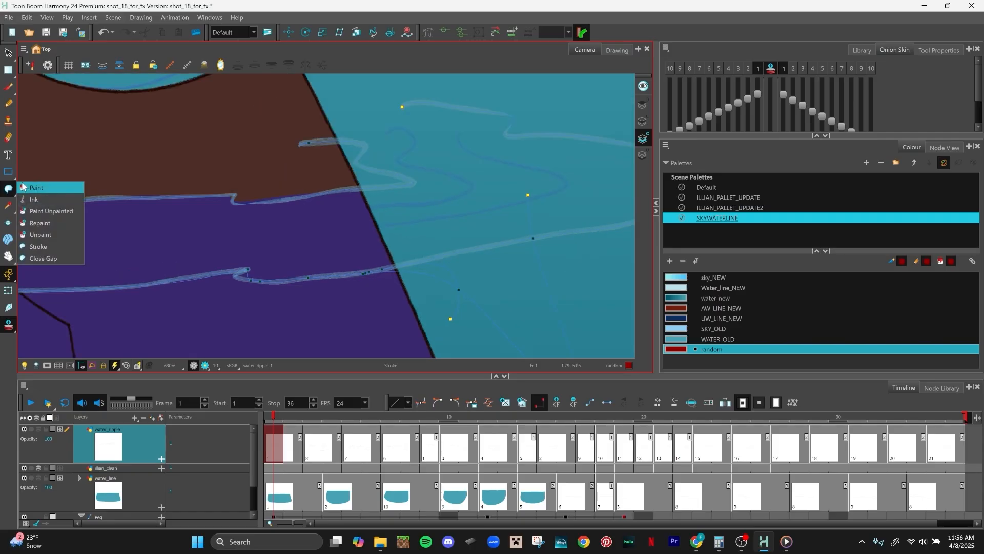
{"action": "left_click", "coordinate": [24, 188]}
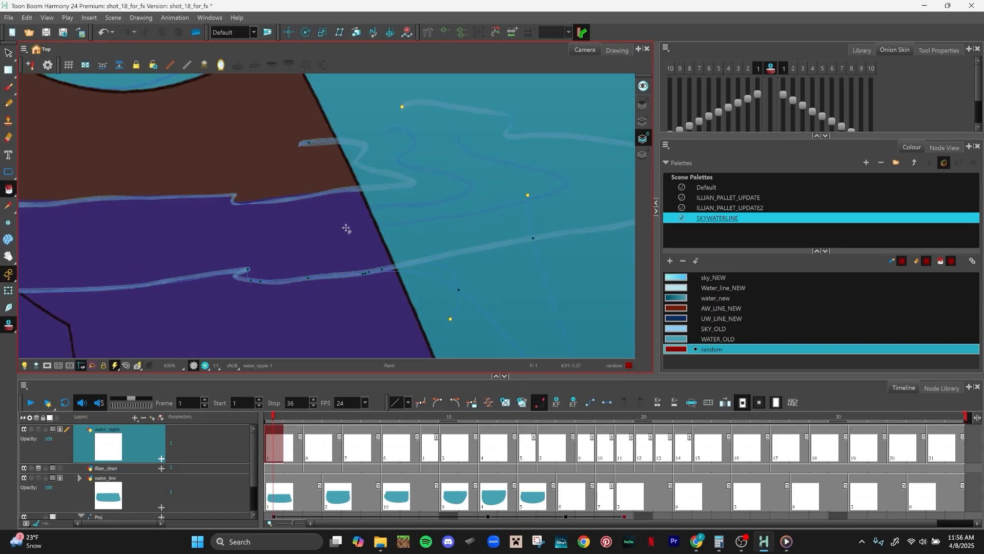
{"action": "scroll", "coordinate": [415, 216], "scroll_direction": "down", "scroll_amount": 4}
{"action": "left_click", "coordinate": [403, 303]}
{"action": "left_click_drag", "start_coordinate": [483, 209], "coordinate": [501, 170]}
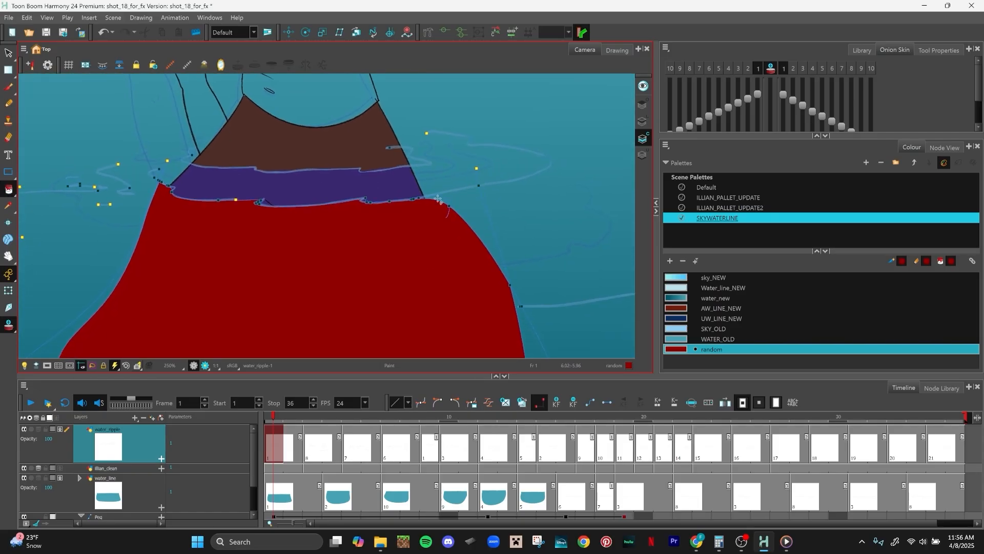
{"action": "left_click", "coordinate": [475, 189]}
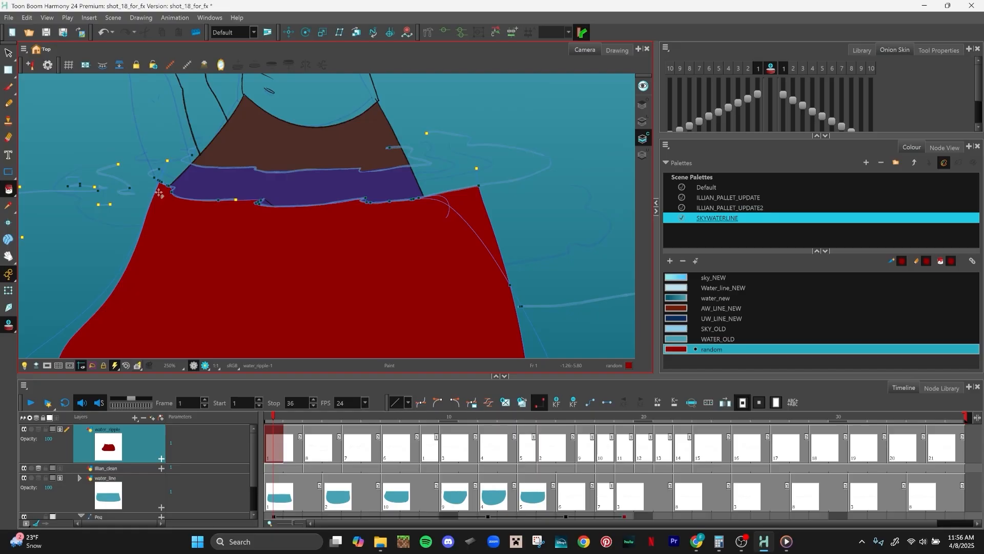
{"action": "scroll", "coordinate": [170, 187], "scroll_direction": "up", "scroll_amount": 3}
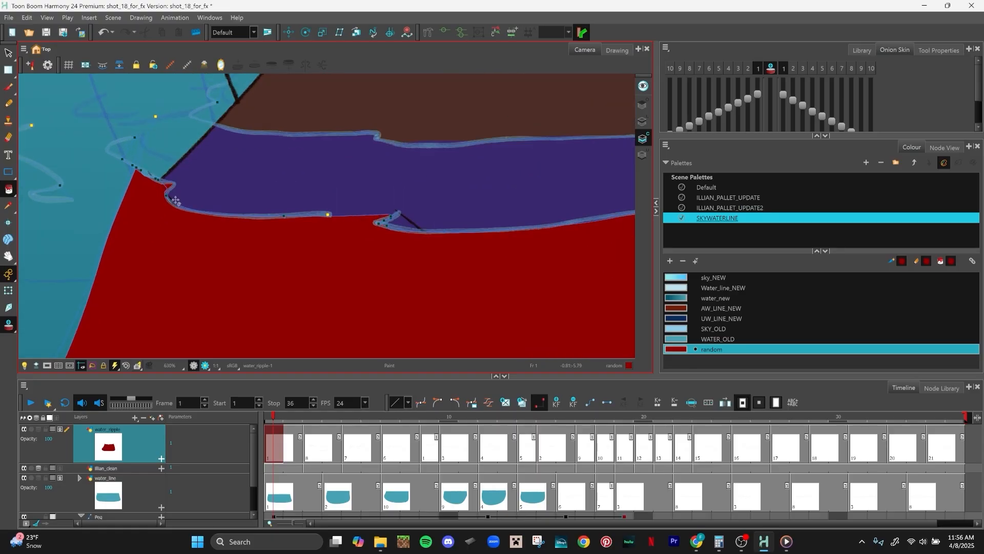
{"action": "scroll", "coordinate": [255, 264], "scroll_direction": "down", "scroll_amount": 5}
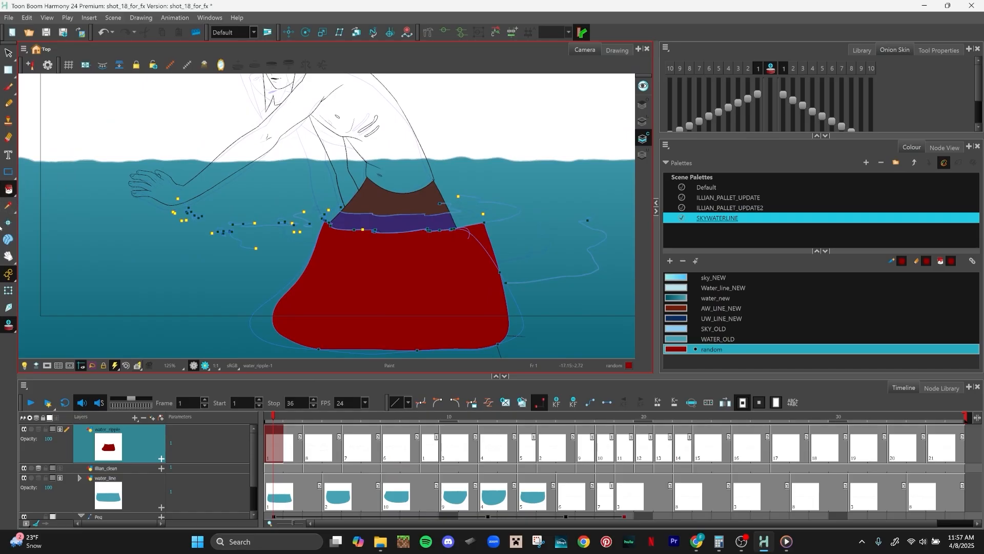
Step: Set up the gradient2 swatch as a linear light-blue gradient with one end at alpha 0, and repaint the underwater area with it
{"action": "left_click", "coordinate": [749, 282]}
{"action": "left_click", "coordinate": [760, 290]}
{"action": "left_click", "coordinate": [748, 329]}
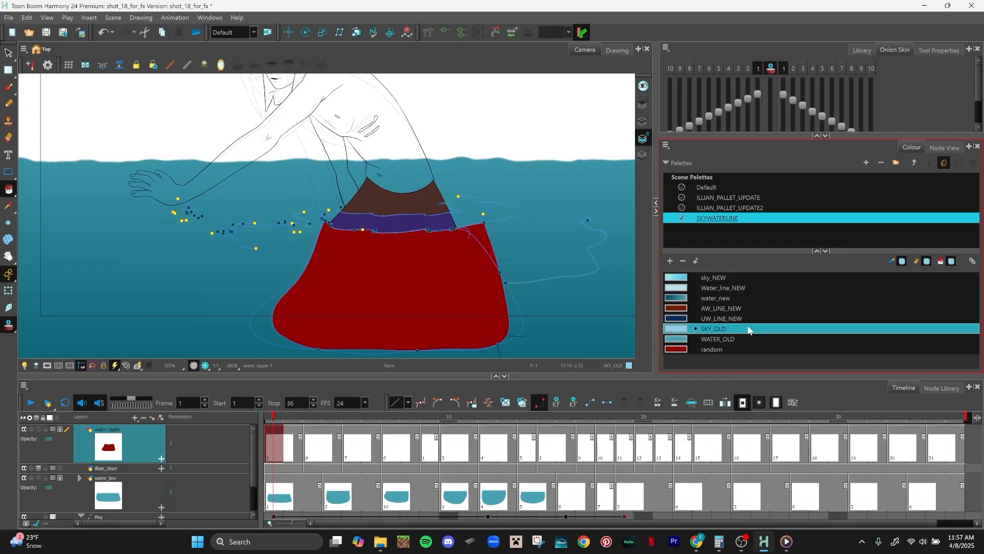
{"action": "double_click", "coordinate": [744, 344]}
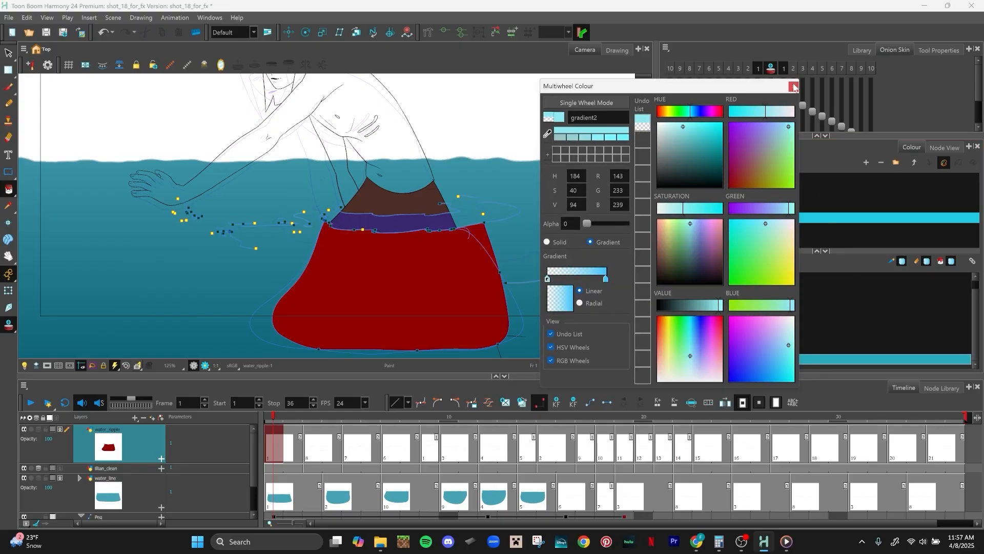
{"action": "key", "text": "Escape"}
{"action": "left_click", "coordinate": [477, 308]}
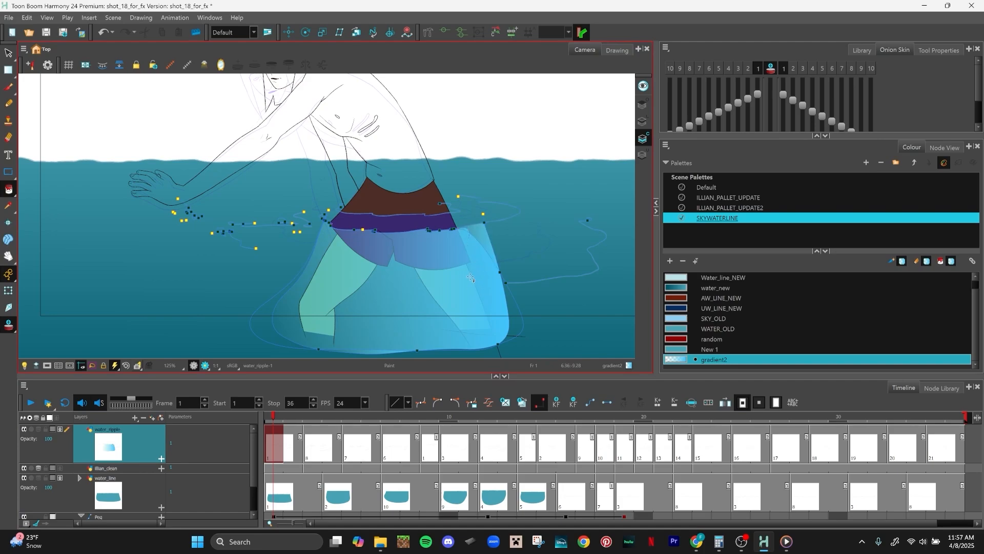
{"action": "scroll", "coordinate": [473, 303], "scroll_direction": "down", "scroll_amount": 2}
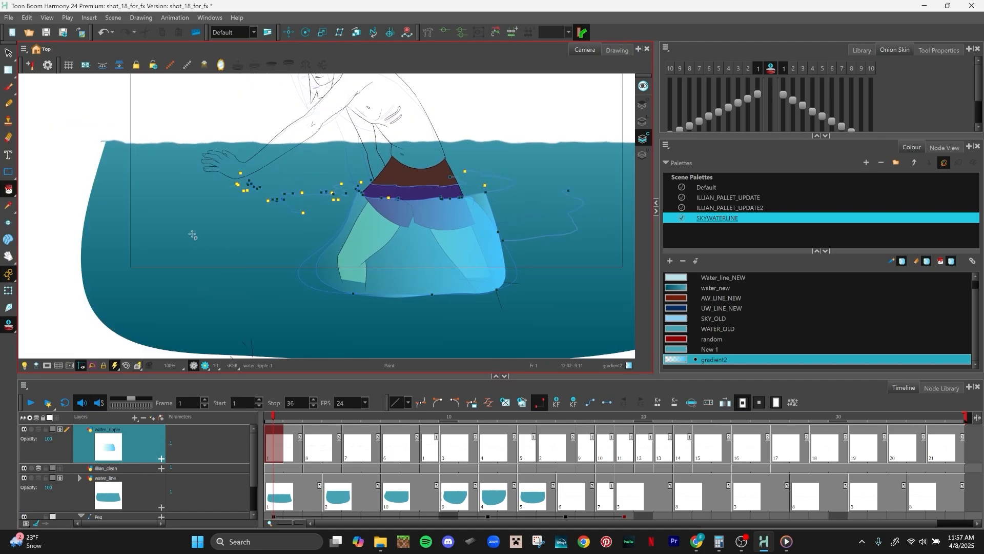
Step: Rotate and reposition the underwater fill's gradient to run vertically, with its transparent end at the ripple line and solid blue below the legs
{"action": "left_click", "coordinate": [7, 52]}
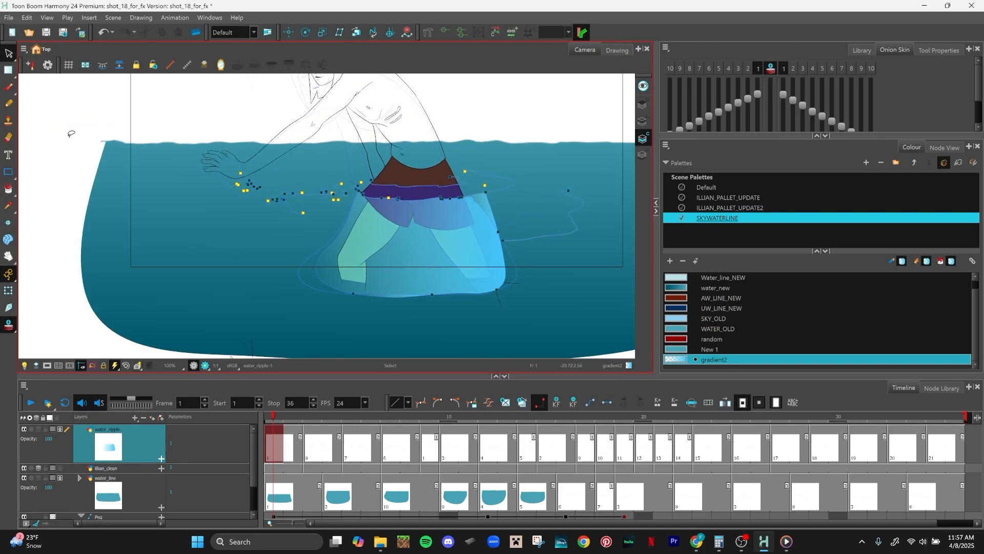
{"action": "left_click", "coordinate": [7, 70]}
{"action": "left_click", "coordinate": [367, 207]}
{"action": "mouse_move", "coordinate": [522, 240]}
{"action": "left_mouse_down"}
{"action": "mouse_move", "coordinate": [410, 335]}
{"action": "mouse_move", "coordinate": [414, 268]}
{"action": "mouse_move", "coordinate": [412, 278]}
{"action": "left_mouse_up"}
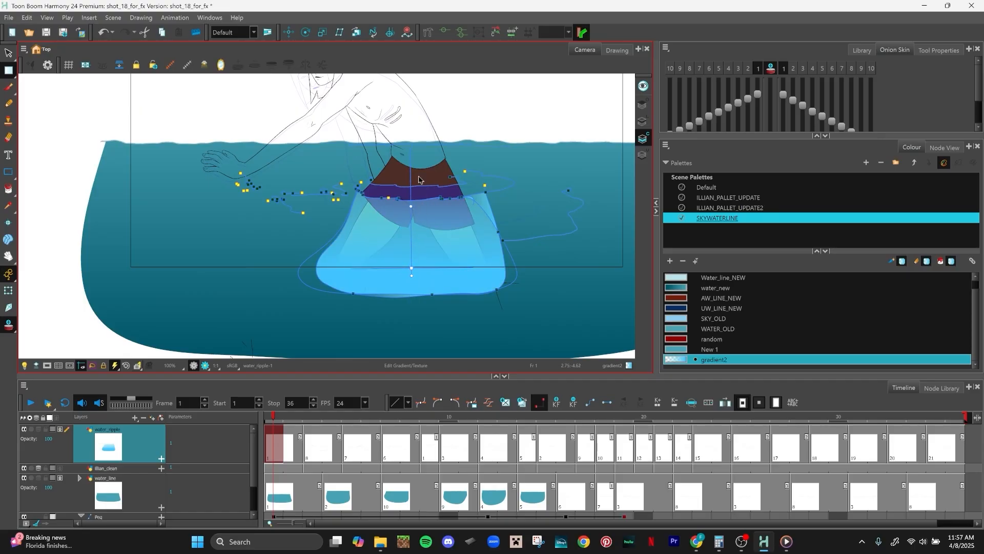
{"action": "mouse_move", "coordinate": [411, 267]}
{"action": "left_mouse_down"}
{"action": "mouse_move", "coordinate": [410, 324]}
{"action": "mouse_move", "coordinate": [409, 265]}
{"action": "mouse_move", "coordinate": [411, 277]}
{"action": "left_mouse_up"}
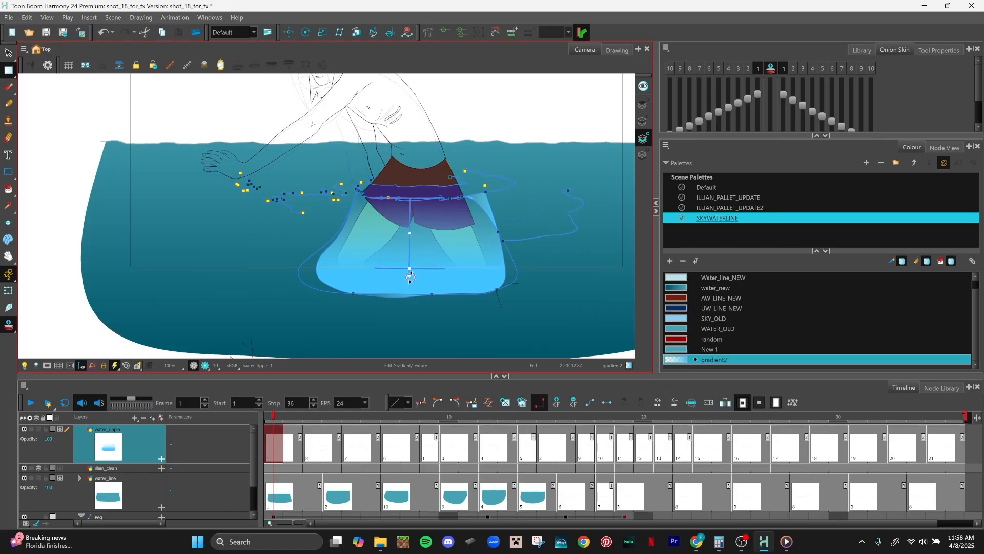
{"action": "left_click_drag", "start_coordinate": [410, 234], "coordinate": [413, 232]}
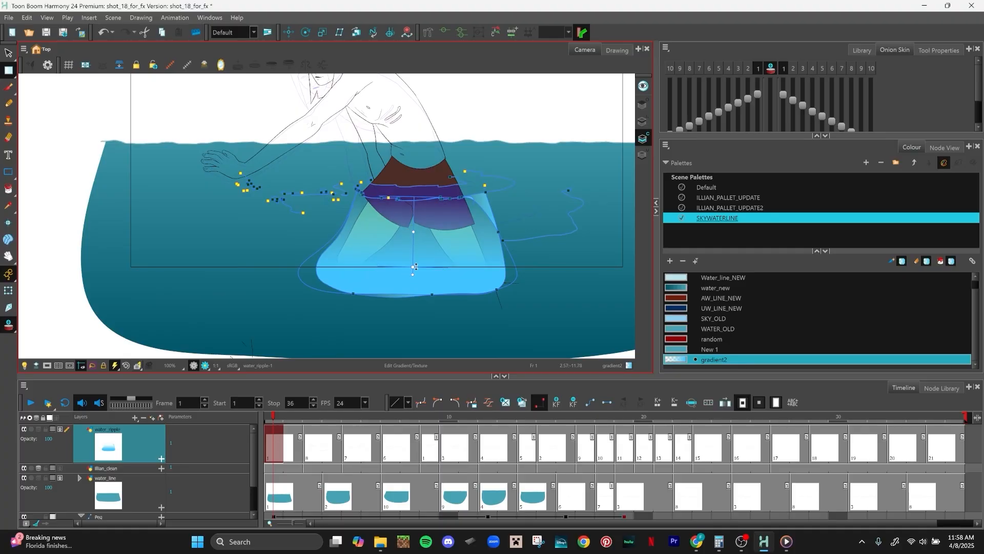
{"action": "left_click_drag", "start_coordinate": [412, 274], "coordinate": [414, 275]}
Step: Examine how the underwater gradient blends over the character's shorts and legs
{"action": "scroll", "coordinate": [532, 244], "scroll_direction": "up", "scroll_amount": 3}
{"action": "scroll", "coordinate": [528, 251], "scroll_direction": "down", "scroll_amount": 3}
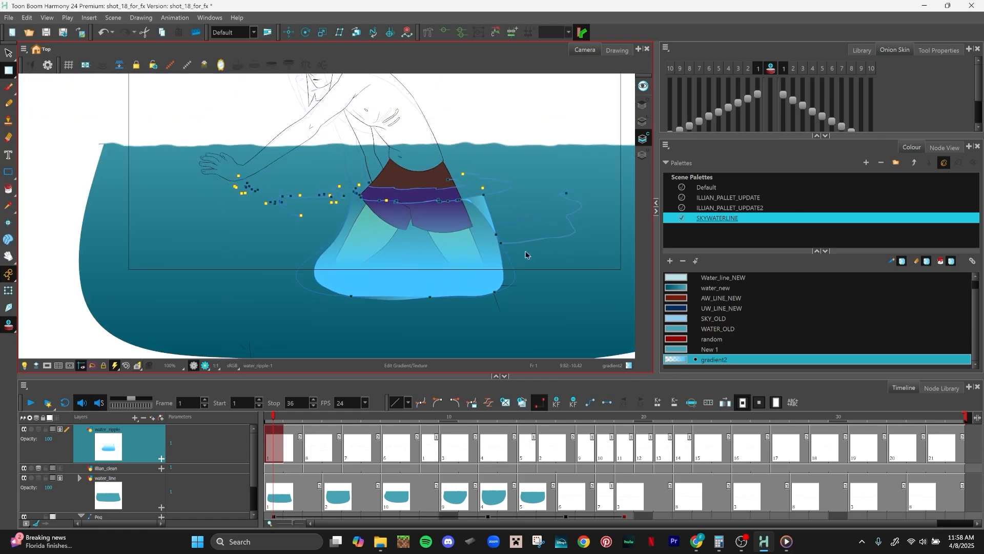
{"action": "key", "text": "space"}
{"action": "left_click_drag", "start_coordinate": [528, 290], "coordinate": [516, 296]}
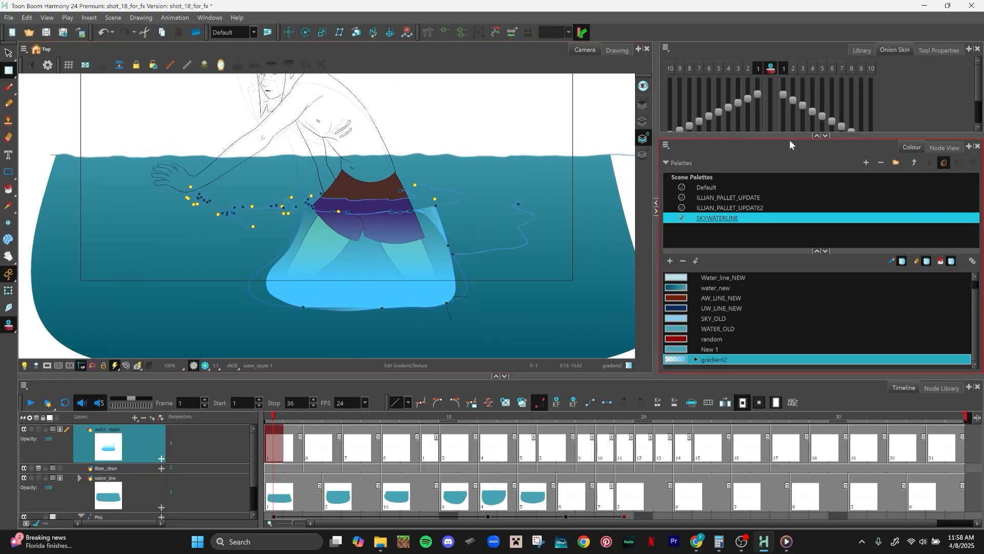
{"action": "scroll", "coordinate": [463, 262], "scroll_direction": "up", "scroll_amount": 2}
{"action": "scroll", "coordinate": [521, 228], "scroll_direction": "down", "scroll_amount": 2}
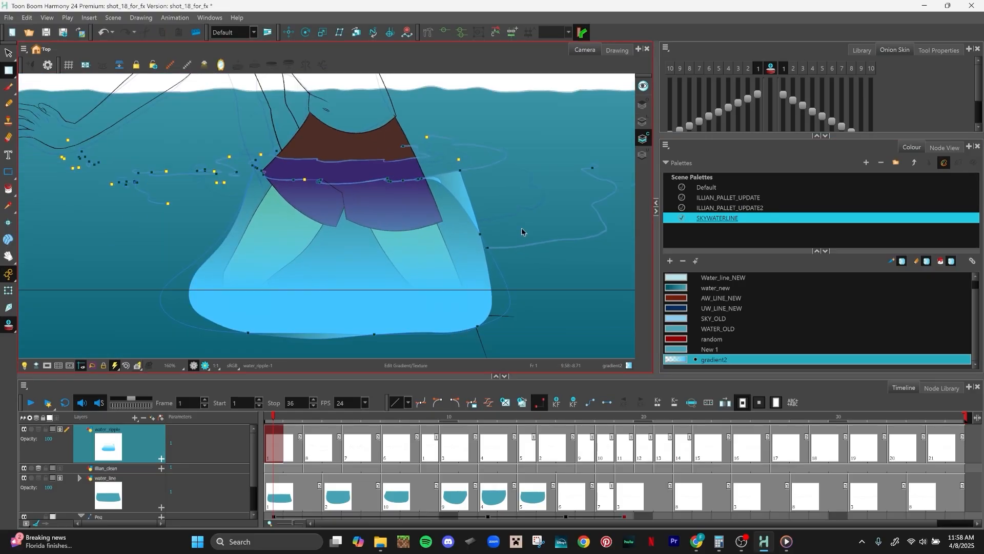
{"action": "scroll", "coordinate": [523, 216], "scroll_direction": "up", "scroll_amount": 3}
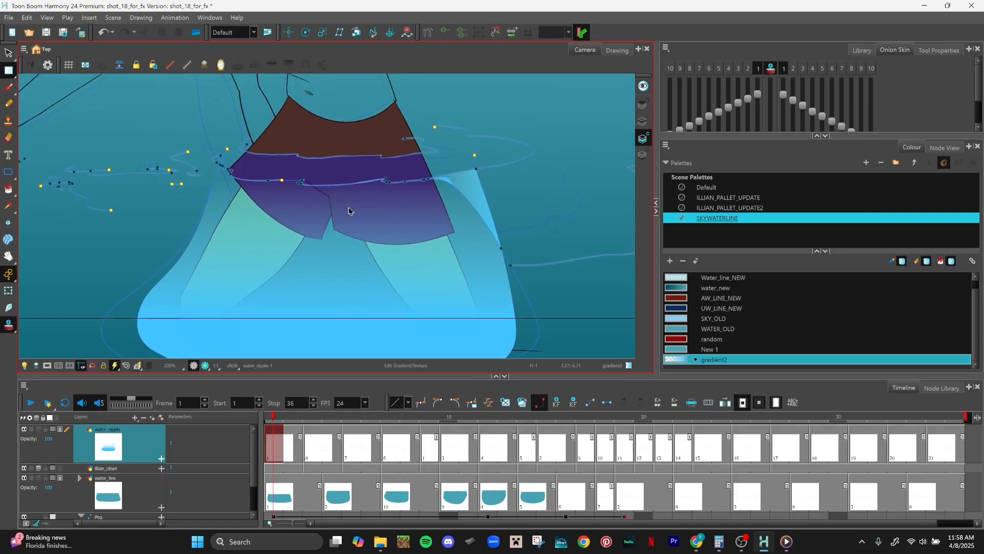
{"action": "scroll", "coordinate": [385, 267], "scroll_direction": "down", "scroll_amount": 2}
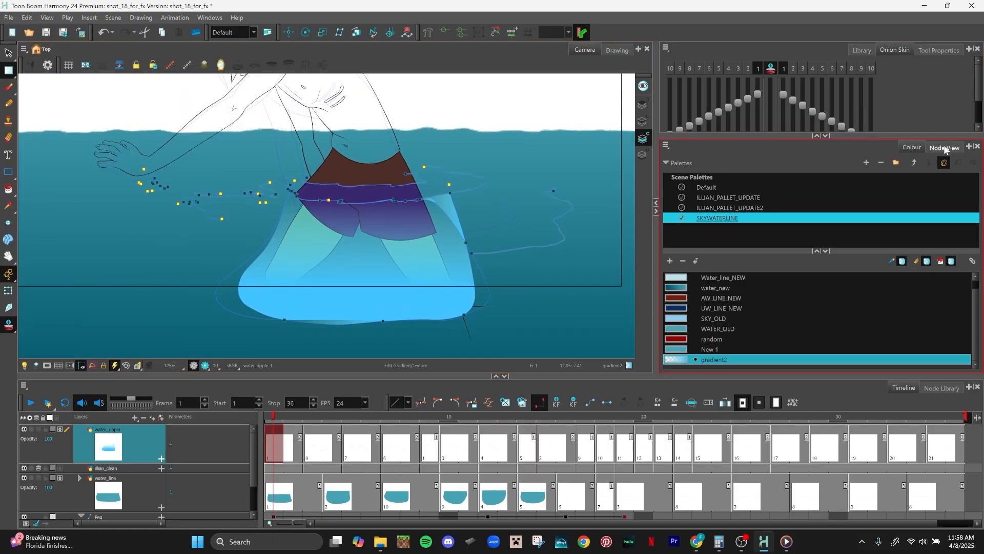
Step: Open the node network and move the water_ripple node away from the illian_clean node to make room
{"action": "left_click", "coordinate": [945, 146]}
{"action": "left_click_drag", "start_coordinate": [771, 233], "coordinate": [939, 262]}
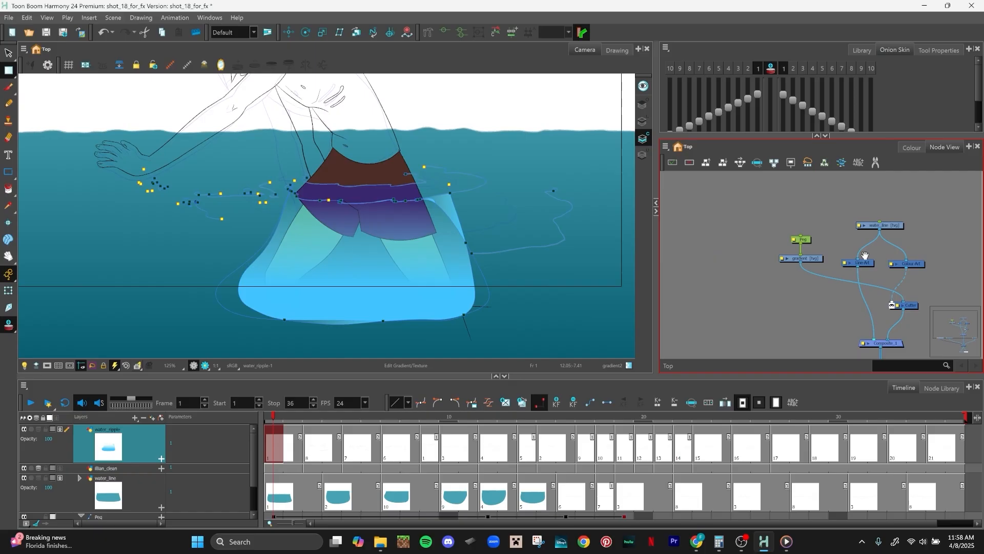
{"action": "left_click_drag", "start_coordinate": [794, 280], "coordinate": [749, 192]}
{"action": "scroll", "coordinate": [851, 256], "scroll_direction": "down", "scroll_amount": 2}
{"action": "left_click_drag", "start_coordinate": [789, 247], "coordinate": [809, 260]}
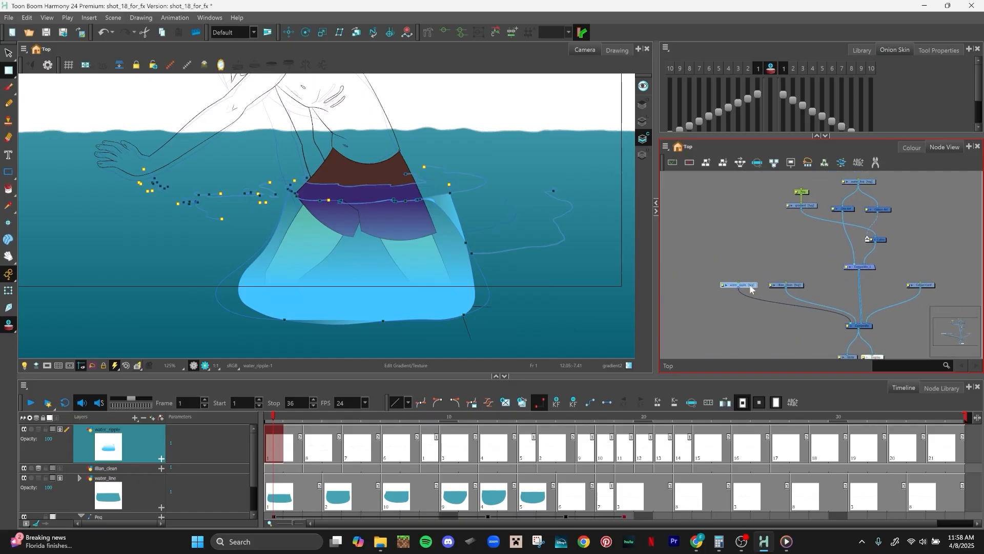
{"action": "left_click_drag", "start_coordinate": [750, 284], "coordinate": [683, 241]}
{"action": "left_click", "coordinate": [764, 244]}
{"action": "left_click_drag", "start_coordinate": [777, 254], "coordinate": [782, 280]}
{"action": "scroll", "coordinate": [787, 273], "scroll_direction": "up", "scroll_amount": 2}
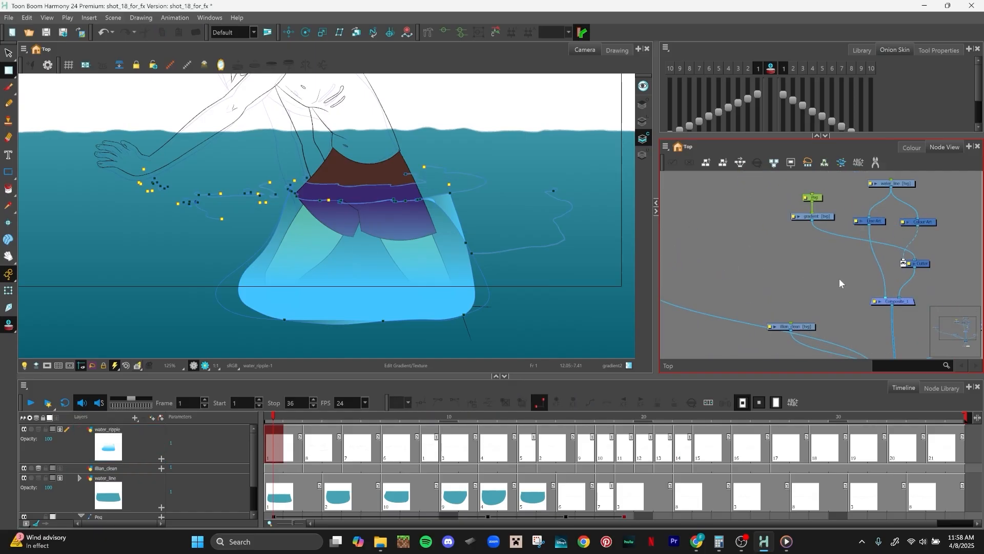
{"action": "mouse_move", "coordinate": [852, 263]}
{"action": "left_mouse_down"}
{"action": "mouse_move", "coordinate": [757, 297]}
{"action": "mouse_move", "coordinate": [844, 251]}
{"action": "left_mouse_up"}
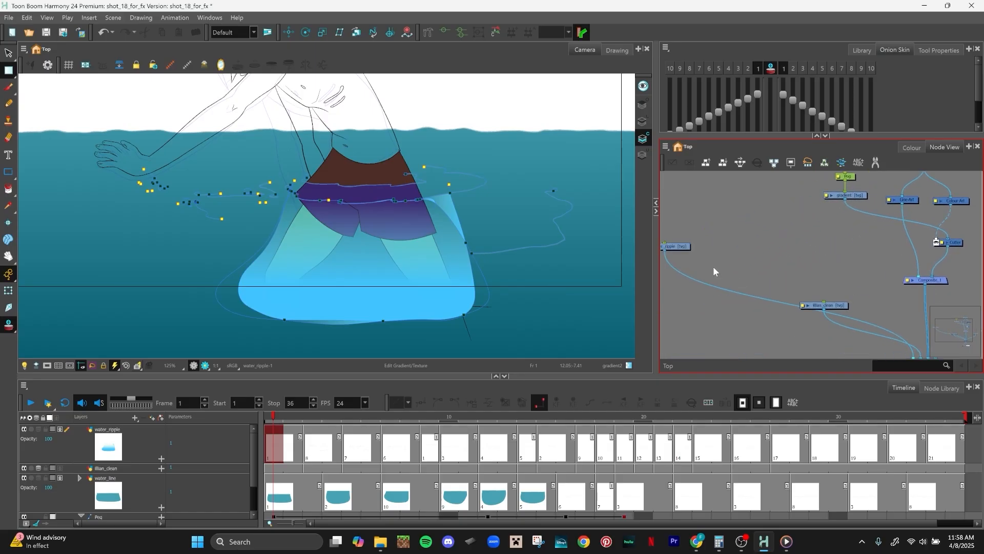
Step: Reposition the illian_clean and water_ripple nodes side by side at the same height, away from the water_line group
{"action": "left_click_drag", "start_coordinate": [689, 245], "coordinate": [708, 275]}
{"action": "left_click_drag", "start_coordinate": [812, 268], "coordinate": [806, 278]}
{"action": "left_click_drag", "start_coordinate": [835, 318], "coordinate": [755, 277]}
{"action": "left_click_drag", "start_coordinate": [684, 287], "coordinate": [681, 278]}
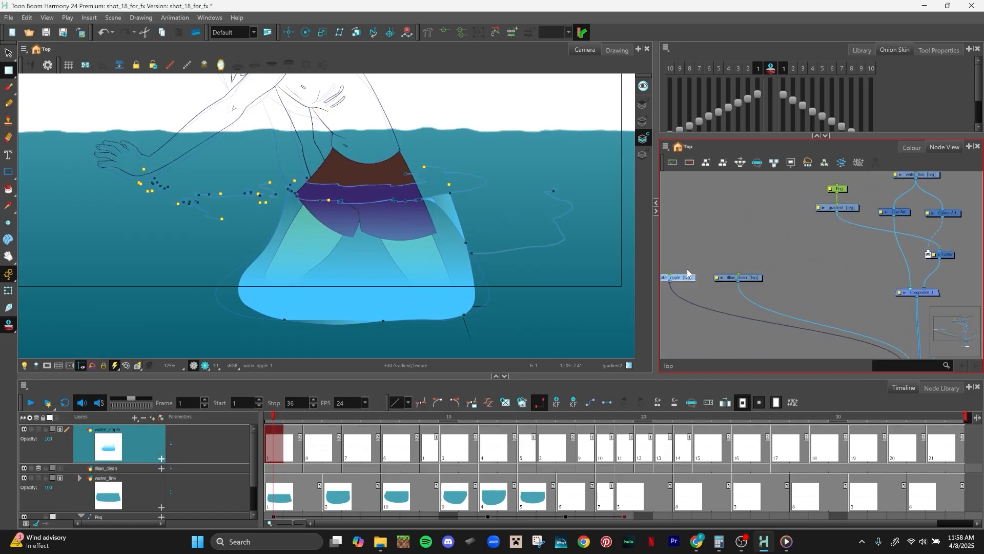
{"action": "left_click", "coordinate": [776, 251]}
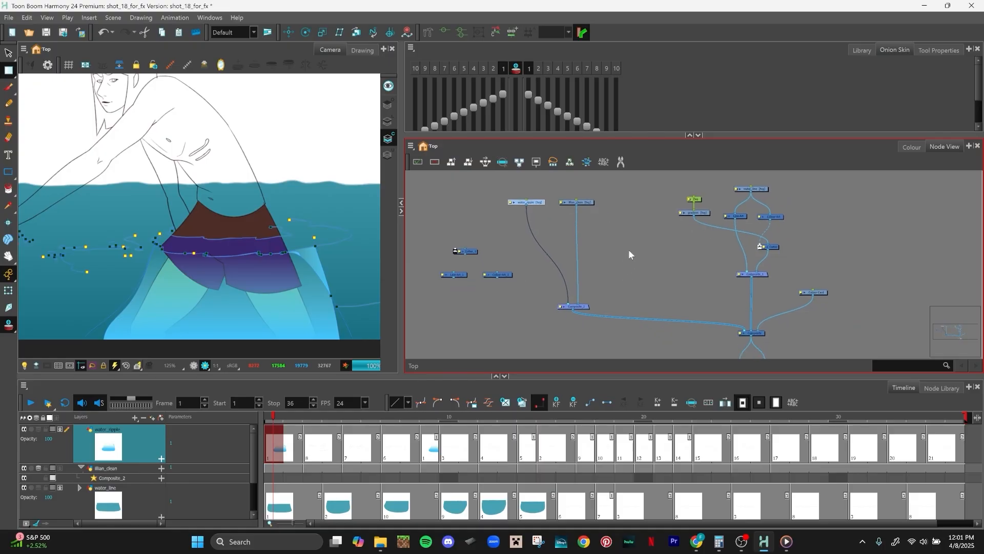
Step: Save the scene and reposition the Composite_2 node beneath the water_ripple and illian_clean nodes
{"action": "key", "text": "ctrl+s"}
{"action": "left_click", "coordinate": [614, 280]}
{"action": "left_click_drag", "start_coordinate": [681, 285], "coordinate": [679, 282]}
{"action": "left_click", "coordinate": [584, 305]}
{"action": "left_click_drag", "start_coordinate": [582, 306], "coordinate": [595, 292]}
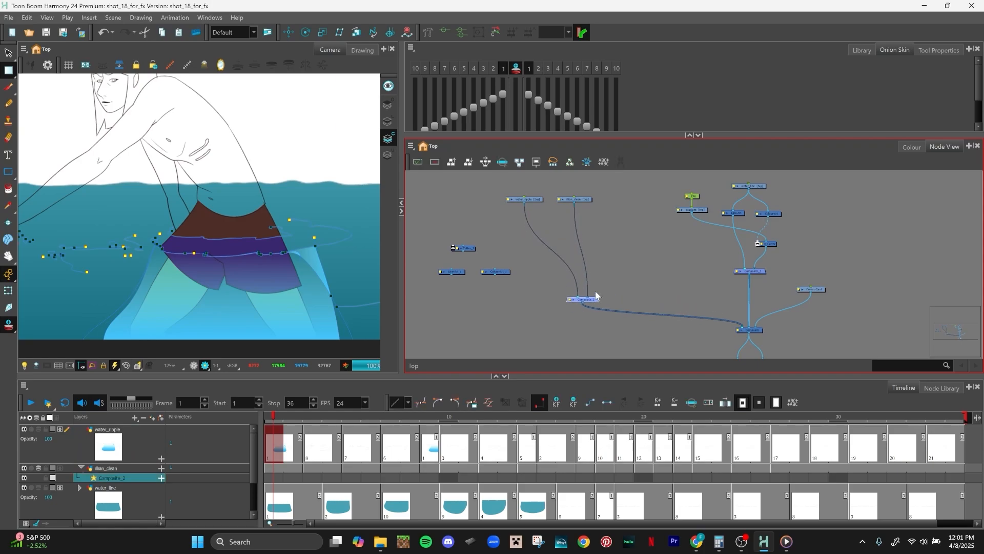
Step: Rename the Composite_1 node below the water_line group as water
{"action": "left_click_drag", "start_coordinate": [667, 341], "coordinate": [629, 336]}
{"action": "scroll", "coordinate": [687, 303], "scroll_direction": "up", "scroll_amount": 3}
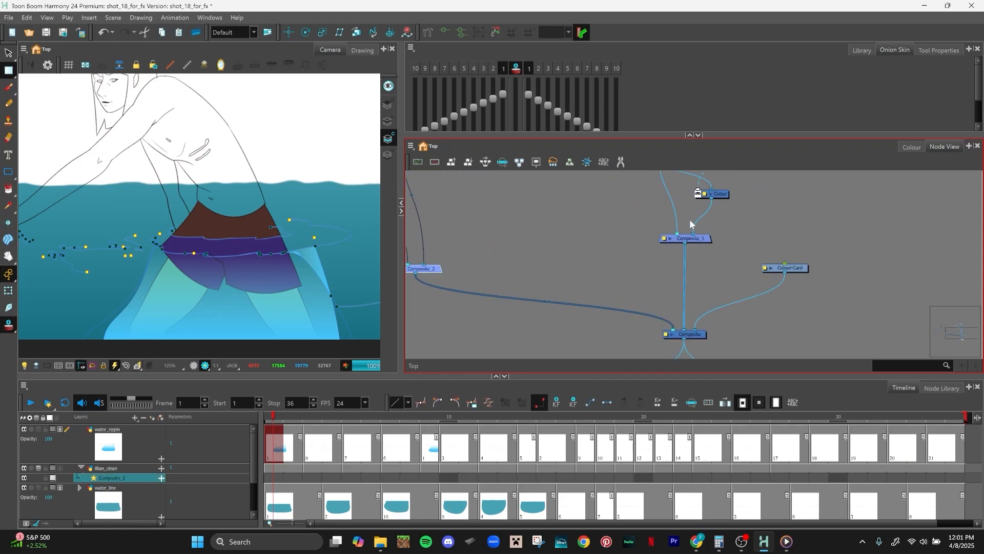
{"action": "left_click_drag", "start_coordinate": [621, 262], "coordinate": [643, 328]}
{"action": "scroll", "coordinate": [644, 329], "scroll_direction": "down", "scroll_amount": 1}
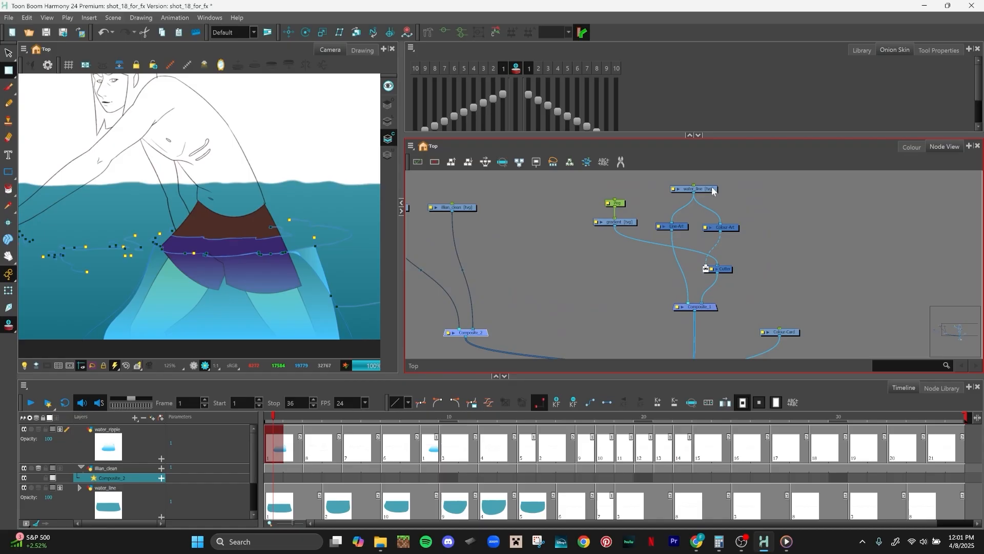
{"action": "double_click", "coordinate": [679, 310]}
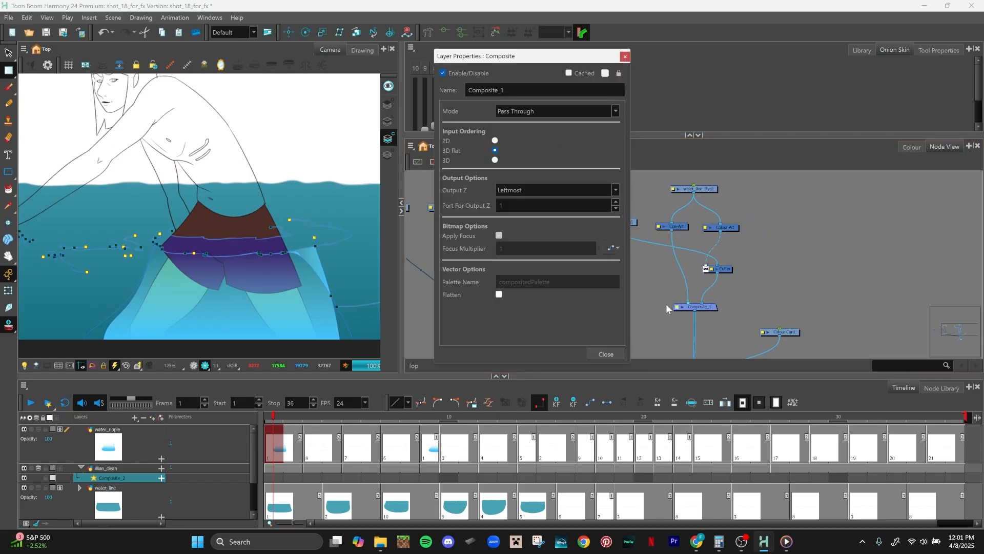
{"action": "type", "text": "water"}
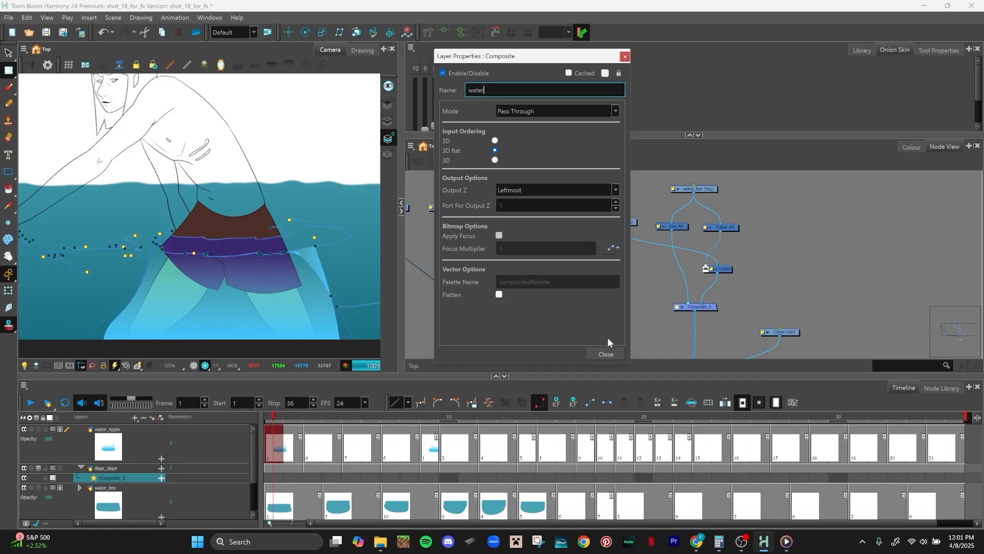
{"action": "left_click", "coordinate": [606, 354]}
Step: Move the illian_clean node farther from water_ripple, above the Composite_2 node
{"action": "scroll", "coordinate": [611, 307], "scroll_direction": "down", "scroll_amount": 2}
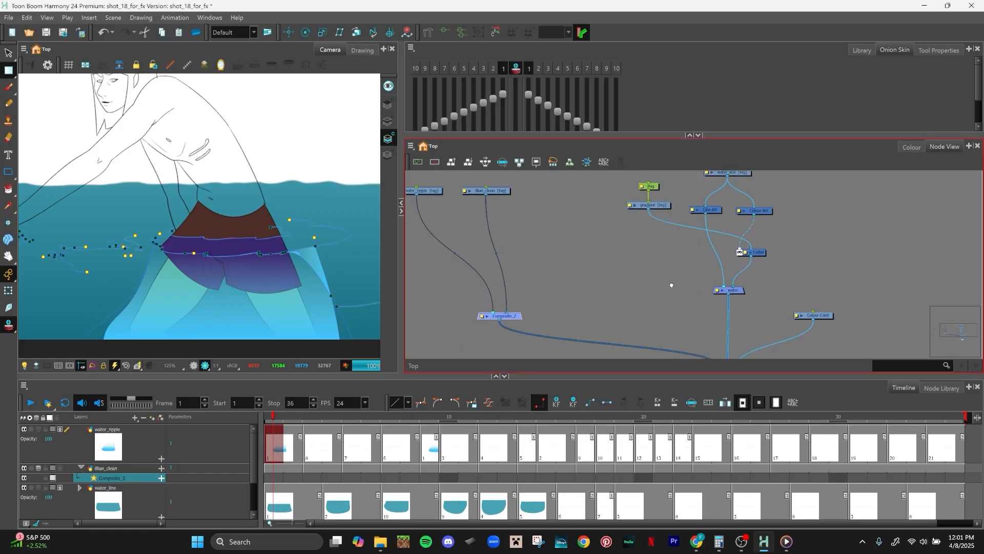
{"action": "left_click_drag", "start_coordinate": [609, 292], "coordinate": [651, 301]}
{"action": "left_click_drag", "start_coordinate": [602, 211], "coordinate": [628, 205]}
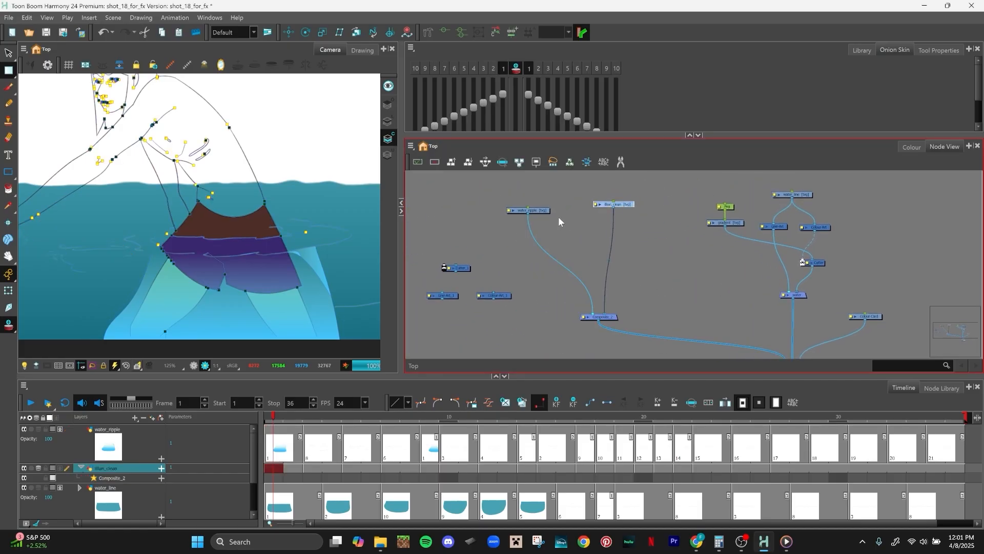
Step: Spread the water_ripple and illian_clean nodes apart above the Composite_2 node
{"action": "mouse_move", "coordinate": [549, 209]}
{"action": "left_mouse_down"}
{"action": "mouse_move", "coordinate": [544, 233]}
{"action": "mouse_move", "coordinate": [541, 212]}
{"action": "left_mouse_up"}
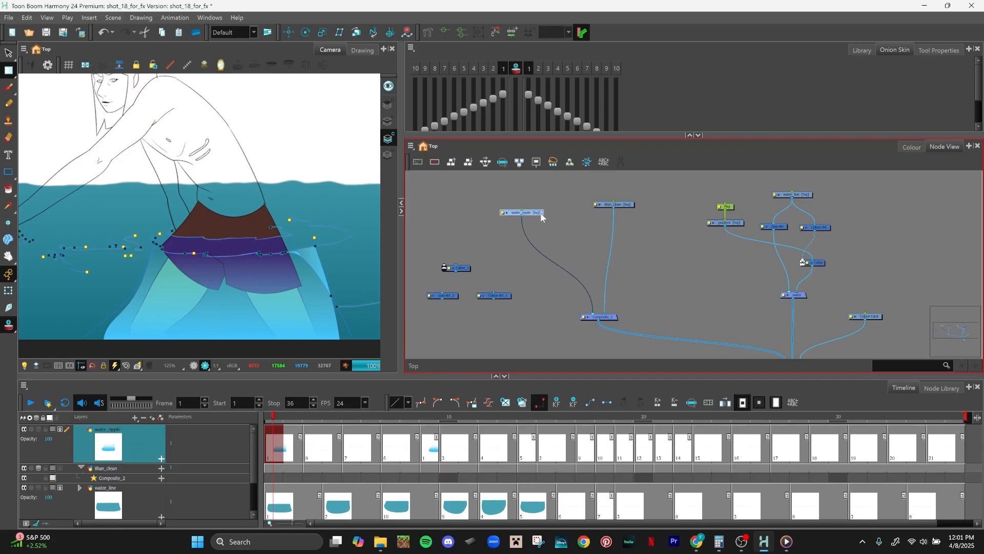
{"action": "left_click", "coordinate": [647, 281]}
{"action": "left_click_drag", "start_coordinate": [625, 206], "coordinate": [635, 214]}
{"action": "left_click_drag", "start_coordinate": [554, 241], "coordinate": [589, 249]}
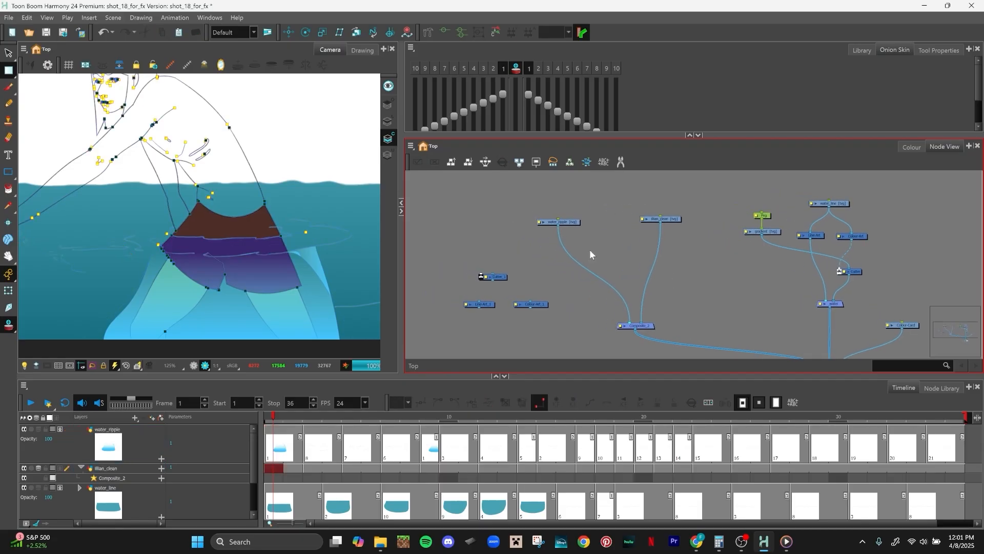
Step: Disconnect water_ripple from Composite_2 and connect it to the Colour-Art_1 node placed beneath it, with Cutter_1 below
{"action": "left_click", "coordinate": [621, 162]}
{"action": "left_click_drag", "start_coordinate": [591, 291], "coordinate": [603, 275]}
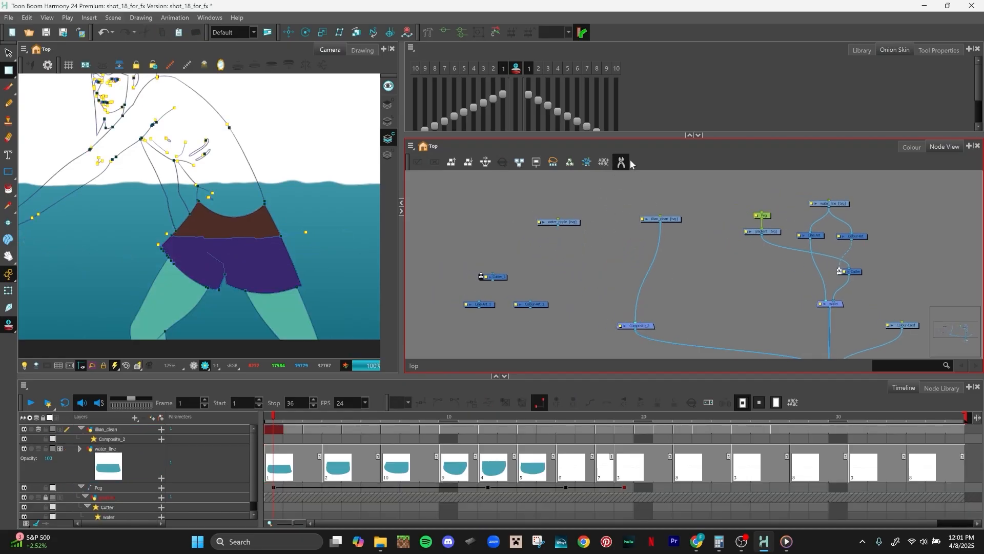
{"action": "left_click_drag", "start_coordinate": [505, 277], "coordinate": [563, 276]}
{"action": "left_click_drag", "start_coordinate": [538, 307], "coordinate": [586, 256]}
{"action": "left_click_drag", "start_coordinate": [558, 226], "coordinate": [578, 250]}
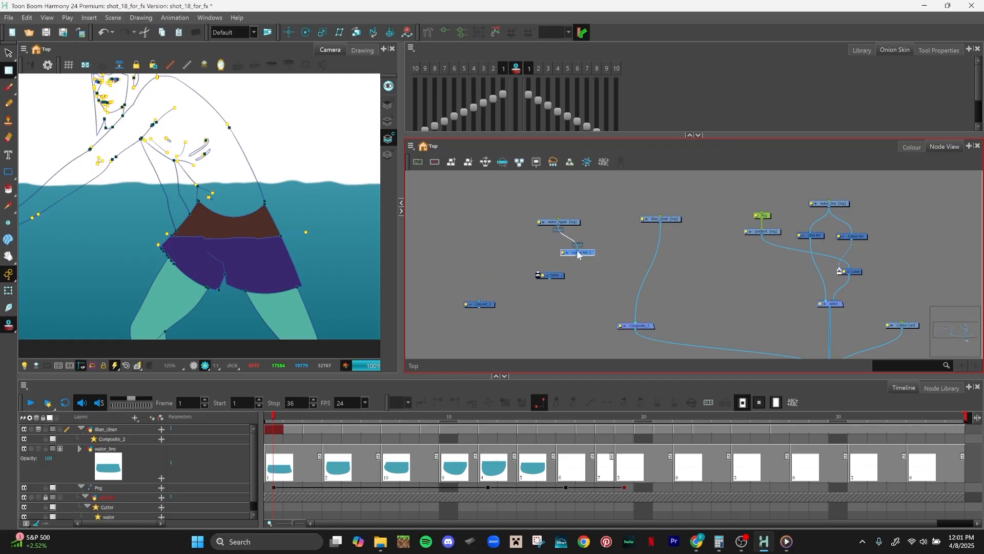
Step: Route water_ripple through Line-Art_1 into Composite_2, and move Cutter_1 and Colour-Art_1 clear of that connection
{"action": "left_click_drag", "start_coordinate": [485, 304], "coordinate": [538, 254]}
{"action": "left_click_drag", "start_coordinate": [536, 272], "coordinate": [622, 324]}
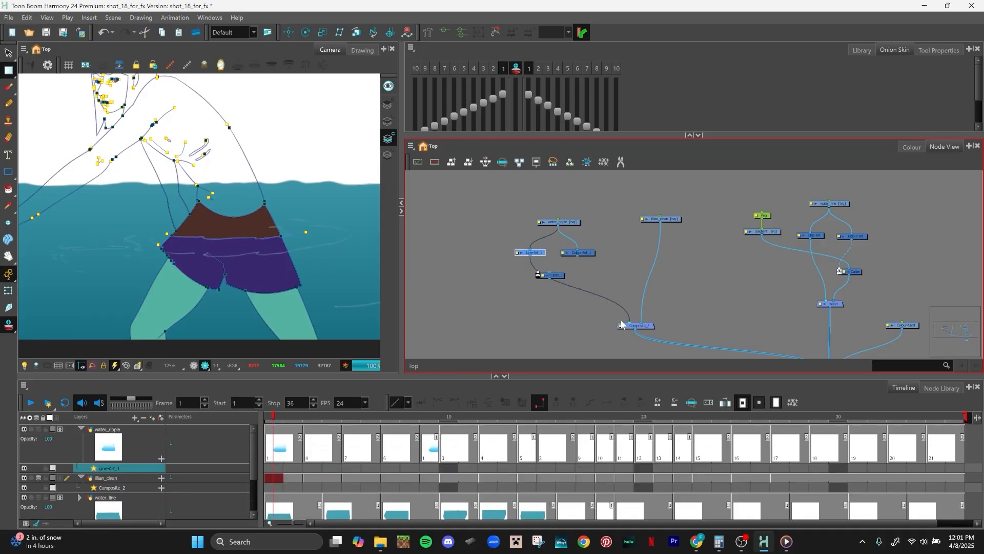
{"action": "left_click_drag", "start_coordinate": [554, 276], "coordinate": [618, 279]}
{"action": "left_click_drag", "start_coordinate": [586, 254], "coordinate": [606, 248]}
Step: Reroute illian_clean through Cutter_1 into Composite_2, with Colour-Art_1 connected as the matte and aligned beside Line-Art_1
{"action": "left_click_drag", "start_coordinate": [663, 289], "coordinate": [620, 280]}
{"action": "scroll", "coordinate": [574, 280], "scroll_direction": "up", "scroll_amount": 2}
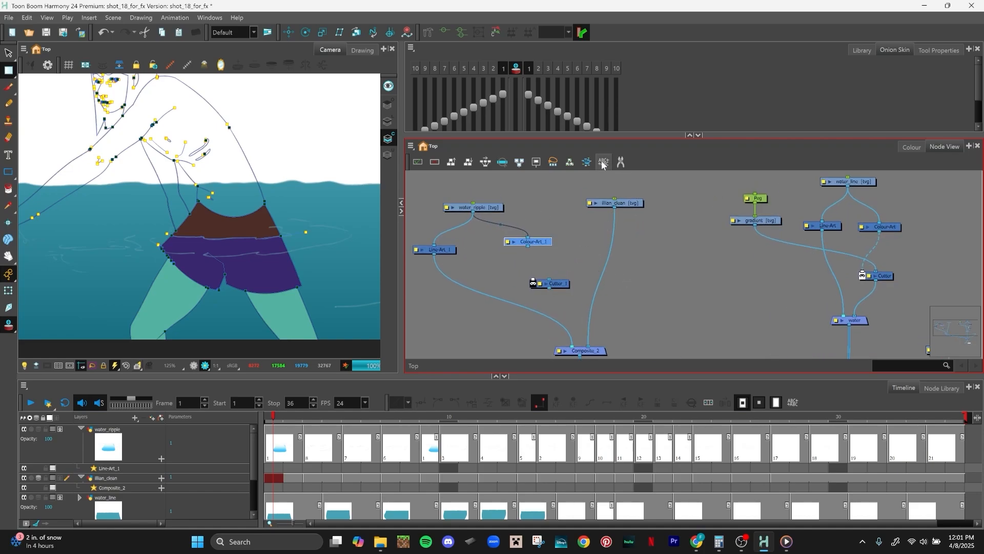
{"action": "left_click", "coordinate": [621, 162]}
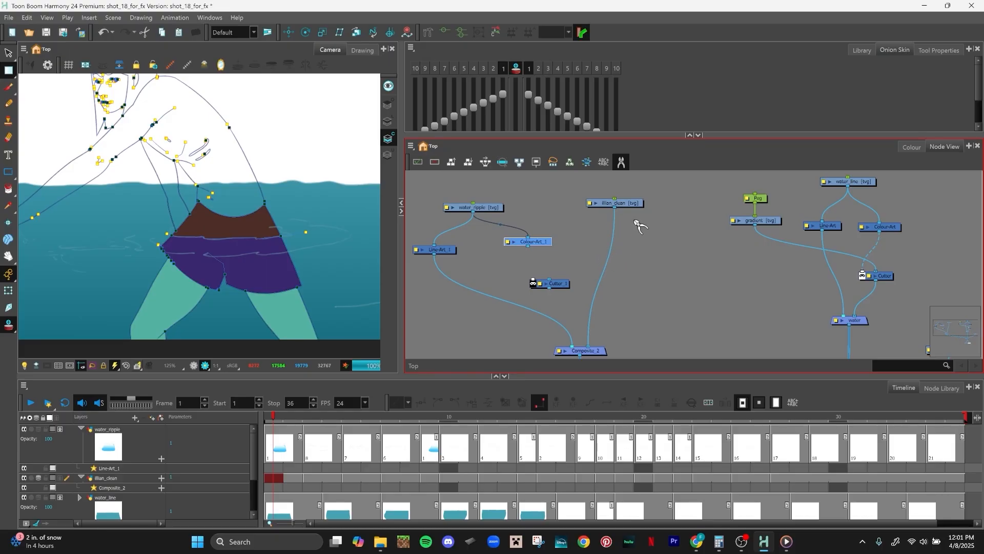
{"action": "left_click_drag", "start_coordinate": [598, 243], "coordinate": [635, 290]}
{"action": "left_click", "coordinate": [621, 162]}
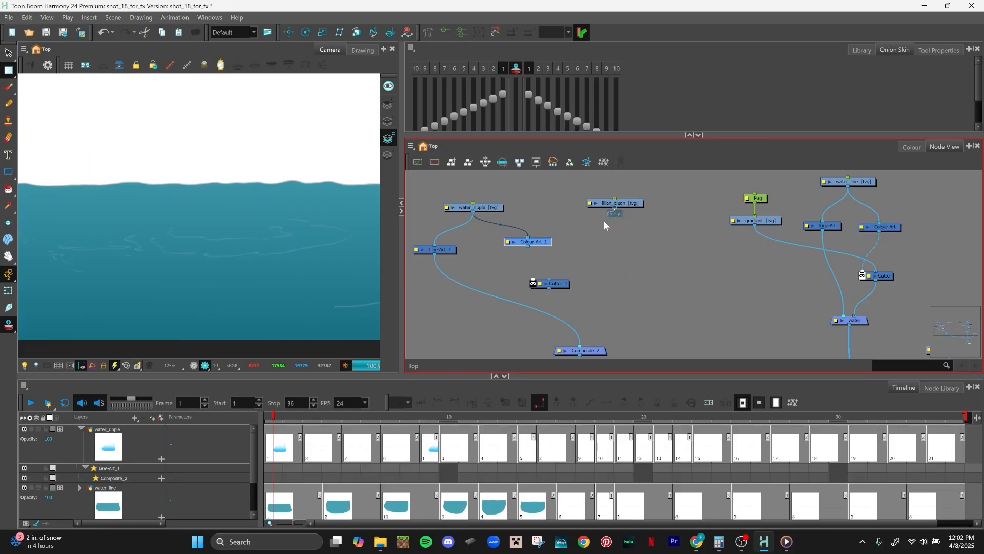
{"action": "left_click_drag", "start_coordinate": [604, 220], "coordinate": [588, 347]}
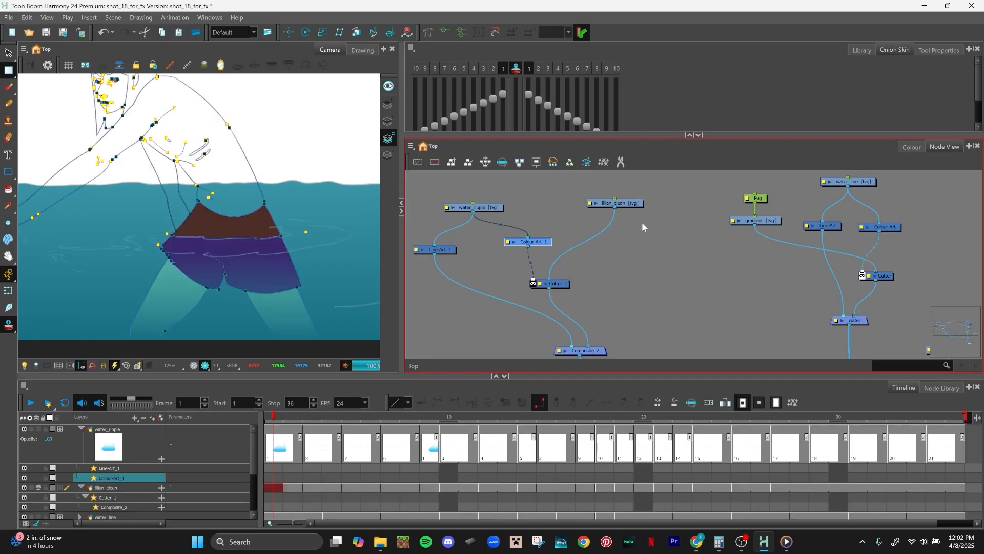
{"action": "left_click_drag", "start_coordinate": [546, 244], "coordinate": [544, 252]}
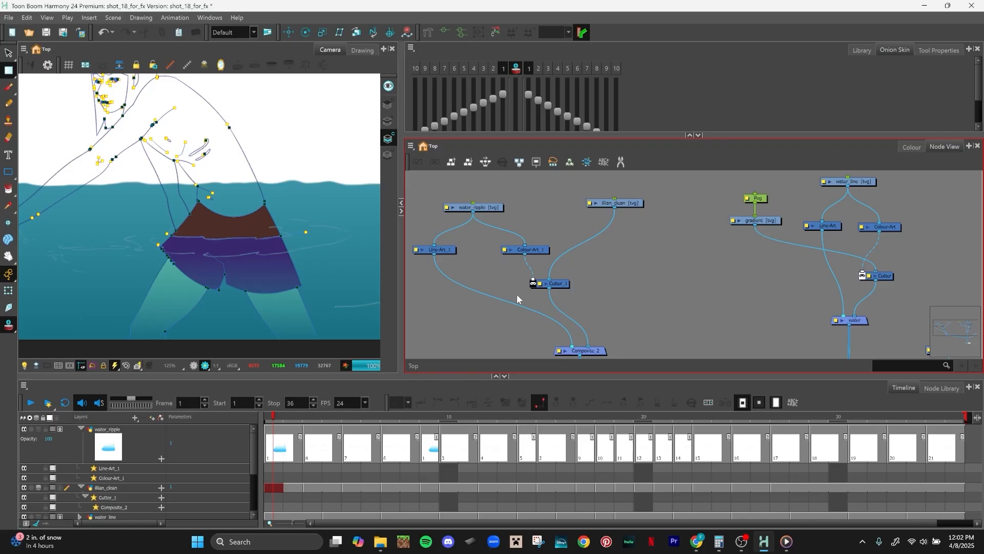
Step: Examine the character's submerged shorts and legs in the rendered view and compare them with the OpenGL view
{"action": "left_click", "coordinate": [517, 294]}
{"action": "scroll", "coordinate": [342, 297], "scroll_direction": "up", "scroll_amount": 1}
{"action": "scroll", "coordinate": [342, 297], "scroll_direction": "up", "scroll_amount": 2}
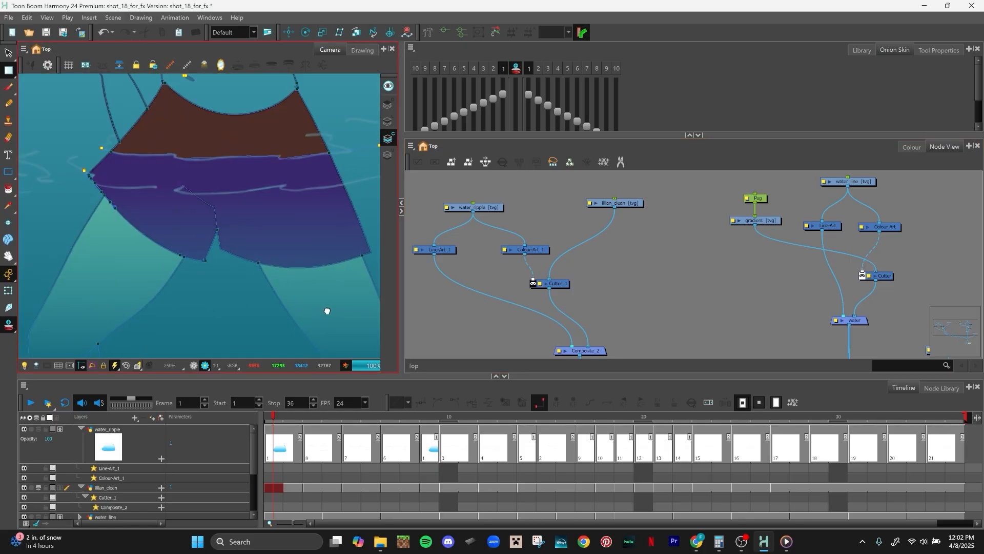
{"action": "scroll", "coordinate": [422, 271], "scroll_direction": "down", "scroll_amount": 1}
{"action": "scroll", "coordinate": [324, 315], "scroll_direction": "down", "scroll_amount": 3}
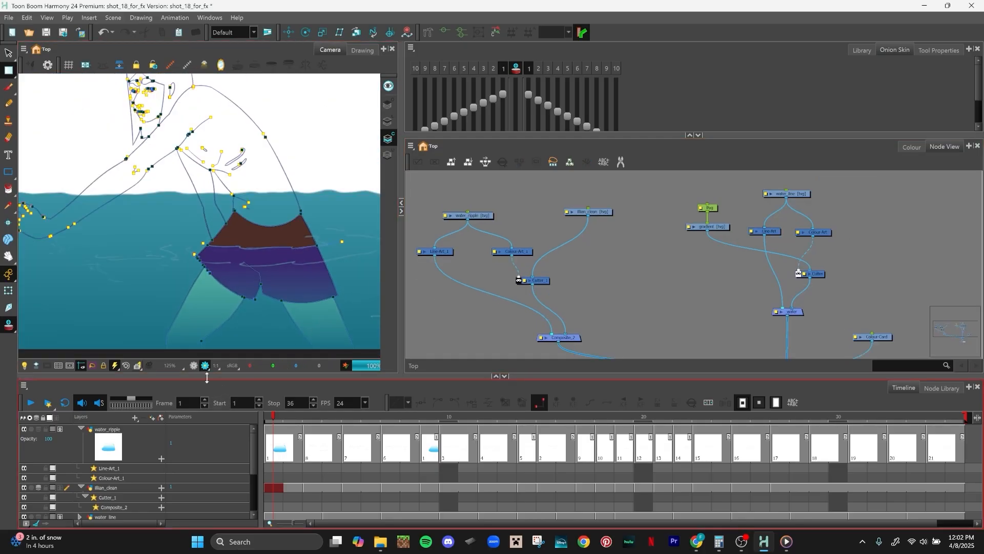
{"action": "left_click", "coordinate": [193, 366]}
{"action": "mouse_move", "coordinate": [274, 418]}
{"action": "left_mouse_down"}
{"action": "mouse_move", "coordinate": [347, 429]}
{"action": "mouse_move", "coordinate": [269, 425]}
{"action": "left_mouse_up"}
{"action": "left_click", "coordinate": [206, 365]}
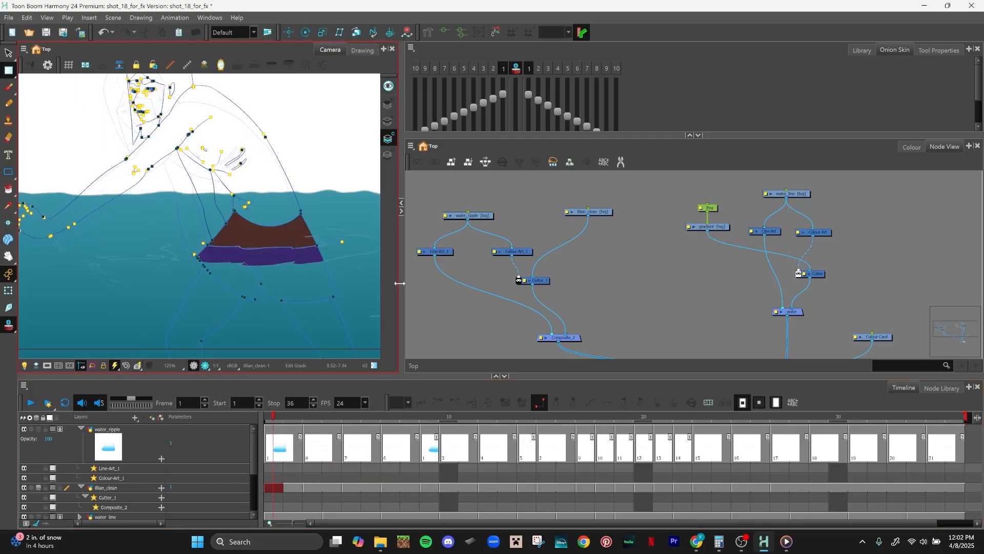
Step: Widen the Camera view and examine the ripple's edge across the shorts up close
{"action": "left_click_drag", "start_coordinate": [400, 283], "coordinate": [472, 288]}
{"action": "scroll", "coordinate": [389, 295], "scroll_direction": "up", "scroll_amount": 1}
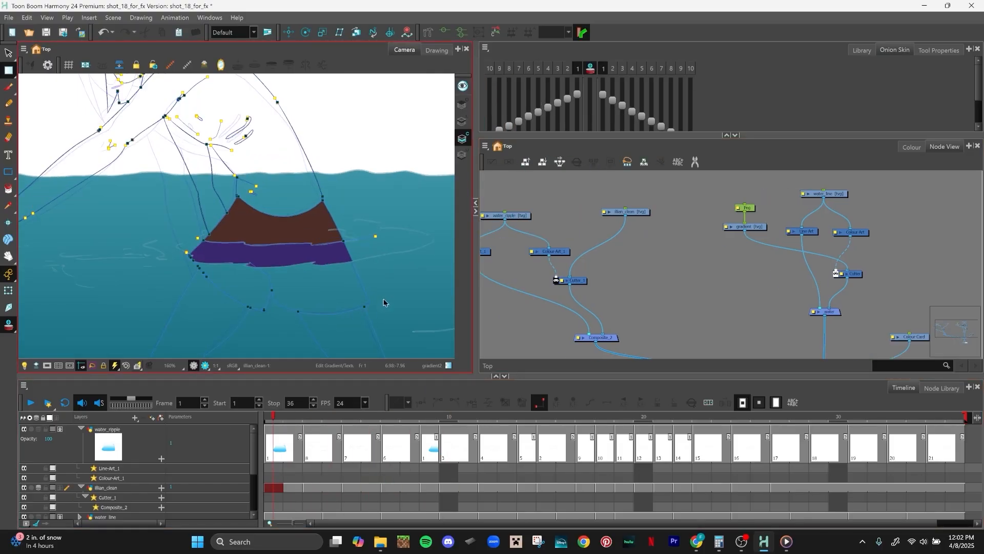
{"action": "scroll", "coordinate": [371, 306], "scroll_direction": "up", "scroll_amount": 2}
{"action": "scroll", "coordinate": [276, 272], "scroll_direction": "up", "scroll_amount": 1}
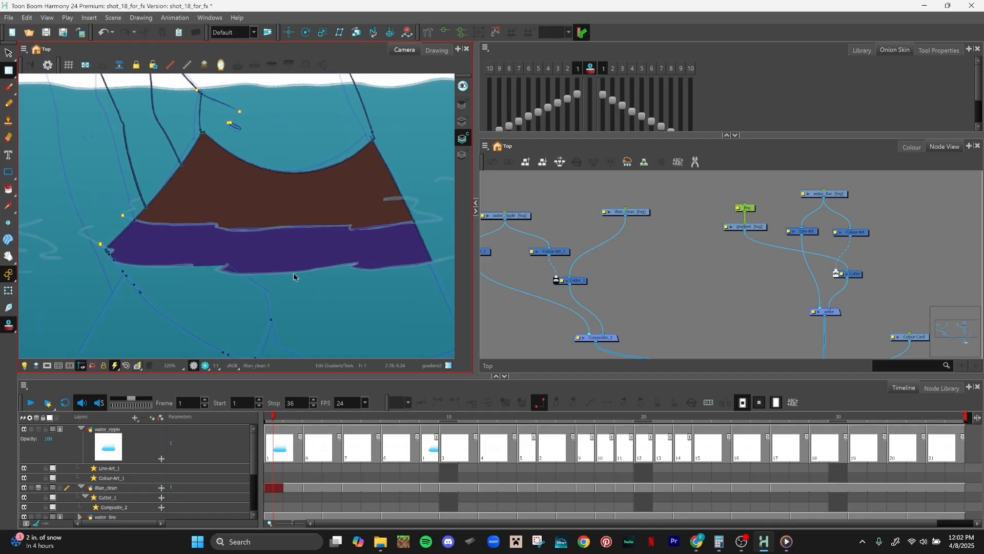
{"action": "scroll", "coordinate": [307, 277], "scroll_direction": "down", "scroll_amount": 5}
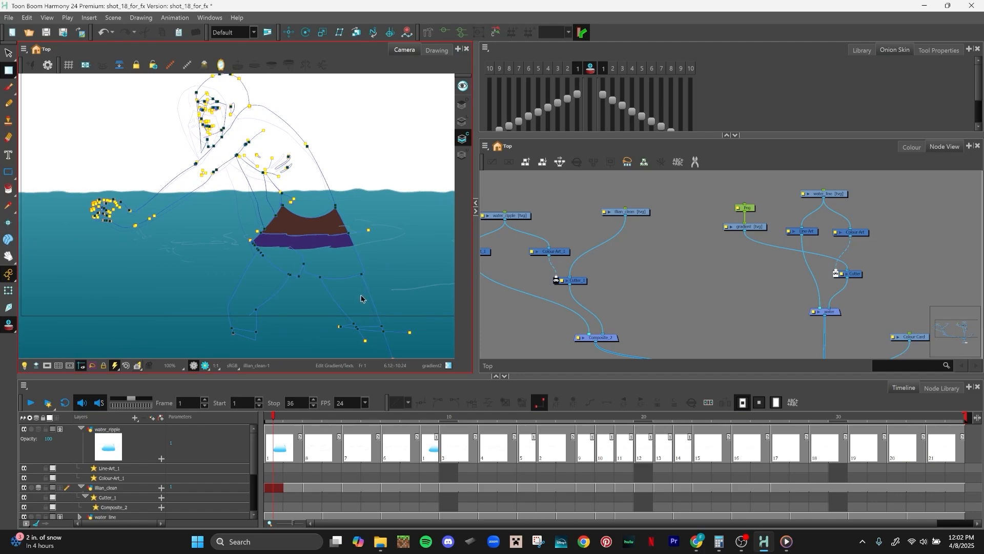
Step: Switch the Camera view back to render mode and examine the gradient over the shorts and legs
{"action": "left_click", "coordinate": [205, 365]}
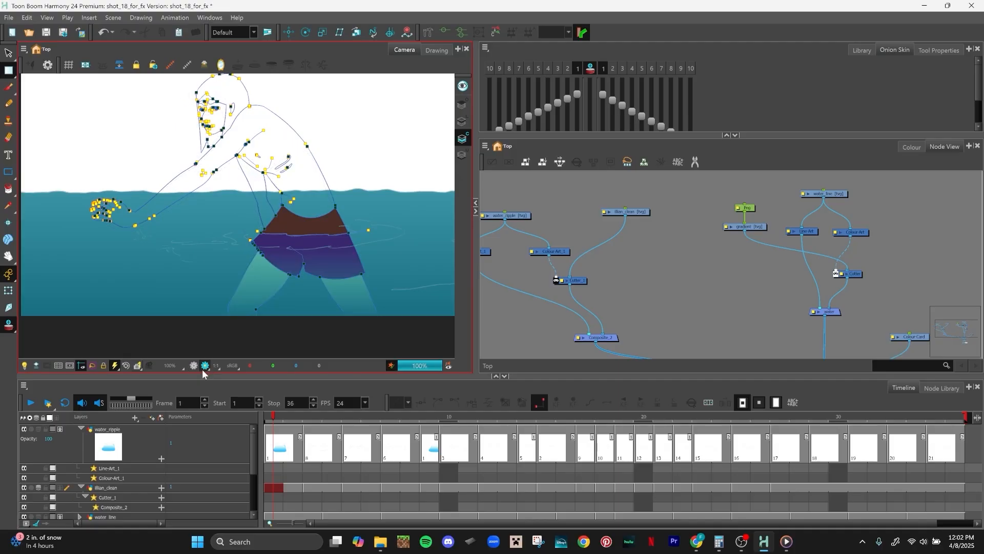
{"action": "scroll", "coordinate": [392, 331], "scroll_direction": "up", "scroll_amount": 2}
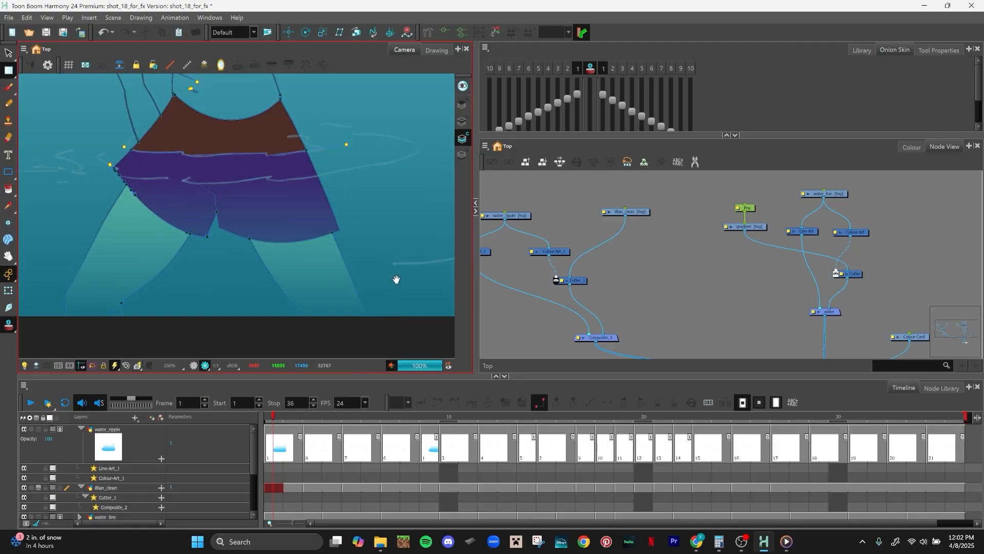
{"action": "scroll", "coordinate": [396, 279], "scroll_direction": "down", "scroll_amount": 2}
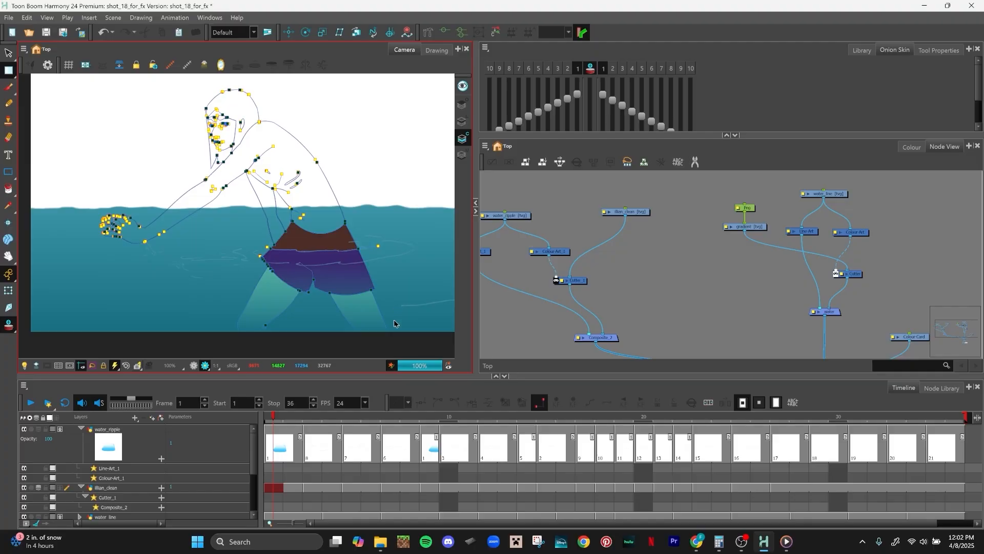
{"action": "scroll", "coordinate": [394, 323], "scroll_direction": "up", "scroll_amount": 2}
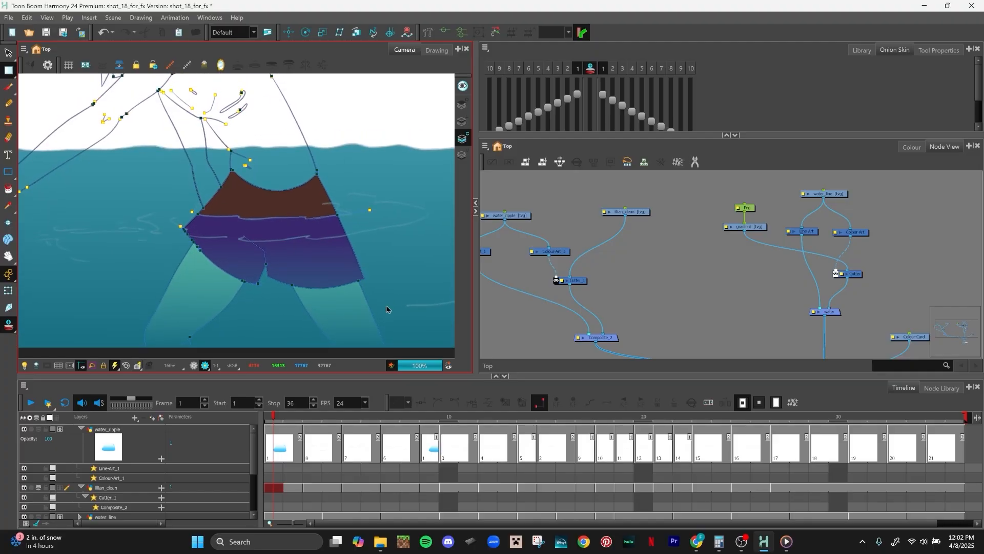
{"action": "mouse_move", "coordinate": [274, 418]}
{"action": "left_mouse_down"}
{"action": "mouse_move", "coordinate": [589, 404]}
{"action": "mouse_move", "coordinate": [273, 408]}
{"action": "left_mouse_up"}
{"action": "scroll", "coordinate": [366, 305], "scroll_direction": "up", "scroll_amount": 2}
{"action": "scroll", "coordinate": [382, 291], "scroll_direction": "down", "scroll_amount": 3}
{"action": "scroll", "coordinate": [377, 297], "scroll_direction": "down", "scroll_amount": 1}
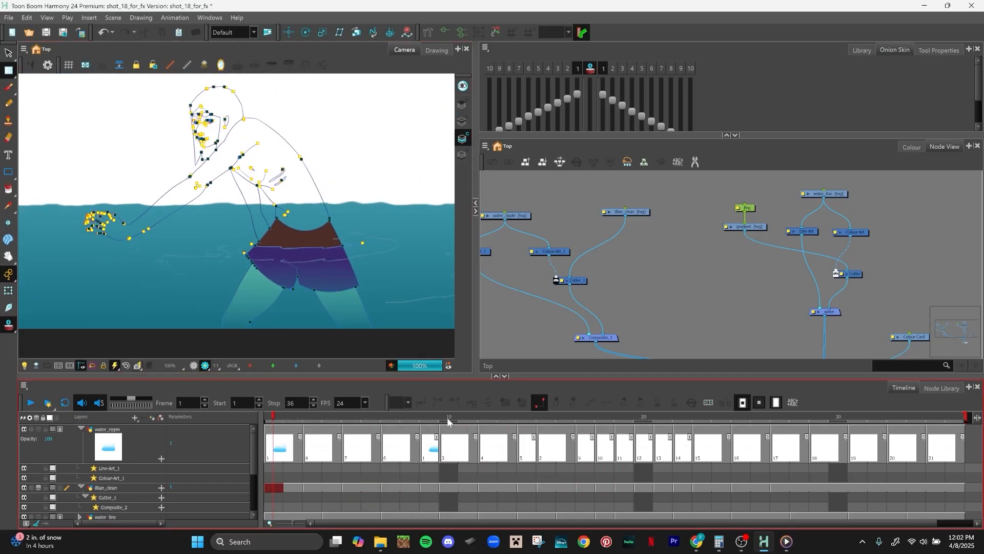
Step: Play the animation to review the ripple effect, and return to frame 1
{"action": "left_click_drag", "start_coordinate": [448, 421], "coordinate": [272, 418]}
{"action": "left_click", "coordinate": [31, 404]}
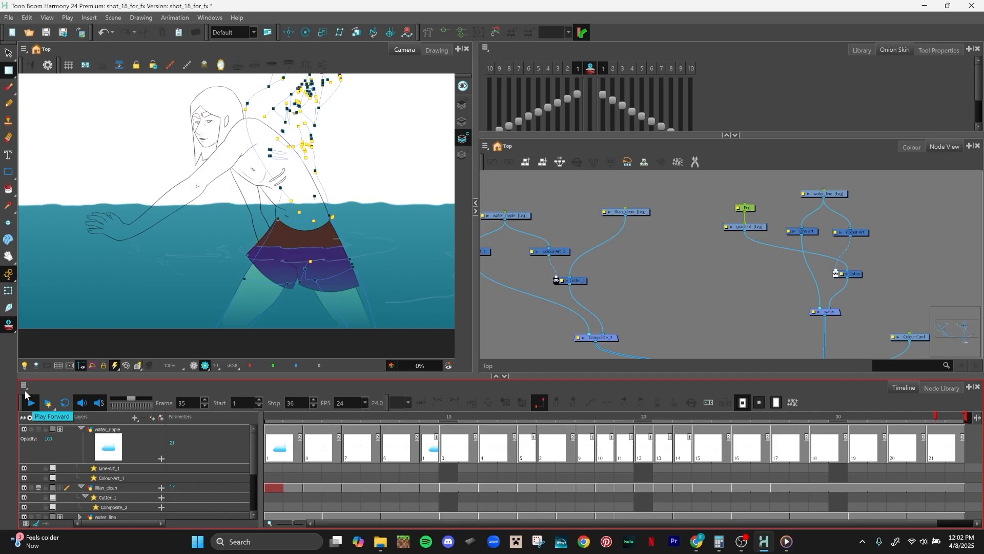
{"action": "mouse_move", "coordinate": [275, 415]}
{"action": "left_mouse_down"}
{"action": "mouse_move", "coordinate": [374, 406]}
{"action": "mouse_move", "coordinate": [384, 416]}
{"action": "mouse_move", "coordinate": [272, 420]}
{"action": "left_mouse_up"}
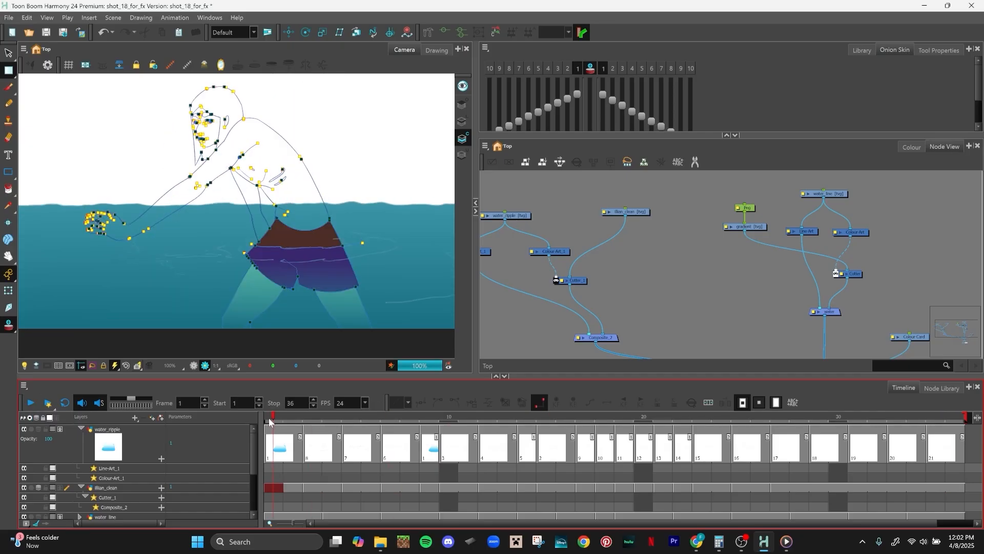
{"action": "left_click", "coordinate": [49, 404]}
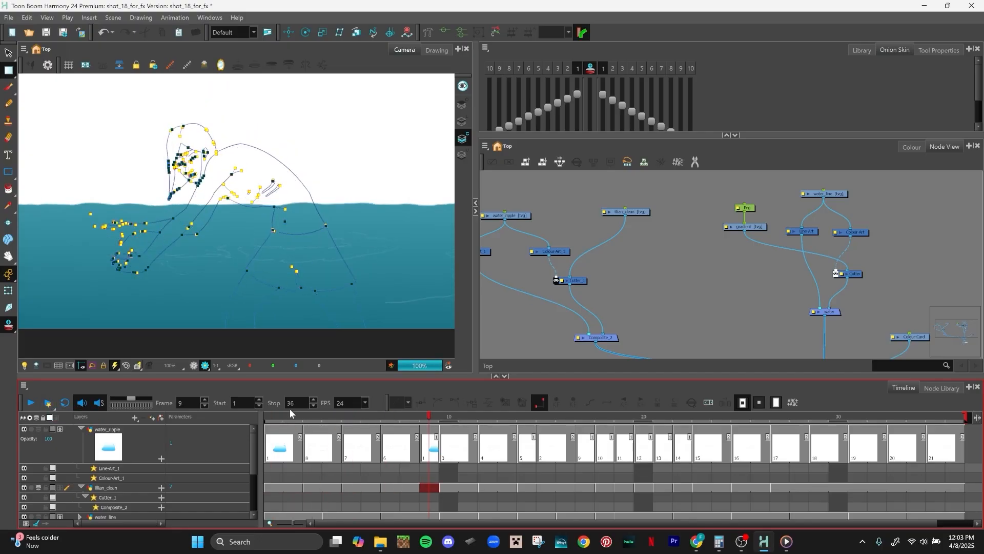
{"action": "left_click", "coordinate": [269, 420]}
Step: Examine where the ripple meets the character's waist on frame 1, both up close and in the full shot
{"action": "scroll", "coordinate": [269, 420], "scroll_direction": "up", "scroll_amount": 2}
{"action": "scroll", "coordinate": [362, 266], "scroll_direction": "up", "scroll_amount": 4}
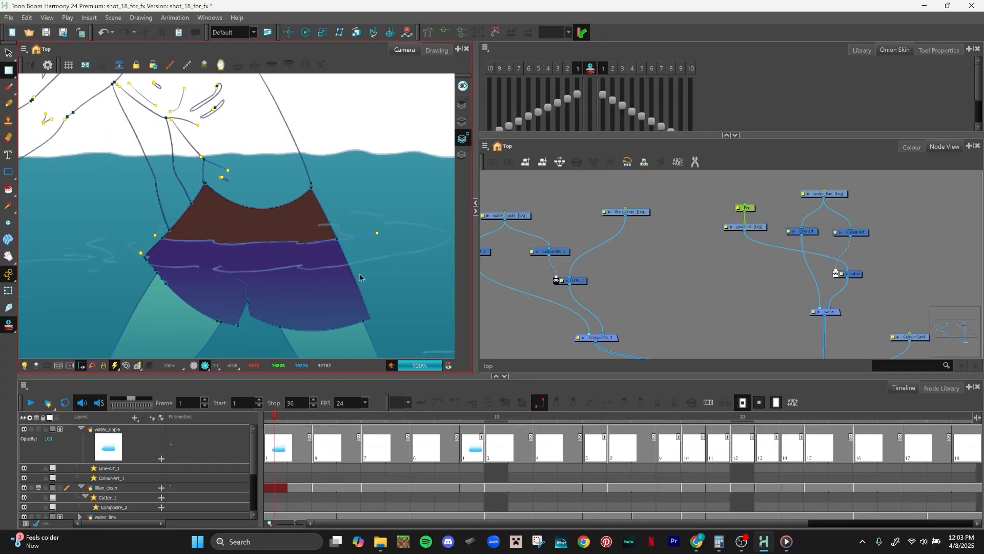
{"action": "scroll", "coordinate": [384, 288], "scroll_direction": "down", "scroll_amount": 6}
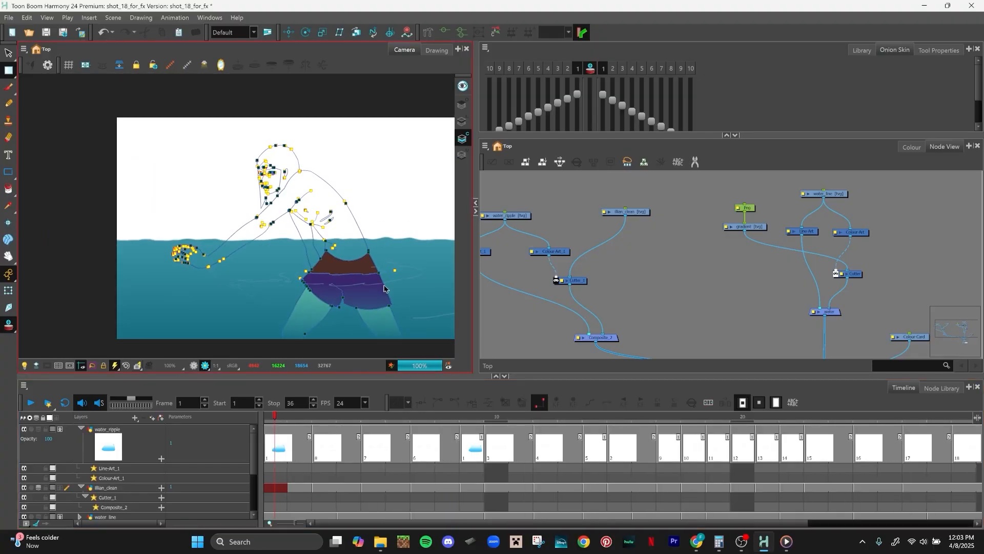
{"action": "scroll", "coordinate": [359, 282], "scroll_direction": "up", "scroll_amount": 3}
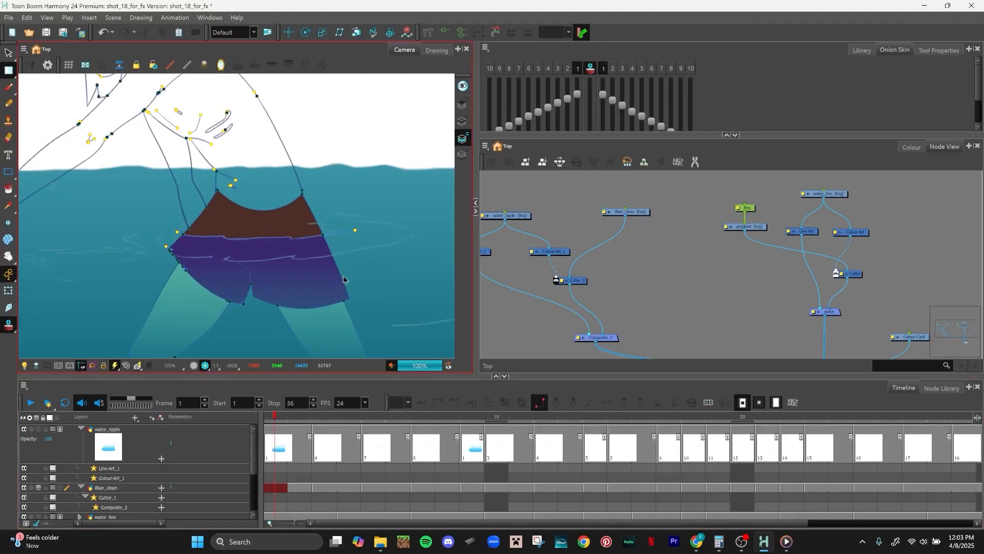
{"action": "left_click_drag", "start_coordinate": [344, 279], "coordinate": [358, 287]}
{"action": "scroll", "coordinate": [359, 297], "scroll_direction": "down", "scroll_amount": 2}
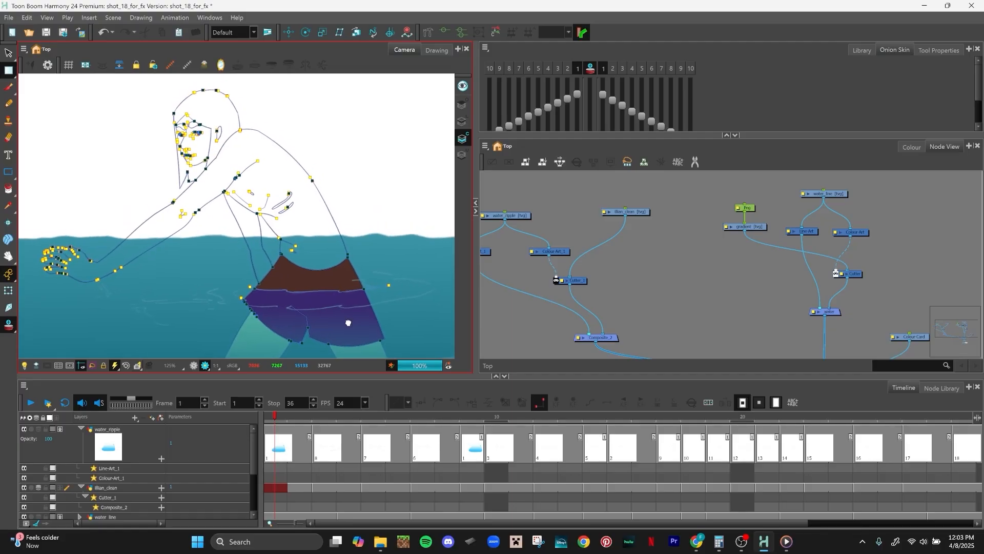
{"action": "left_click_drag", "start_coordinate": [348, 323], "coordinate": [332, 295]}
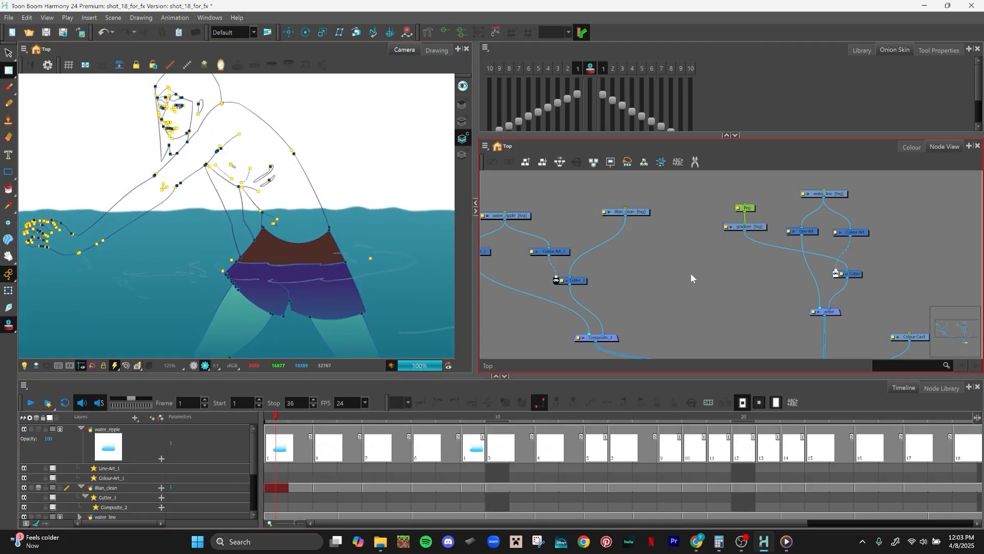
Step: Move the water_ripple, illian_clean, Line-Art_1, Colour-Art_1 and Cutter_1 nodes together closer to Composite_2
{"action": "scroll", "coordinate": [622, 300], "scroll_direction": "down", "scroll_amount": 3}
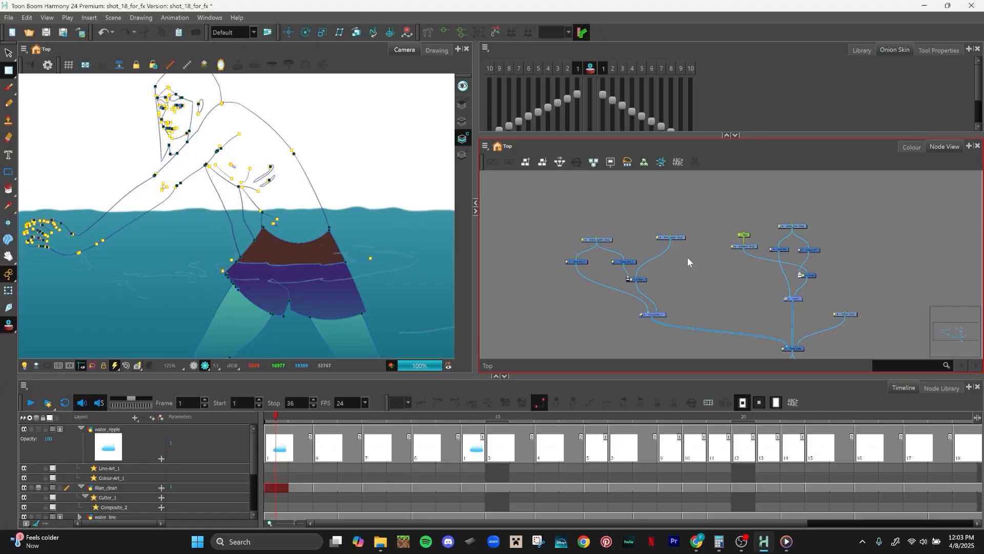
{"action": "left_click_drag", "start_coordinate": [651, 265], "coordinate": [607, 222]}
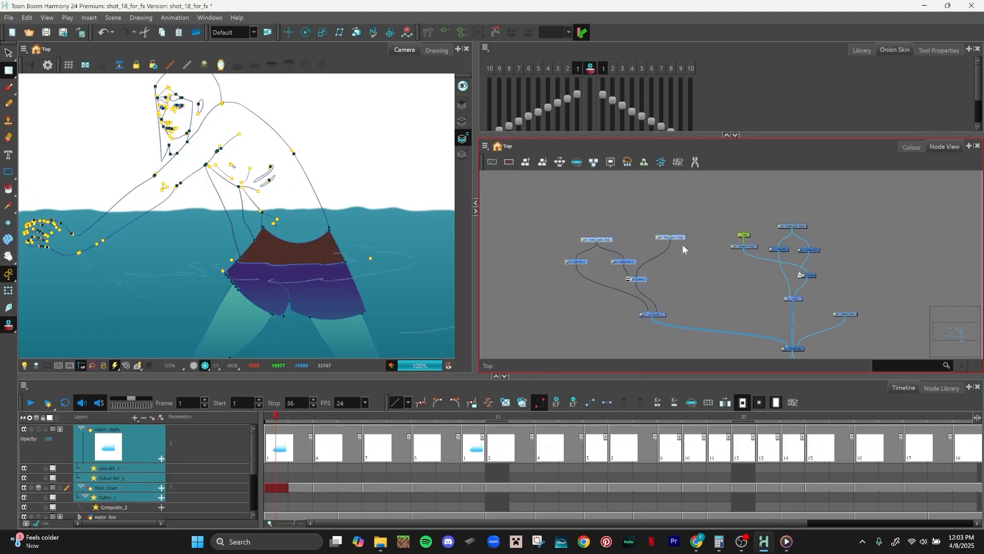
{"action": "left_click_drag", "start_coordinate": [677, 238], "coordinate": [704, 253]}
{"action": "left_click", "coordinate": [713, 271]}
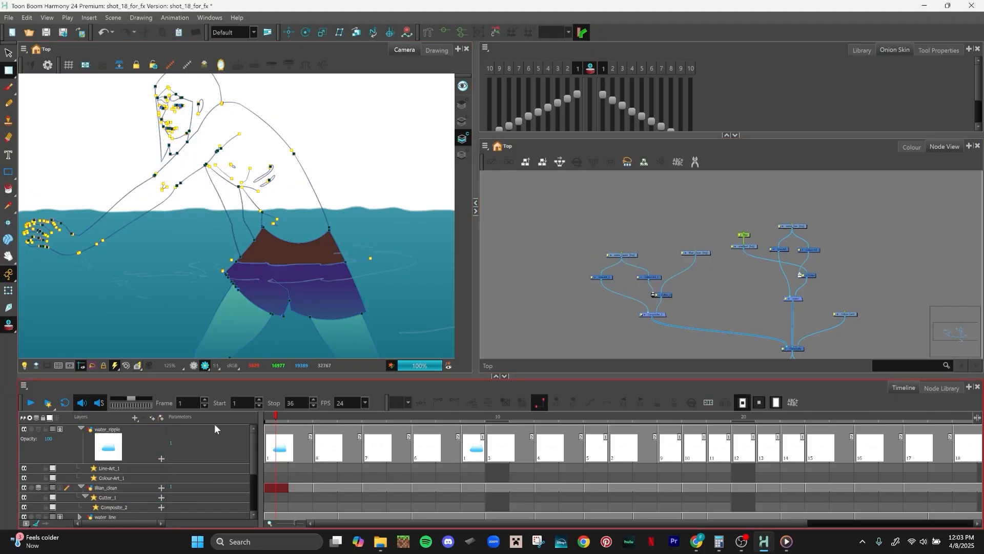
{"action": "left_click", "coordinate": [135, 416]}
{"action": "left_click", "coordinate": [161, 464]}
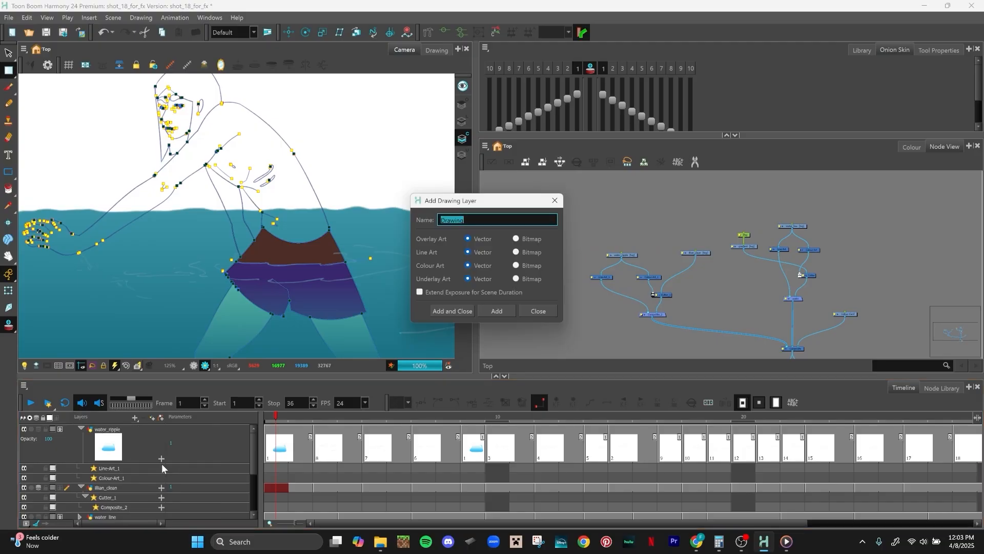
{"action": "left_click", "coordinate": [554, 201]}
Step: Collapse the water_ripple and illian_clean layers in the timeline and select the water_ripple layer
{"action": "left_click", "coordinate": [81, 429]}
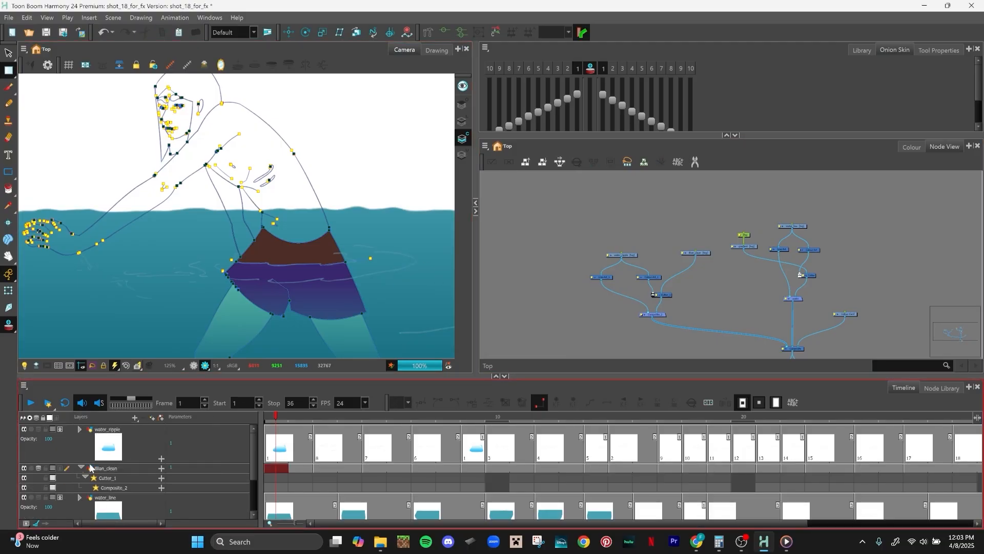
{"action": "left_click", "coordinate": [80, 429]}
{"action": "left_click", "coordinate": [80, 429]}
{"action": "left_click", "coordinate": [79, 428]}
{"action": "left_click", "coordinate": [79, 429]}
{"action": "left_click", "coordinate": [81, 467]}
{"action": "left_click_drag", "start_coordinate": [251, 459], "coordinate": [257, 411]}
{"action": "left_click", "coordinate": [85, 472]}
{"action": "left_click", "coordinate": [80, 473]}
{"action": "left_click", "coordinate": [143, 439]}
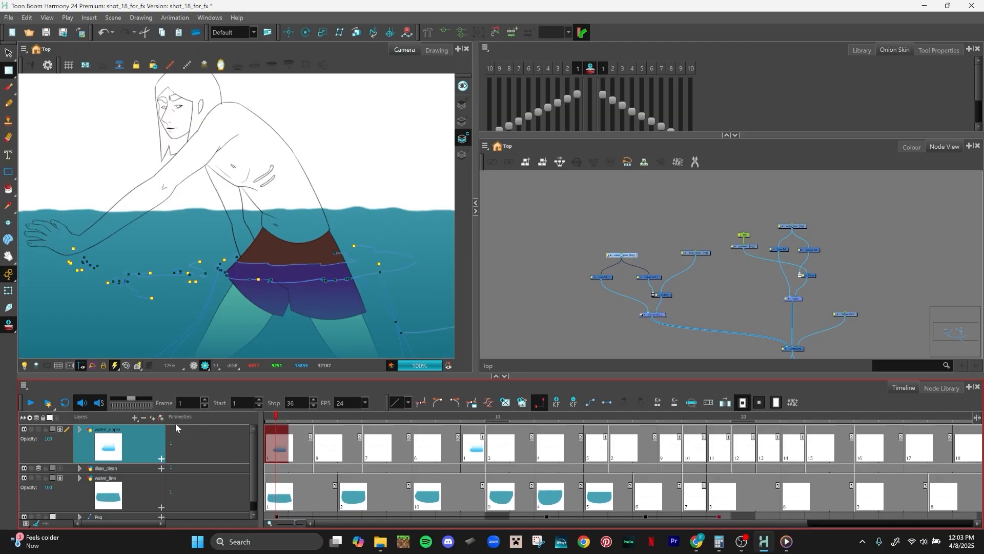
Step: Add a vector drawing layer named water_top above the water_ripple layer
{"action": "left_click", "coordinate": [134, 417]}
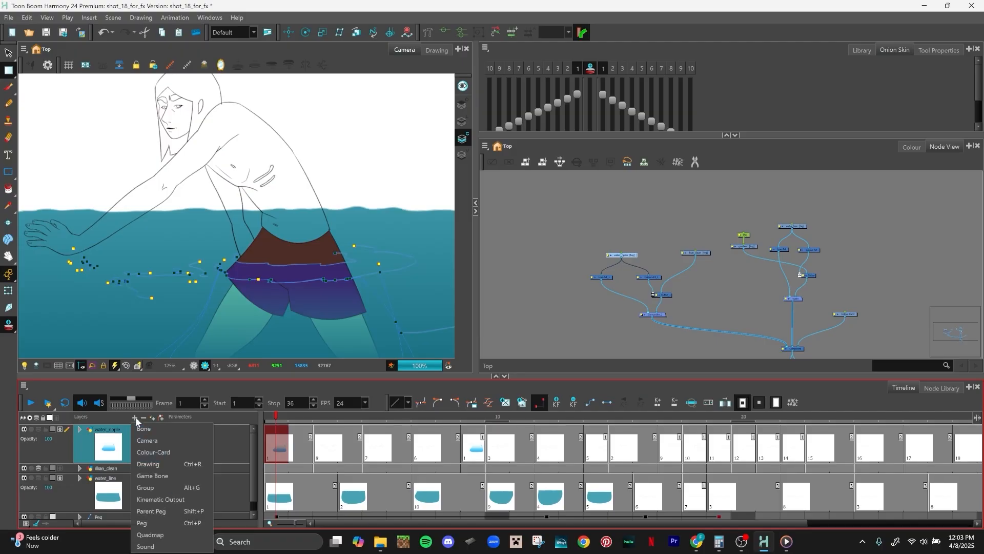
{"action": "left_click", "coordinate": [148, 464]}
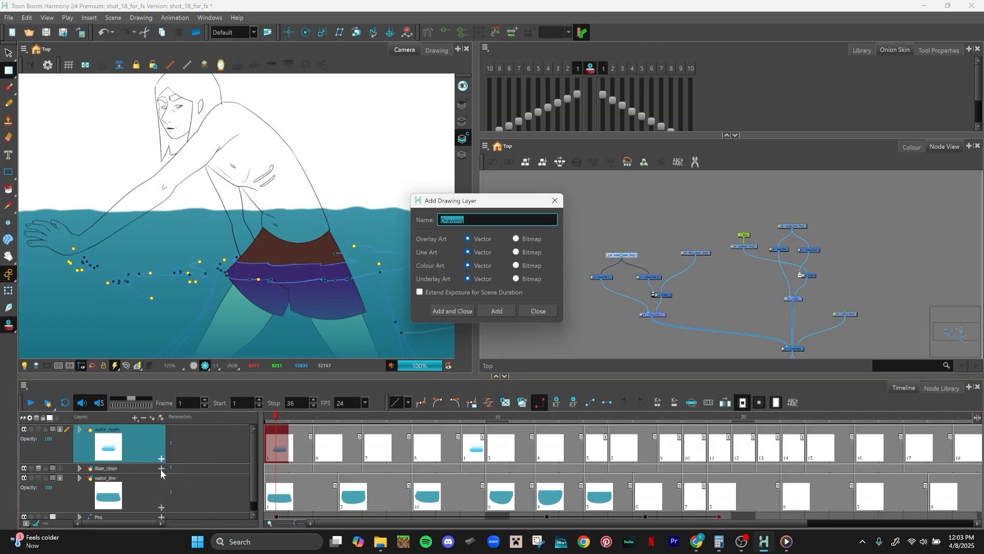
{"action": "type", "text": "wa"}
{"action": "left_click", "coordinate": [452, 312]}
{"action": "scroll", "coordinate": [374, 303], "scroll_direction": "down", "scroll_amount": 2}
{"action": "left_click_drag", "start_coordinate": [437, 282], "coordinate": [396, 305]}
{"action": "scroll", "coordinate": [395, 305], "scroll_direction": "up", "scroll_amount": 2}
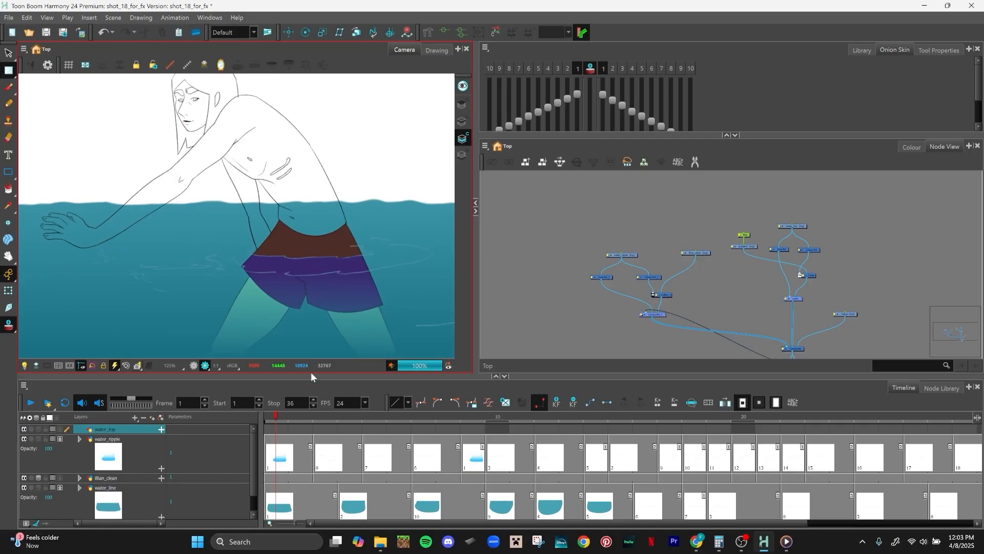
Step: Show the Pencil tool's properties in an enlarged area, with frame 18 displayed in the camera without render preview
{"action": "left_click", "coordinate": [8, 103]}
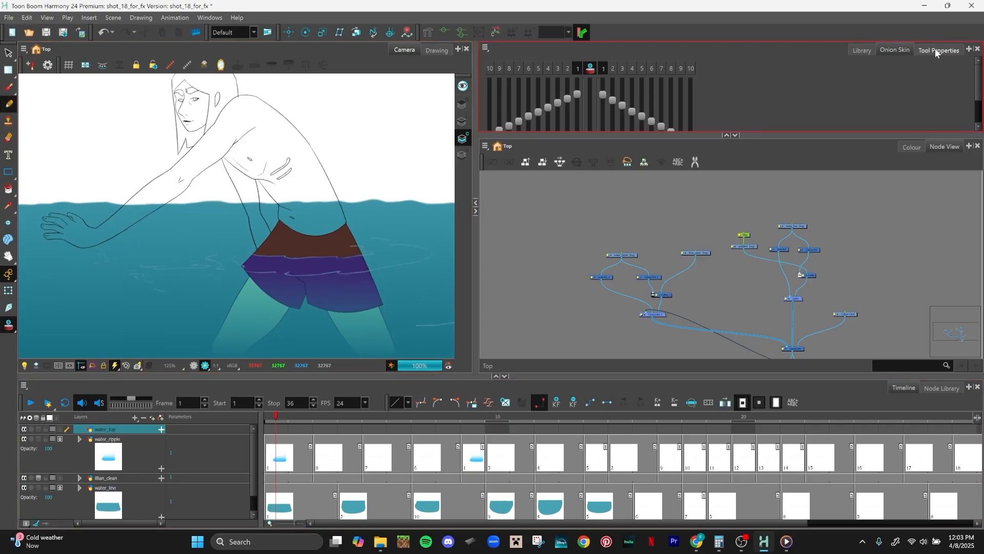
{"action": "mouse_move", "coordinate": [278, 416]}
{"action": "left_mouse_down"}
{"action": "mouse_move", "coordinate": [742, 406]}
{"action": "mouse_move", "coordinate": [620, 400]}
{"action": "mouse_move", "coordinate": [623, 415]}
{"action": "mouse_move", "coordinate": [781, 398]}
{"action": "mouse_move", "coordinate": [644, 410]}
{"action": "mouse_move", "coordinate": [707, 405]}
{"action": "mouse_move", "coordinate": [690, 414]}
{"action": "left_mouse_up"}
{"action": "left_click", "coordinate": [193, 365]}
{"action": "scroll", "coordinate": [368, 276], "scroll_direction": "down", "scroll_amount": 1}
{"action": "scroll", "coordinate": [368, 276], "scroll_direction": "down", "scroll_amount": 1}
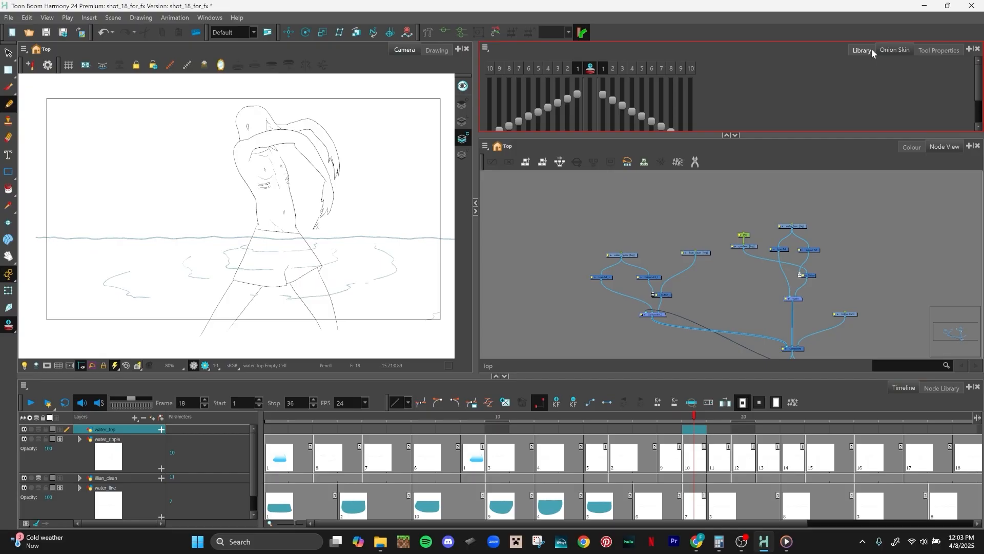
{"action": "left_click", "coordinate": [940, 49]}
{"action": "left_click_drag", "start_coordinate": [778, 135], "coordinate": [778, 223]}
{"action": "scroll", "coordinate": [197, 284], "scroll_direction": "up", "scroll_amount": 1}
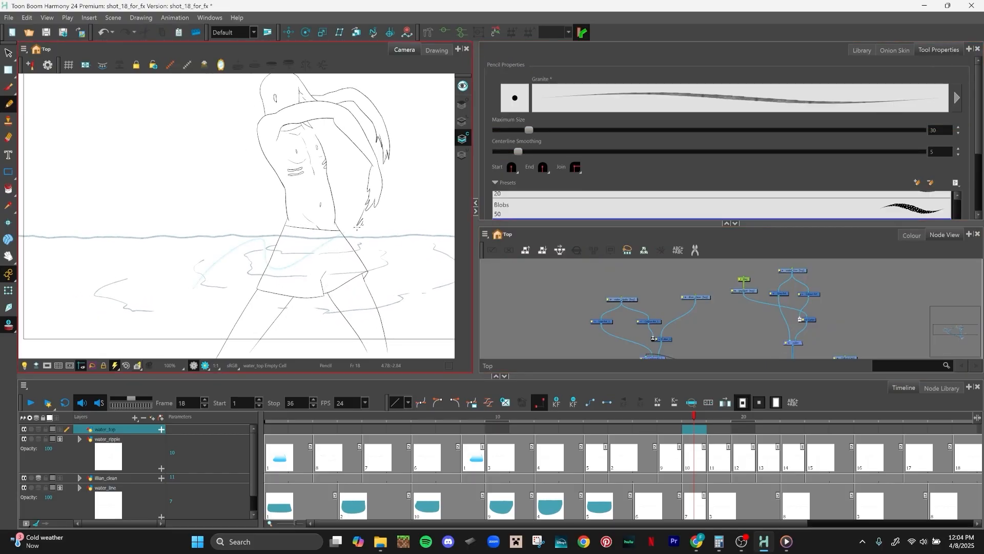
{"action": "left_click", "coordinate": [462, 124]}
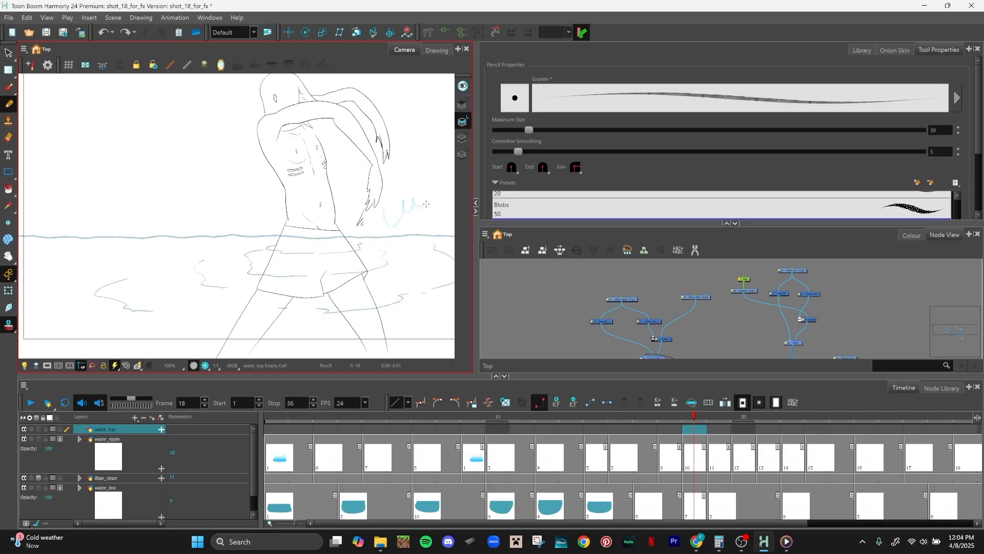
{"action": "left_click_drag", "start_coordinate": [426, 204], "coordinate": [428, 151]}
{"action": "key", "text": "ctrl+z"}
Step: On frame 17 of water_top, draw a curved splash outline around the character's hips and hand, and fill it with gradient2
{"action": "left_click", "coordinate": [467, 428]}
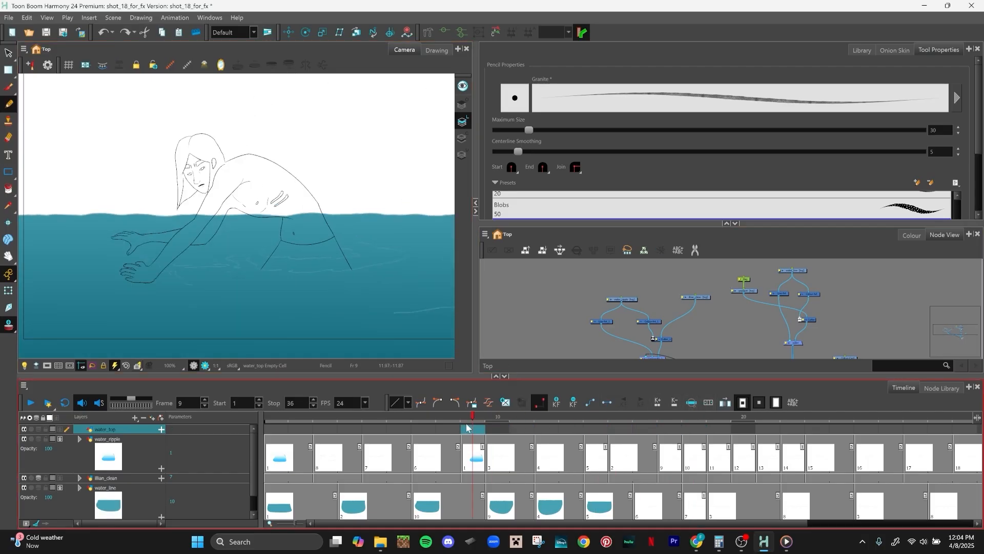
{"action": "left_click_drag", "start_coordinate": [467, 428], "coordinate": [671, 394]}
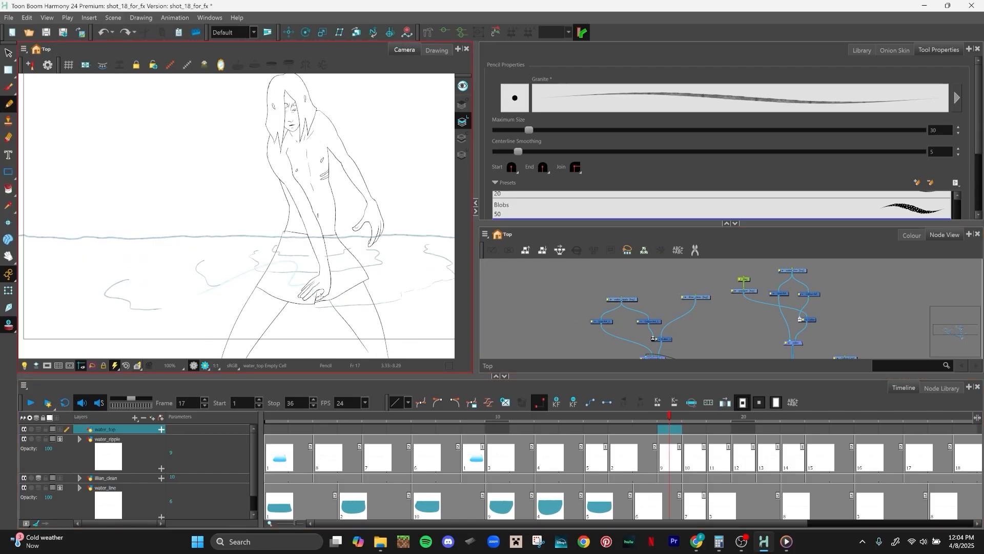
{"action": "mouse_move", "coordinate": [338, 335]}
{"action": "left_mouse_down"}
{"action": "mouse_move", "coordinate": [230, 329]}
{"action": "mouse_move", "coordinate": [198, 240]}
{"action": "left_mouse_up"}
{"action": "key", "text": "2"}
{"action": "key", "text": "2"}
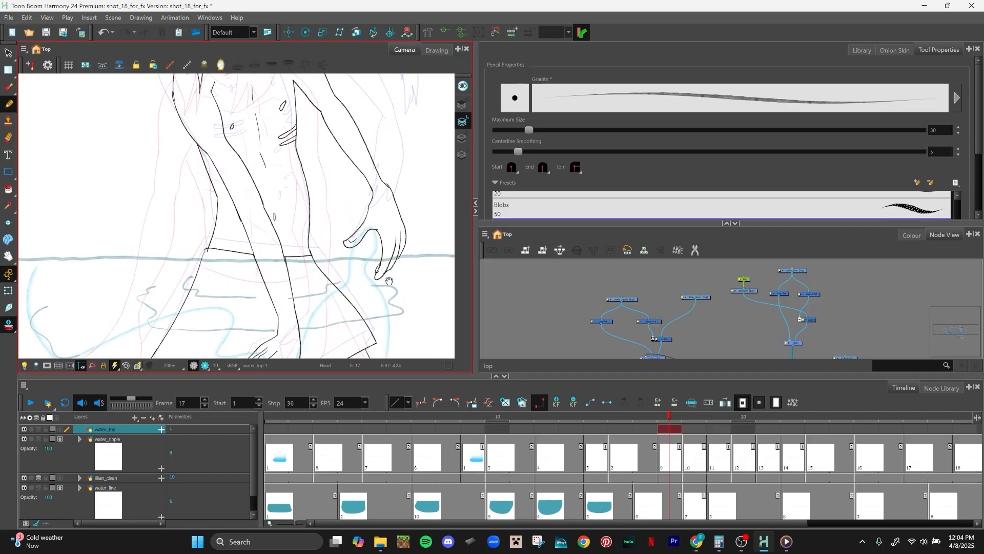
{"action": "key", "text": "1"}
{"action": "key", "text": "1"}
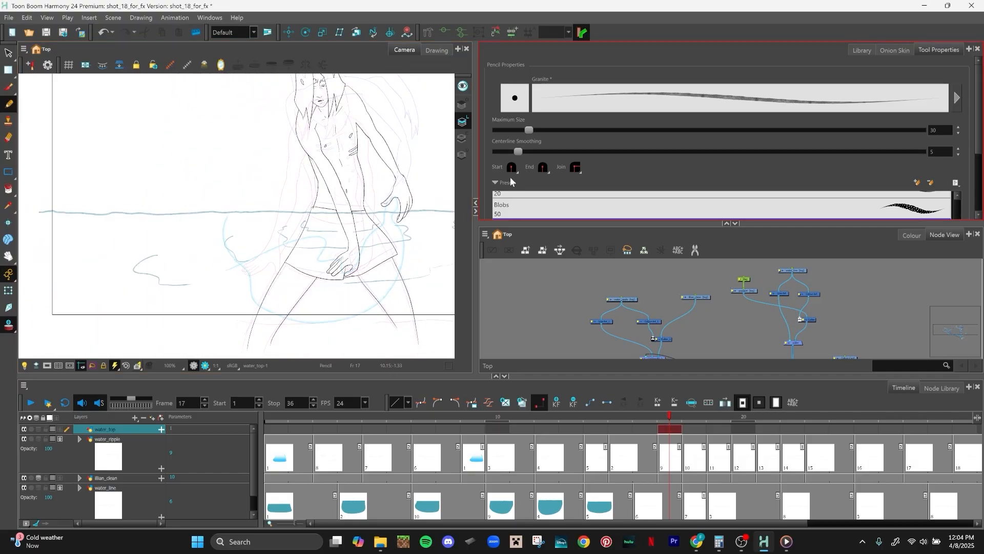
{"action": "left_click", "coordinate": [8, 189]}
{"action": "left_click", "coordinate": [382, 306]}
{"action": "scroll", "coordinate": [383, 307], "scroll_direction": "up", "scroll_amount": 4}
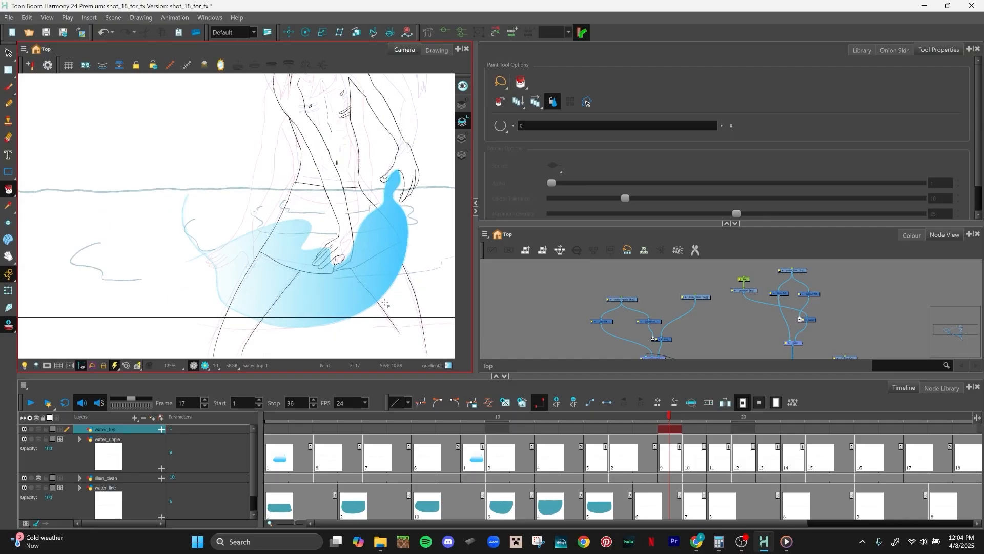
Step: Examine the filled splash around the character's hand and hips on frame 17, both up close and in the full shot
{"action": "scroll", "coordinate": [385, 327], "scroll_direction": "down", "scroll_amount": 4}
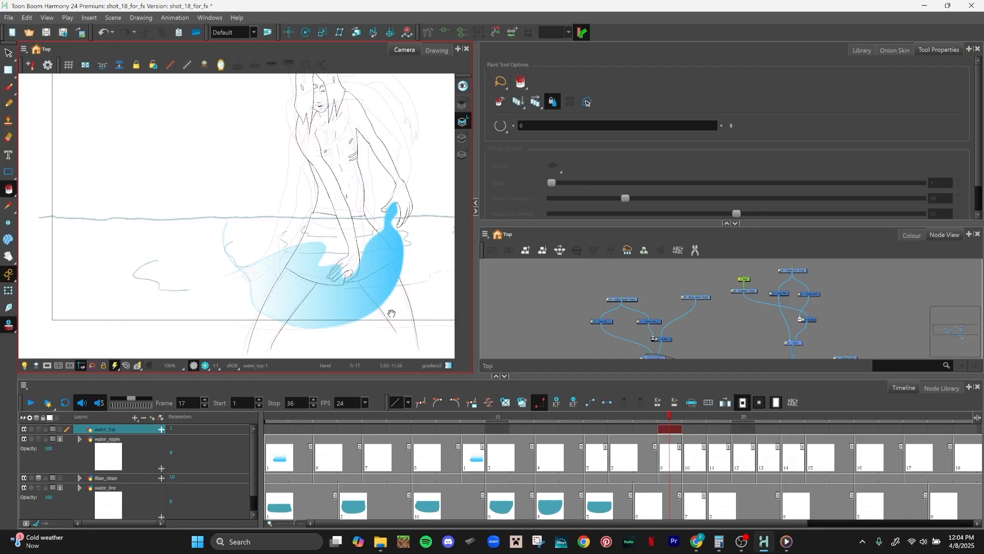
{"action": "left_click_drag", "start_coordinate": [392, 314], "coordinate": [352, 292]}
{"action": "left_click_drag", "start_coordinate": [605, 418], "coordinate": [665, 394]}
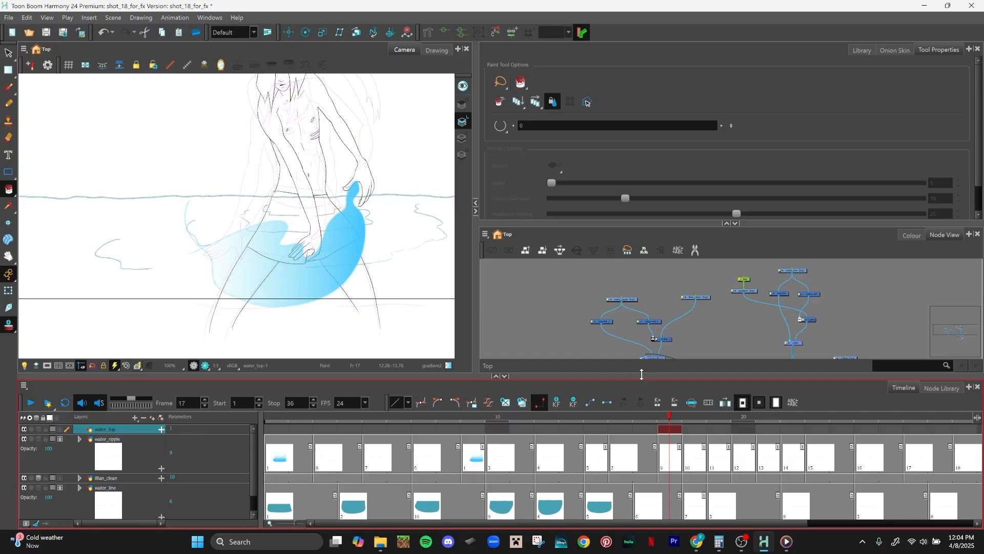
{"action": "key", "text": "2"}
{"action": "key", "text": "2"}
{"action": "key", "text": "2"}
{"action": "key", "text": "2"}
{"action": "key", "text": "2"}
{"action": "left_click_drag", "start_coordinate": [355, 264], "coordinate": [380, 360]}
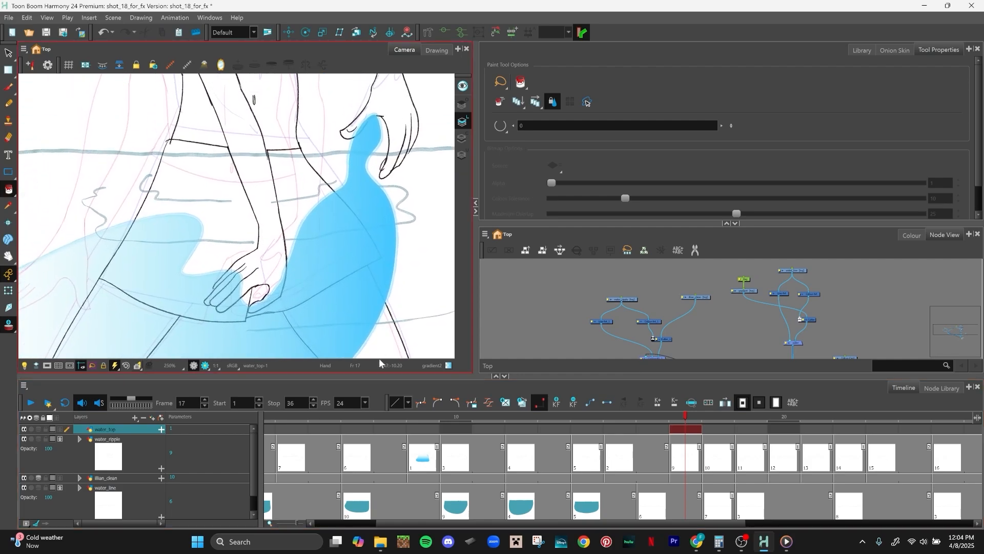
{"action": "left_click_drag", "start_coordinate": [377, 121], "coordinate": [341, 265]}
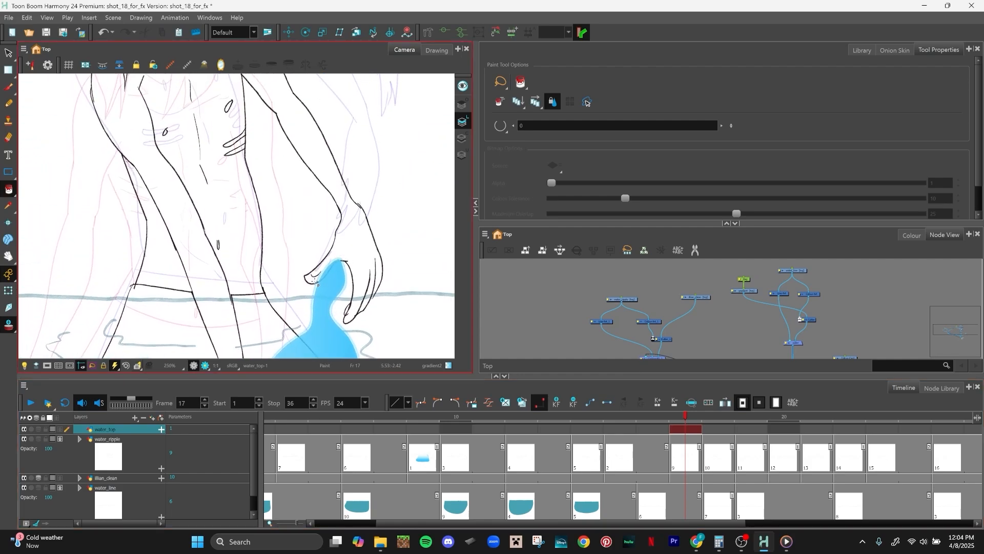
{"action": "key", "text": "1"}
{"action": "key", "text": "1"}
{"action": "key", "text": "1"}
{"action": "key", "text": "1"}
{"action": "key", "text": "1"}
{"action": "left_click_drag", "start_coordinate": [329, 309], "coordinate": [353, 234]}
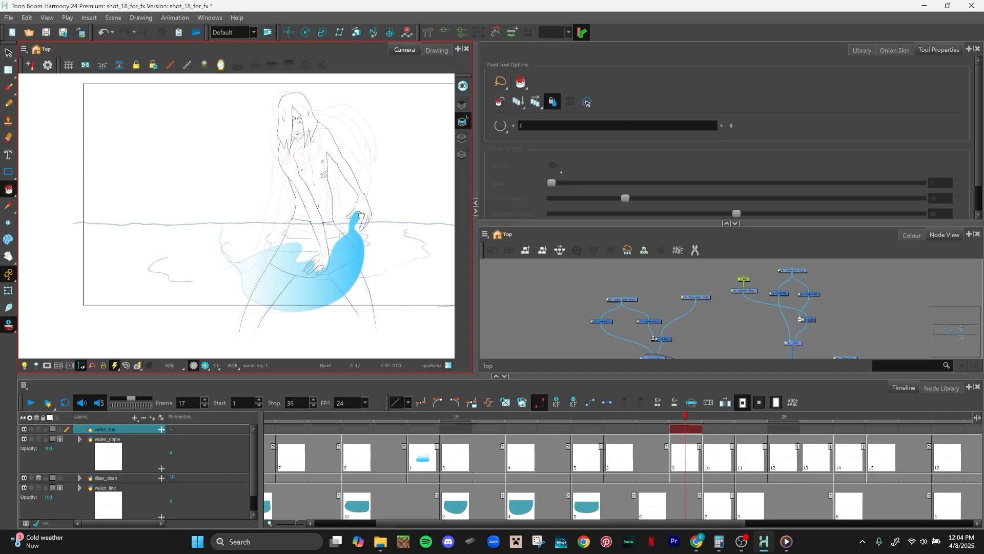
{"action": "key", "text": "2"}
{"action": "key", "text": "2"}
{"action": "key", "text": "2"}
{"action": "mouse_move", "coordinate": [330, 299]}
{"action": "left_mouse_down"}
{"action": "mouse_move", "coordinate": [324, 281]}
{"action": "mouse_move", "coordinate": [335, 260]}
{"action": "left_mouse_up"}
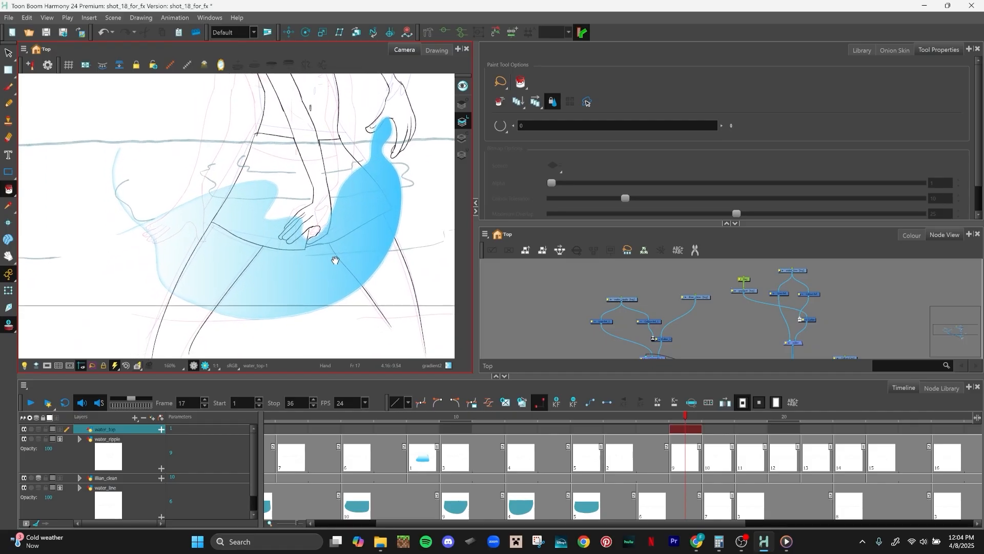
{"action": "key", "text": "1"}
{"action": "key", "text": "1"}
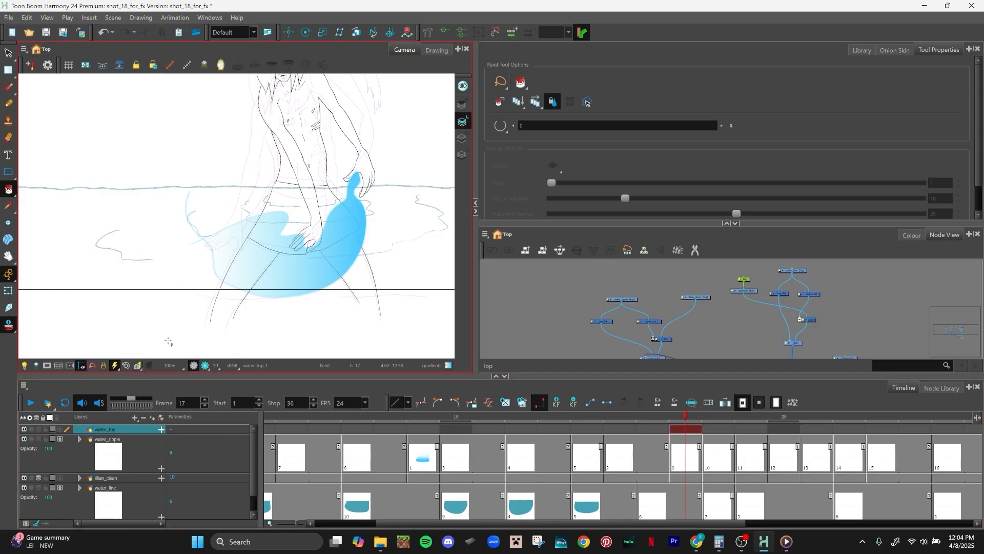
{"action": "scroll", "coordinate": [316, 270], "scroll_direction": "down", "scroll_amount": 1}
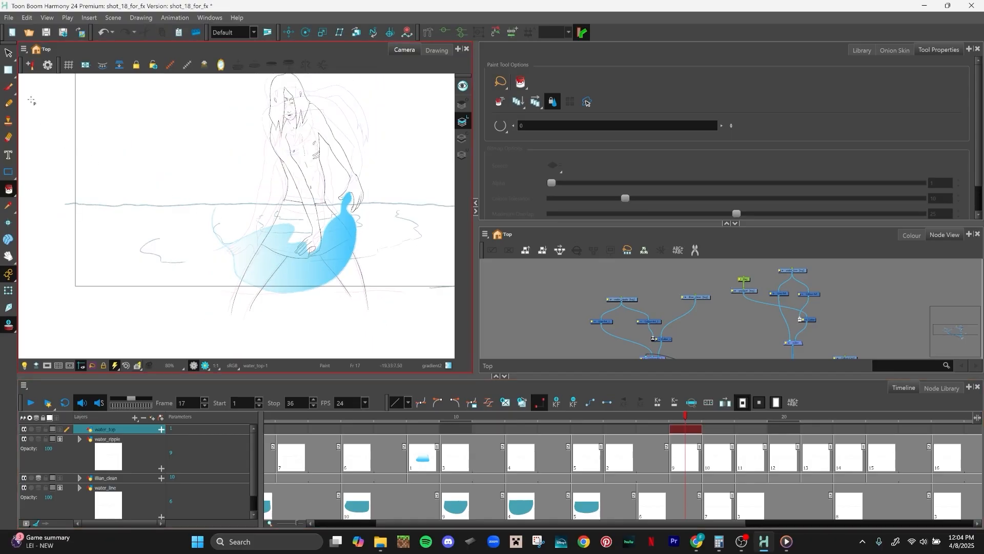
Step: Make Colour Art active, delete the splash drawing from frame 17 of water_top, and return to the Pencil tool
{"action": "left_click", "coordinate": [8, 53]}
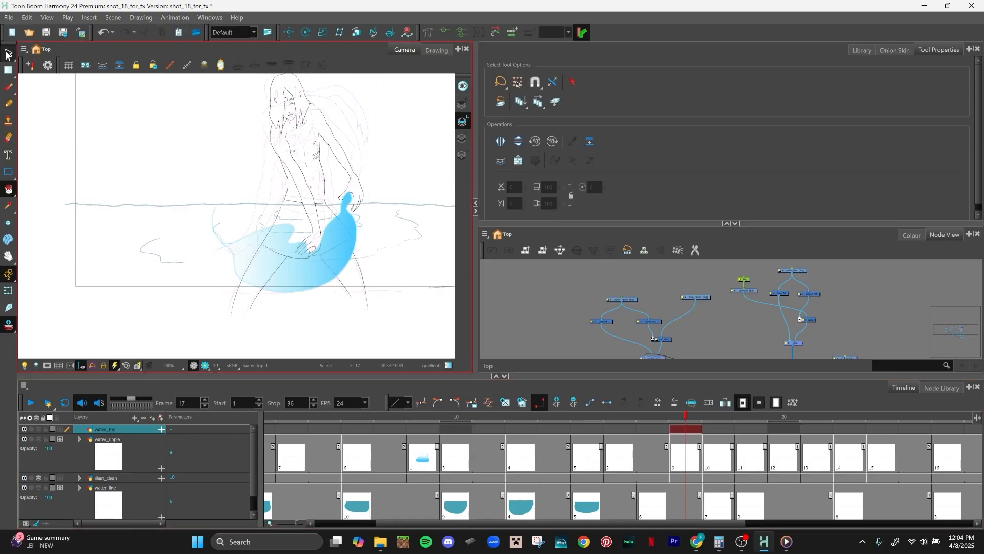
{"action": "left_click", "coordinate": [44, 76]}
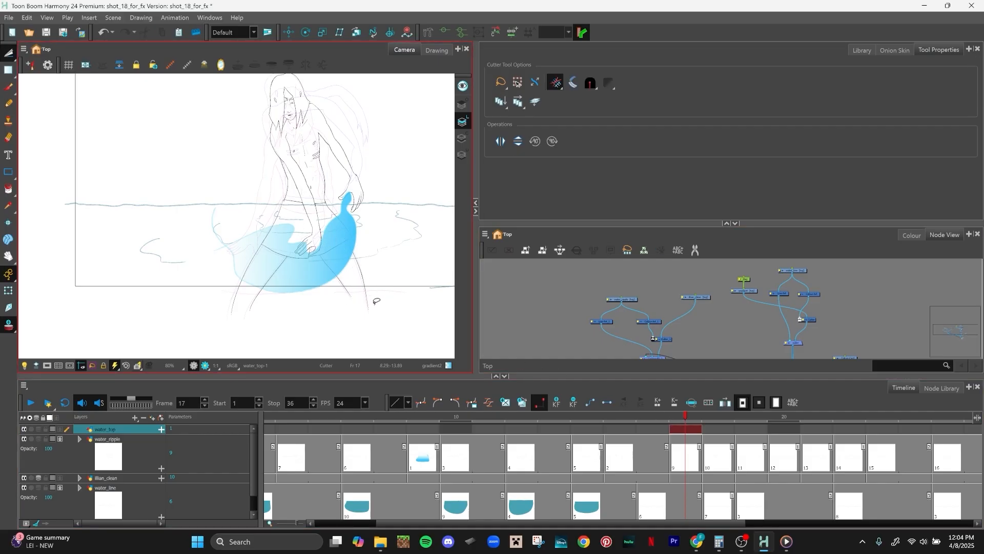
{"action": "left_click", "coordinate": [462, 139]}
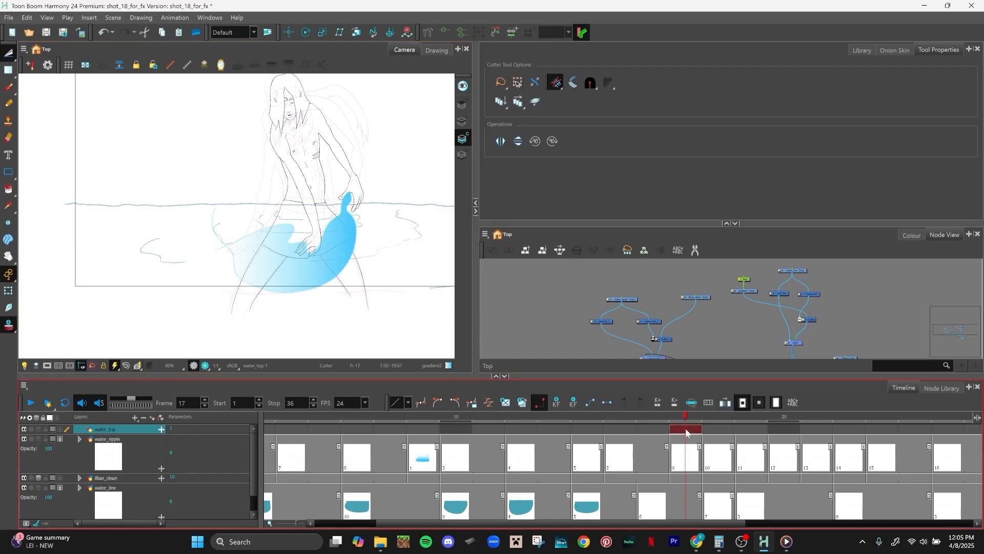
{"action": "key", "text": "Delete"}
{"action": "key", "text": "alt+/"}
{"action": "scroll", "coordinate": [351, 210], "scroll_direction": "down", "scroll_amount": 2}
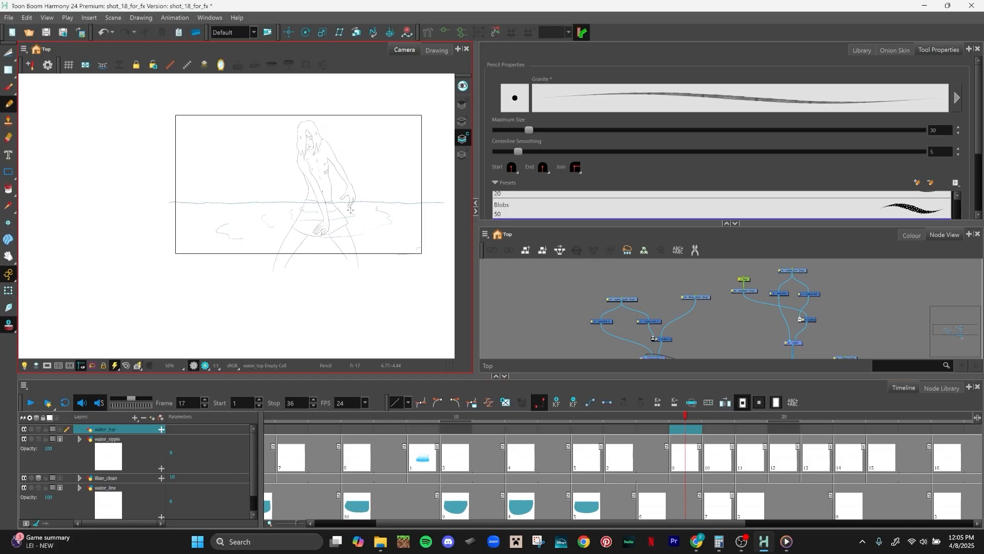
{"action": "scroll", "coordinate": [350, 210], "scroll_direction": "up", "scroll_amount": 2}
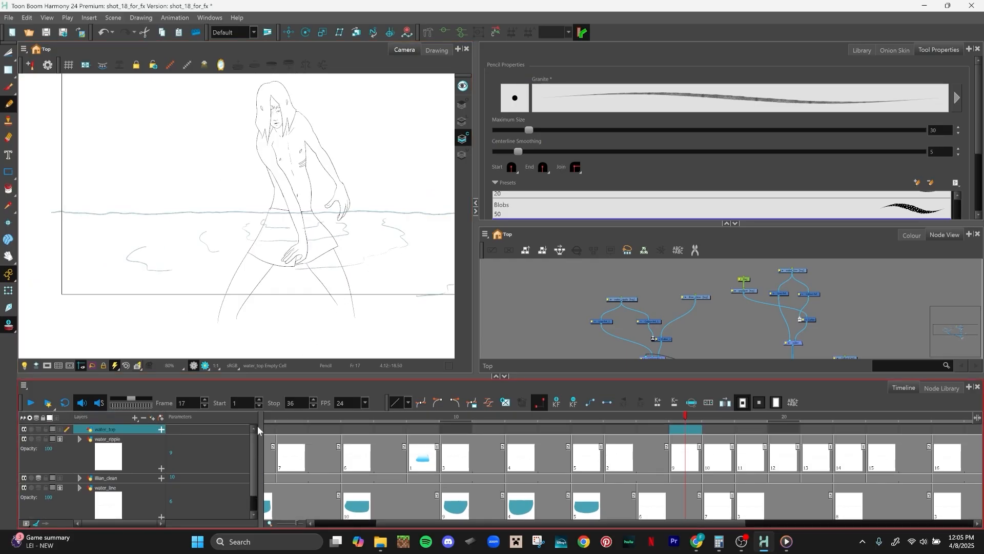
Step: Return to frame 1 and add a vector drawing layer named sketch above water_top
{"action": "left_click", "coordinate": [270, 428]}
{"action": "left_click", "coordinate": [144, 430]}
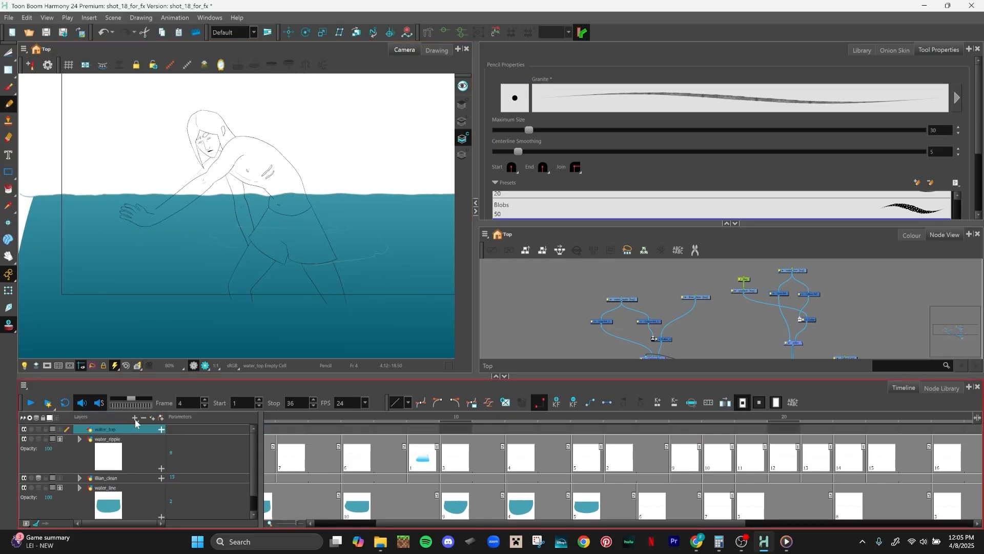
{"action": "left_click", "coordinate": [271, 429]}
{"action": "left_click_drag", "start_coordinate": [418, 525], "coordinate": [351, 525]}
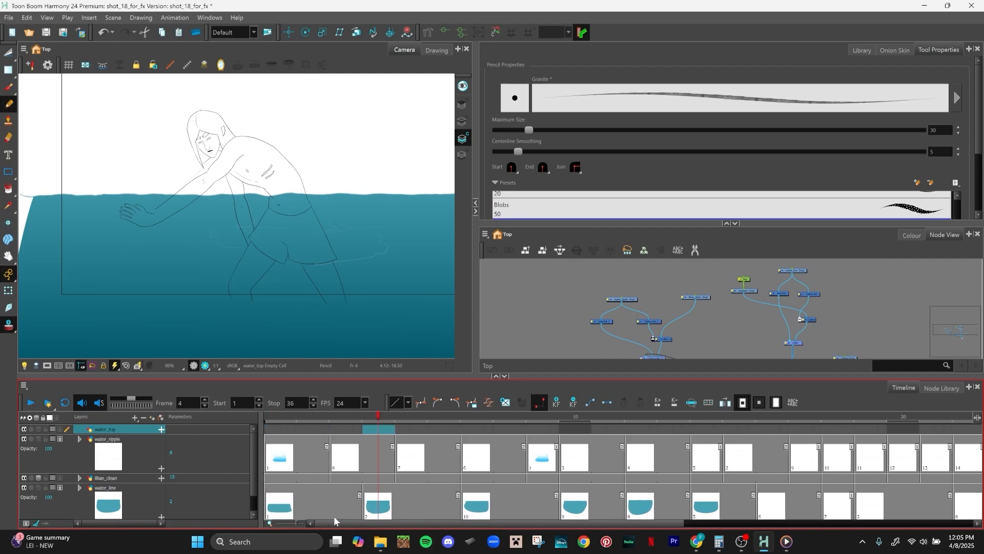
{"action": "left_click", "coordinate": [281, 429]}
{"action": "left_click", "coordinate": [137, 417]}
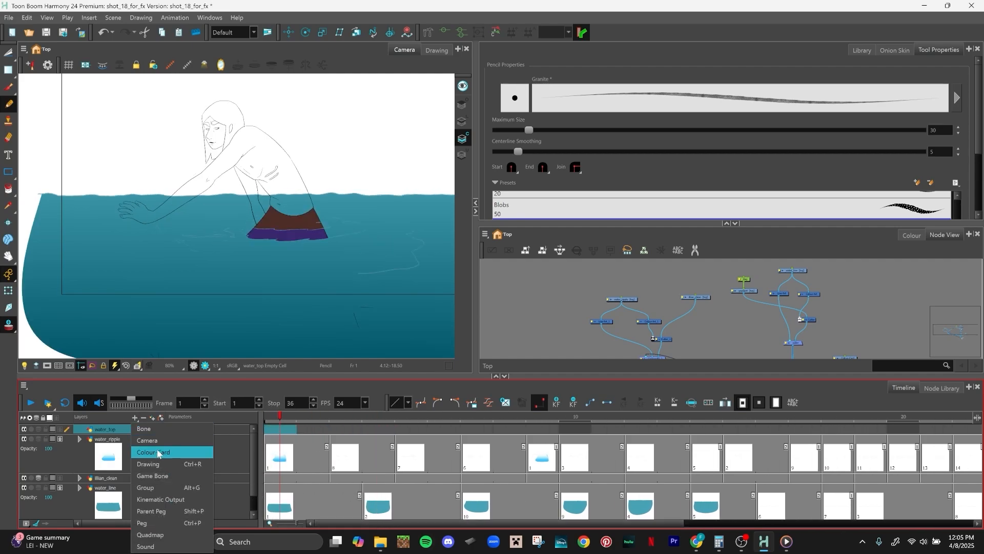
{"action": "left_click", "coordinate": [159, 464]}
{"action": "type", "text": "ske"}
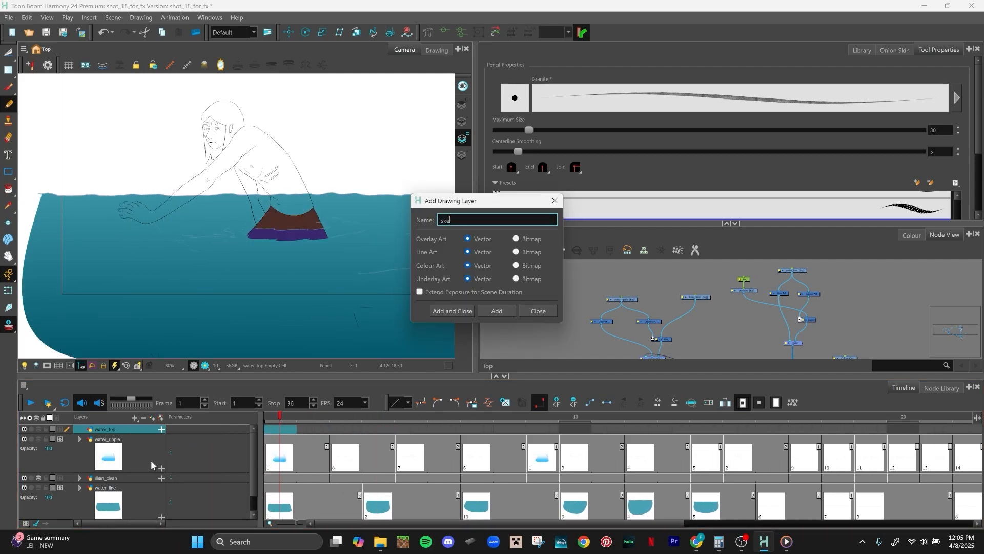
{"action": "type", "text": "tch"}
{"action": "left_click", "coordinate": [452, 311]}
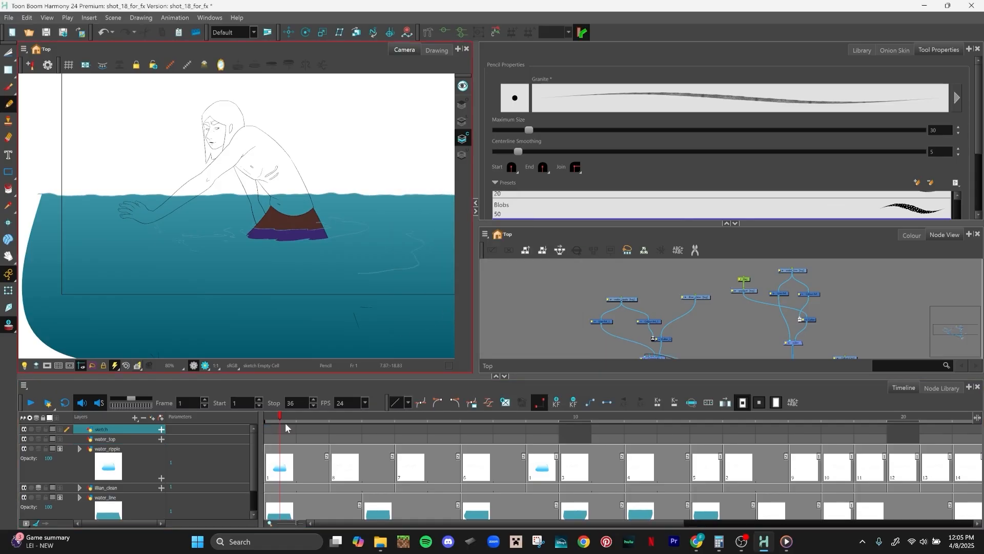
Step: With water_top selected, add a new colour swatch named color below gradient2 in the palette
{"action": "left_click_drag", "start_coordinate": [848, 223], "coordinate": [848, 250]}
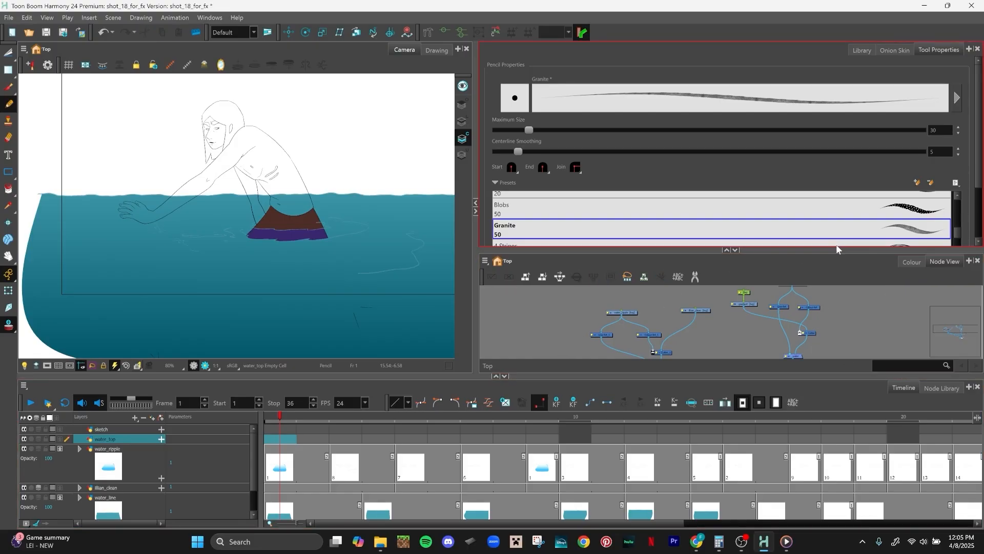
{"action": "left_click", "coordinate": [912, 262]}
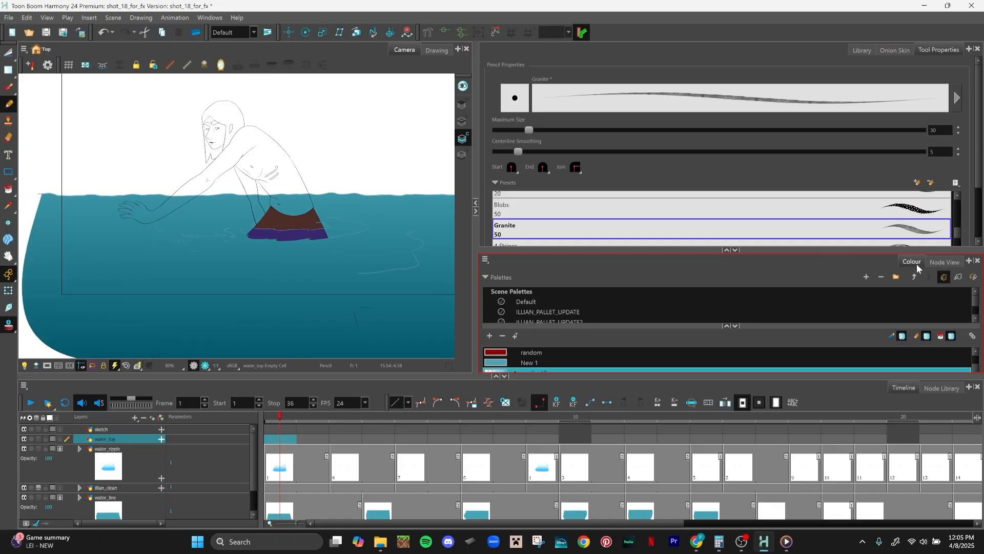
{"action": "left_click_drag", "start_coordinate": [852, 250], "coordinate": [841, 201]}
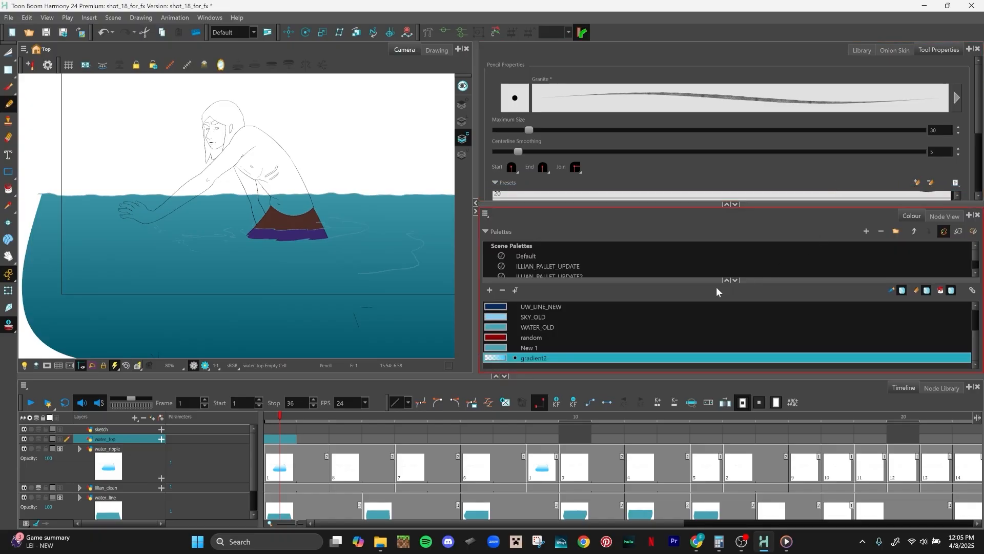
{"action": "left_click", "coordinate": [489, 290]}
{"action": "double_click", "coordinate": [534, 358]}
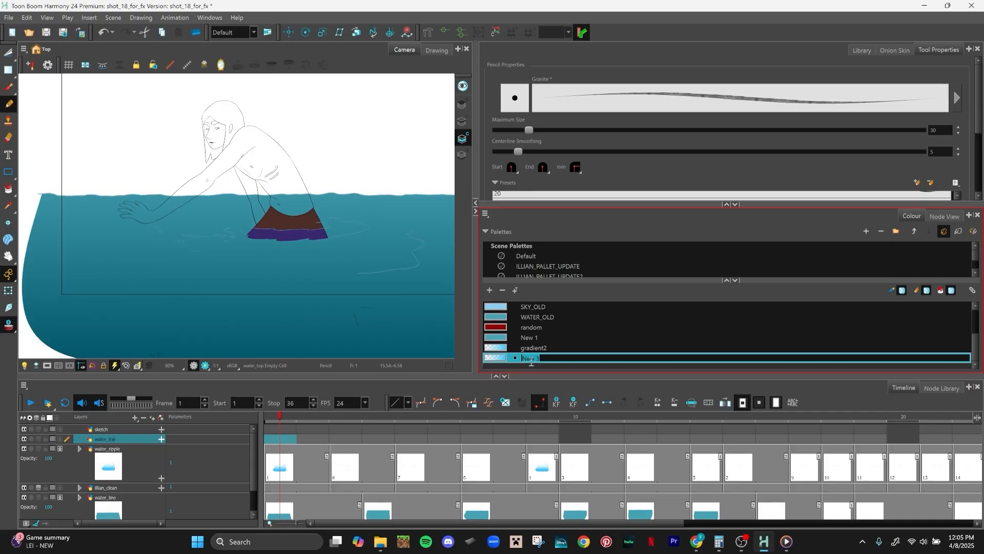
{"action": "type", "text": "color"}
{"action": "key", "text": "Return"}
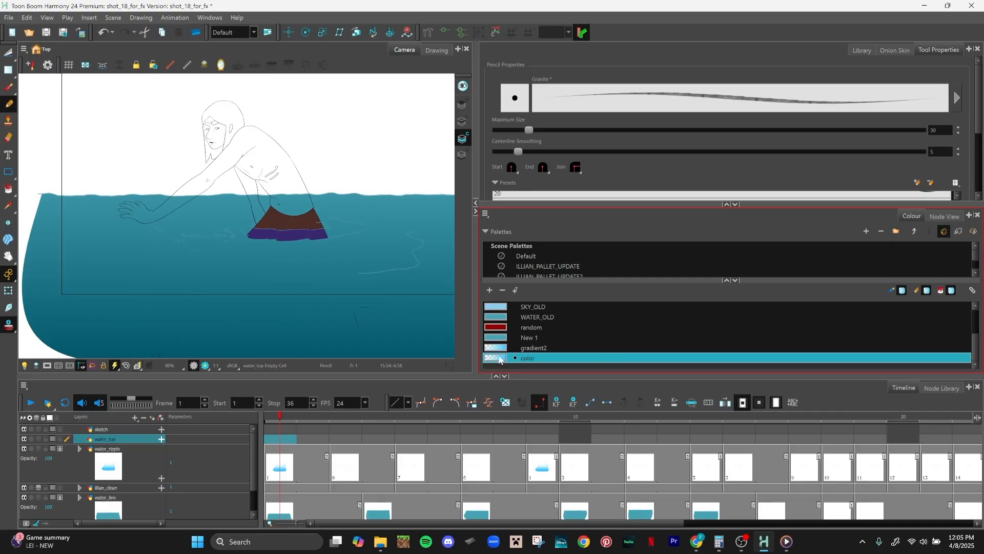
Step: Change the color swatch from a gradient to a solid light blue with alpha 255, taken from the gradient's blue stop
{"action": "double_click", "coordinate": [497, 358]}
{"action": "left_click_drag", "start_coordinate": [723, 87], "coordinate": [618, 79]}
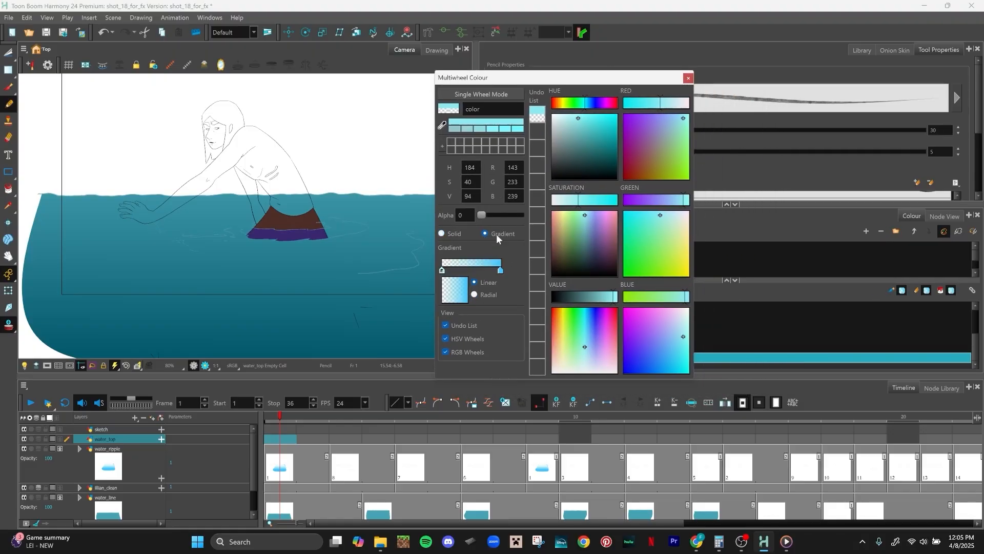
{"action": "left_click_drag", "start_coordinate": [482, 215], "coordinate": [526, 210]}
{"action": "left_click", "coordinate": [512, 213]}
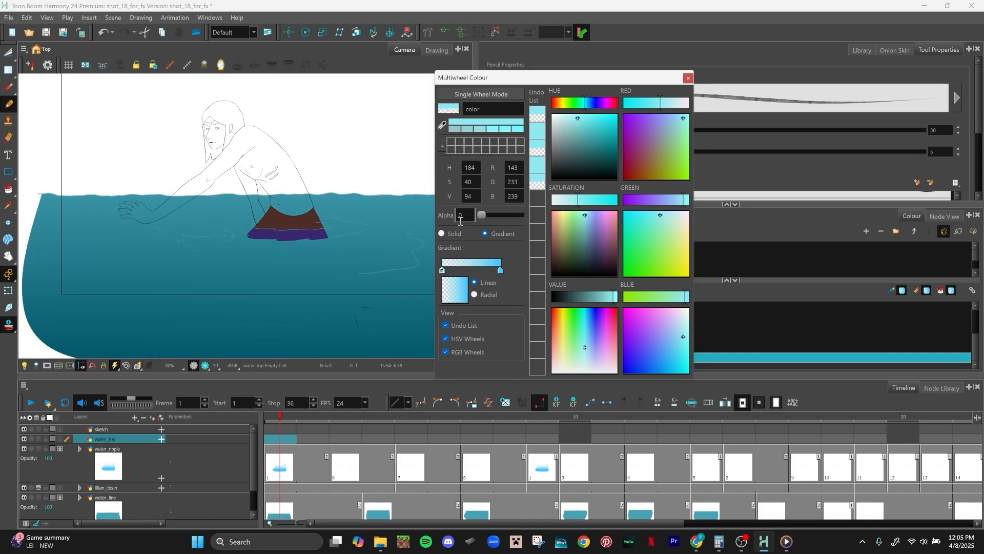
{"action": "left_click", "coordinate": [501, 271]}
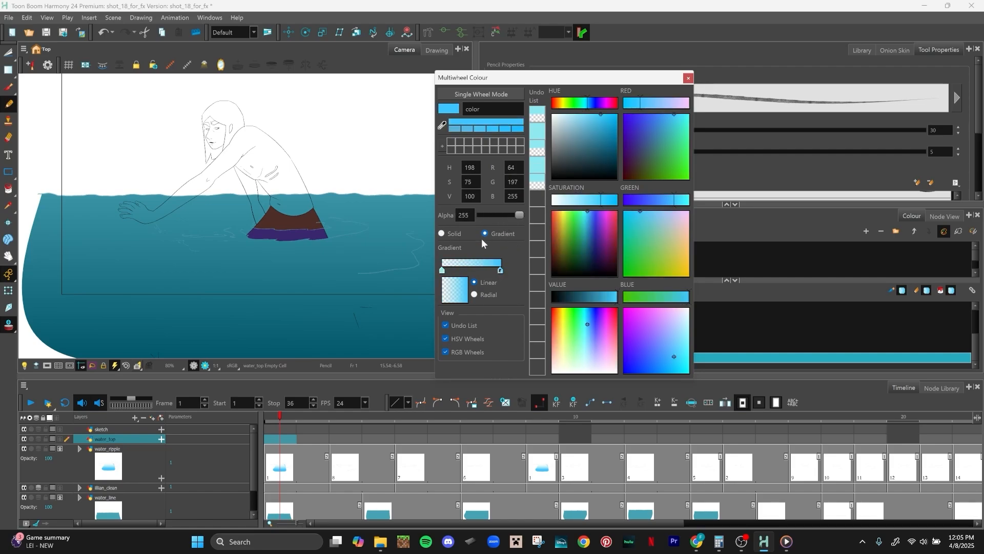
{"action": "left_click", "coordinate": [442, 270]}
{"action": "left_click", "coordinate": [495, 271]}
{"action": "left_click_drag", "start_coordinate": [442, 270], "coordinate": [160, 532]}
{"action": "left_click", "coordinate": [482, 270]}
{"action": "left_click_drag", "start_coordinate": [495, 270], "coordinate": [366, 336]}
{"action": "left_click", "coordinate": [442, 234]}
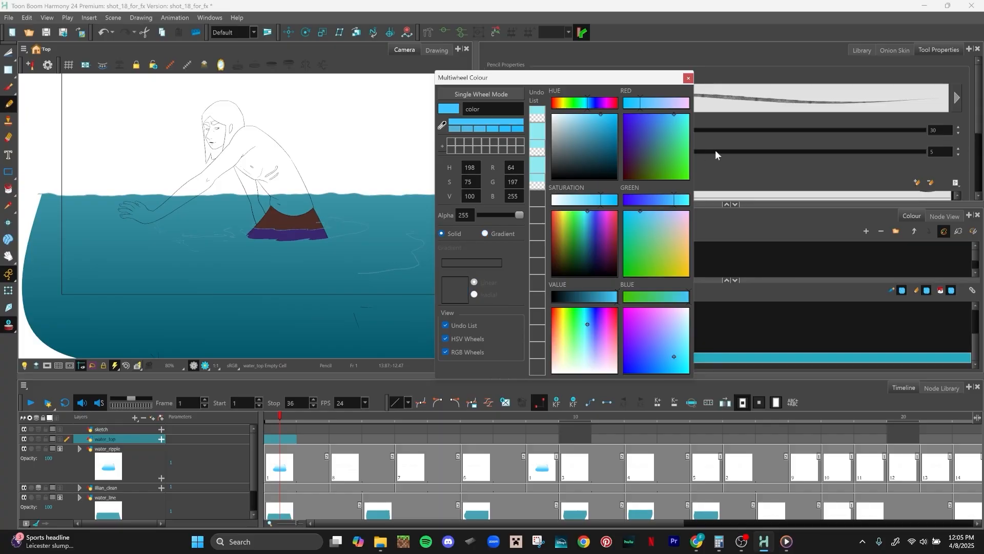
{"action": "left_click", "coordinate": [688, 78]}
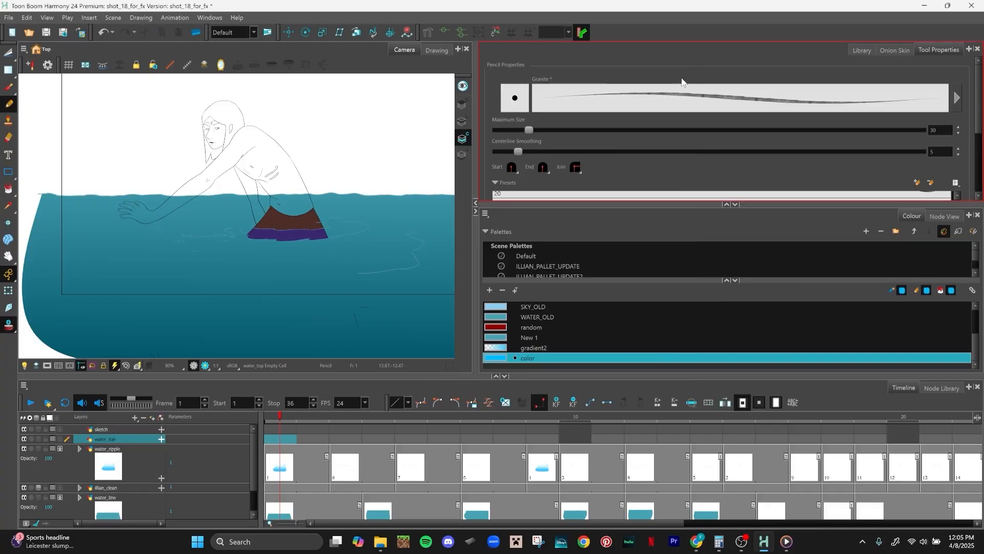
Step: Draw a loose wavy blue line and handwrite the word Sketch below the character's hips on frame 1 of water_top
{"action": "scroll", "coordinate": [264, 265], "scroll_direction": "up", "scroll_amount": 2}
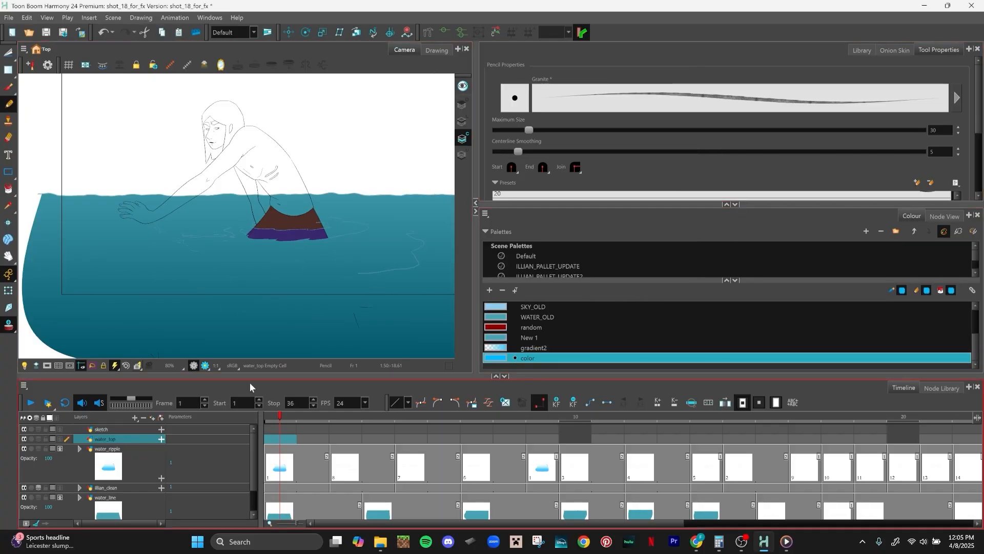
{"action": "mouse_move", "coordinate": [214, 228]}
{"action": "left_mouse_down"}
{"action": "mouse_move", "coordinate": [226, 273]}
{"action": "mouse_move", "coordinate": [340, 237]}
{"action": "mouse_move", "coordinate": [181, 240]}
{"action": "mouse_move", "coordinate": [112, 284]}
{"action": "mouse_move", "coordinate": [137, 275]}
{"action": "left_mouse_up"}
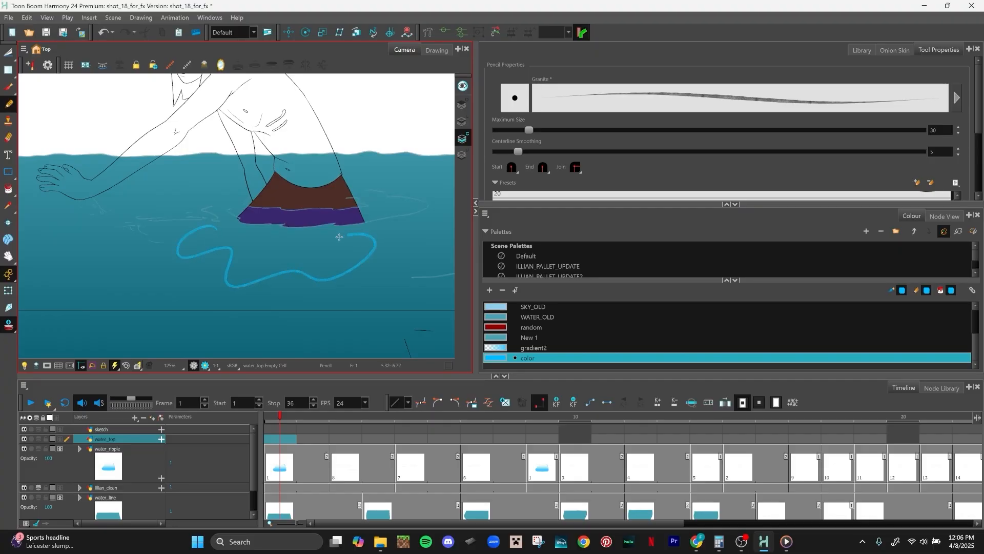
{"action": "mouse_move", "coordinate": [144, 254]}
{"action": "left_mouse_down"}
{"action": "mouse_move", "coordinate": [151, 267]}
{"action": "mouse_move", "coordinate": [171, 257]}
{"action": "left_mouse_up"}
{"action": "mouse_move", "coordinate": [170, 236]}
{"action": "left_mouse_down"}
{"action": "mouse_move", "coordinate": [173, 252]}
{"action": "mouse_move", "coordinate": [179, 239]}
{"action": "left_mouse_up"}
{"action": "mouse_move", "coordinate": [178, 237]}
{"action": "left_mouse_down"}
{"action": "mouse_move", "coordinate": [180, 255]}
{"action": "mouse_move", "coordinate": [207, 246]}
{"action": "left_mouse_up"}
{"action": "left_click", "coordinate": [463, 124]}
{"action": "left_click", "coordinate": [463, 138]}
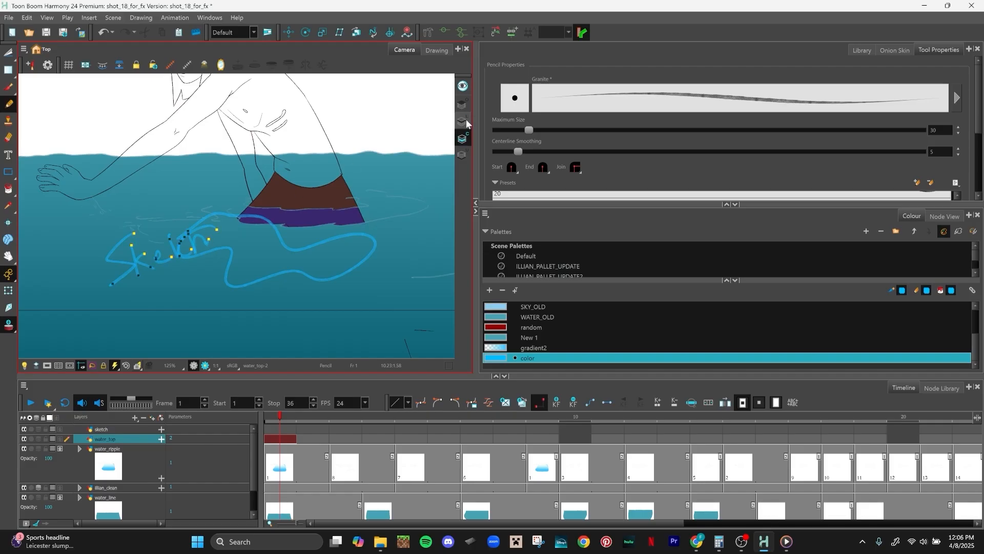
Step: Lower the water_top layer's opacity to 22 and draw a wavy blue line over it on frame 1 of the sketch layer
{"action": "left_click", "coordinate": [62, 439]}
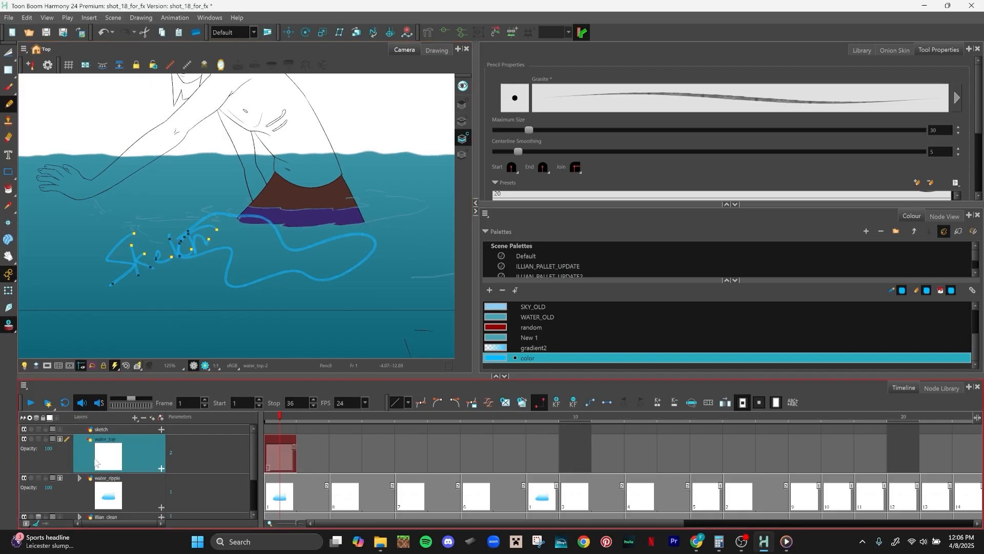
{"action": "left_click_drag", "start_coordinate": [24, 439], "coordinate": [25, 446]}
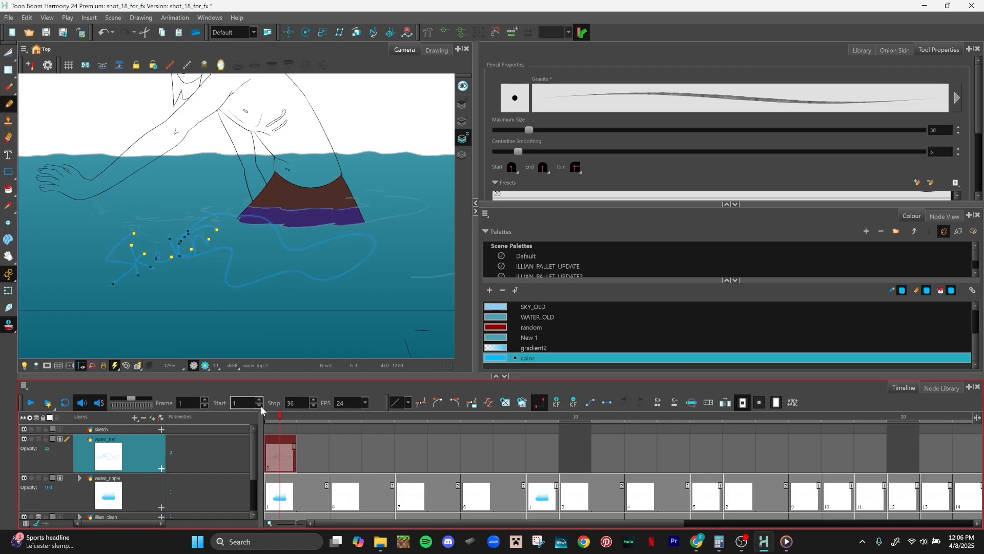
{"action": "left_click", "coordinate": [283, 430]}
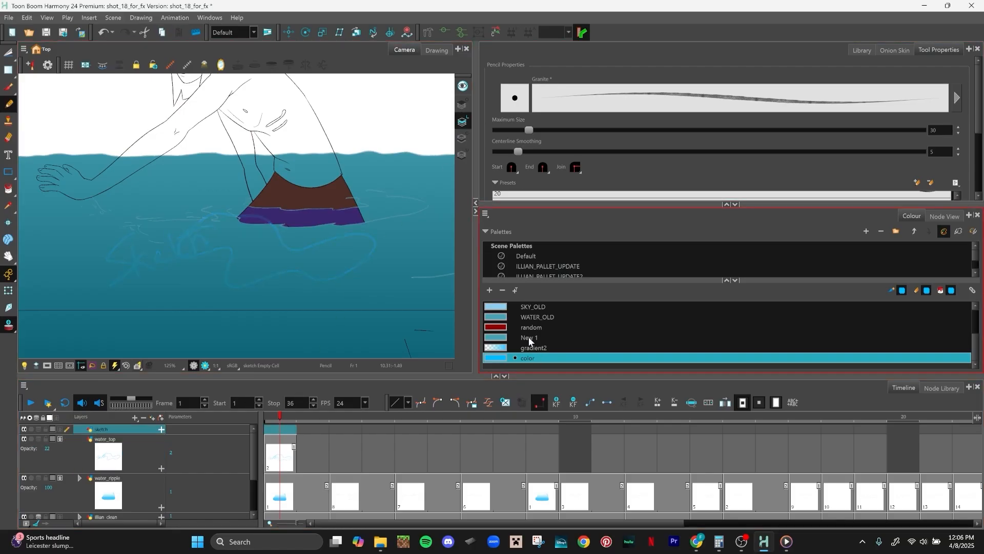
{"action": "mouse_move", "coordinate": [187, 246]}
{"action": "left_mouse_down"}
{"action": "mouse_move", "coordinate": [230, 264]}
{"action": "mouse_move", "coordinate": [390, 225]}
{"action": "left_mouse_up"}
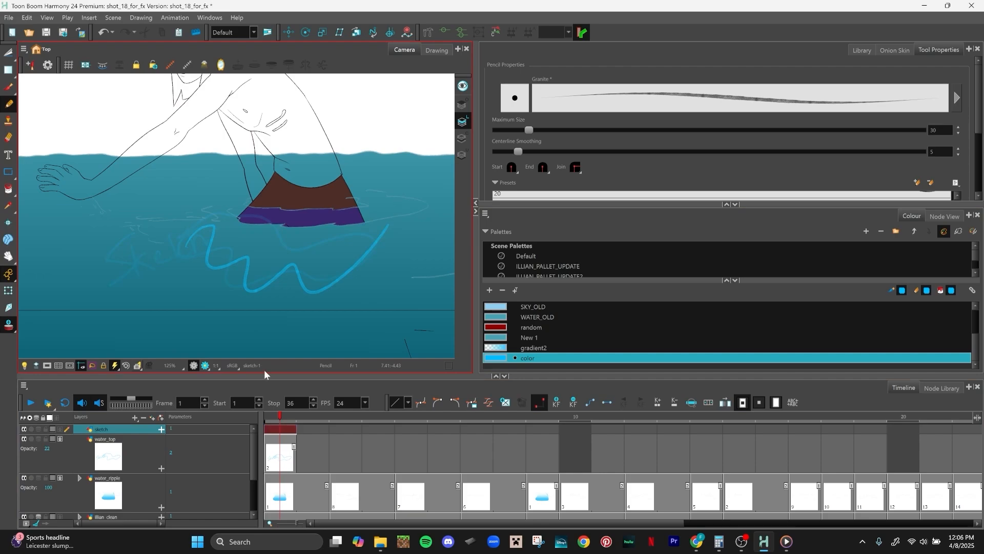
Step: Hide and show water_top repeatedly to compare the faded rough lines with the new line on the sketch layer
{"action": "left_click", "coordinate": [24, 440]}
{"action": "left_click", "coordinate": [24, 439]}
{"action": "left_click", "coordinate": [25, 439]}
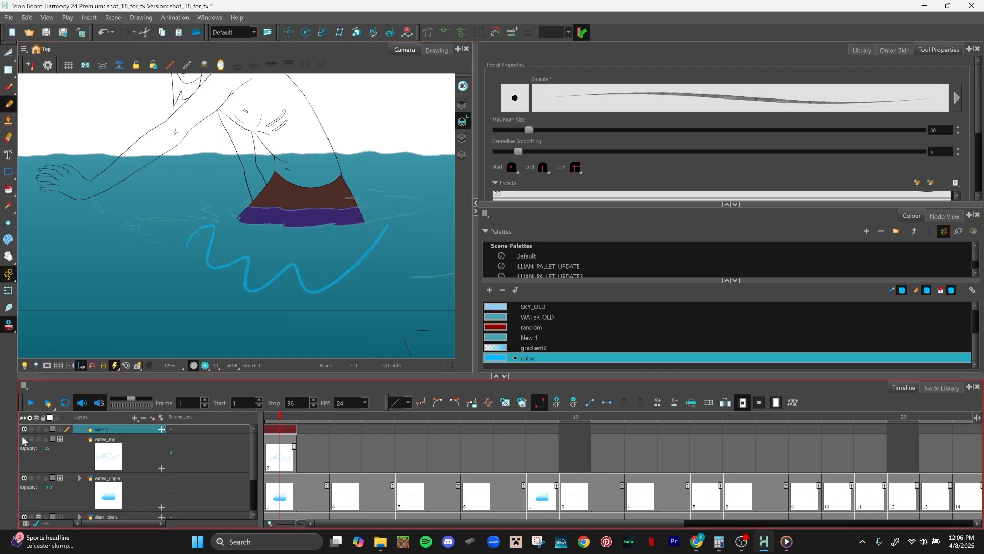
{"action": "left_click", "coordinate": [24, 439]}
Step: Delete the water_top and sketch layers with their test drawings, and bring the whole camera frame back into view
{"action": "left_click", "coordinate": [140, 447]}
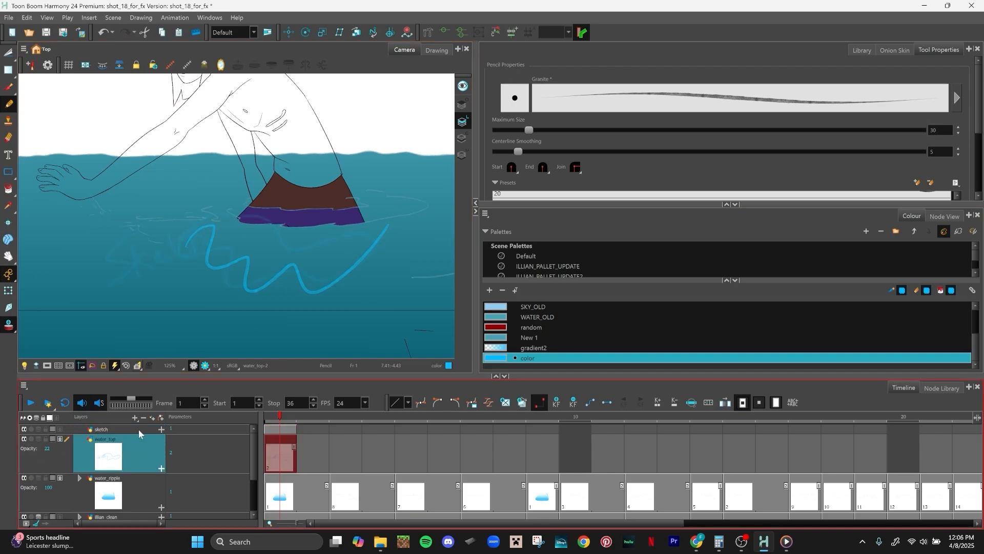
{"action": "right_click", "coordinate": [135, 460]}
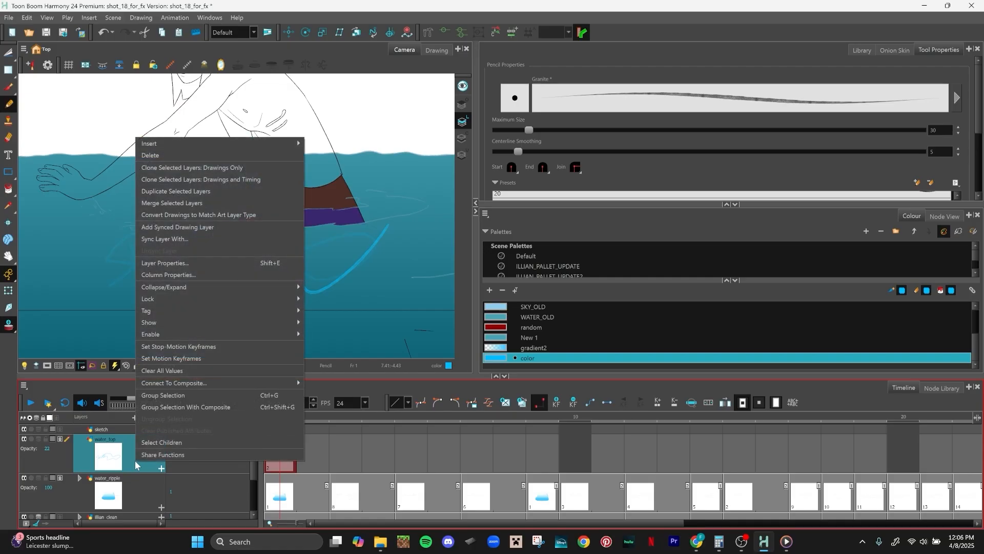
{"action": "left_click", "coordinate": [211, 153]}
{"action": "left_click", "coordinate": [129, 430]}
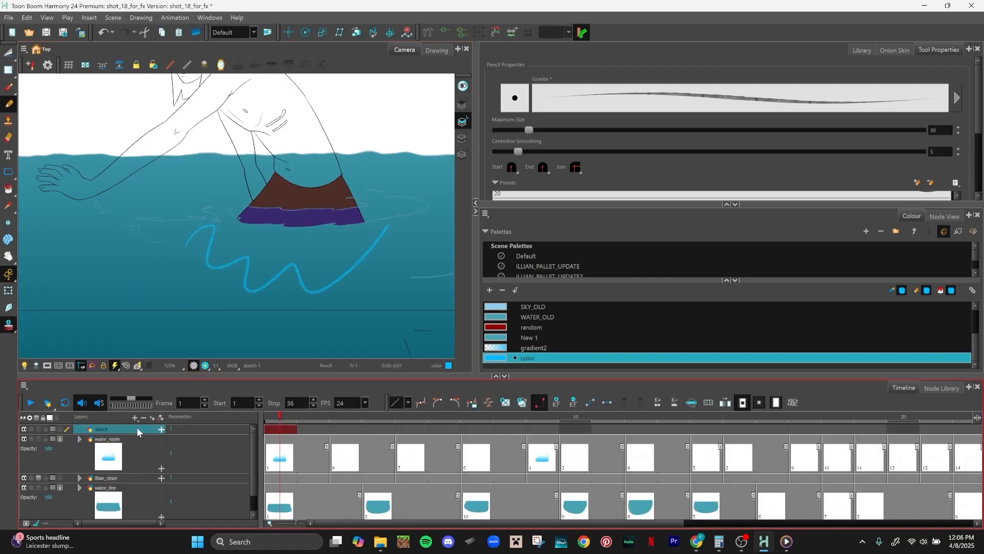
{"action": "right_click", "coordinate": [136, 429]}
{"action": "left_click", "coordinate": [231, 123]}
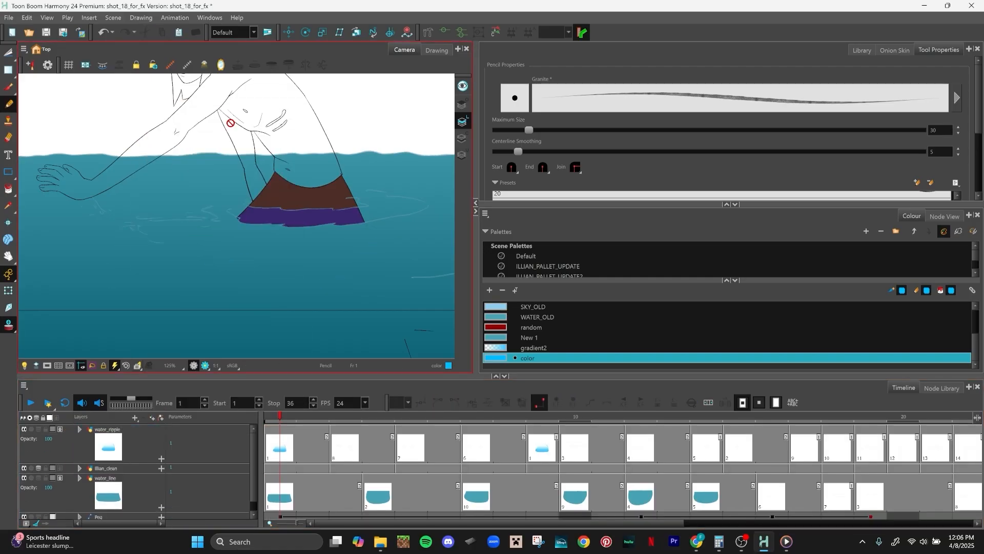
{"action": "scroll", "coordinate": [297, 257], "scroll_direction": "down", "scroll_amount": 3}
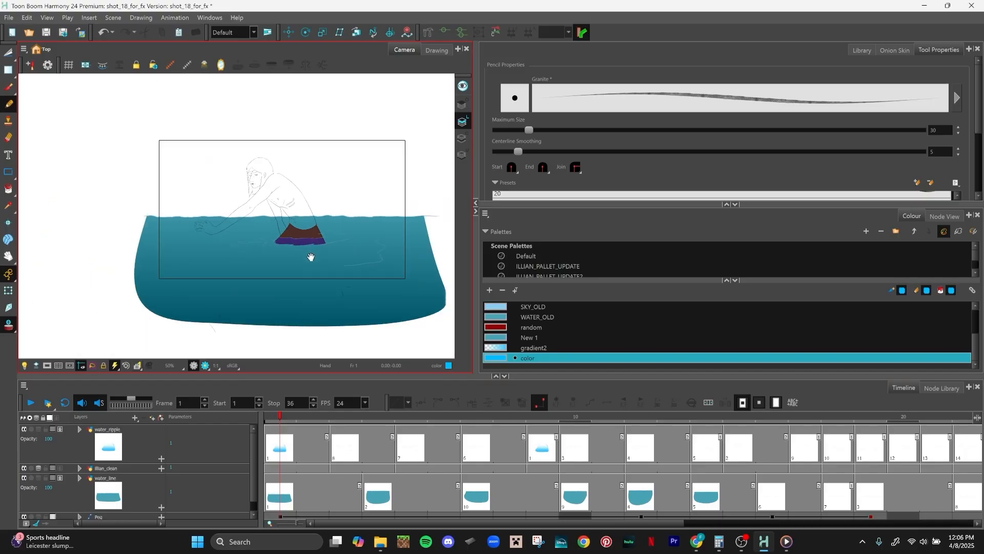
{"action": "scroll", "coordinate": [311, 257], "scroll_direction": "up", "scroll_amount": 2}
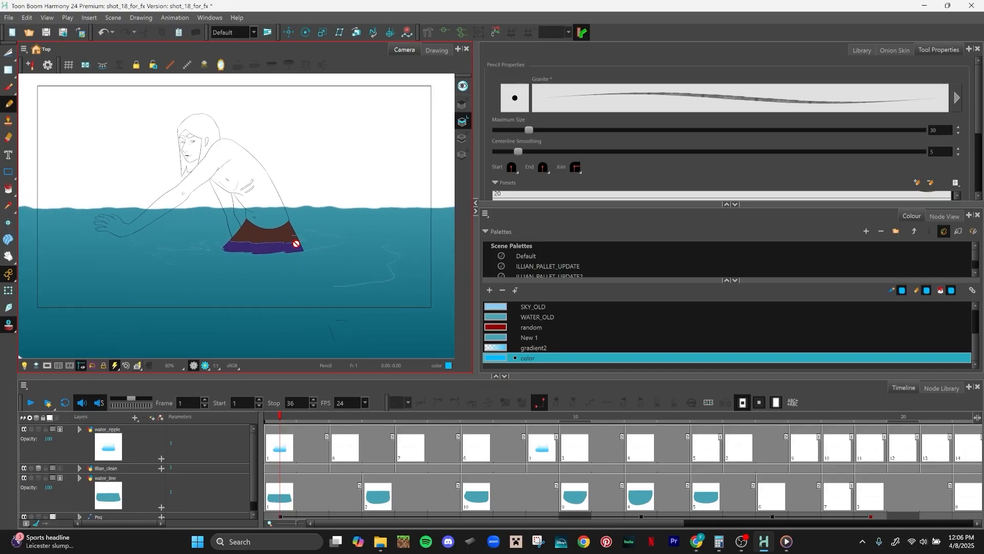